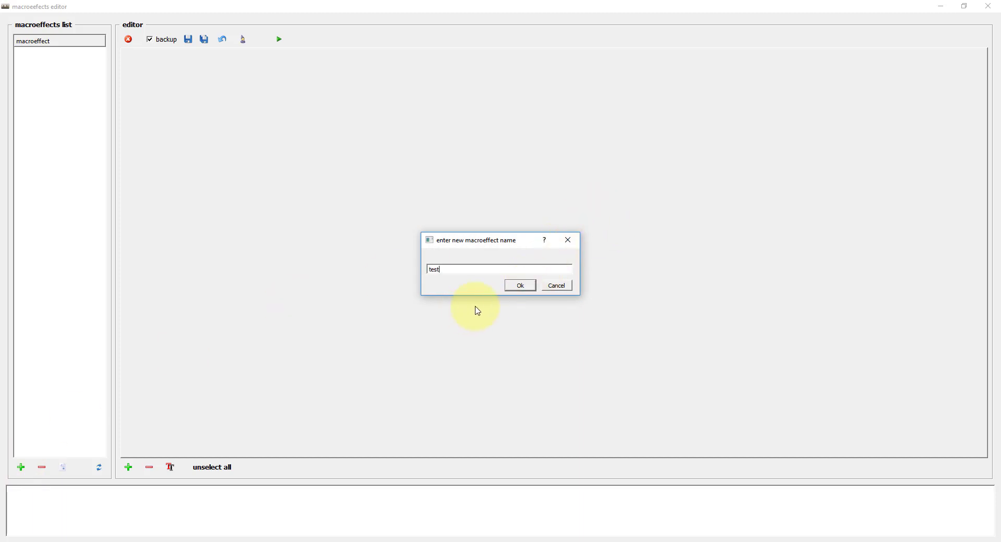
# Step: Create a macroeffect named "test" and rename it to "test_1", accepting that its backups are cleared
pyautogui.click(520, 285)
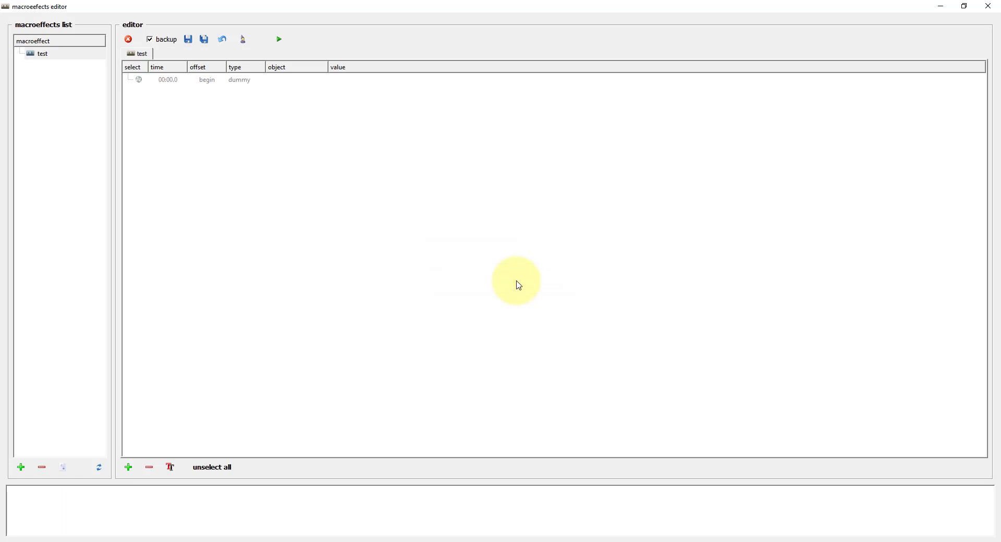
pyautogui.click(50, 56)
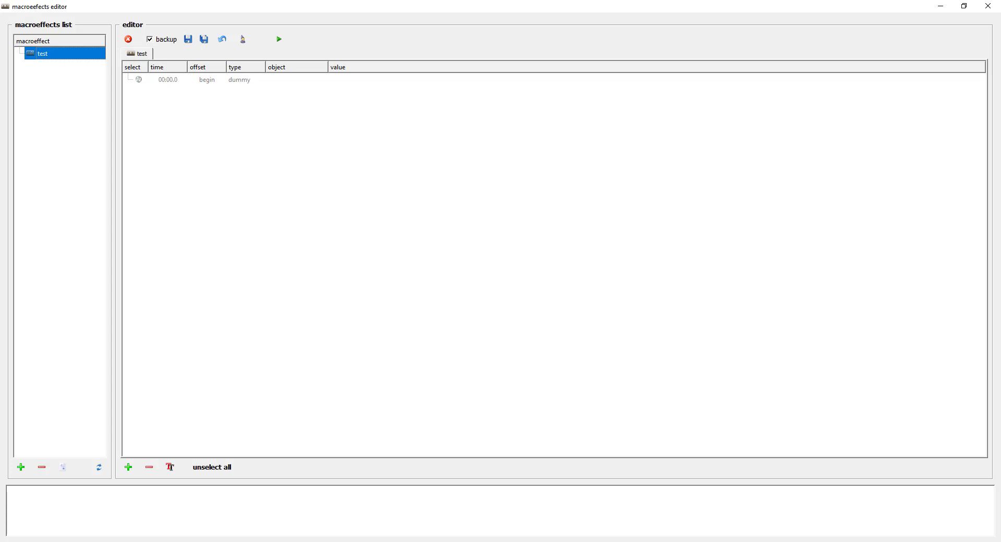
pyautogui.click(45, 541)
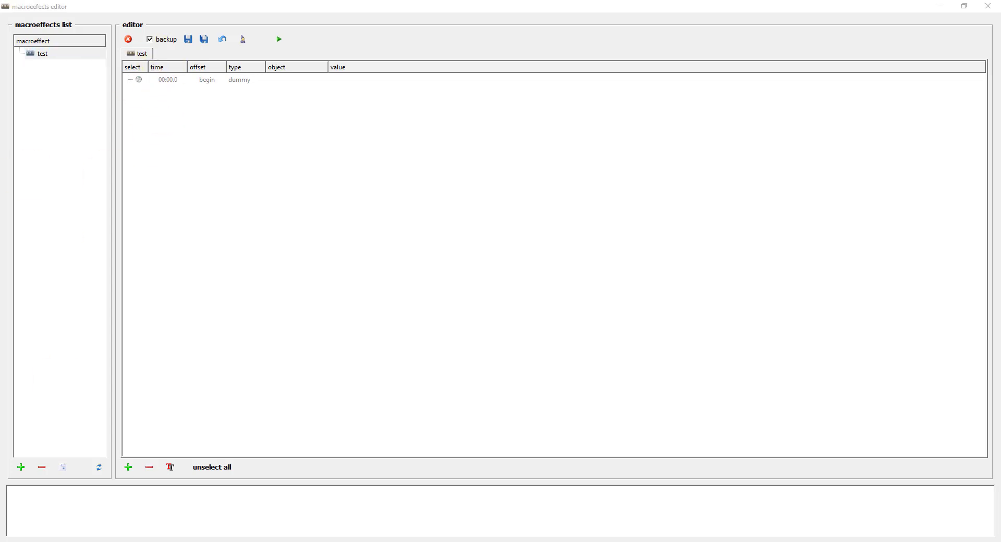
pyautogui.click(45, 56)
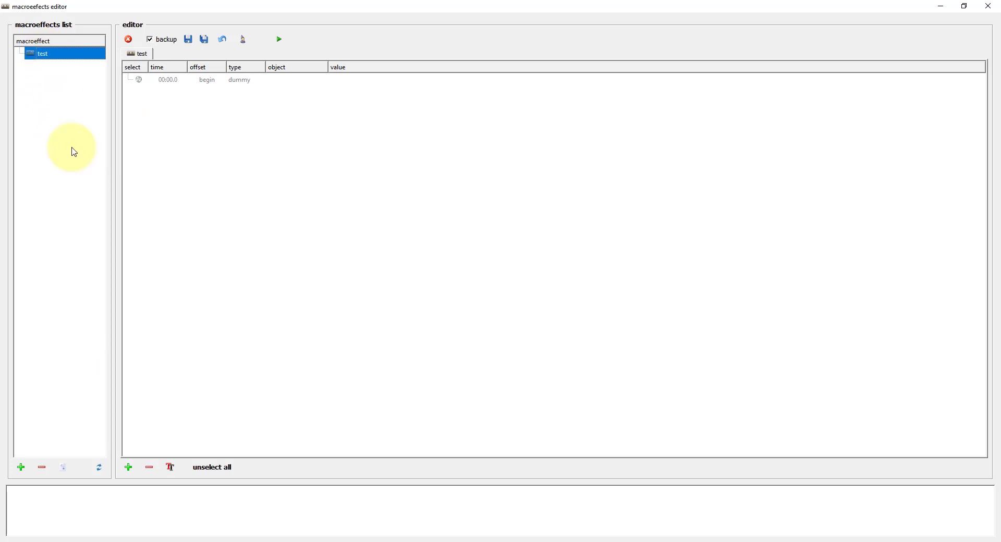
pyautogui.click(63, 468)
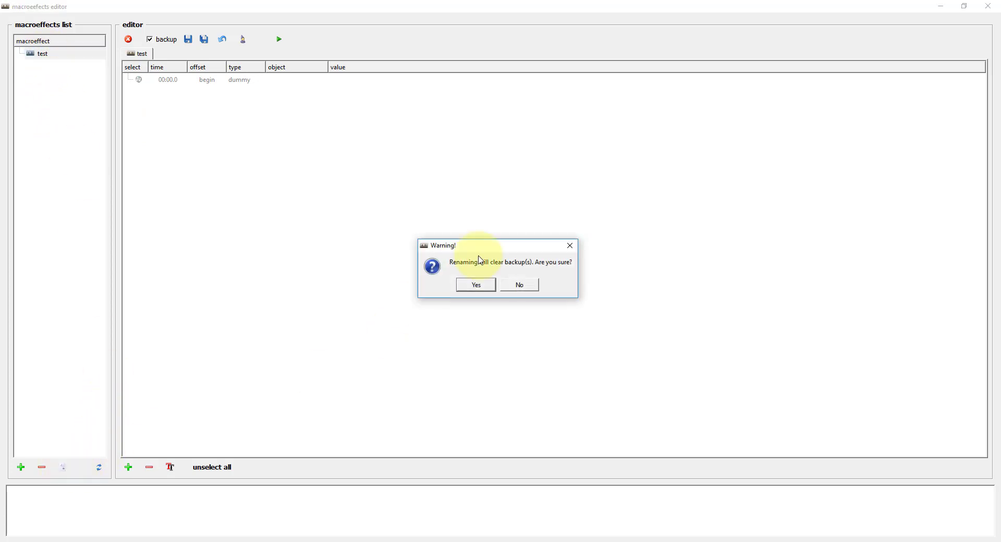
pyautogui.click(484, 284)
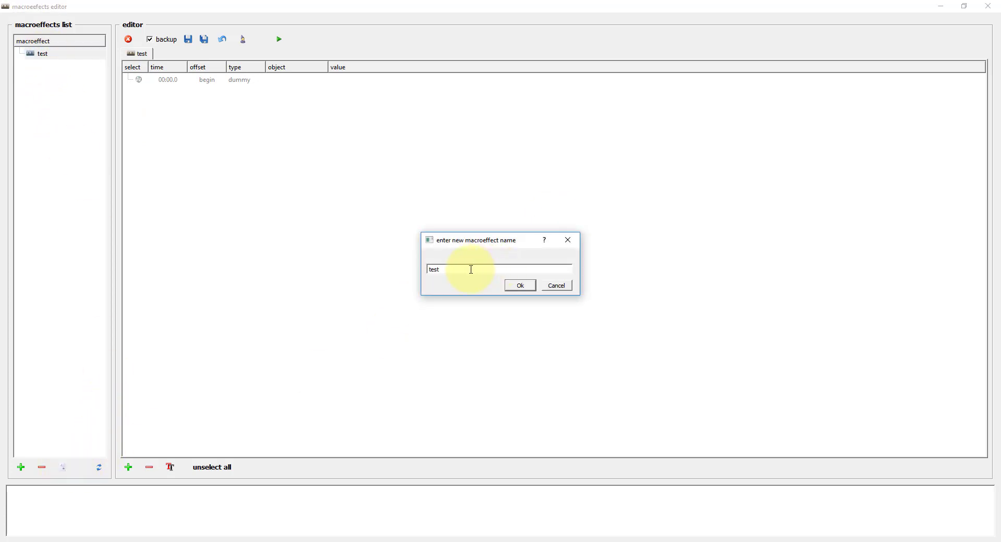
pyautogui.click(520, 285)
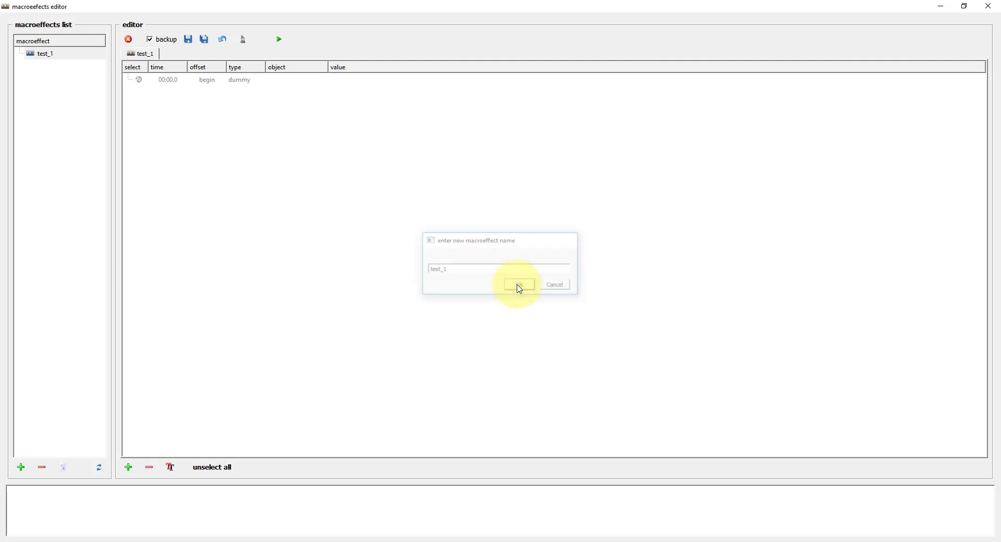
# Step: Delete the macroeffect "test_1" from the macroeffects list
pyautogui.click(52, 52)
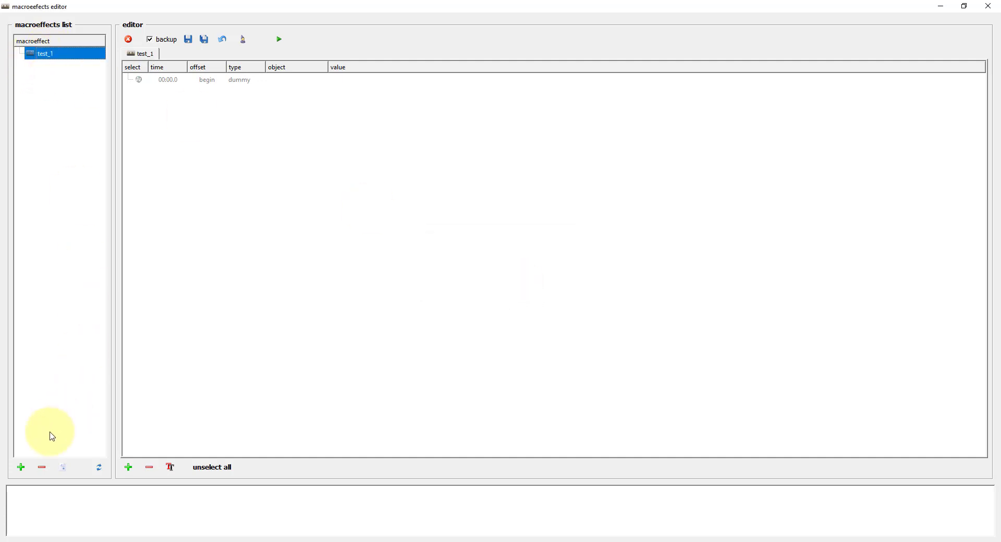
pyautogui.click(44, 468)
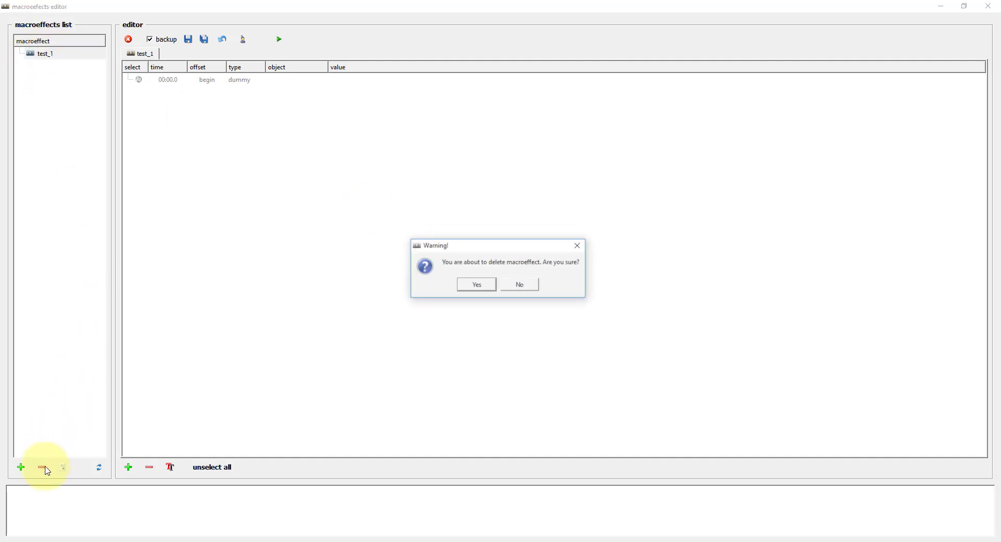
pyautogui.click(477, 284)
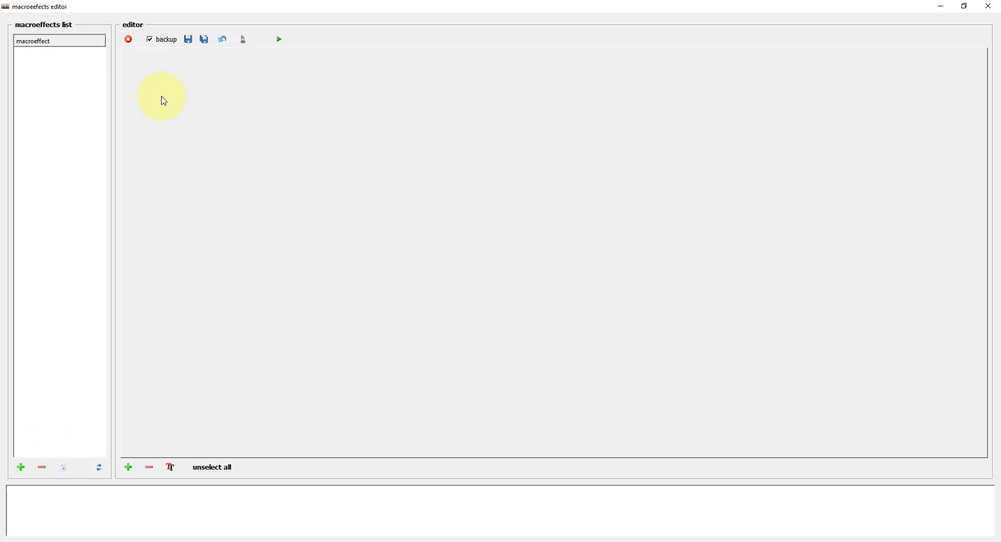
# Step: Create a new macroeffect named "test"
pyautogui.click(20, 468)
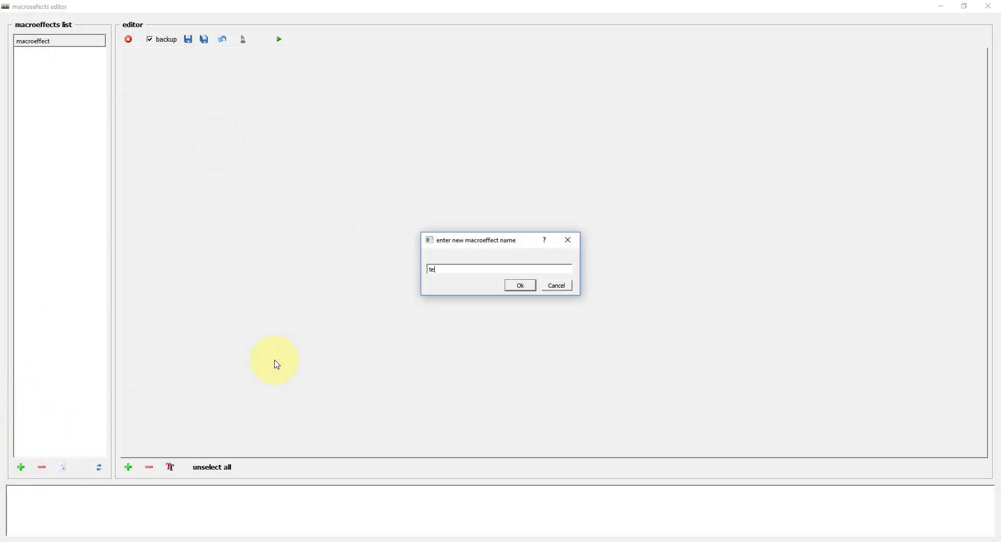
pyautogui.click(520, 285)
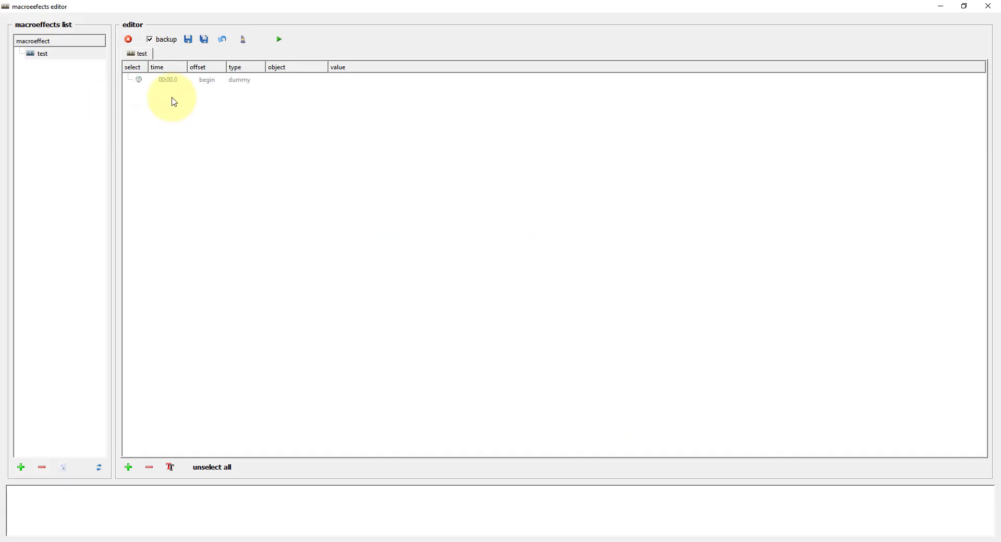
# Step: Set the type of the first item in the "test" macroeffect to reset
pyautogui.click(182, 81)
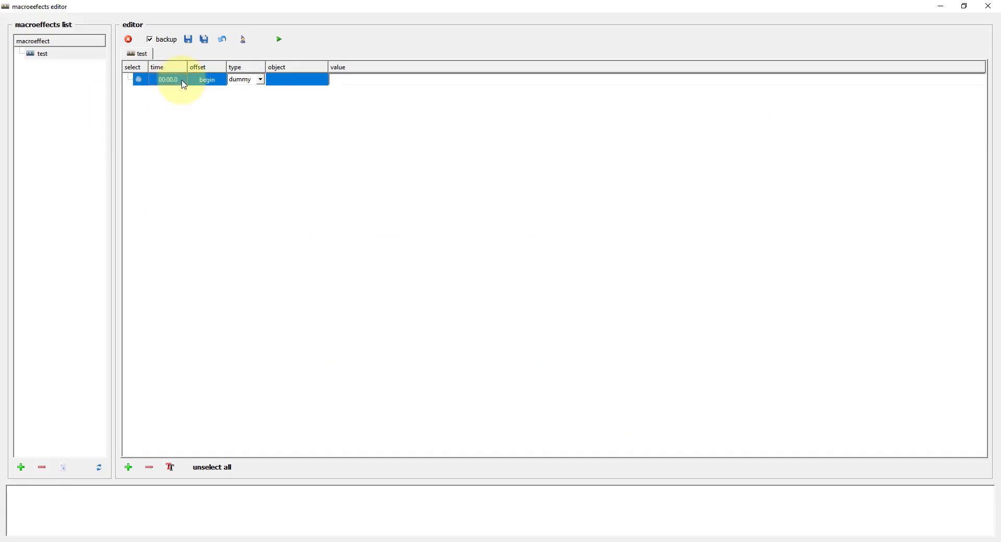
pyautogui.click(246, 81)
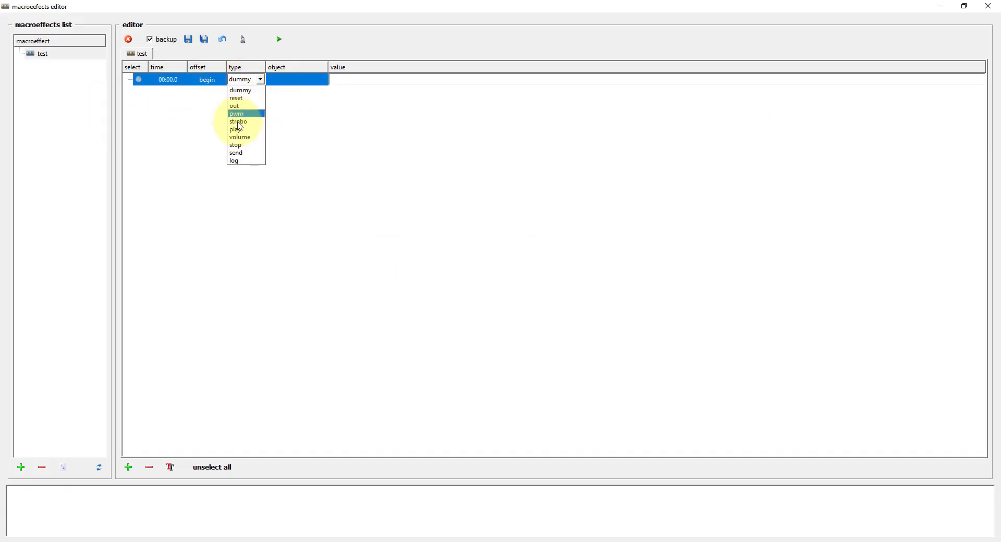
pyautogui.click(247, 91)
pyautogui.click(252, 85)
pyautogui.click(248, 99)
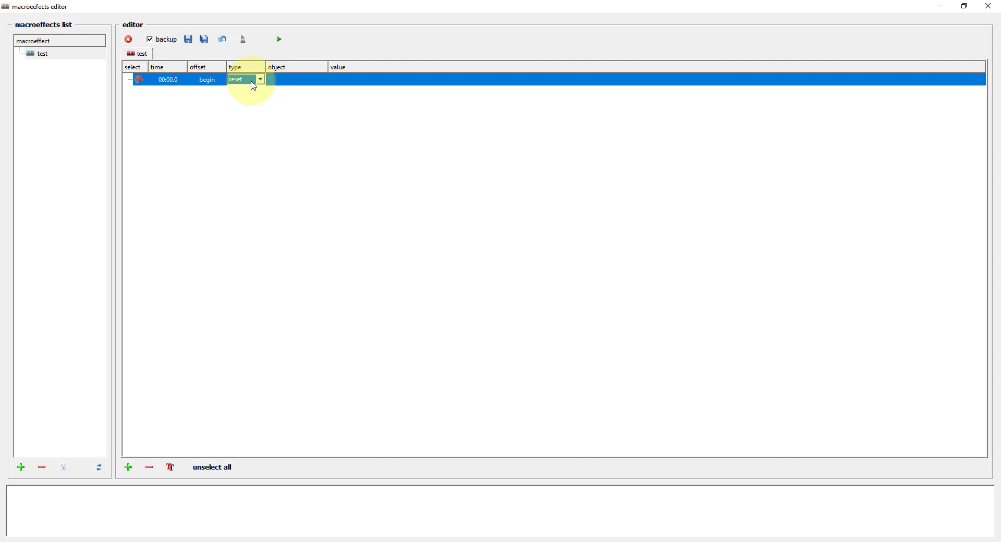
# Step: Change the first item's type to out, with ml11 as its object and on as its value
pyautogui.click(254, 83)
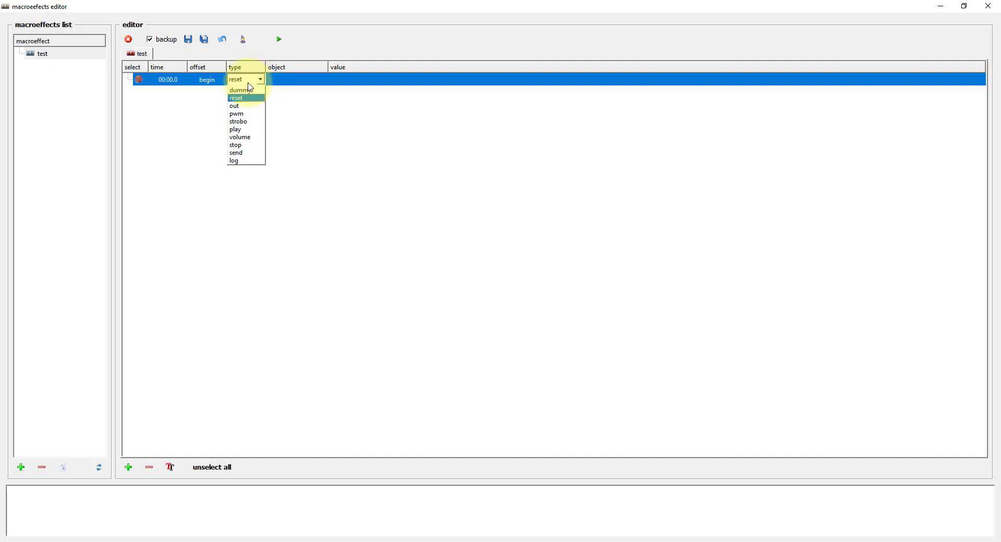
pyautogui.click(243, 107)
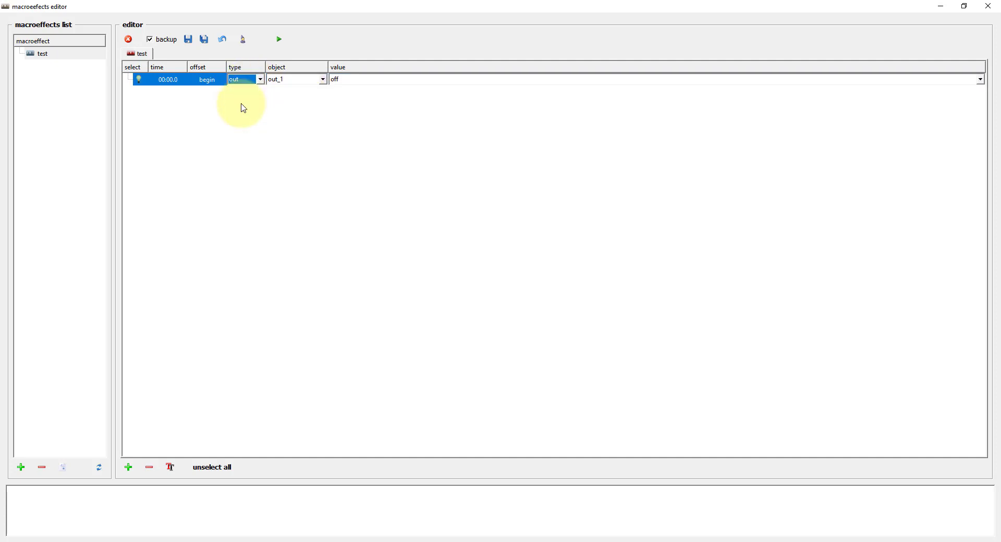
pyautogui.click(301, 84)
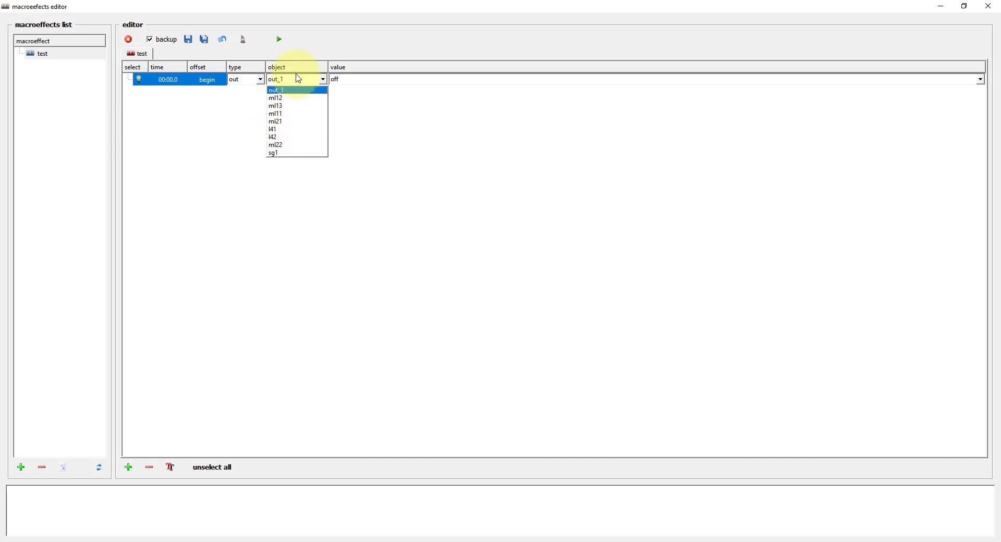
pyautogui.click(288, 106)
pyautogui.click(299, 80)
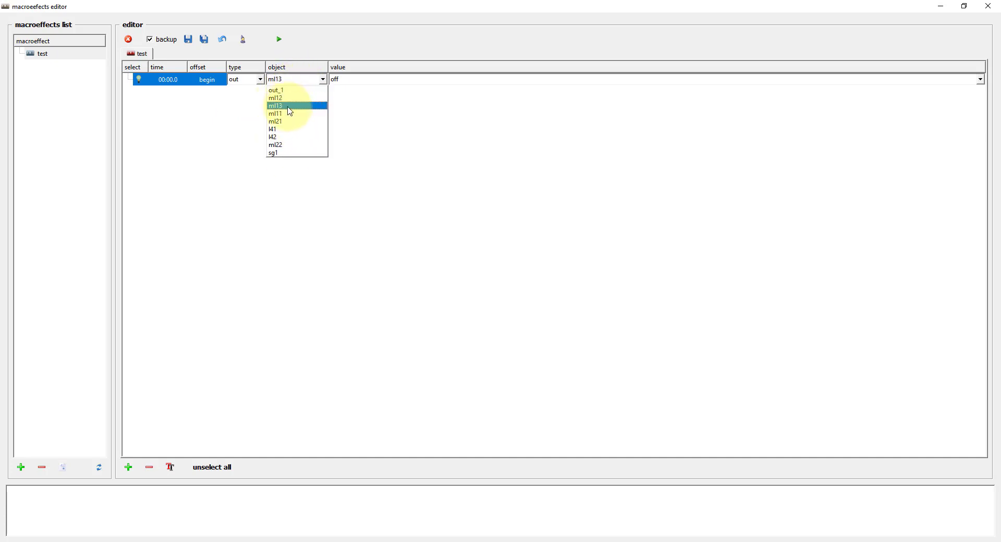
pyautogui.click(290, 114)
pyautogui.click(363, 79)
pyautogui.click(350, 89)
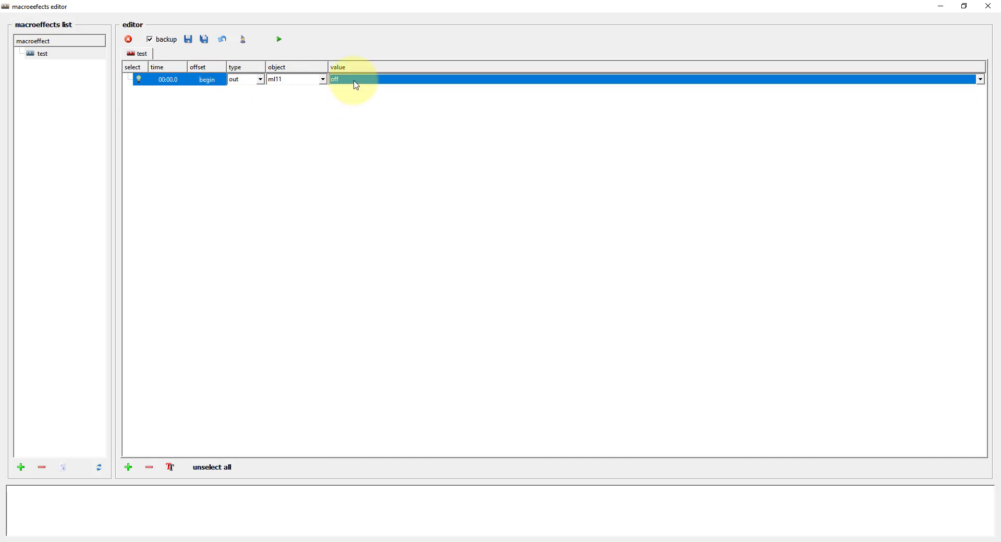
pyautogui.click(357, 85)
pyautogui.click(351, 99)
pyautogui.rightClick(194, 85)
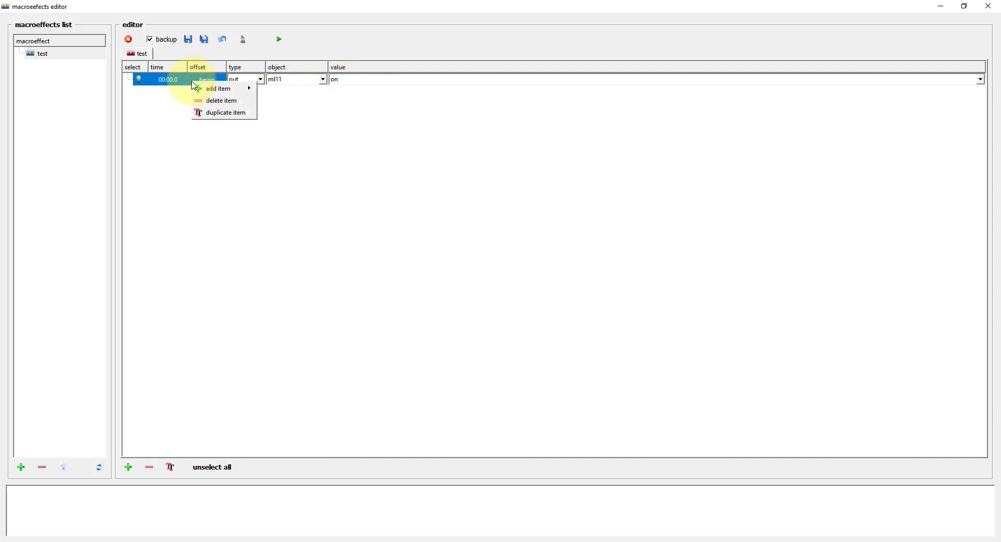
pyautogui.click(178, 80)
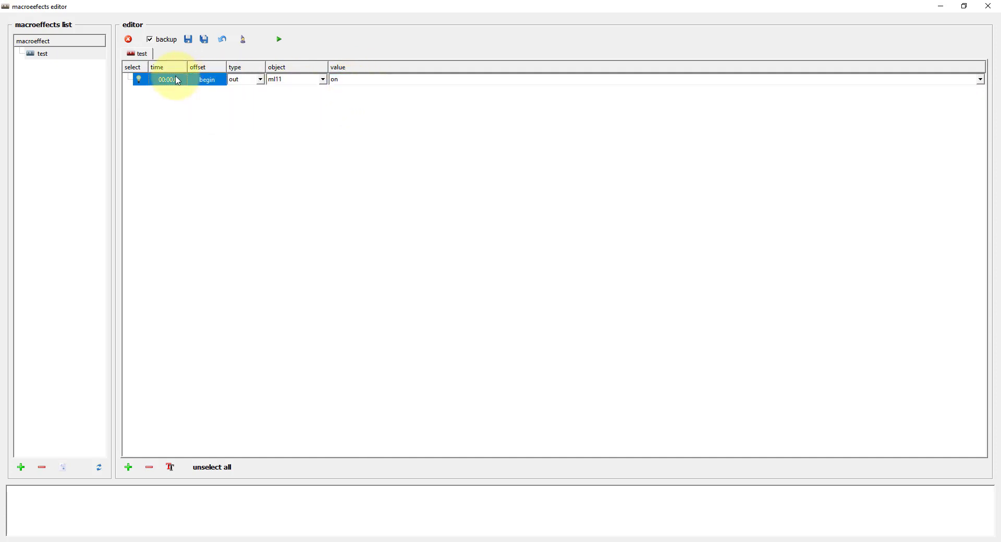
# Step: Switch the first item to type pwm, with l32b as its object and a value of 255
pyautogui.click(253, 79)
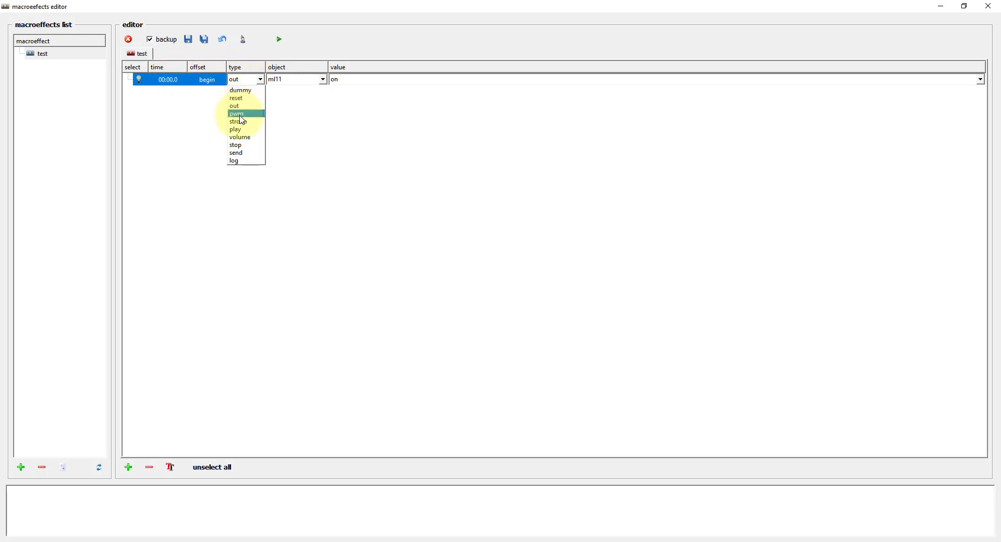
pyautogui.click(239, 114)
pyautogui.click(306, 83)
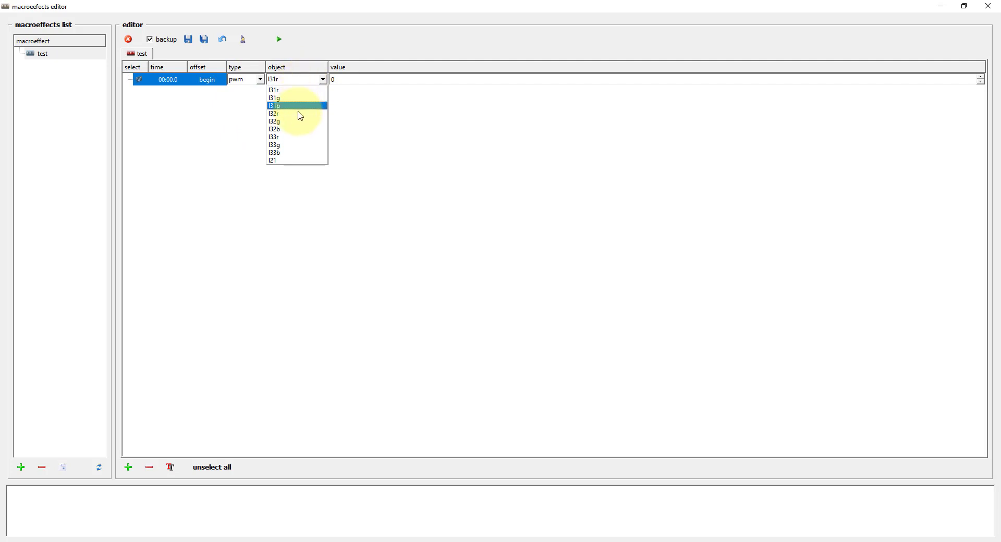
pyautogui.click(298, 130)
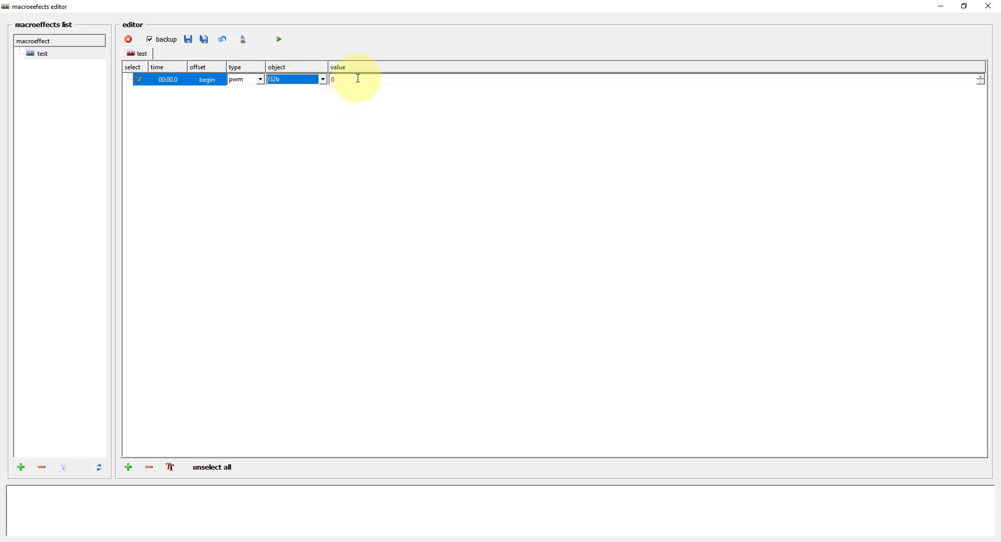
pyautogui.write('255')
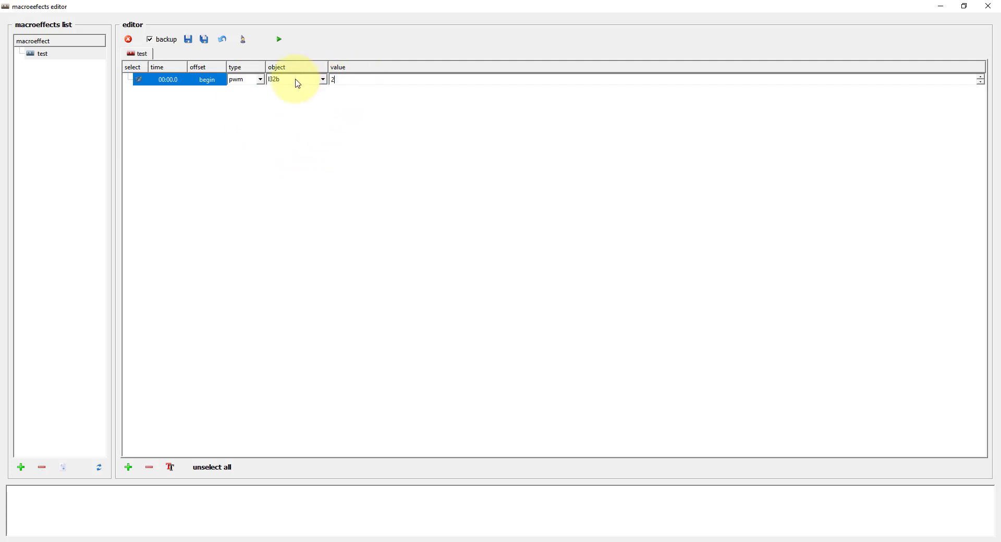
# Step: Switch the first item to type strobo, with l33r as its object and high as its value
pyautogui.click(241, 81)
pyautogui.click(247, 122)
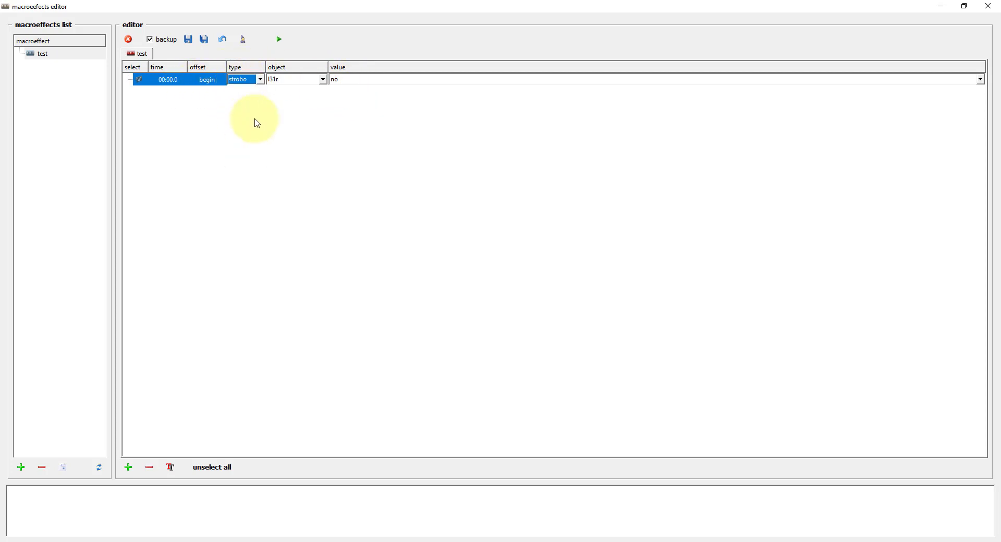
pyautogui.click(300, 80)
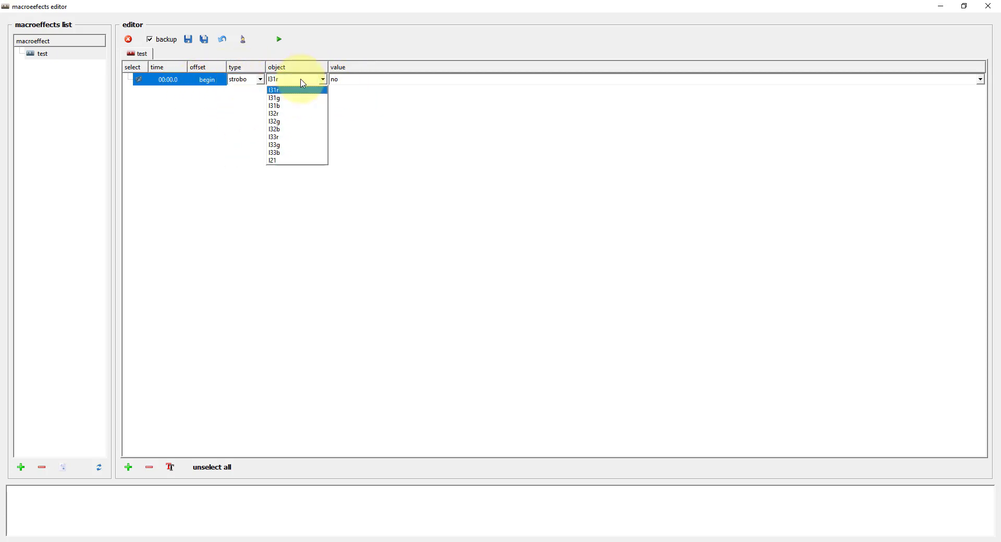
pyautogui.click(286, 137)
pyautogui.click(343, 82)
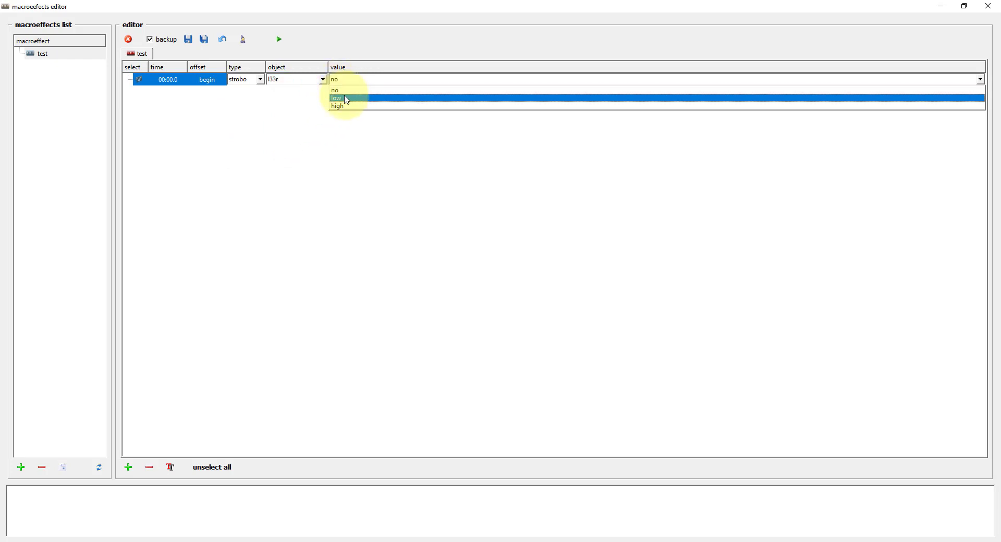
pyautogui.click(348, 112)
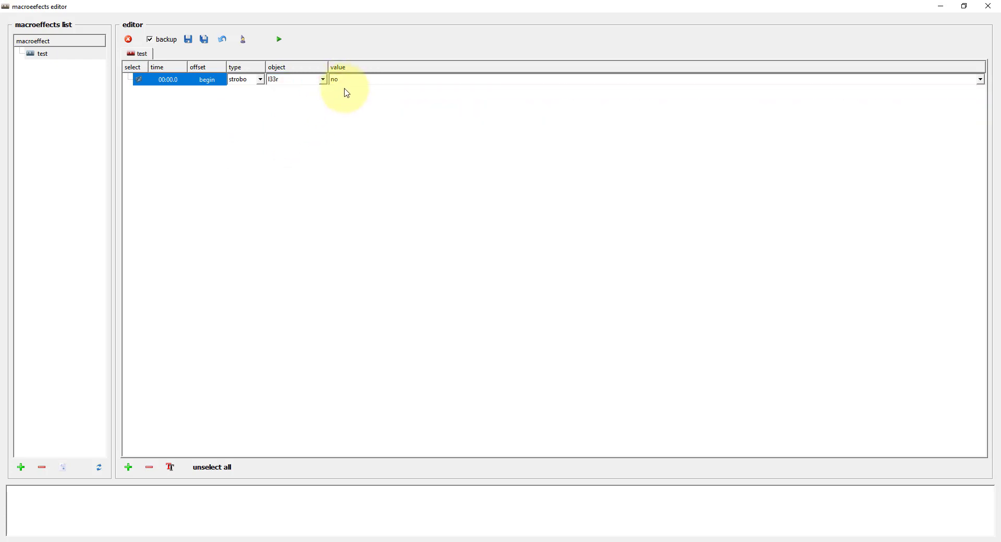
pyautogui.click(344, 82)
pyautogui.click(342, 107)
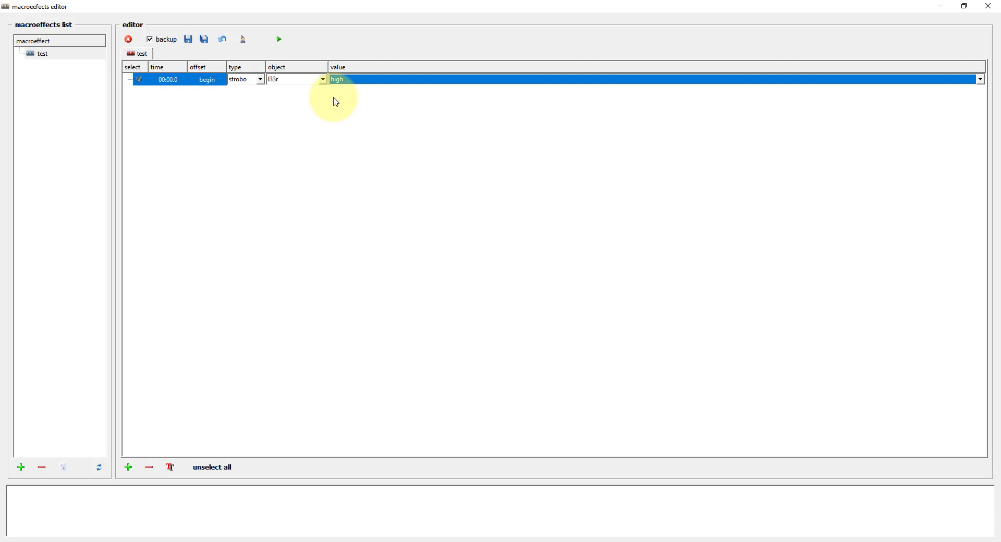
# Step: Make the first item a play item on object general:back with the value media/snd/back/filename.mp3
pyautogui.click(246, 81)
pyautogui.click(245, 131)
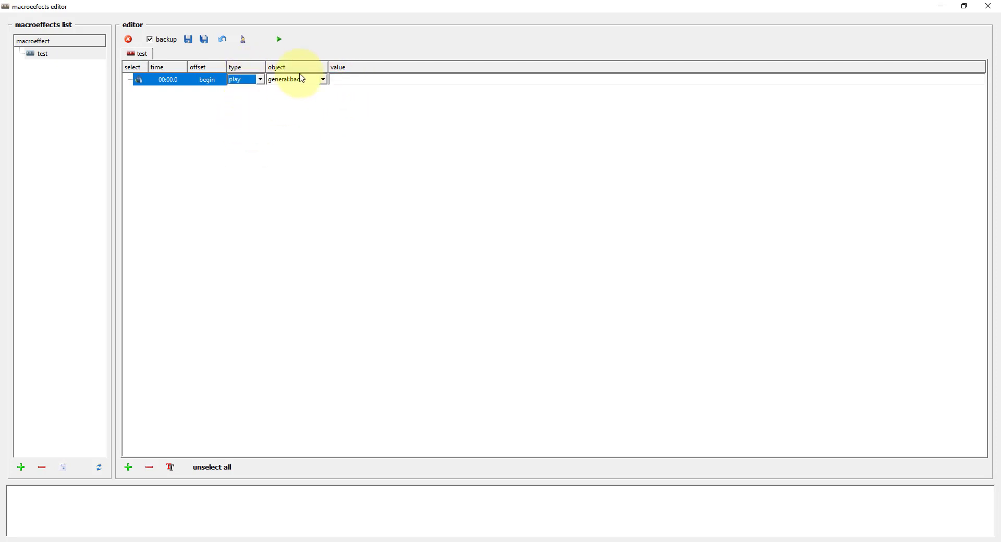
pyautogui.click(311, 81)
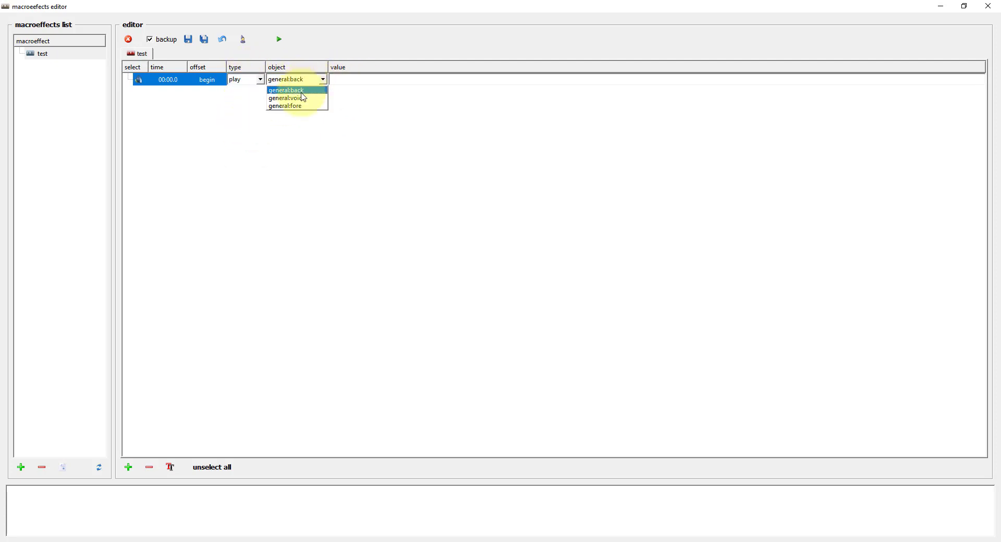
pyautogui.click(307, 90)
pyautogui.click(338, 81)
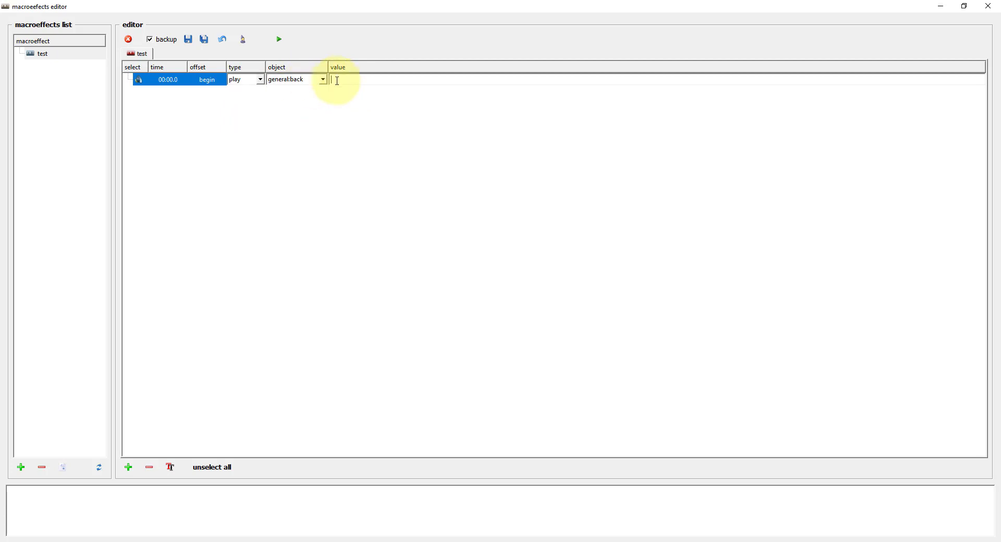
pyautogui.write('media/snd/back/filename.mp3')
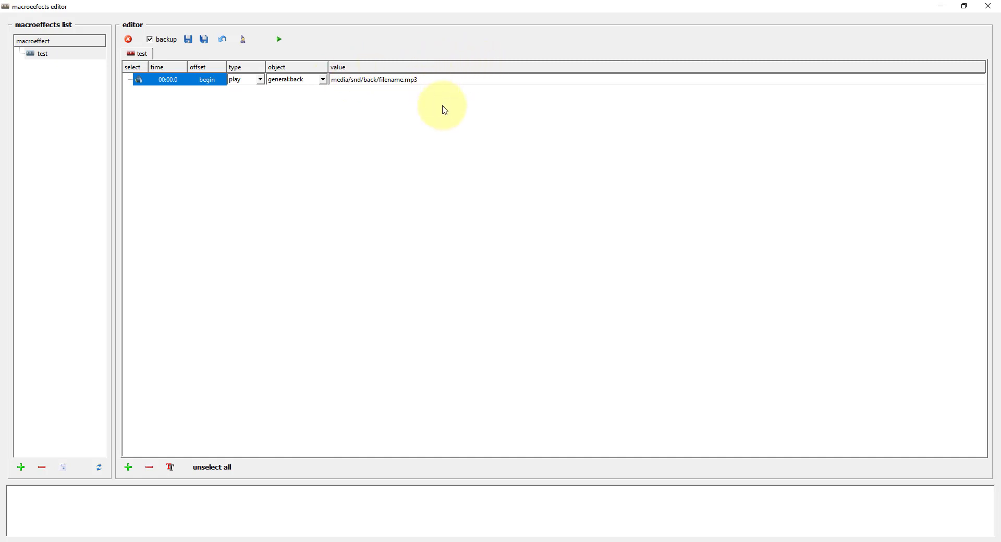
# Step: Append loop to the play item's value, and switch it to a volume item on general:back with value 79
pyautogui.write('loop')
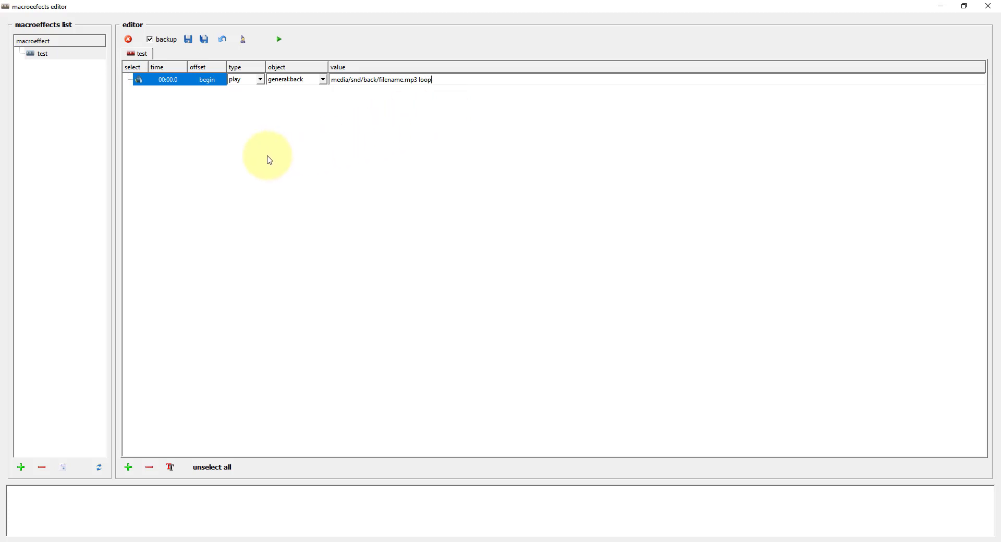
pyautogui.click(245, 81)
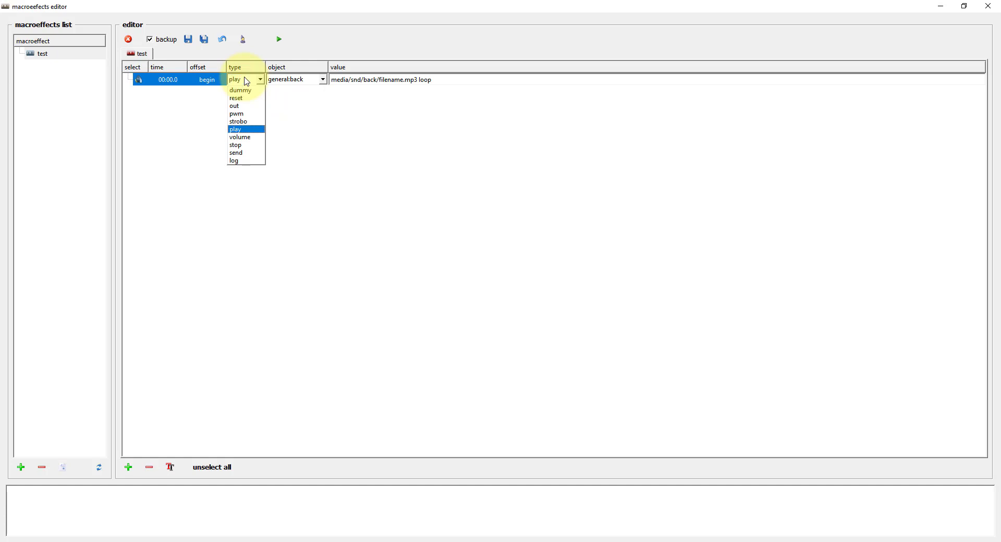
pyautogui.click(245, 137)
pyautogui.click(305, 83)
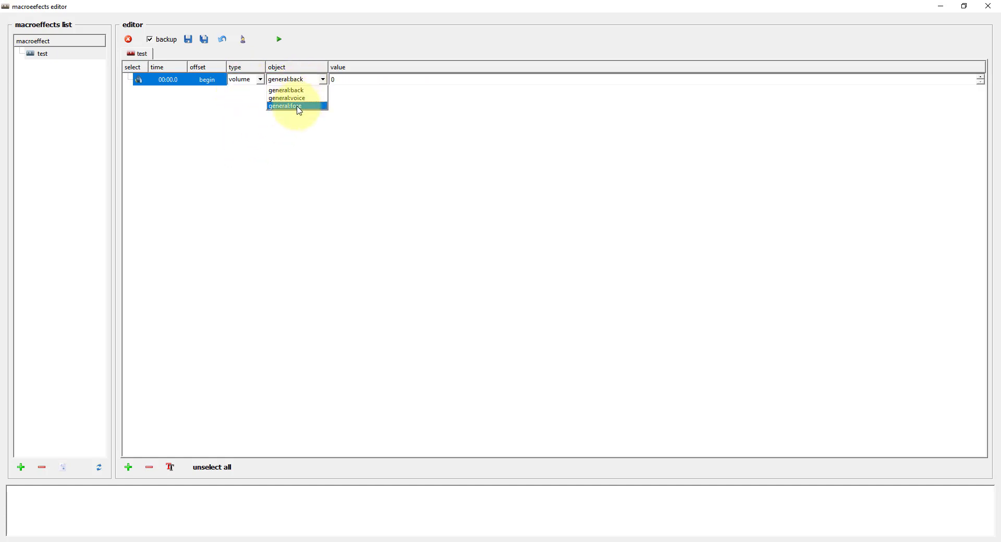
pyautogui.click(298, 86)
pyautogui.click(340, 78)
pyautogui.moveTo(339, 78); pyautogui.dragTo(296, 81)
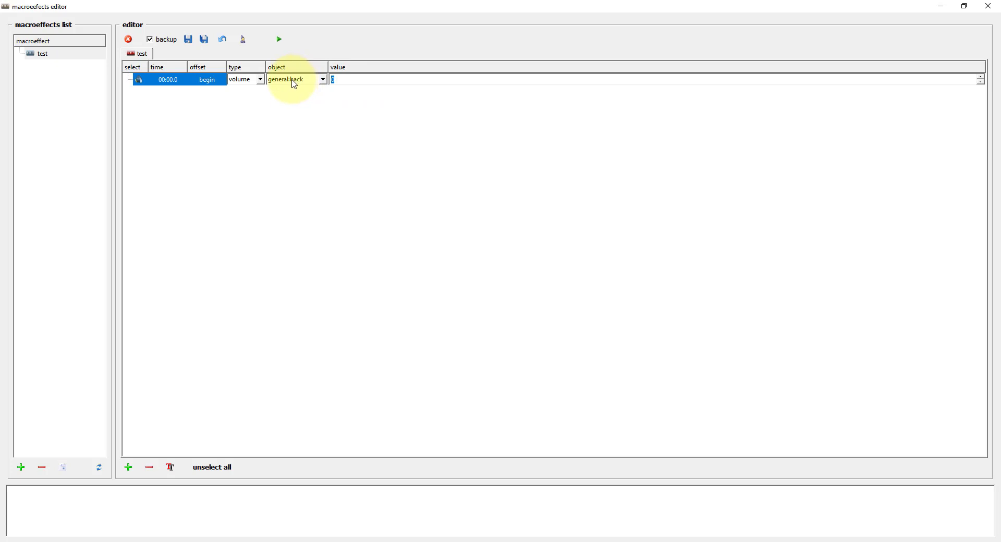
pyautogui.write('79')
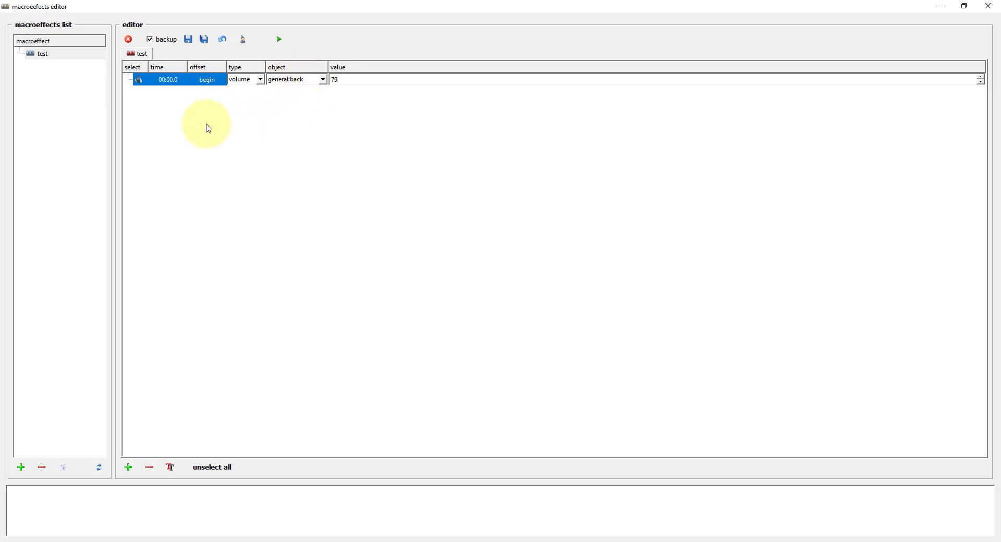
# Step: Switch the first item to type stop with general:back as its object
pyautogui.click(253, 81)
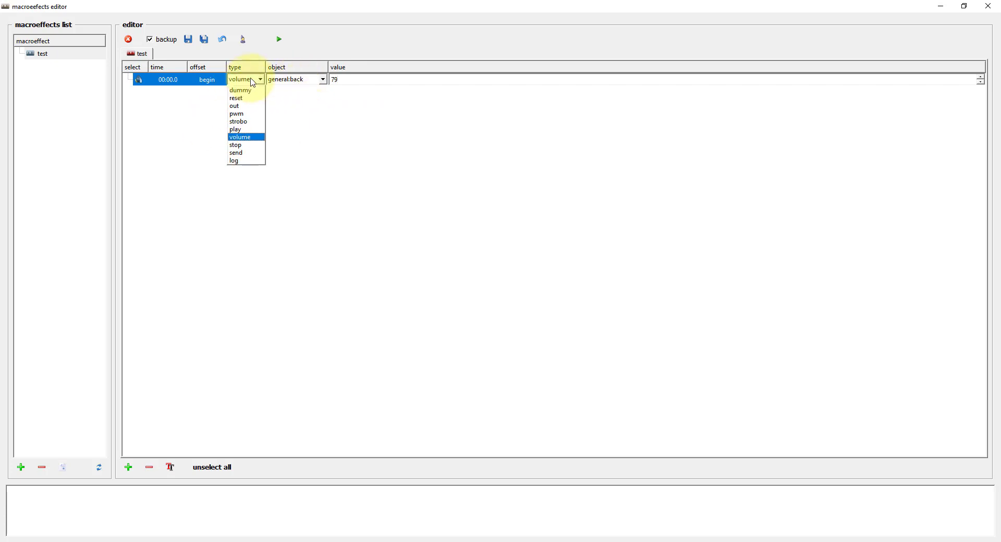
pyautogui.click(244, 146)
pyautogui.click(300, 82)
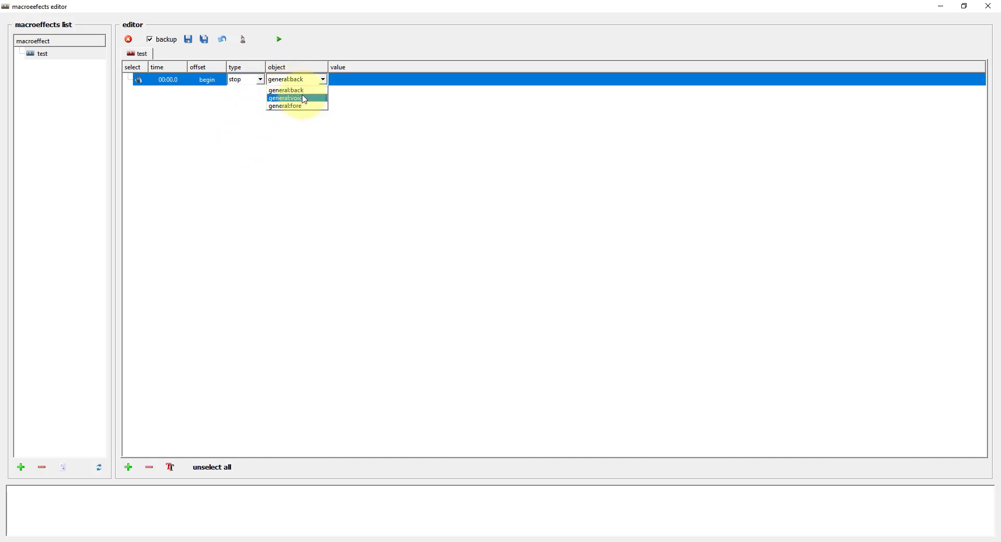
pyautogui.click(302, 92)
# Step: Make the first item a send item on object tv1 with the value some command
pyautogui.click(259, 80)
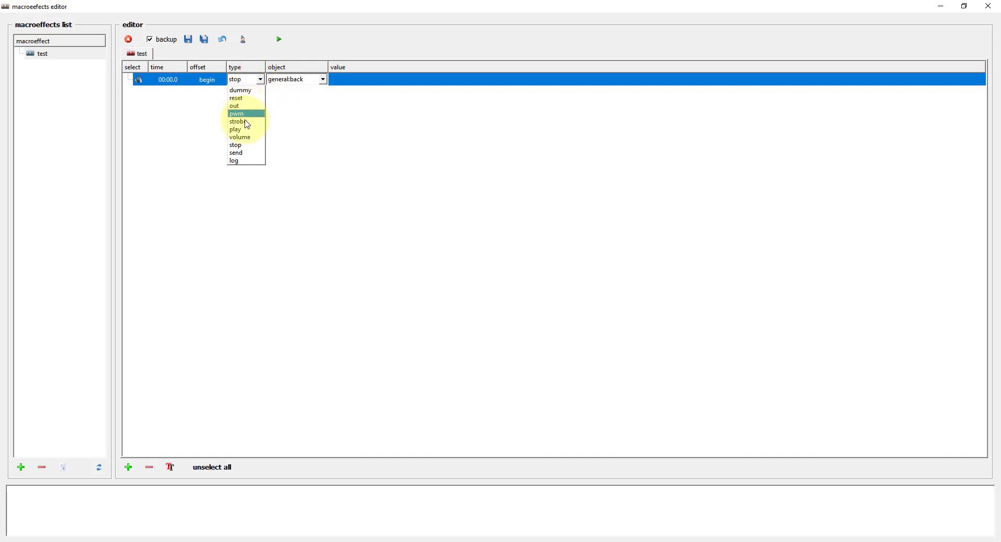
pyautogui.click(239, 153)
pyautogui.click(305, 82)
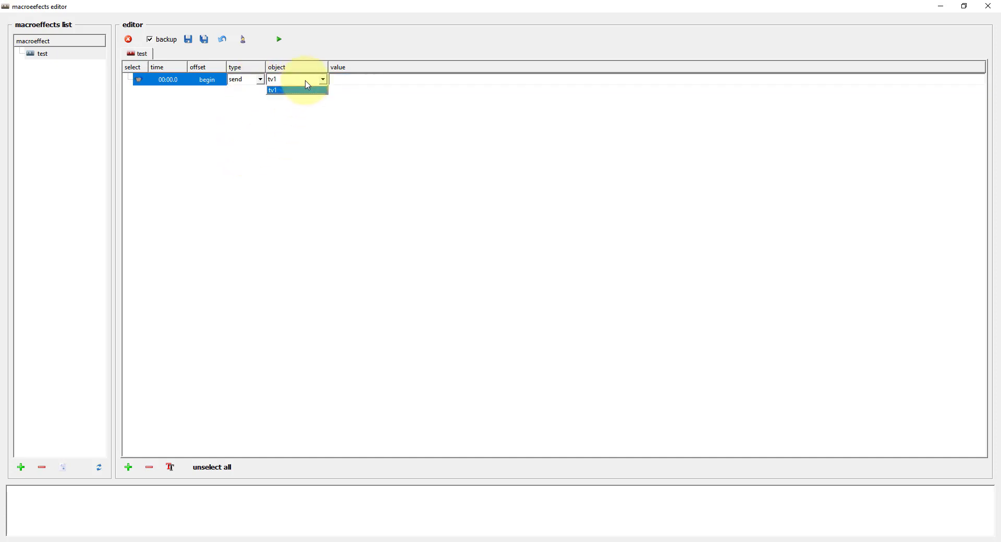
pyautogui.click(307, 82)
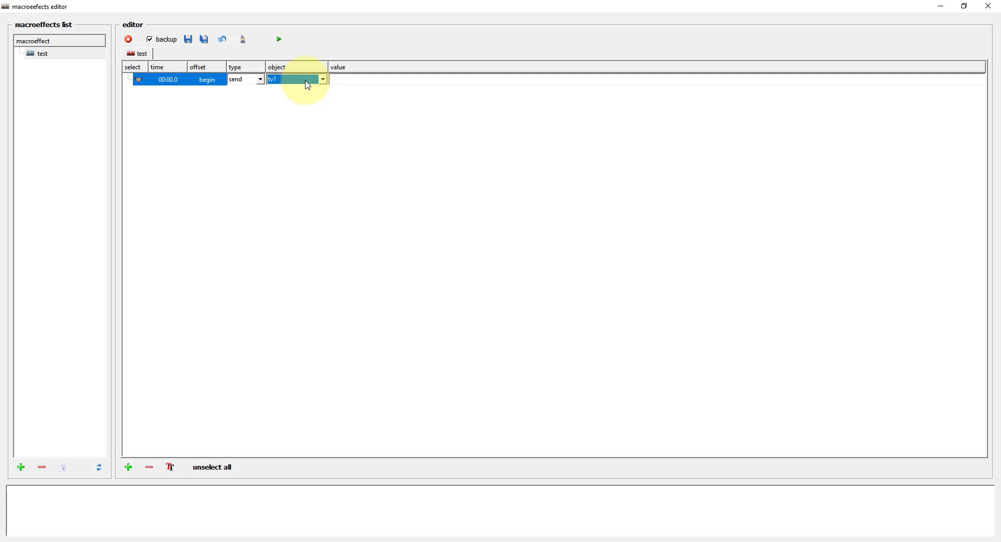
pyautogui.click(369, 81)
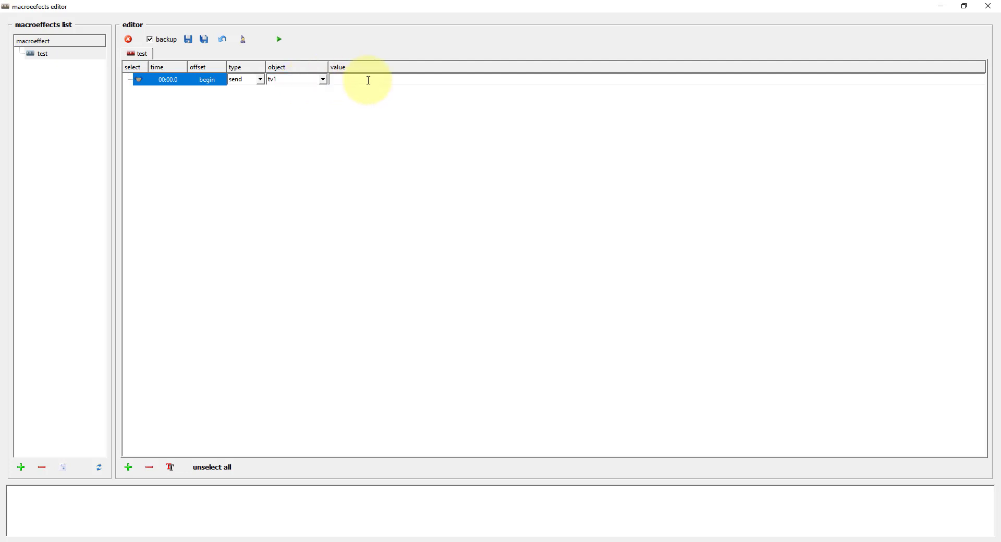
pyautogui.write('command')
pyautogui.press('Home')
pyautogui.write('some')
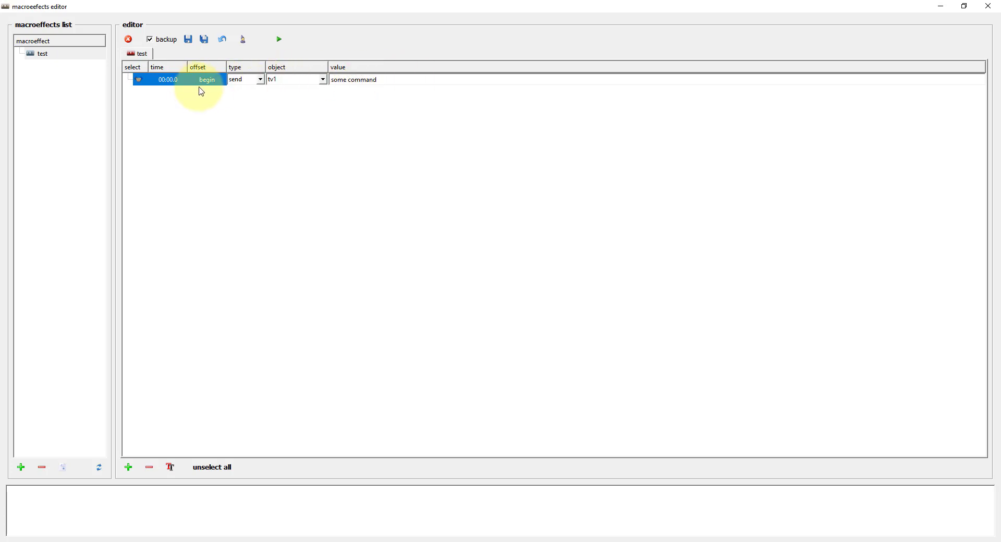
# Step: Change the first item to type log with the value new stage started
pyautogui.click(256, 82)
pyautogui.click(241, 159)
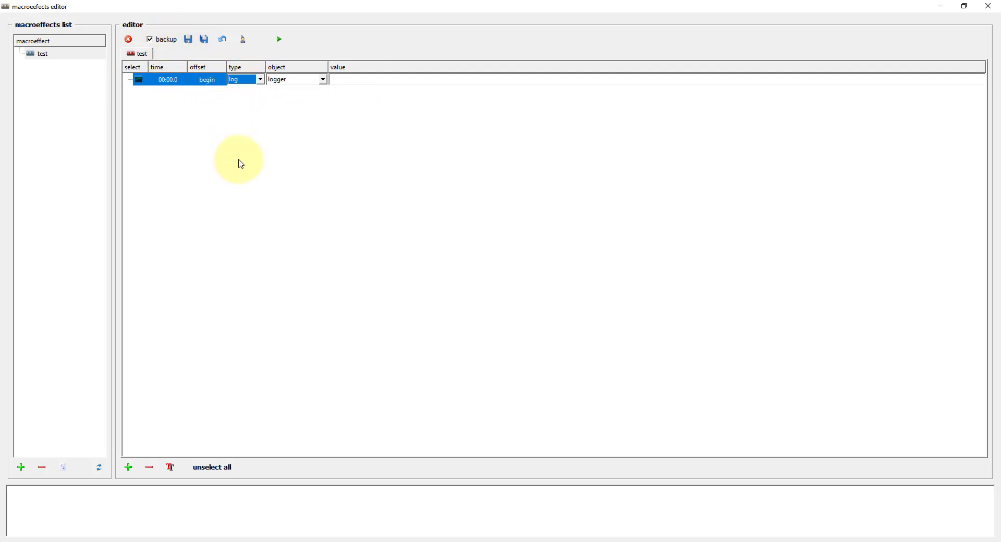
pyautogui.click(361, 83)
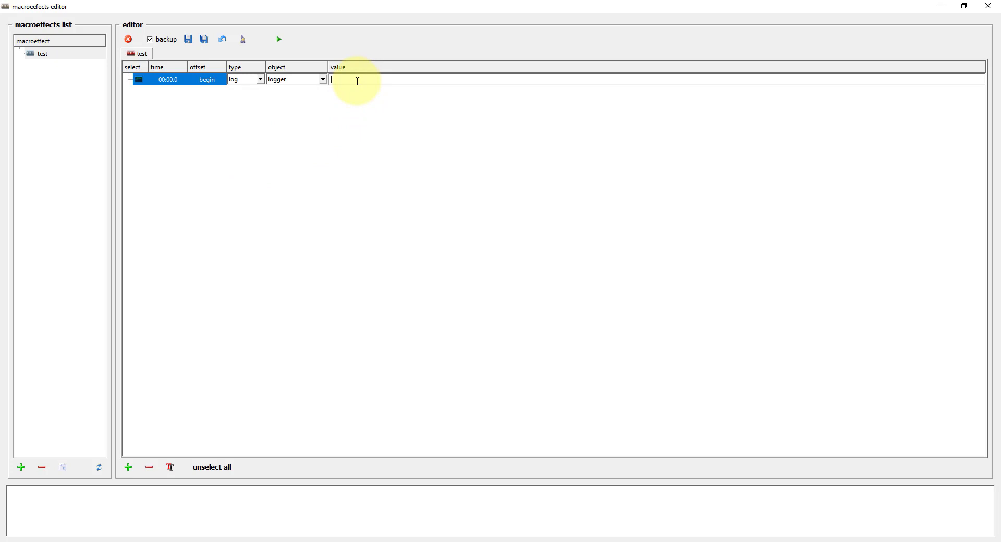
pyautogui.write('new stage started')
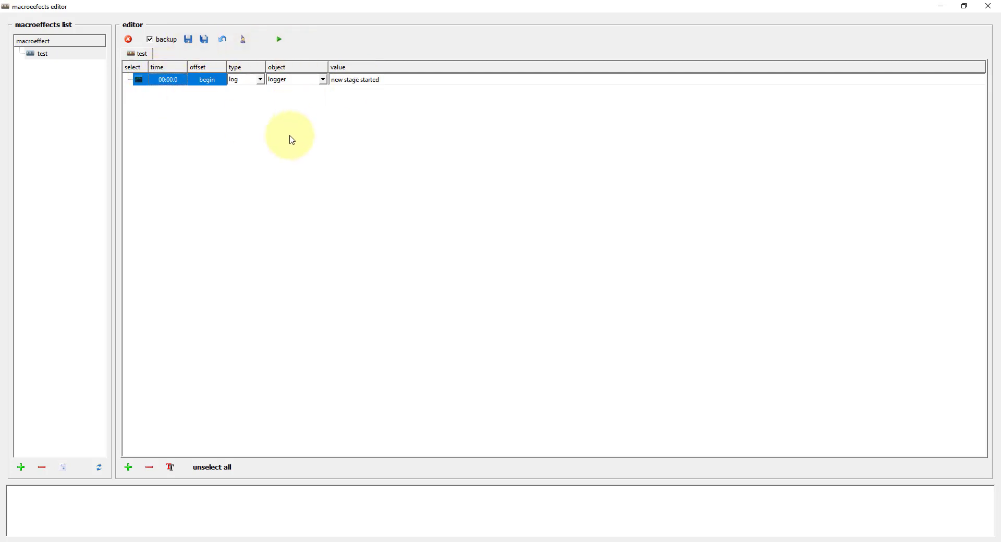
# Step: Add a second item at the same time as the log item, with type pwm and object l32g
pyautogui.click(148, 79)
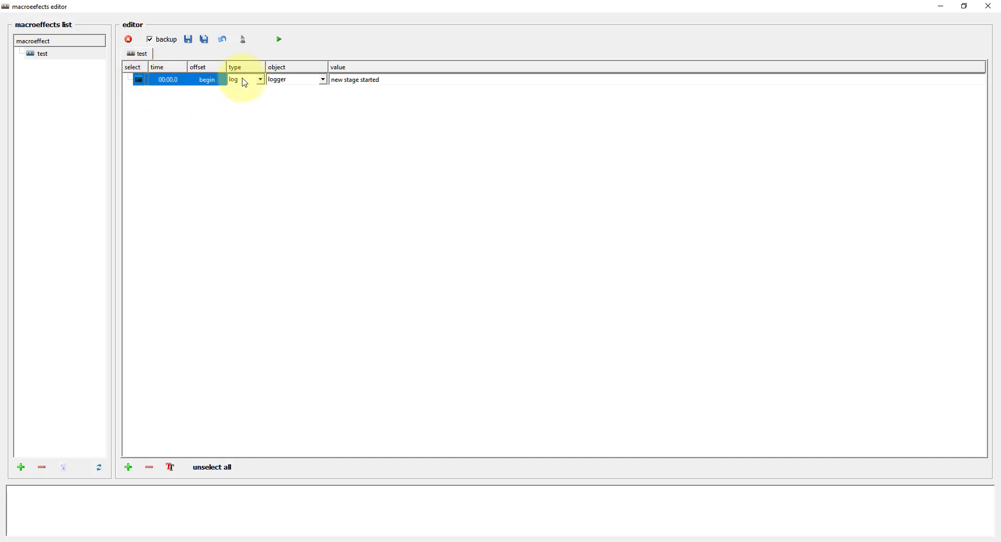
pyautogui.rightClick(156, 79)
pyautogui.moveTo(168, 87)
pyautogui.click(243, 89)
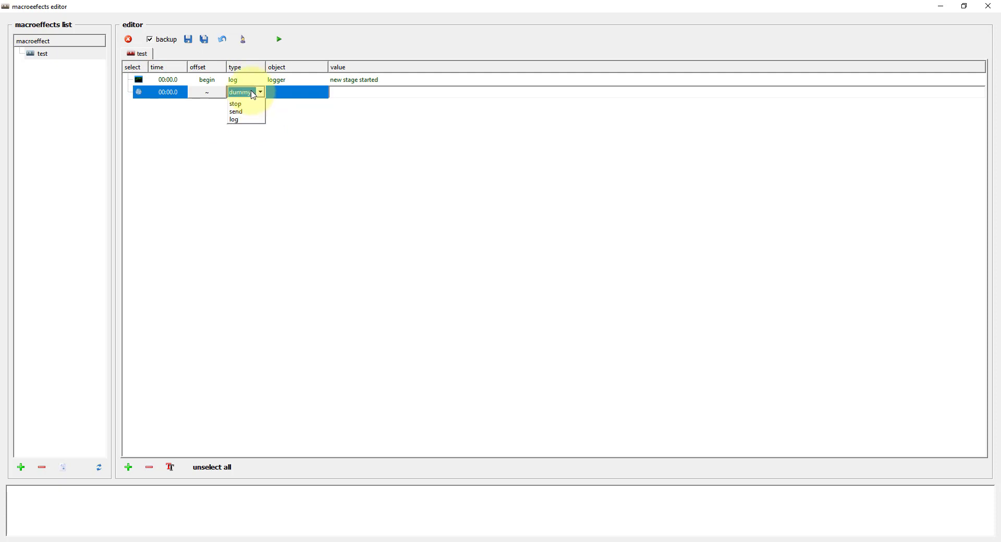
pyautogui.click(243, 128)
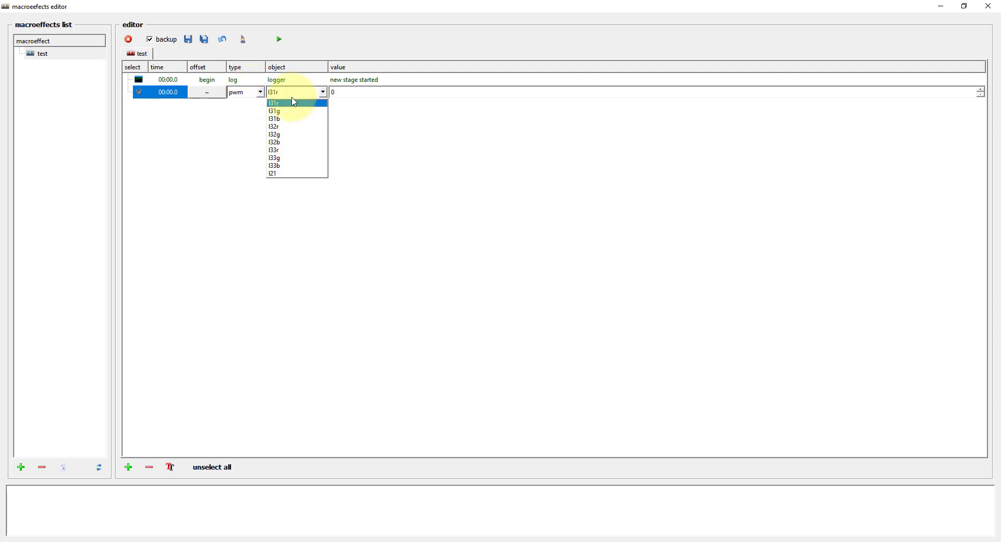
pyautogui.click(288, 134)
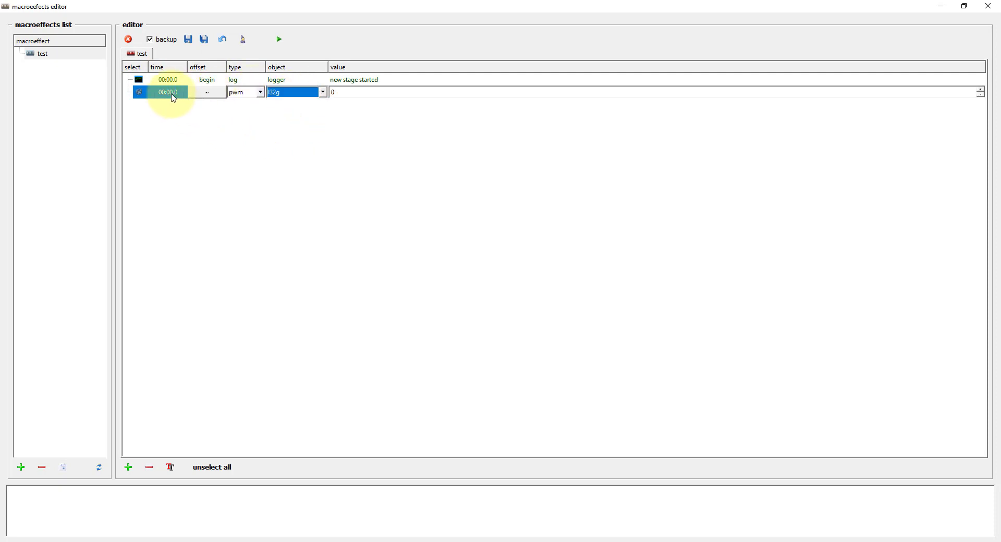
# Step: Set the new pwm item's time offset to +00:00.5
pyautogui.click(208, 94)
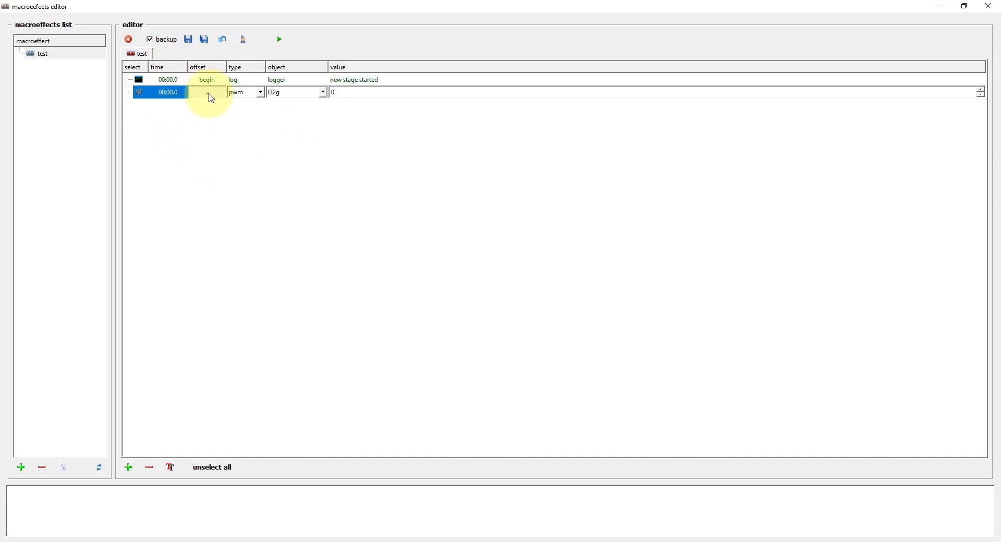
pyautogui.click(232, 112)
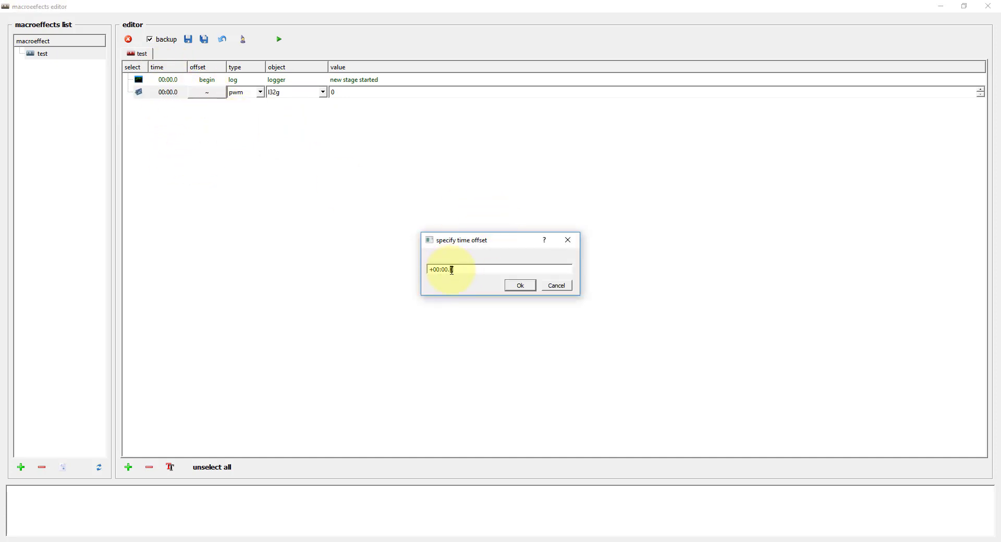
pyautogui.click(518, 288)
# Step: Duplicate the pwm item at 00:00.5 and give the copy a time offset of +00:00.5
pyautogui.rightClick(166, 94)
pyautogui.click(199, 129)
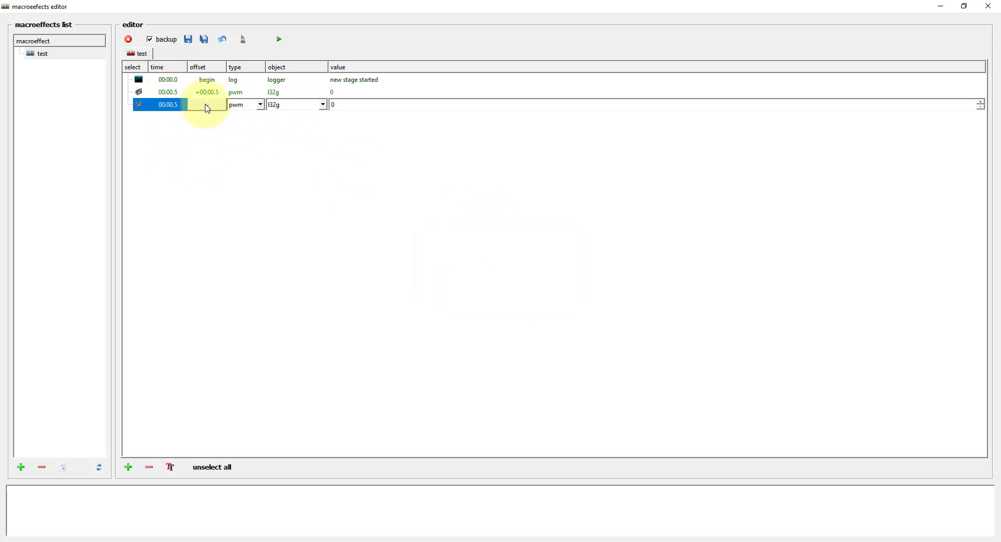
pyautogui.click(206, 106)
pyautogui.click(233, 124)
pyautogui.click(520, 288)
# Step: Duplicate the pwm item at 00:01.0 and set the copy's time offset to +00:00.5
pyautogui.rightClick(167, 105)
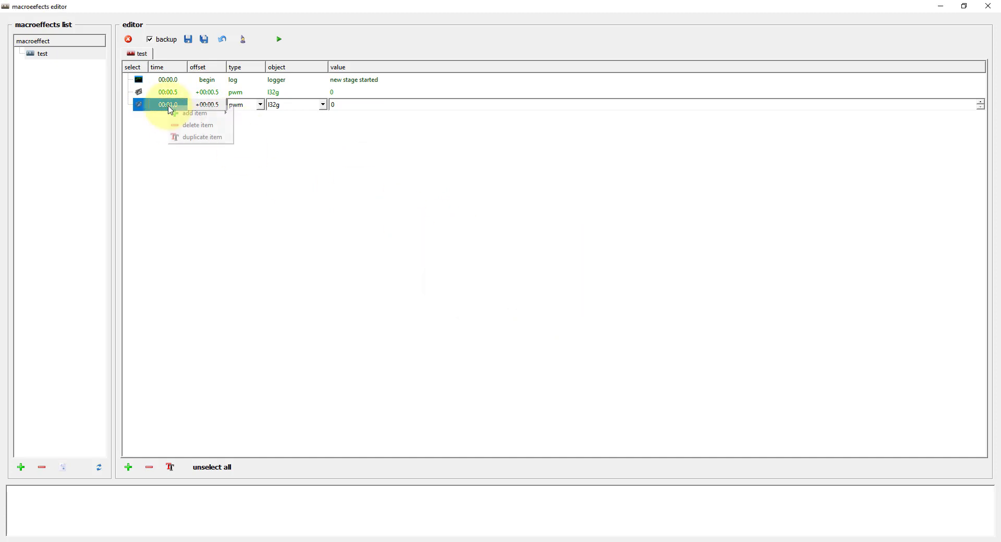
pyautogui.click(199, 137)
pyautogui.click(206, 118)
pyautogui.click(232, 136)
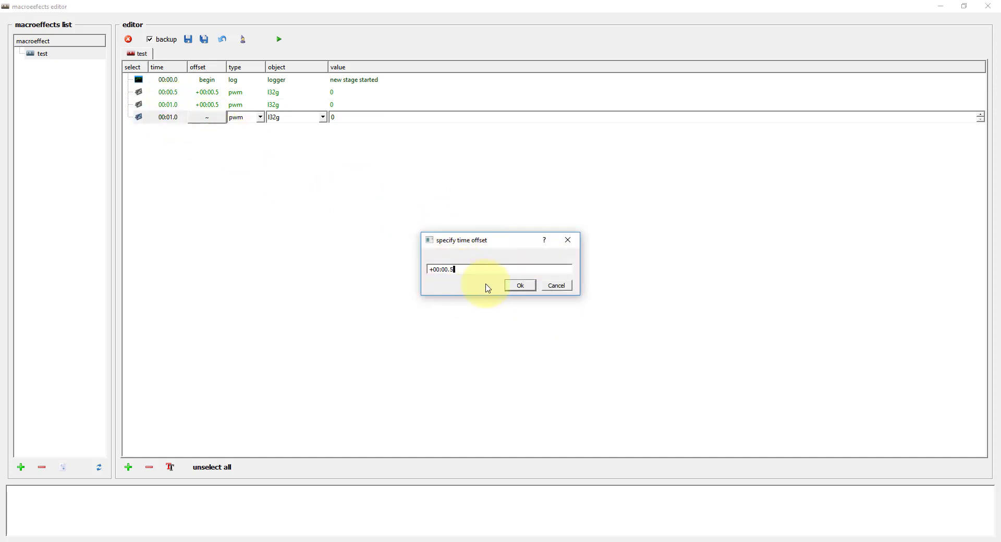
pyautogui.write('5')
pyautogui.press('Return')
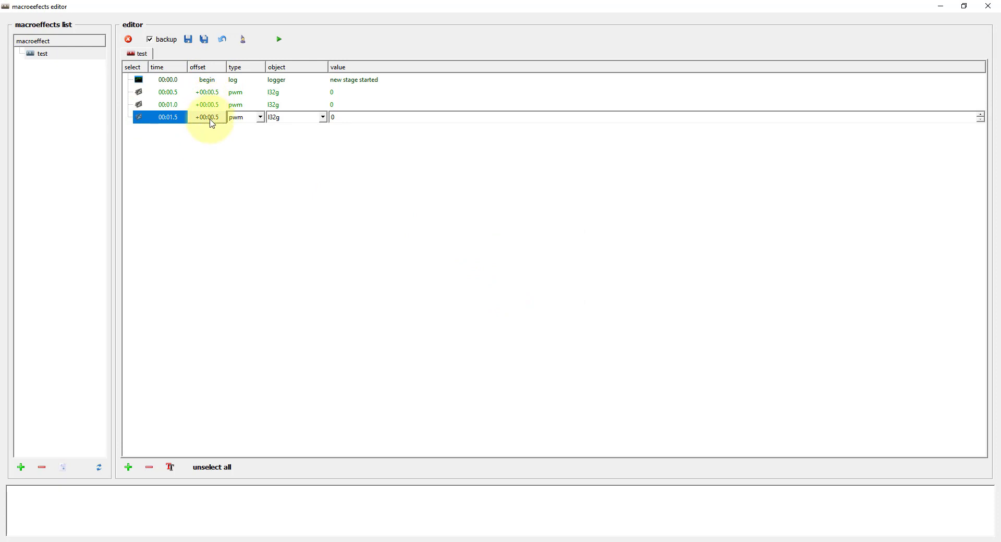
# Step: Duplicate the pwm item at 00:01.5 twice
pyautogui.rightClick(158, 122)
pyautogui.click(179, 149)
pyautogui.rightClick(156, 130)
pyautogui.click(163, 144)
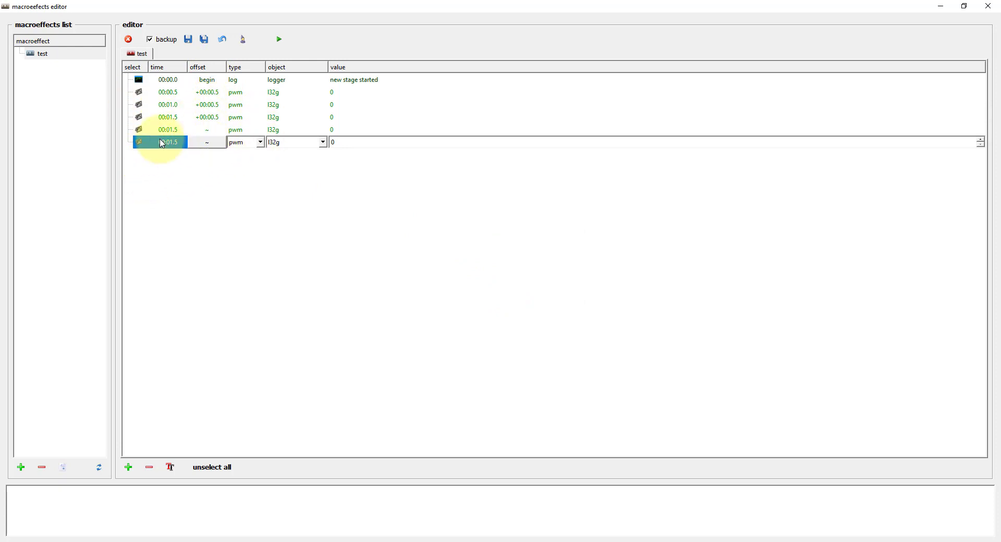
# Step: Set a time offset of +00:00.5 on each of the last two pwm copies
pyautogui.click(208, 130)
pyautogui.rightClick(211, 136)
pyautogui.click(229, 147)
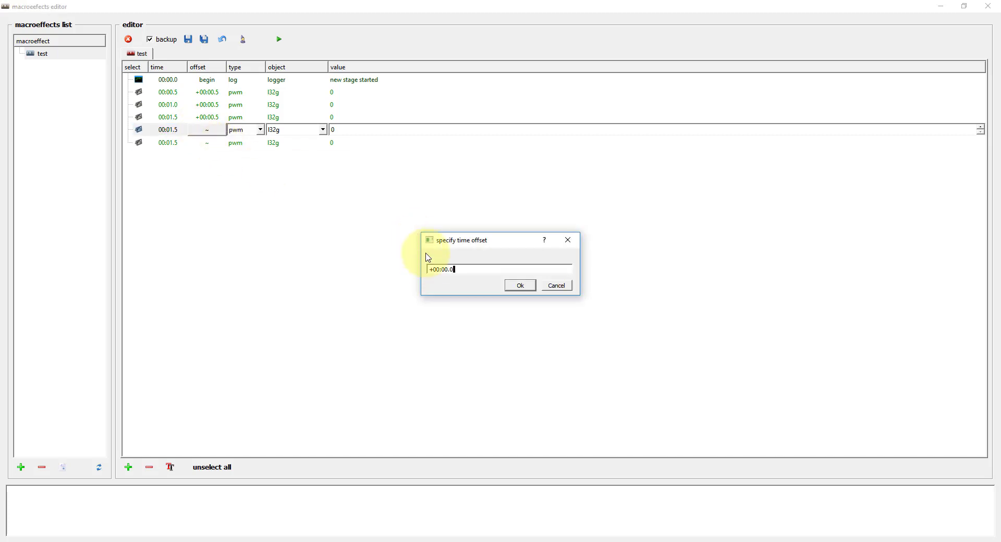
pyautogui.click(529, 291)
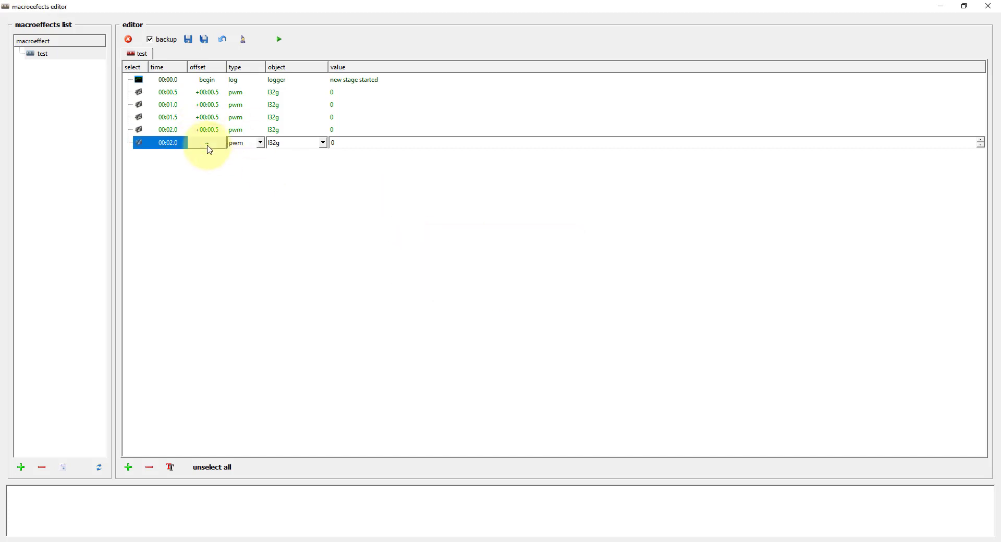
pyautogui.rightClick(207, 143)
pyautogui.click(224, 155)
pyautogui.click(518, 288)
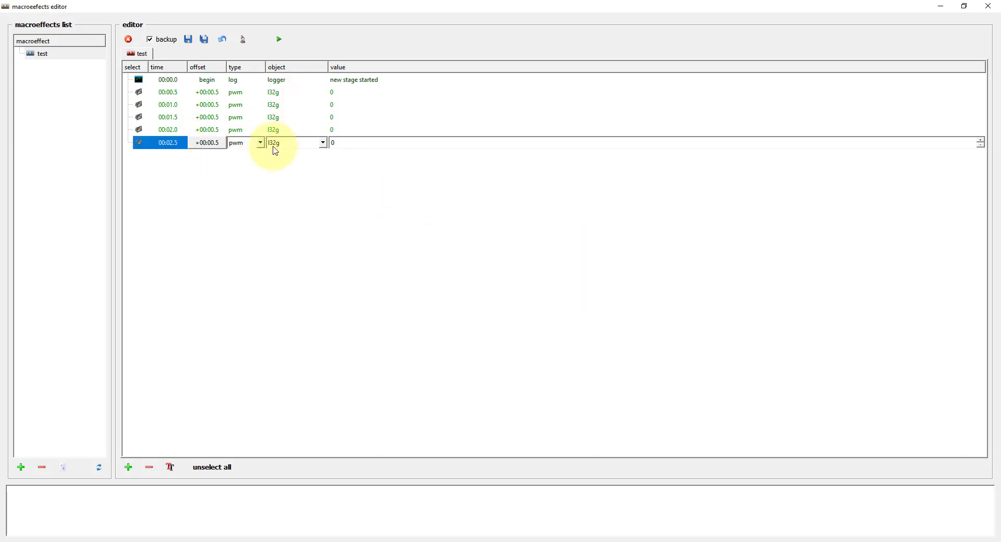
# Step: Set the values of the four duplicated pwm items to 1, 2, 3 and 4 in order
pyautogui.click(340, 94)
pyautogui.click(341, 106)
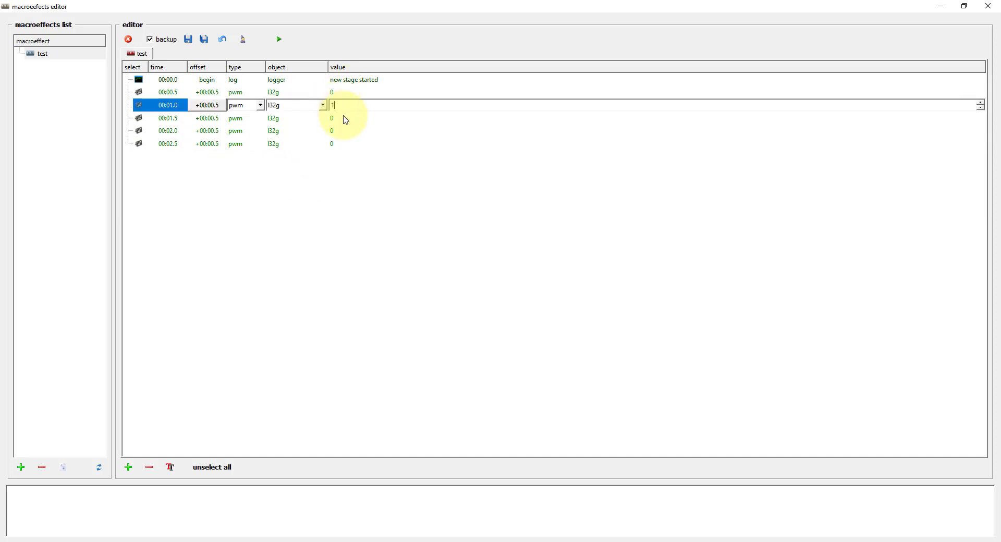
pyautogui.click(343, 118)
pyautogui.write('2')
pyautogui.click(343, 130)
pyautogui.write('3')
pyautogui.click(342, 142)
pyautogui.write('4')
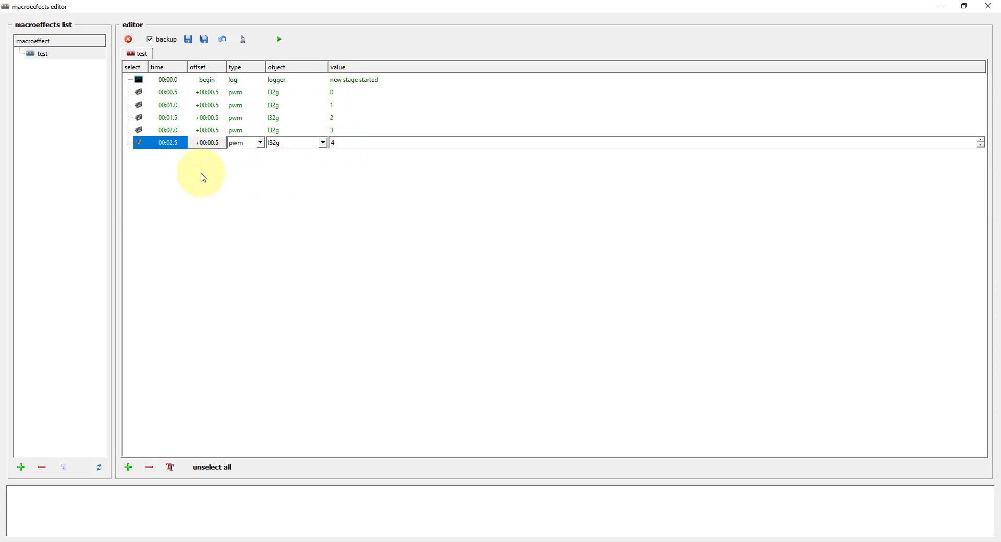
# Step: Add an item after the last pwm item using the absolute time 00:03.5
pyautogui.rightClick(147, 148)
pyautogui.moveTo(175, 152)
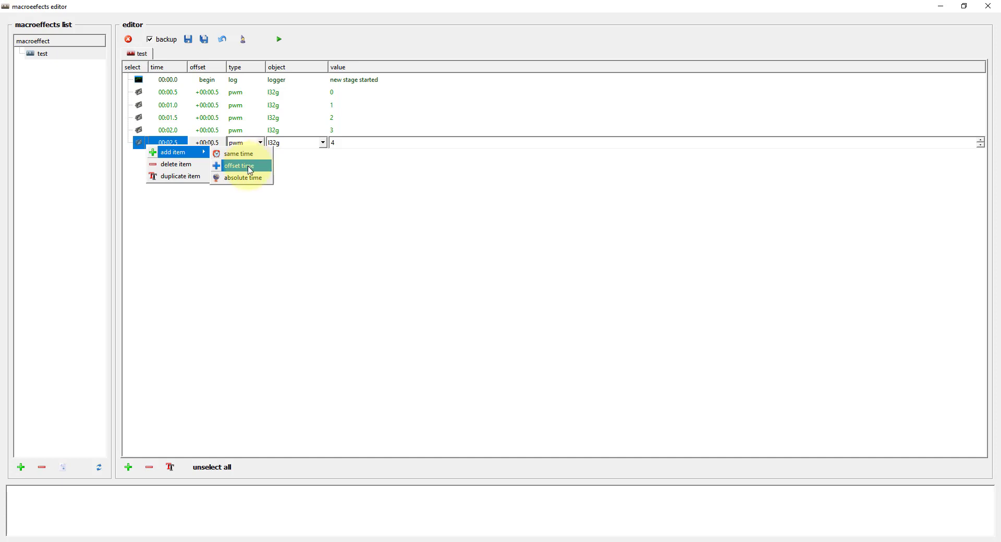
pyautogui.click(243, 178)
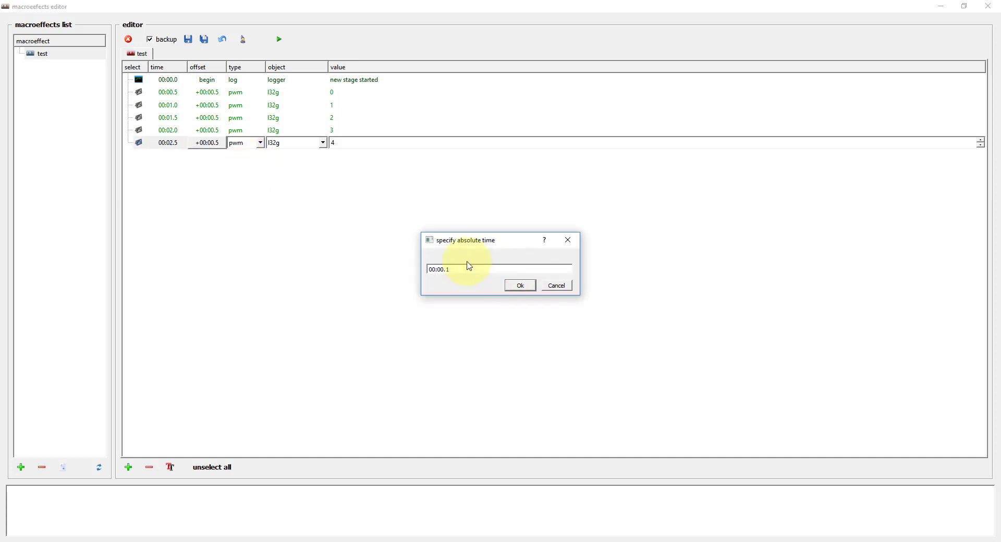
pyautogui.click(506, 287)
# Step: Configure the item at 00:03.5 as type out with object sg1 and value on
pyautogui.click(245, 155)
pyautogui.click(245, 181)
pyautogui.click(295, 155)
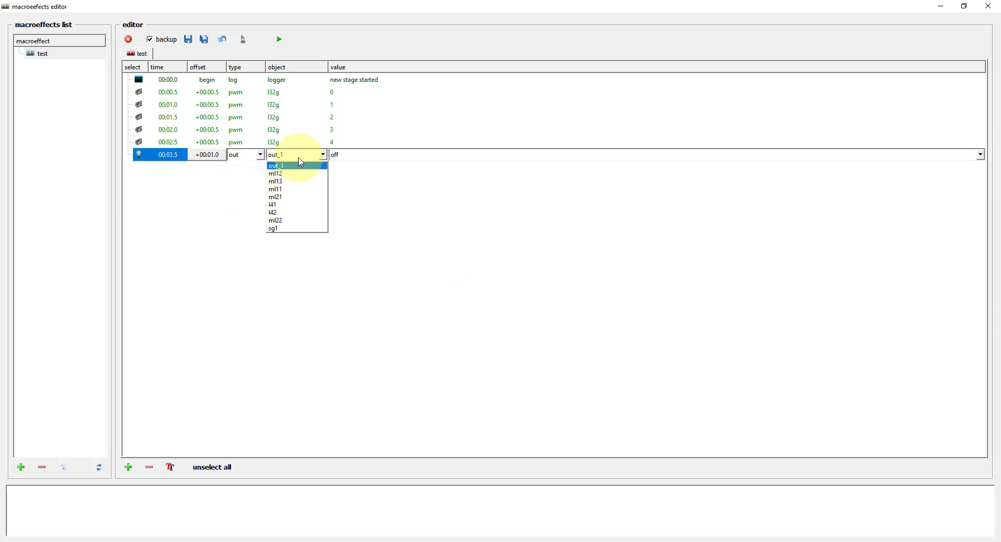
pyautogui.click(284, 228)
pyautogui.click(352, 155)
pyautogui.click(344, 174)
# Step: Add a same-time item after the sg1 out item, with type play, object general:fore and value media/snd/fore/sndeffect.mp3
pyautogui.rightClick(172, 155)
pyautogui.moveTo(194, 160)
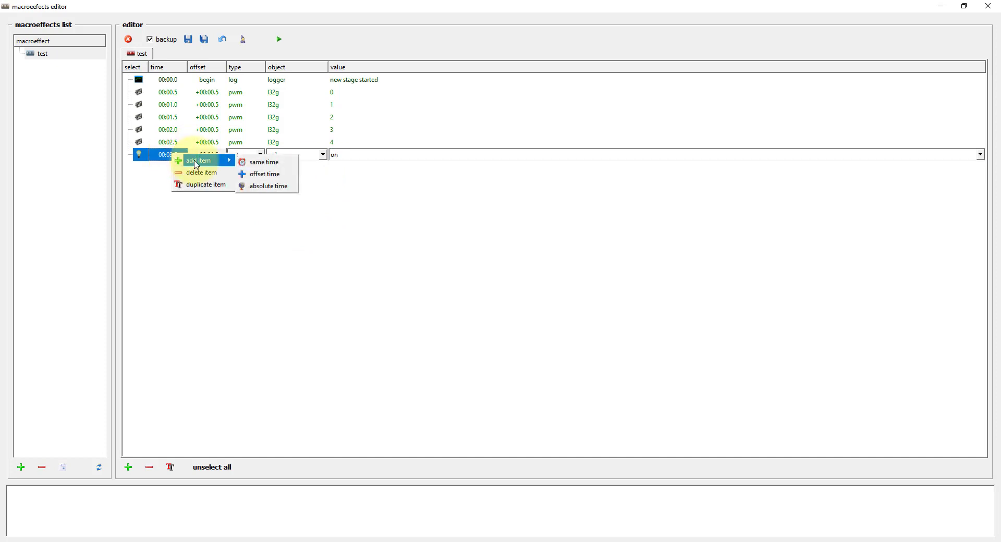
pyautogui.click(262, 162)
pyautogui.click(260, 167)
pyautogui.click(245, 203)
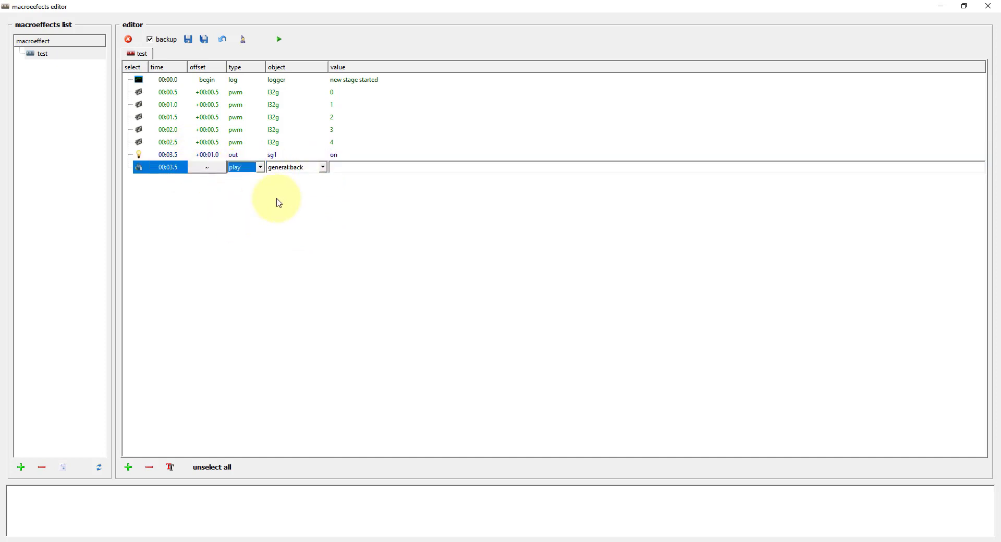
pyautogui.click(302, 167)
pyautogui.click(297, 191)
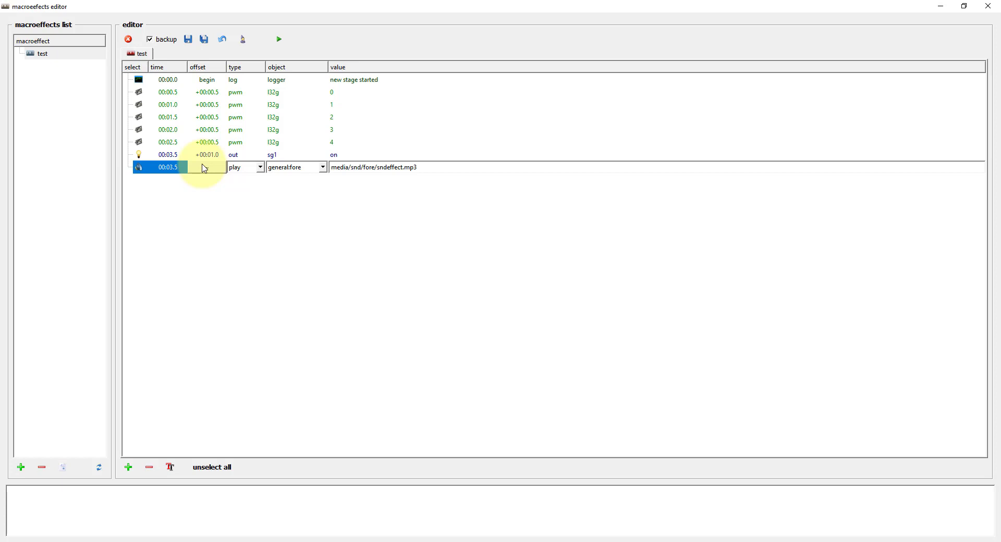
# Step: Add another item at 00:03.5 after the play item, with type volume, object general:fore and value 75
pyautogui.rightClick(182, 168)
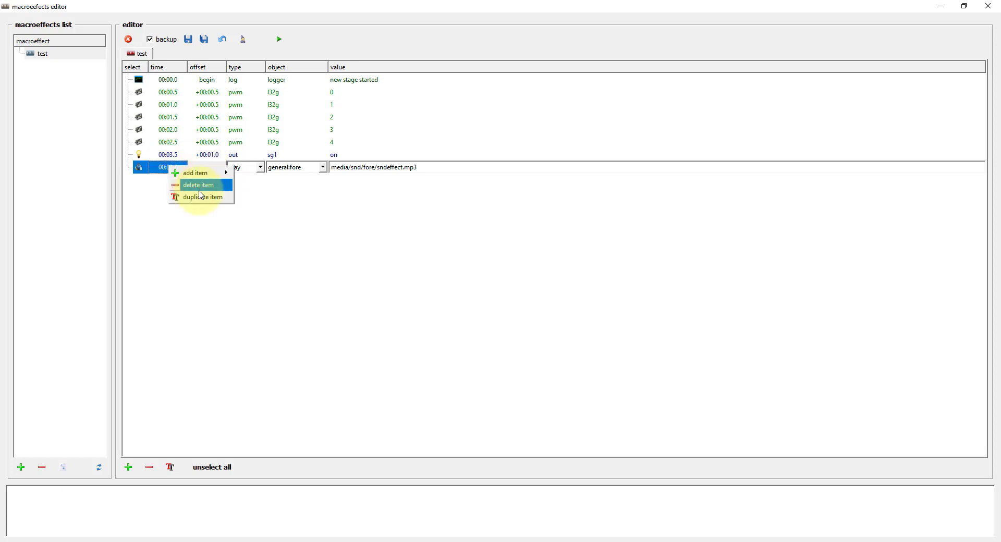
pyautogui.moveTo(216, 177)
pyautogui.click(261, 175)
pyautogui.click(260, 180)
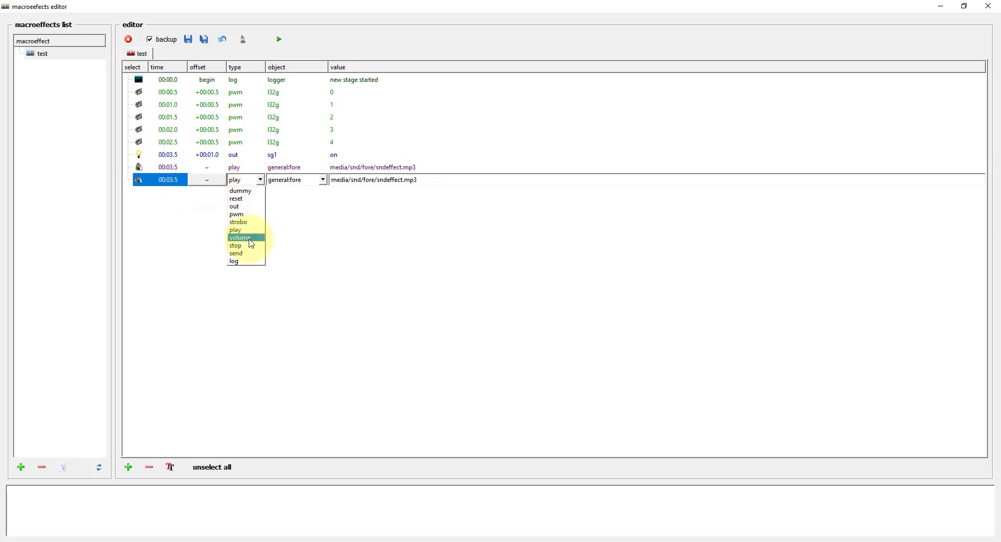
pyautogui.click(246, 238)
pyautogui.click(306, 182)
pyautogui.click(299, 206)
pyautogui.moveTo(346, 182); pyautogui.dragTo(313, 185)
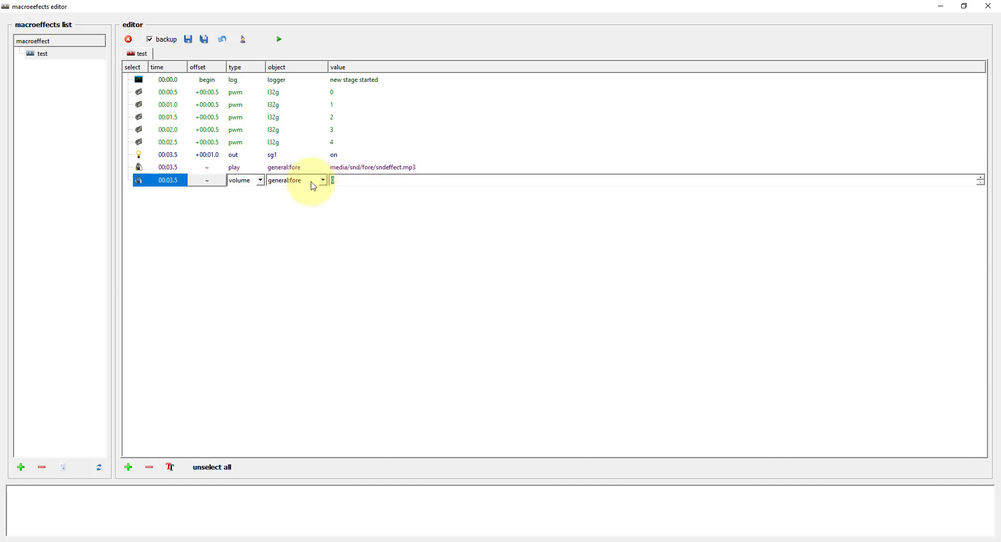
pyautogui.write('75')
# Step: Duplicate the volume item at an offset of +00:00.5 and change the copy to type strobo with object l32g
pyautogui.rightClick(159, 180)
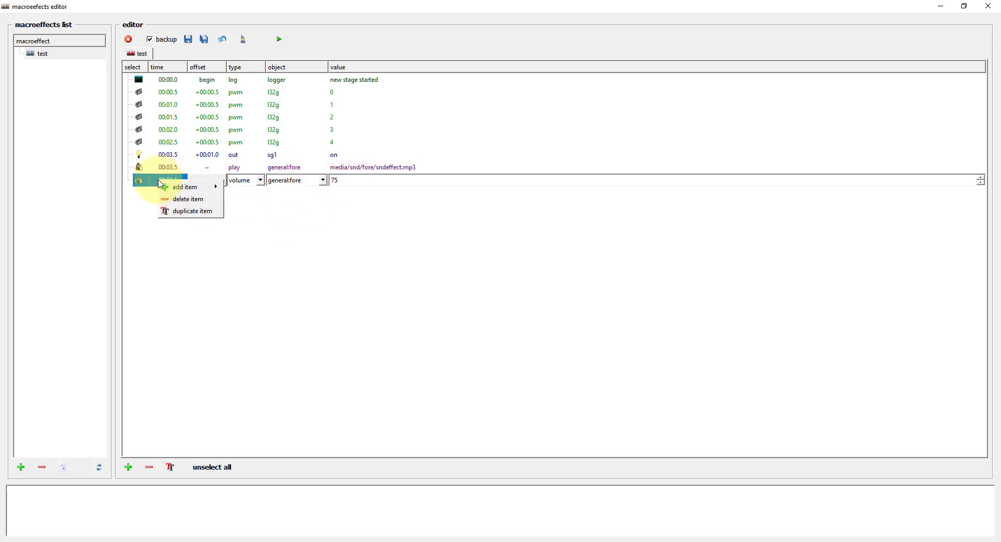
pyautogui.click(194, 211)
pyautogui.click(232, 211)
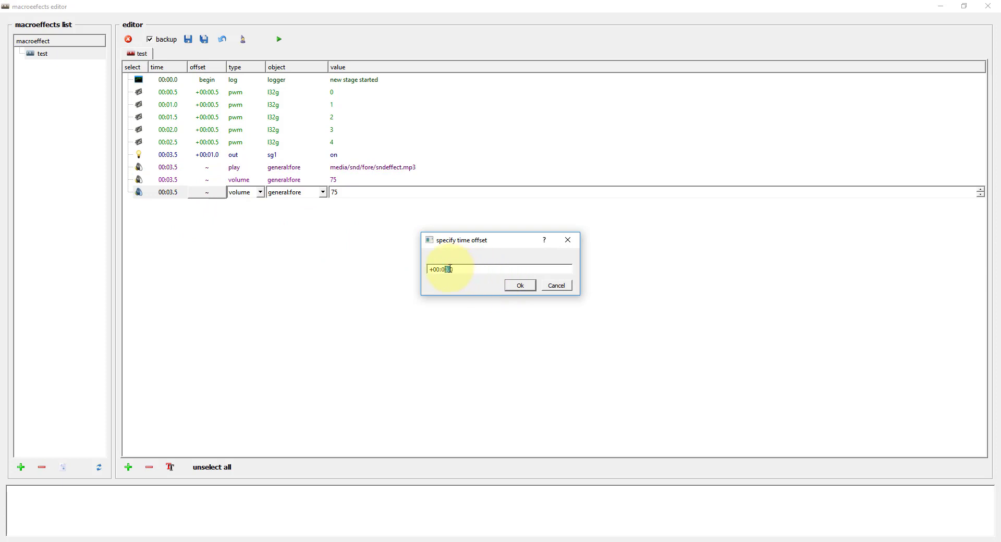
pyautogui.click(518, 288)
pyautogui.click(256, 192)
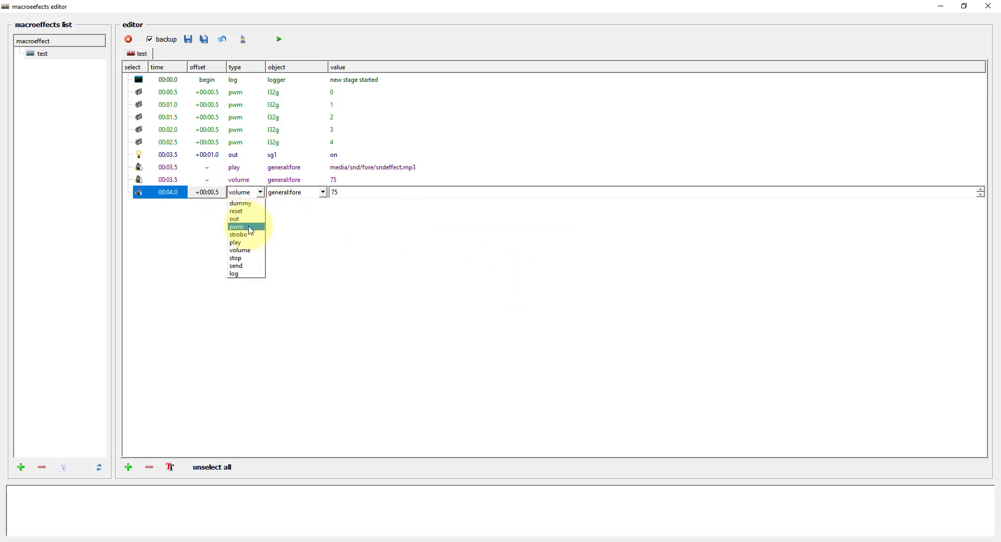
pyautogui.click(241, 225)
pyautogui.click(295, 193)
pyautogui.click(286, 234)
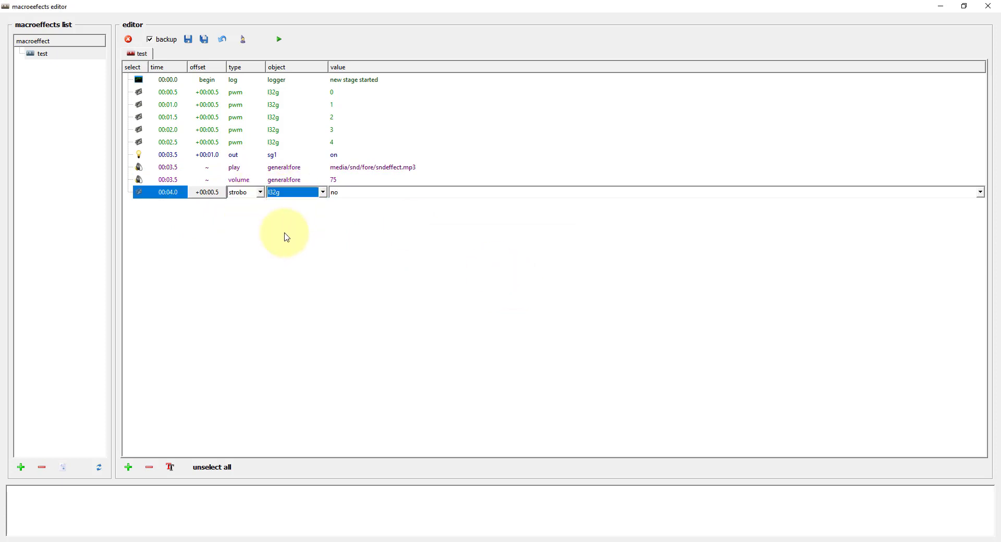
# Step: Add a strobo item for l32g at absolute time 00:05.5 and set the 00:04.0 strobo item's value to high
pyautogui.click(189, 196)
pyautogui.moveTo(188, 196)
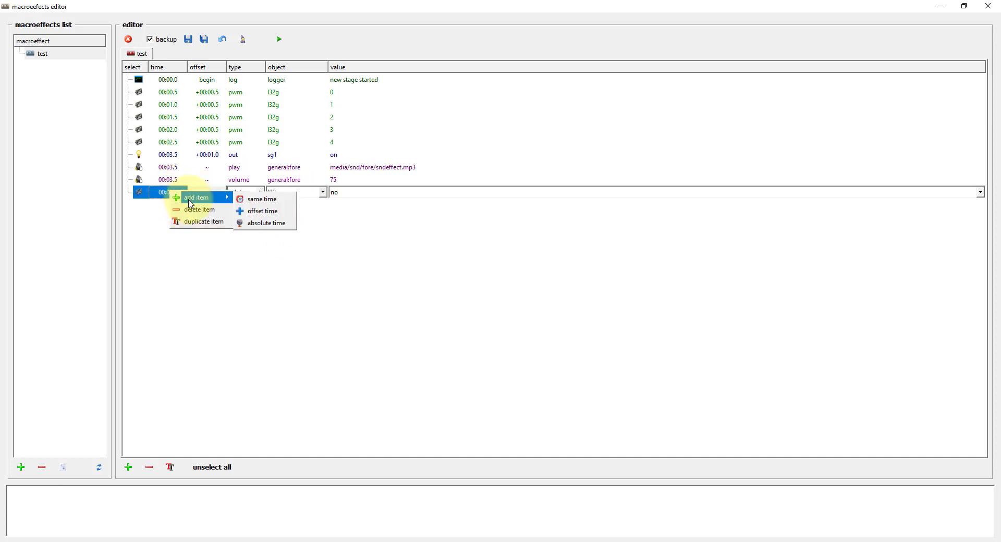
pyautogui.click(262, 211)
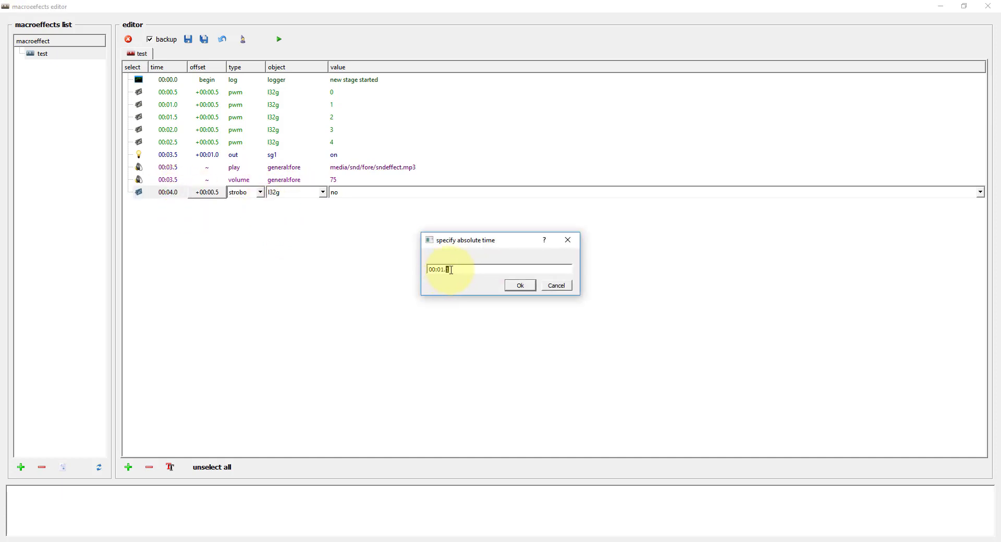
pyautogui.click(507, 289)
pyautogui.click(260, 205)
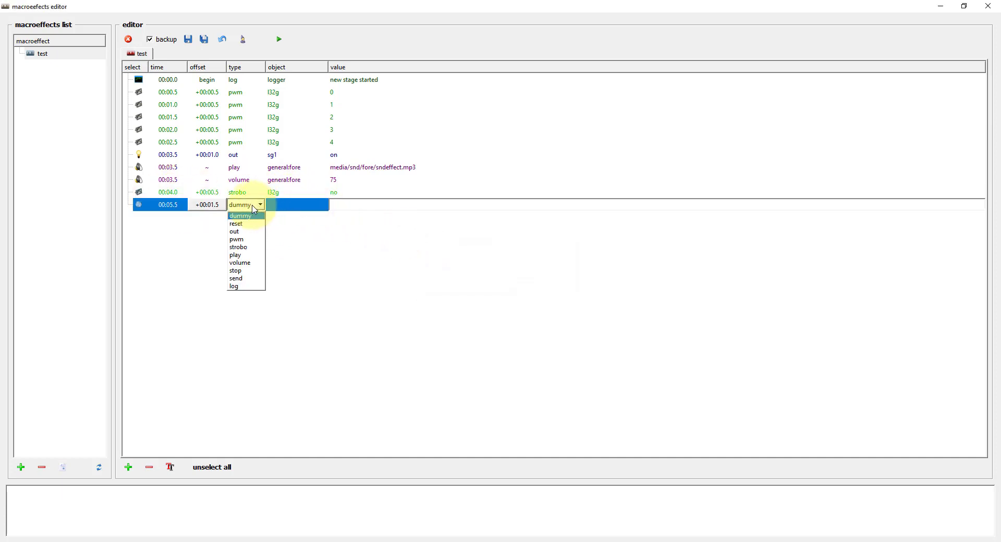
pyautogui.click(240, 241)
pyautogui.click(290, 207)
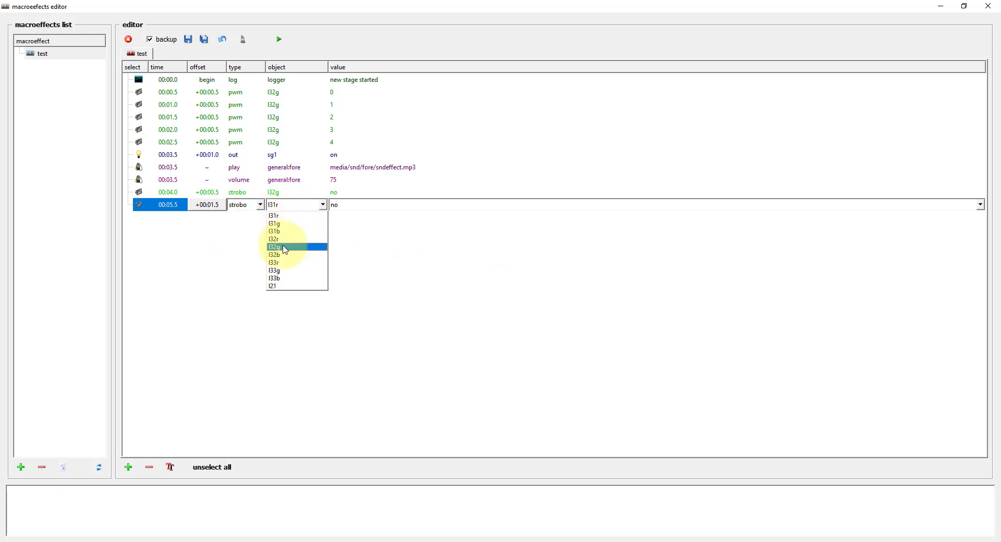
pyautogui.click(285, 255)
pyautogui.click(350, 202)
pyautogui.click(353, 217)
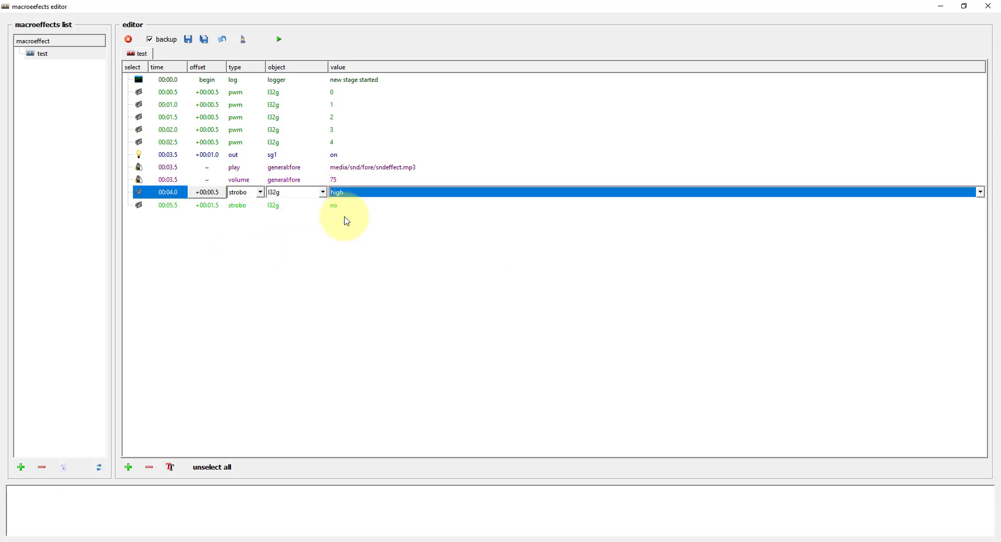
# Step: Add an item at 00:05.5 after the last strobo item, with type pwm, object l32g and value 0
pyautogui.rightClick(151, 207)
pyautogui.moveTo(167, 217)
pyautogui.click(245, 239)
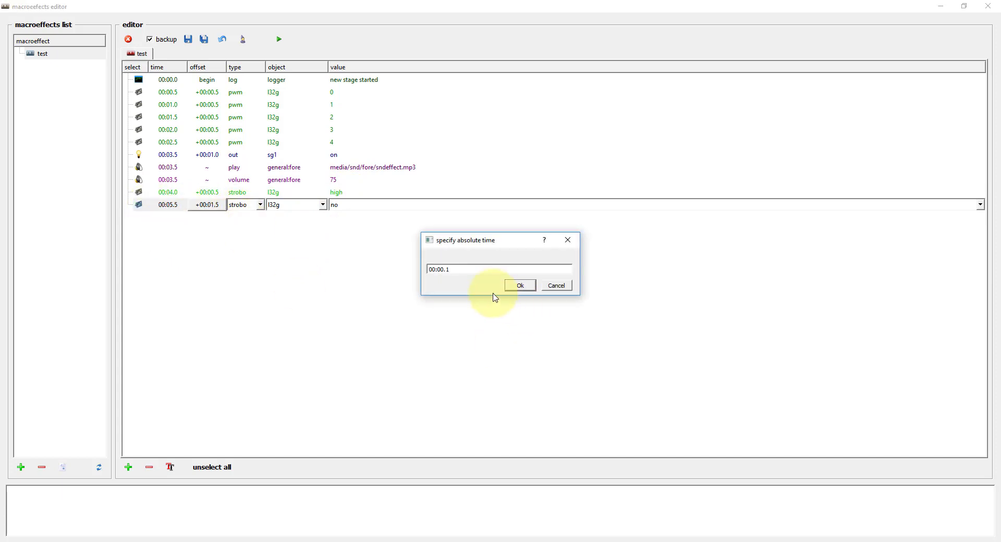
pyautogui.click(520, 285)
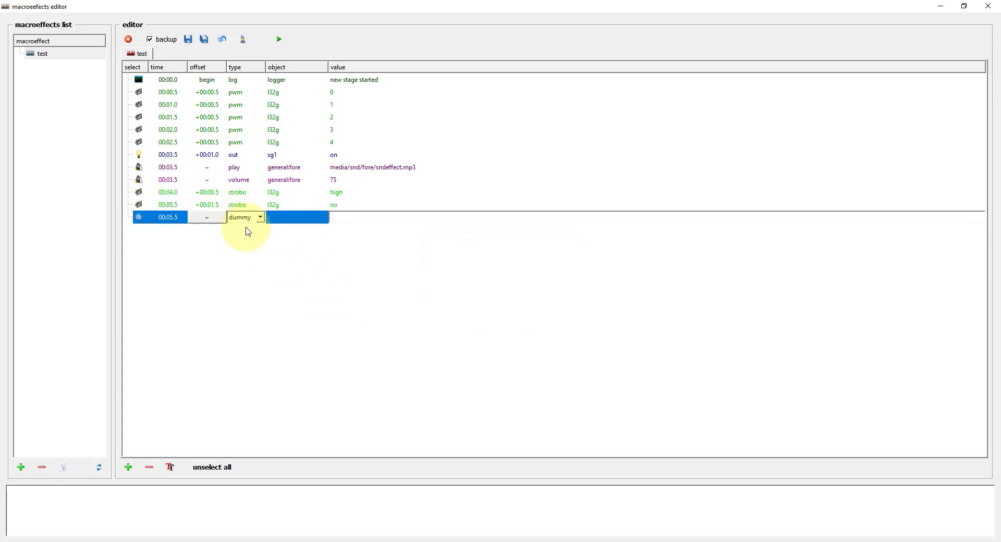
pyautogui.click(260, 217)
pyautogui.click(241, 252)
pyautogui.click(290, 217)
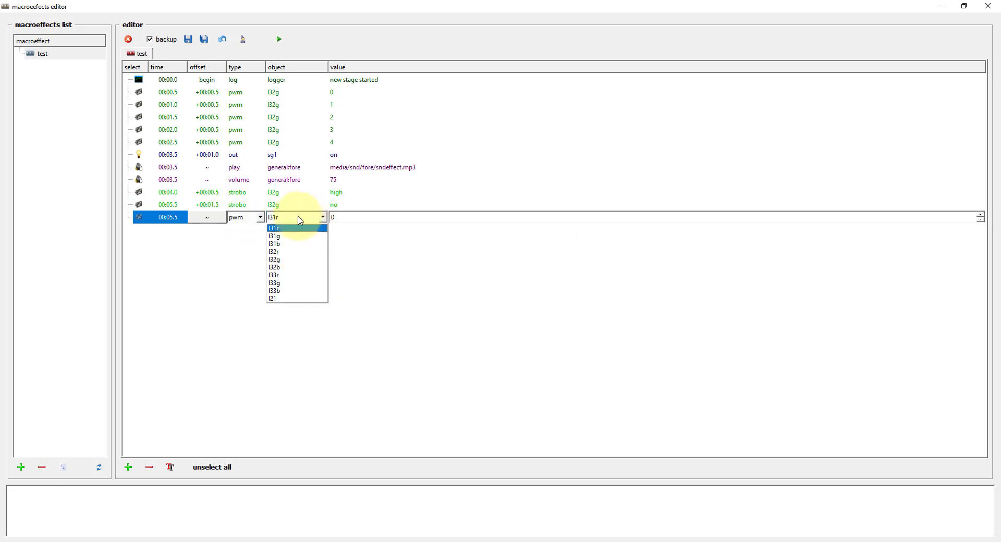
pyautogui.click(284, 252)
pyautogui.click(357, 217)
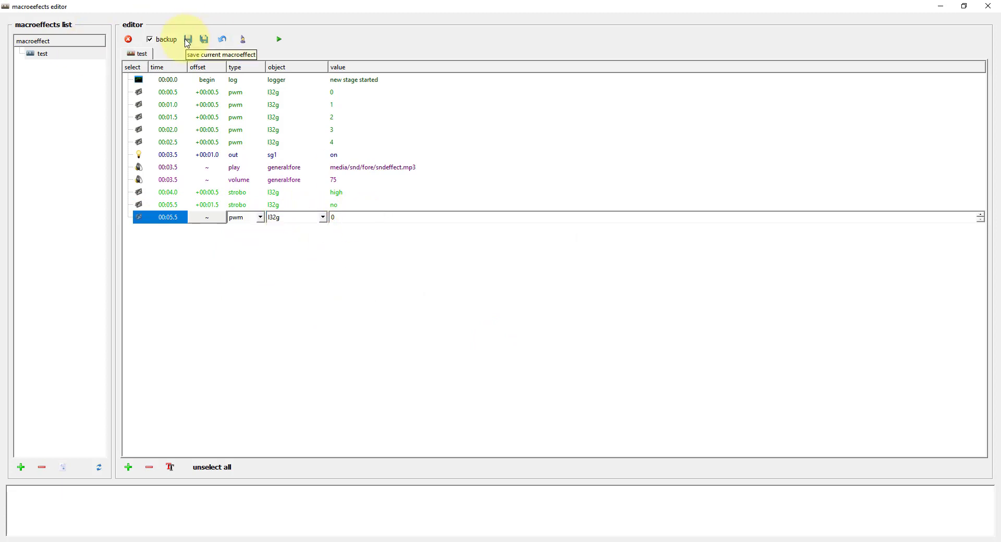
# Step: Add a same-time item after the last pwm item, with type out, object sg1 and value off
pyautogui.rightClick(166, 220)
pyautogui.moveTo(196, 225)
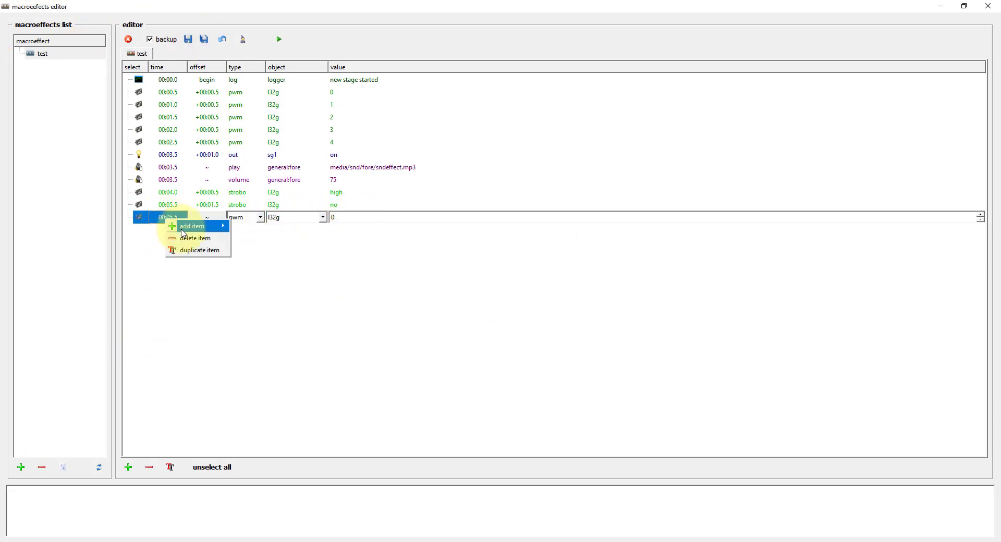
pyautogui.click(279, 228)
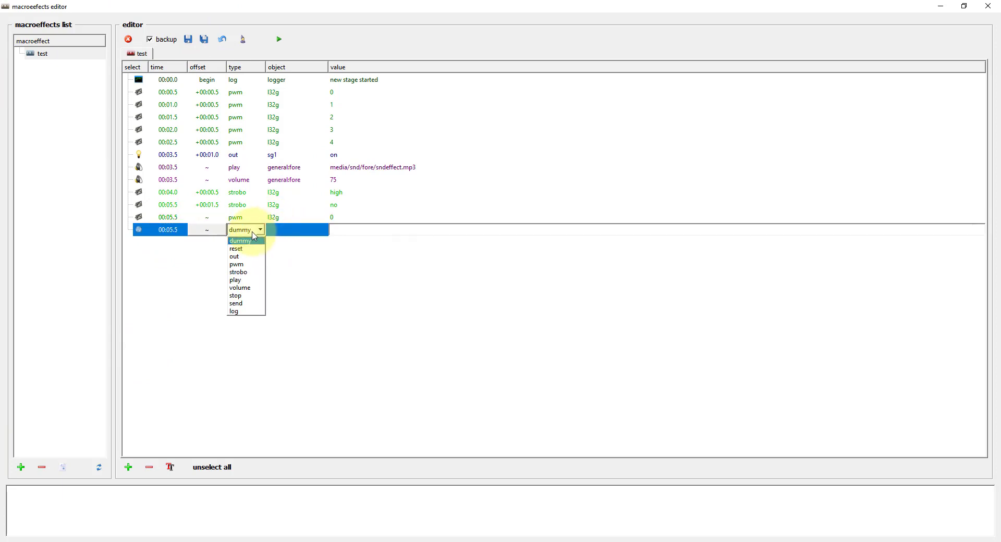
pyautogui.click(244, 259)
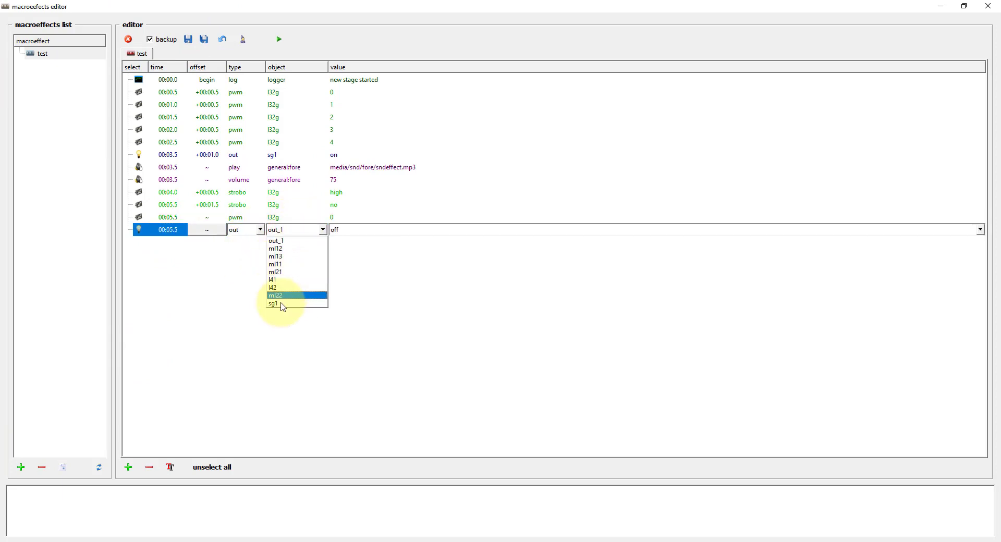
pyautogui.click(293, 302)
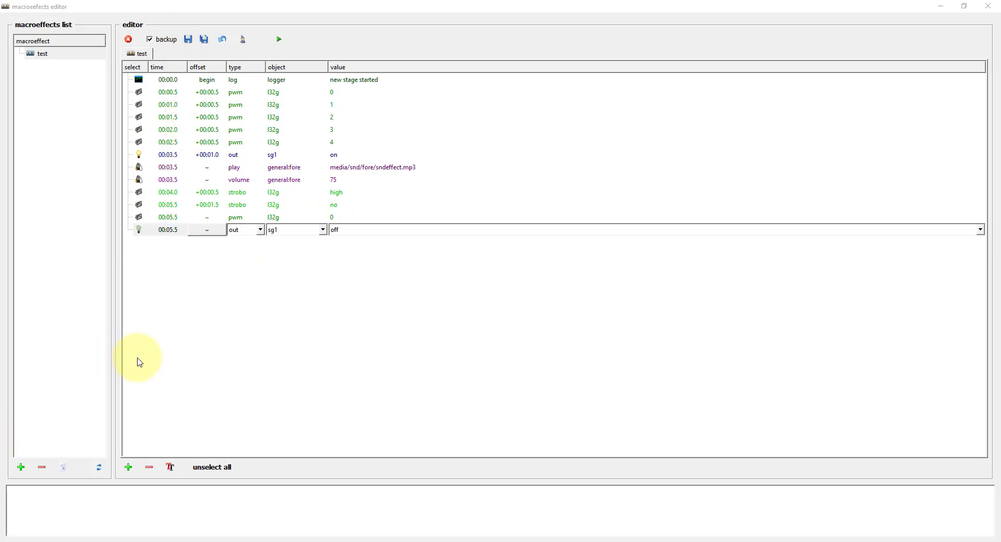
# Step: Delete the test macroeffect from the macroeffects list
pyautogui.click(34, 53)
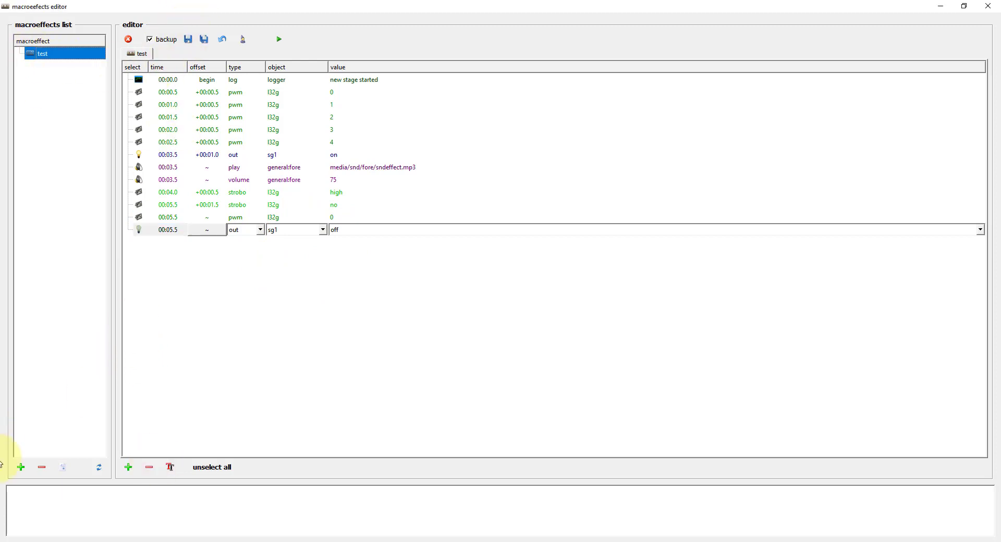
pyautogui.click(41, 469)
pyautogui.click(476, 285)
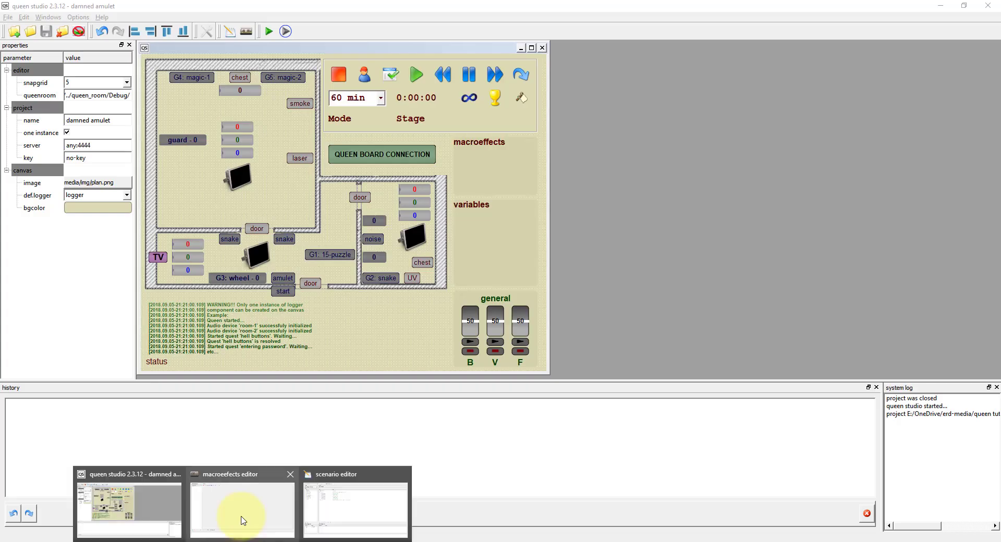
# Step: Switch back to the macroeffects editor window and create a new macroeffect named tune
pyautogui.click(242, 518)
pyautogui.click(21, 467)
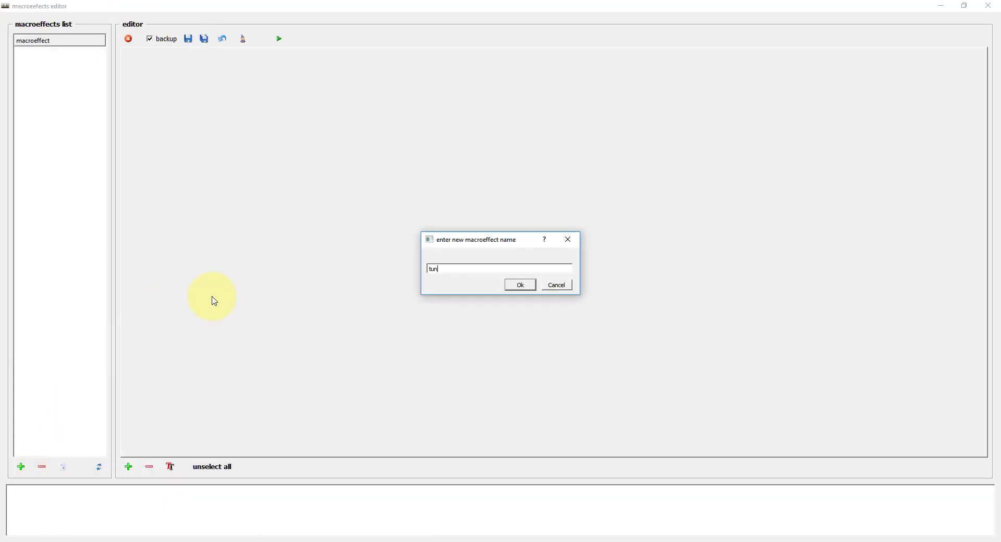
pyautogui.click(512, 290)
# Step: Configure the first item of tune as type pwm with object l31r and value 255
pyautogui.rightClick(153, 79)
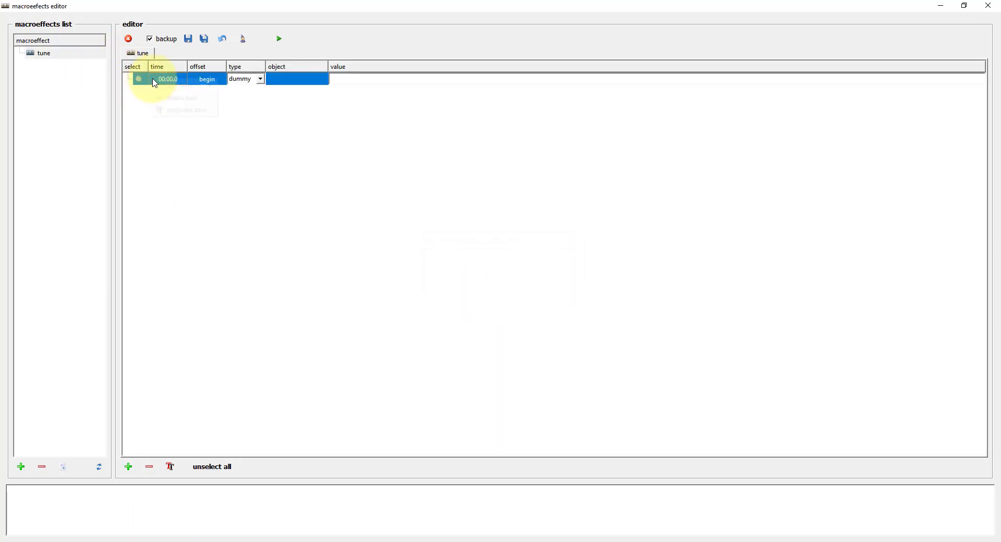
pyautogui.click(240, 78)
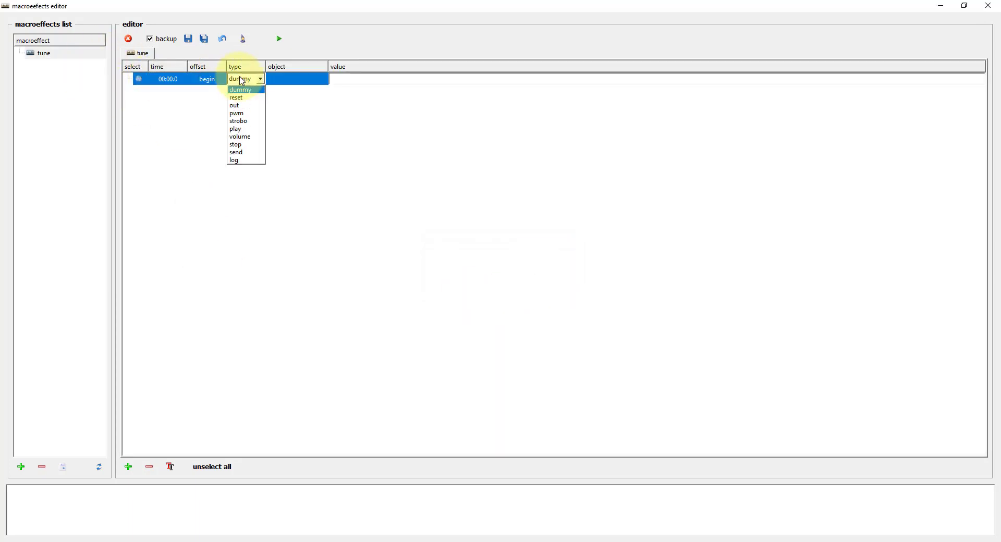
pyautogui.click(248, 114)
pyautogui.click(307, 79)
pyautogui.click(309, 87)
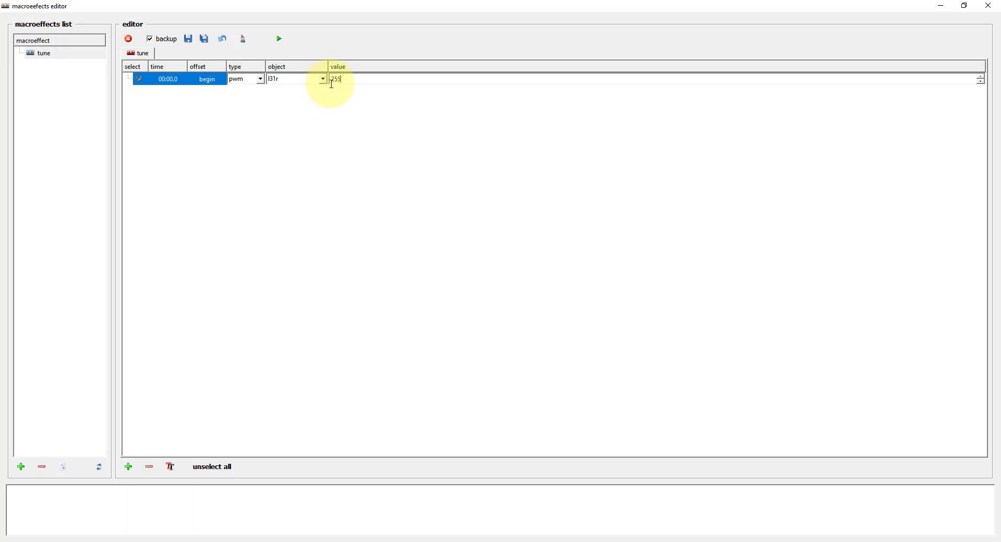
# Step: Duplicate the l31r pwm item nine times at the same time 00:00.0
pyautogui.rightClick(163, 80)
pyautogui.click(198, 112)
pyautogui.rightClick(165, 92)
pyautogui.click(198, 123)
pyautogui.rightClick(166, 105)
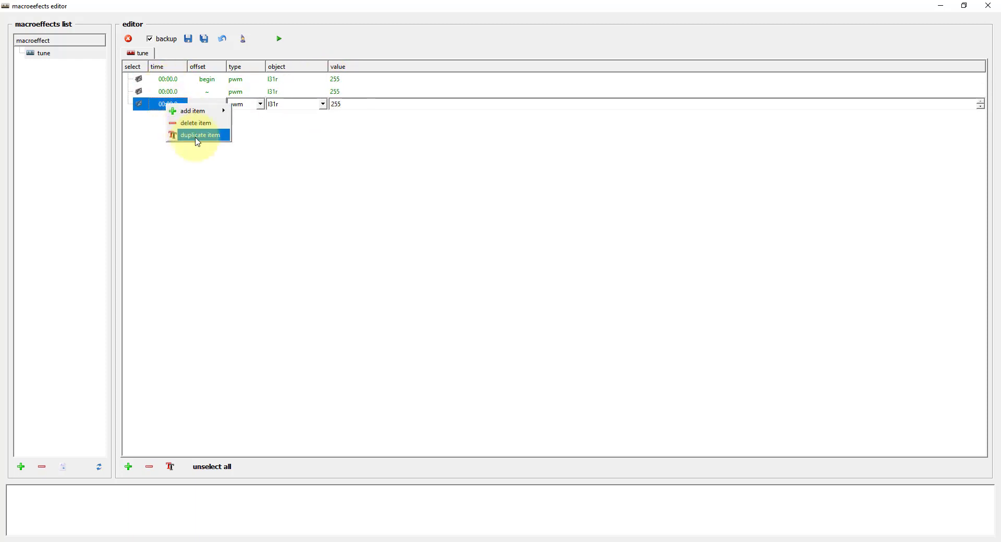
pyautogui.click(198, 135)
pyautogui.rightClick(168, 116)
pyautogui.click(199, 147)
pyautogui.rightClick(168, 129)
pyautogui.click(200, 160)
pyautogui.rightClick(170, 142)
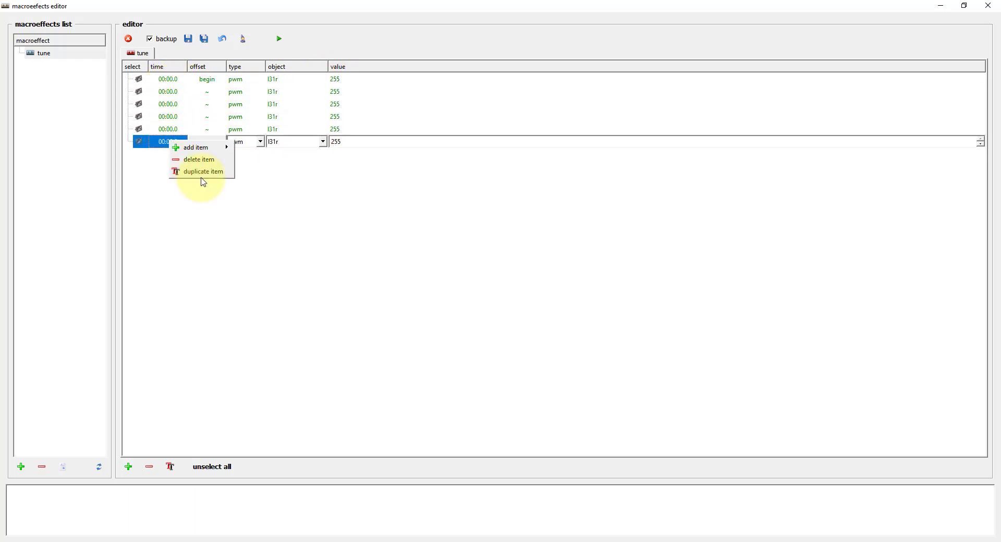
pyautogui.click(201, 178)
pyautogui.rightClick(168, 147)
pyautogui.click(199, 178)
pyautogui.rightClick(170, 158)
pyautogui.click(200, 189)
pyautogui.rightClick(169, 167)
pyautogui.click(200, 198)
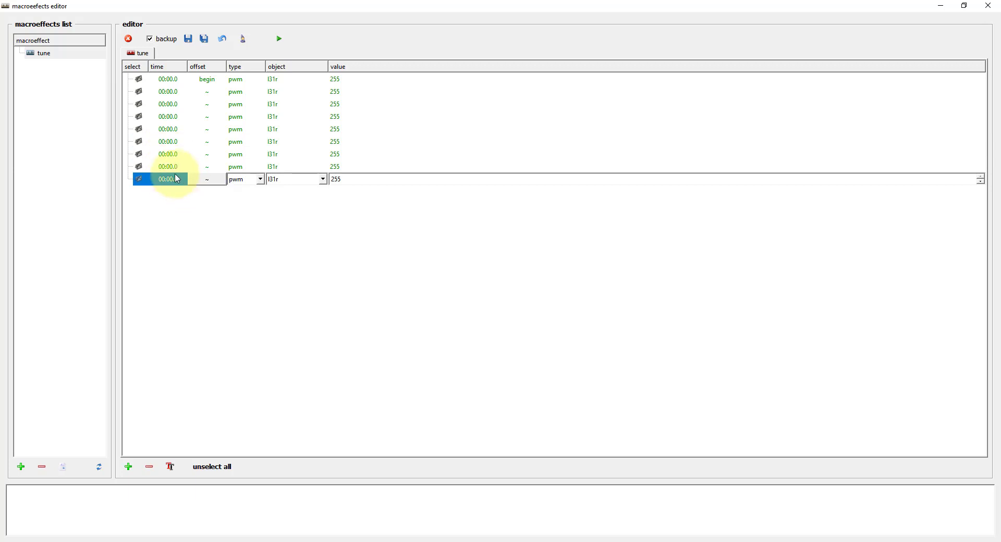
# Step: Assign objects l31g, l31b, l32r, l32g and l32b to the second through sixth pwm items of tune
pyautogui.click(284, 92)
pyautogui.click(286, 110)
pyautogui.click(289, 105)
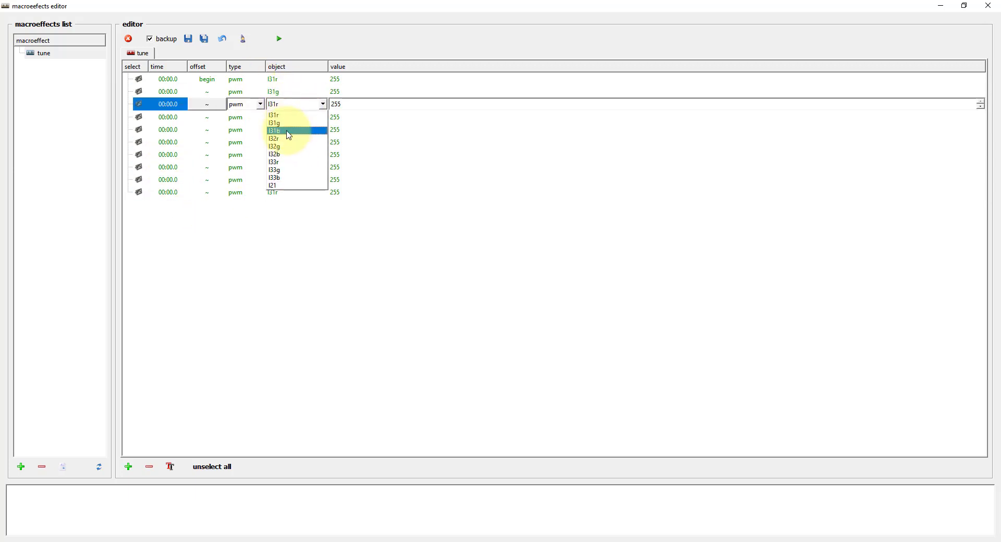
pyautogui.click(289, 134)
pyautogui.click(291, 117)
pyautogui.click(290, 151)
pyautogui.click(291, 129)
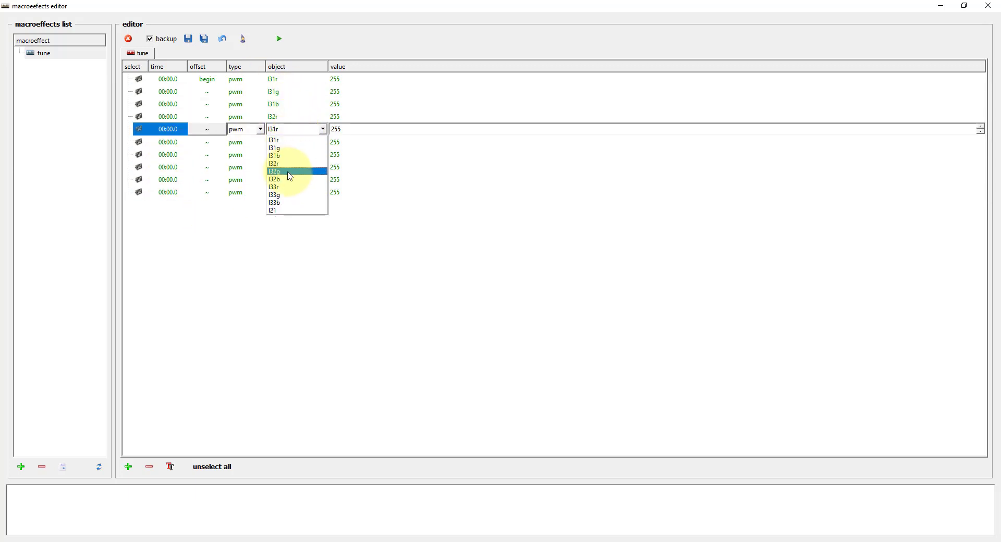
pyautogui.click(289, 173)
pyautogui.click(289, 142)
pyautogui.click(291, 192)
# Step: Assign objects l33r, l33g, l33b and l21 to the seventh through tenth pwm items of tune
pyautogui.click(288, 155)
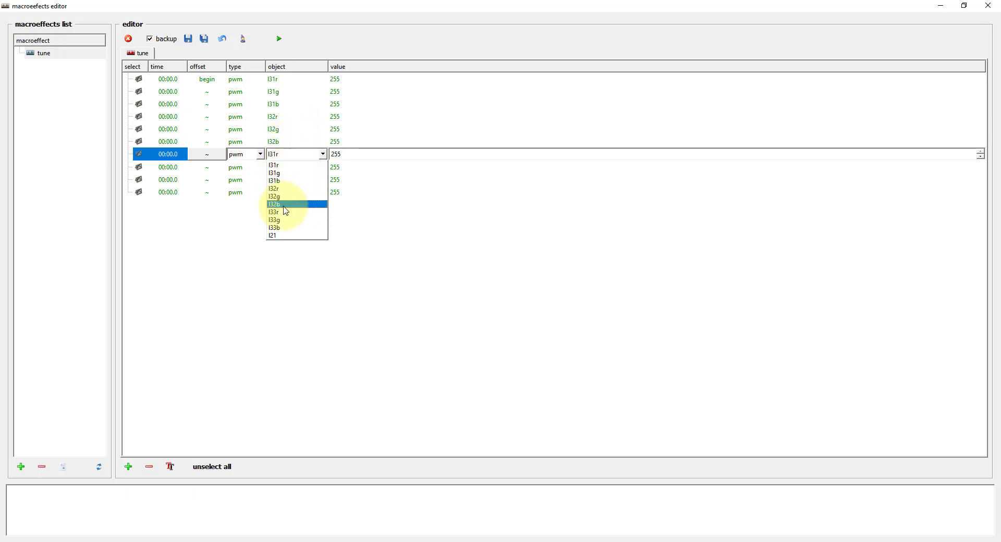
pyautogui.click(285, 212)
pyautogui.click(291, 167)
pyautogui.click(289, 233)
pyautogui.click(291, 180)
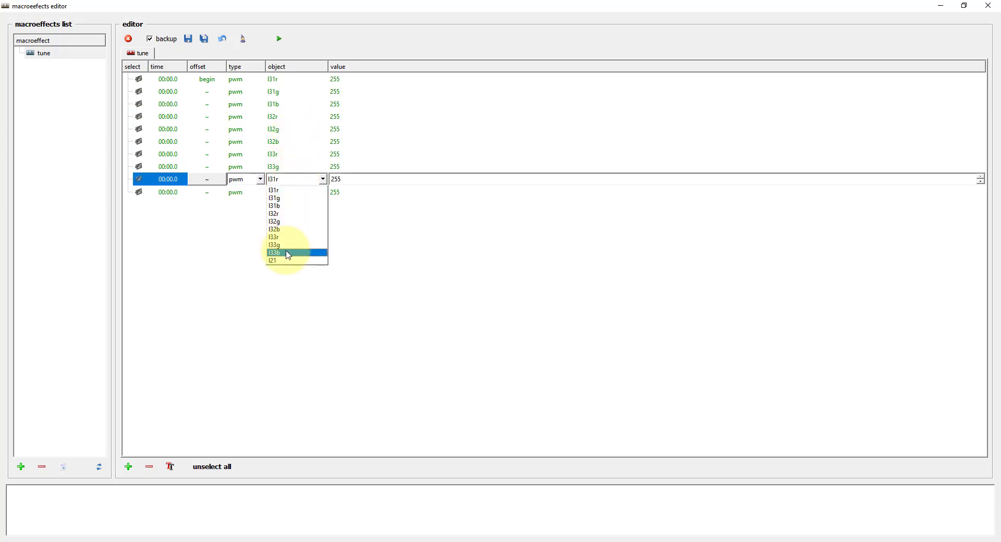
pyautogui.click(288, 253)
pyautogui.click(290, 192)
pyautogui.click(285, 272)
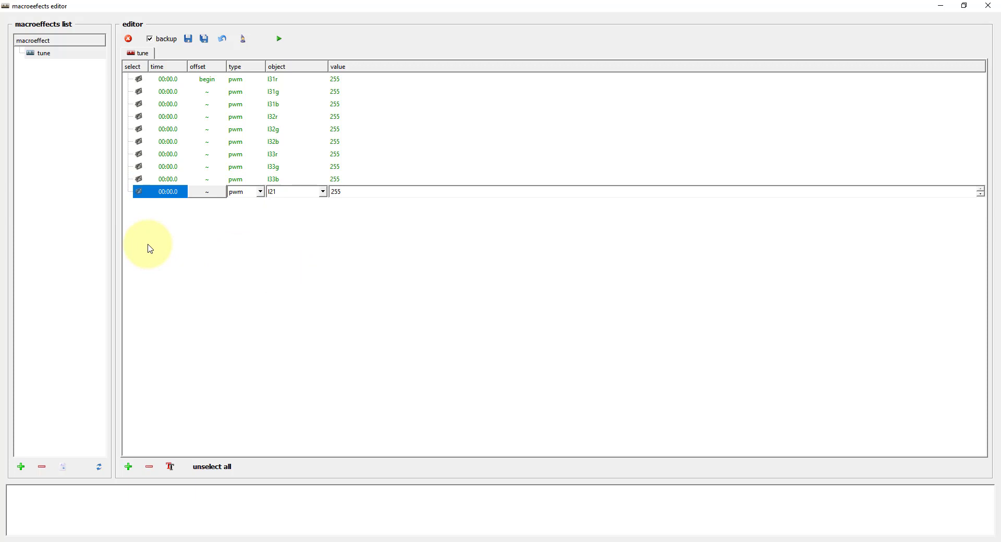
# Step: Add a simultaneous item after the l21 item of tune with type out and object ml11
pyautogui.rightClick(152, 187)
pyautogui.moveTo(172, 197)
pyautogui.click(230, 199)
pyautogui.click(240, 204)
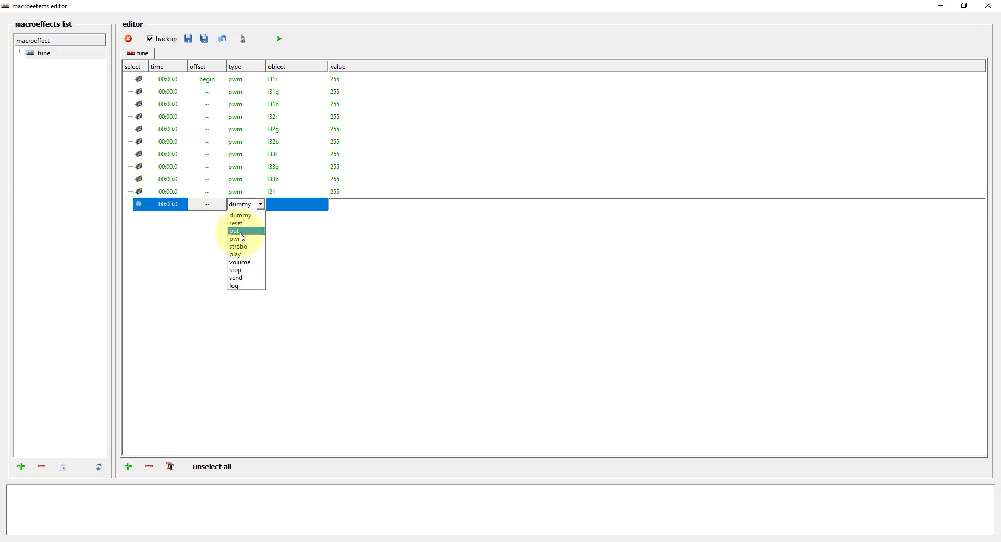
pyautogui.click(240, 231)
pyautogui.click(306, 206)
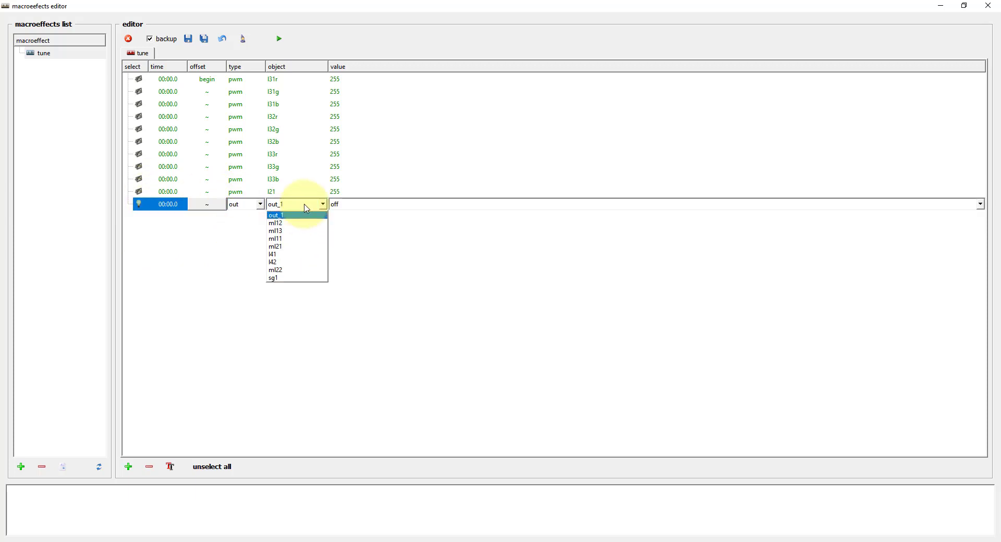
pyautogui.click(275, 239)
# Step: Duplicate the ml11 out item four times at time 00:00.0
pyautogui.rightClick(149, 203)
pyautogui.click(182, 234)
pyautogui.rightClick(169, 210)
pyautogui.click(194, 240)
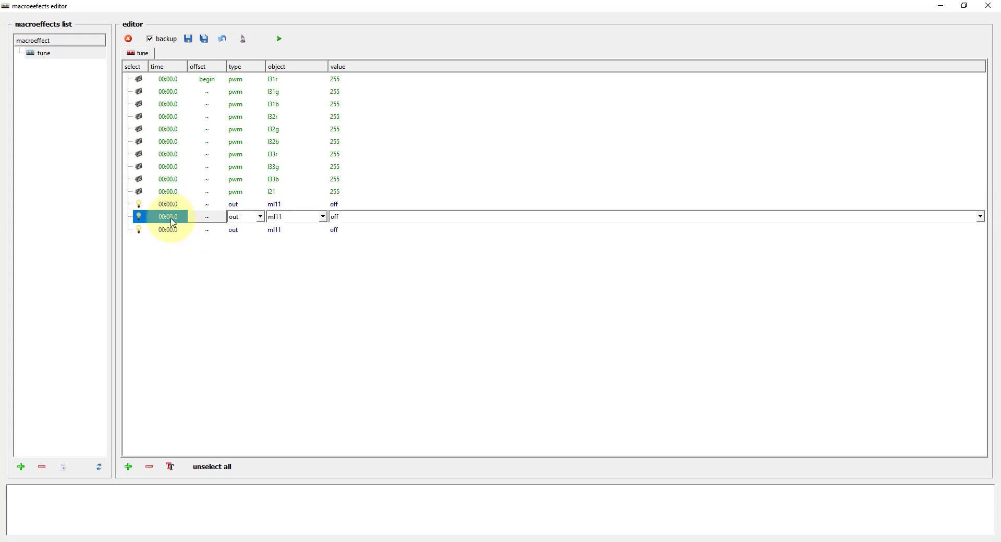
pyautogui.rightClick(168, 226)
pyautogui.click(191, 258)
pyautogui.rightClick(168, 240)
pyautogui.click(196, 270)
# Step: Set the first out item to on, and the second to object ml12 with value on
pyautogui.click(293, 204)
pyautogui.click(293, 217)
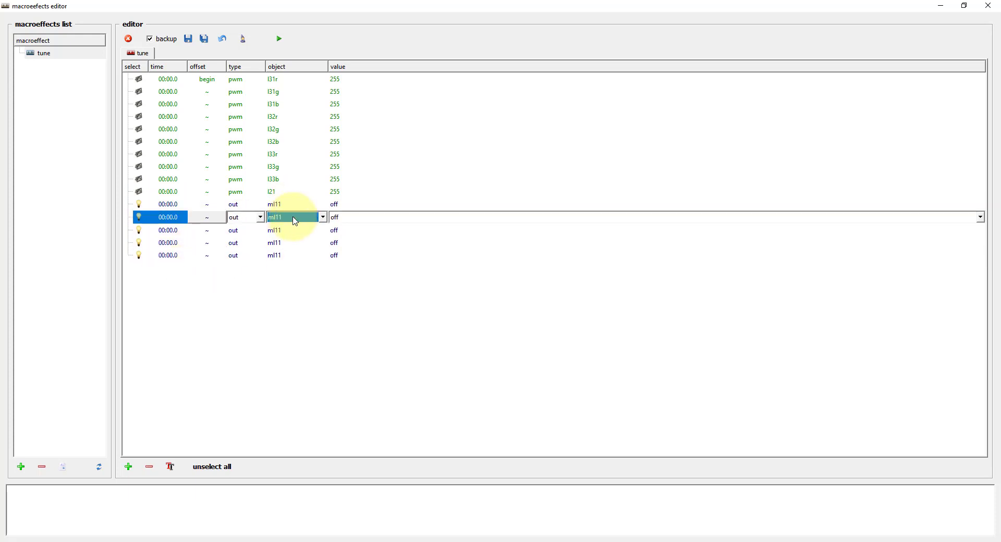
pyautogui.click(342, 206)
pyautogui.click(342, 205)
pyautogui.click(343, 222)
pyautogui.doubleClick(291, 220)
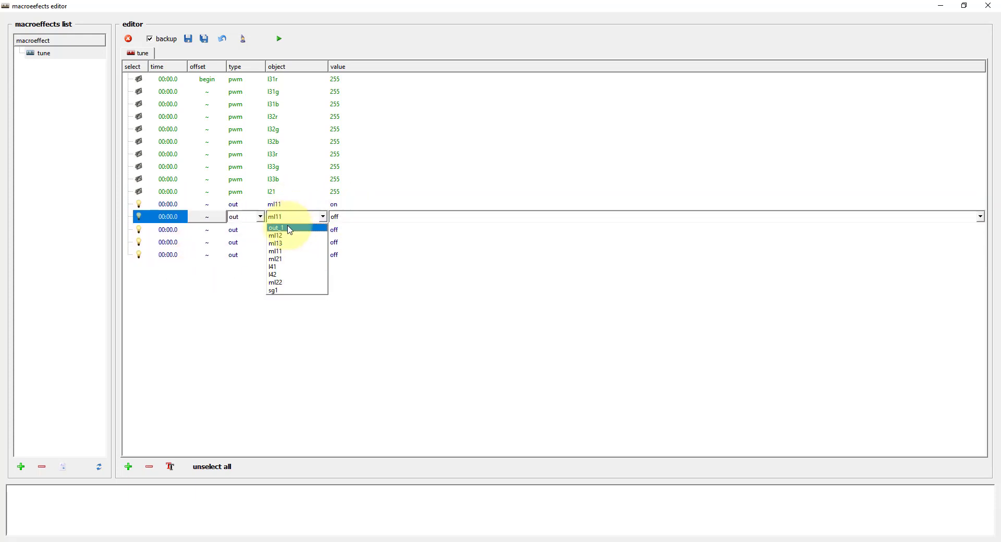
pyautogui.click(288, 234)
pyautogui.click(346, 217)
pyautogui.click(342, 234)
# Step: Set the third out item to object ml13 and the fourth to ml21, both with value on
pyautogui.doubleClick(289, 230)
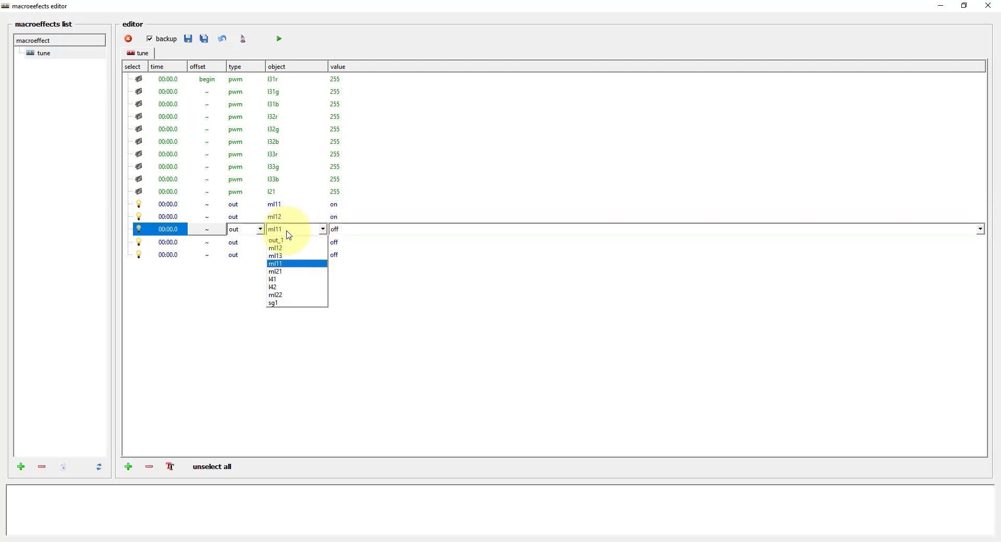
pyautogui.click(288, 256)
pyautogui.click(346, 230)
pyautogui.click(336, 247)
pyautogui.doubleClick(285, 242)
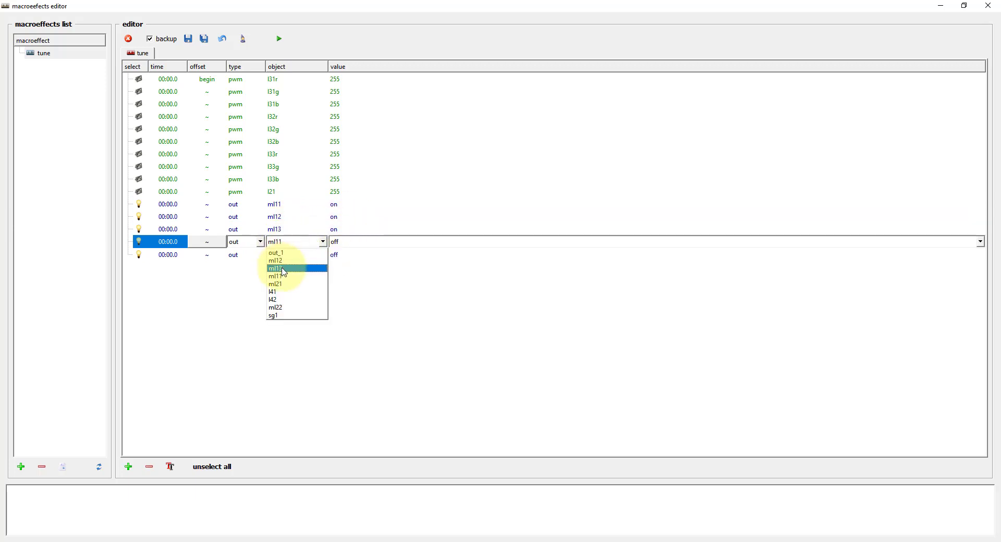
pyautogui.click(275, 284)
pyautogui.click(350, 242)
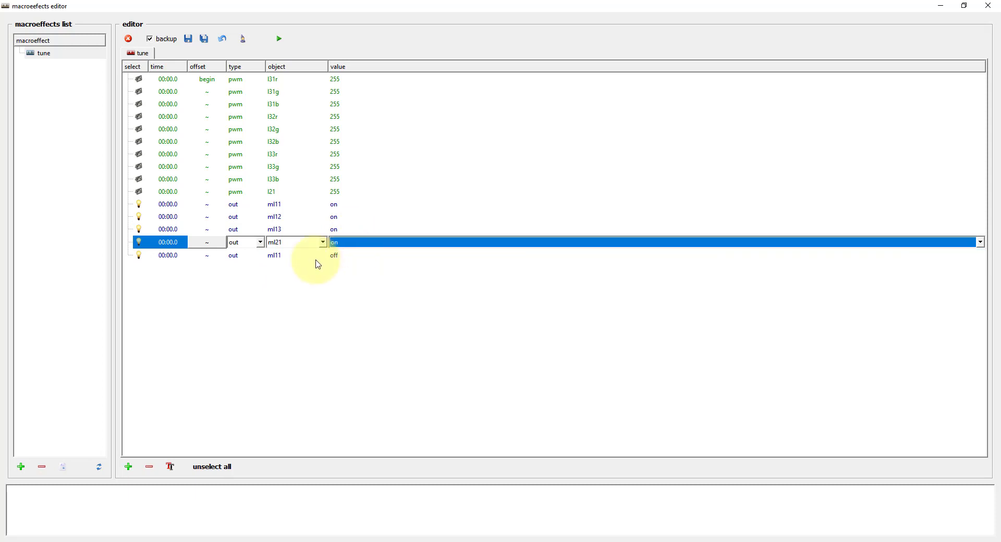
pyautogui.click(337, 259)
# Step: Set the last out item of tune to object ml22 with value on
pyautogui.doubleClick(286, 255)
pyautogui.click(275, 321)
pyautogui.click(347, 254)
pyautogui.click(337, 271)
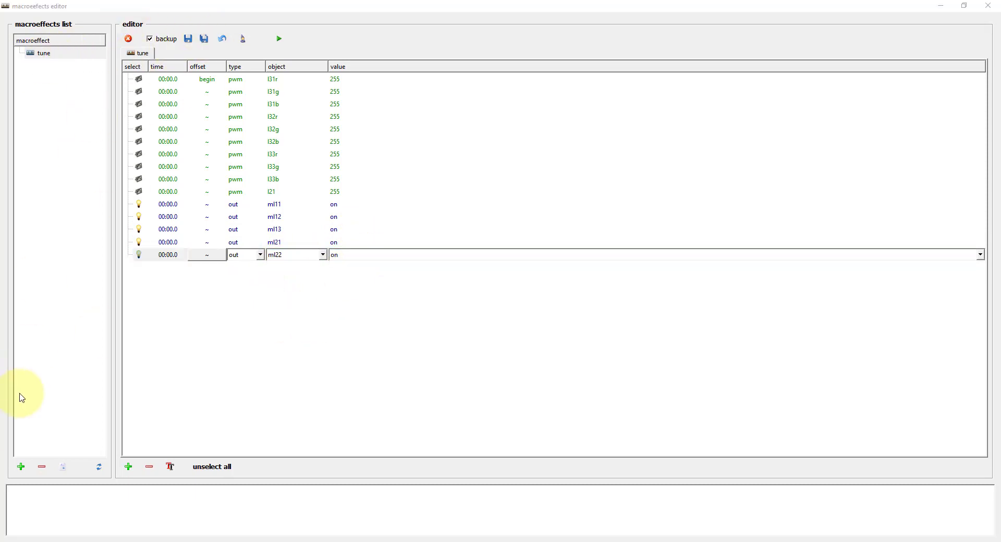
# Step: Create a new macroeffect named ready and set its first item to type pwm
pyautogui.click(22, 468)
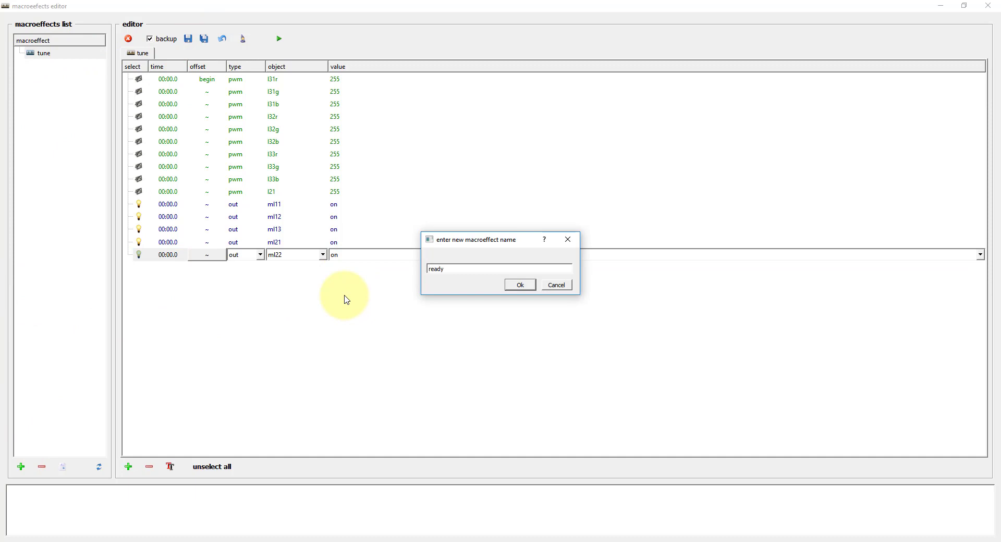
pyautogui.click(520, 285)
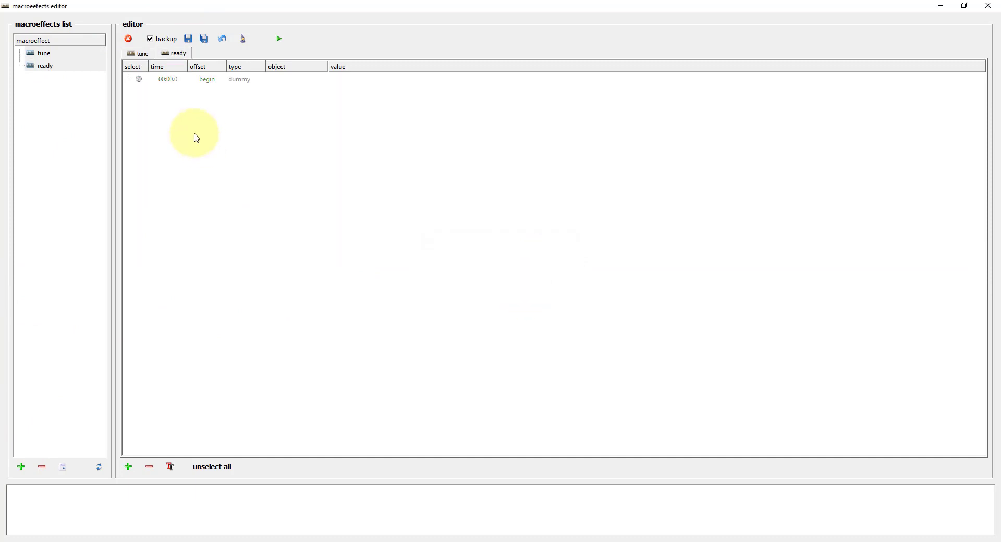
pyautogui.rightClick(174, 85)
pyautogui.click(254, 80)
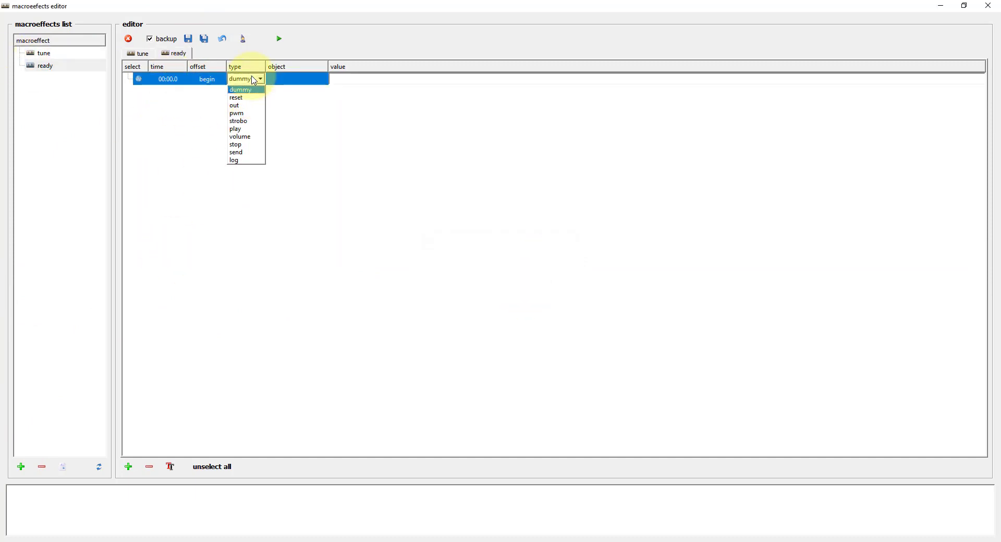
pyautogui.click(242, 113)
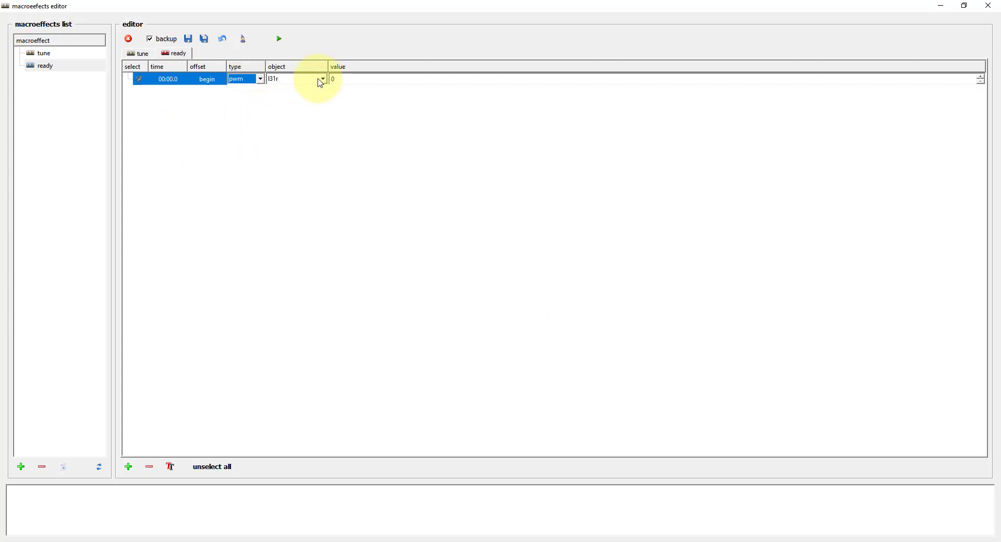
# Step: Duplicate the l31r pwm item of ready ten times at time 00:00.0, keeping value 0
pyautogui.rightClick(165, 82)
pyautogui.click(189, 111)
pyautogui.rightClick(164, 92)
pyautogui.click(189, 112)
pyautogui.rightClick(167, 104)
pyautogui.click(169, 121)
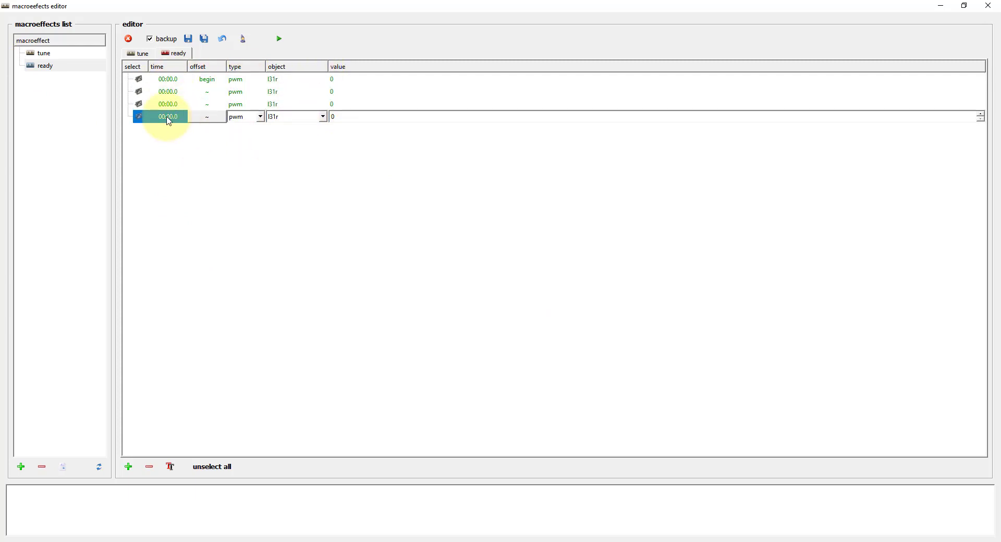
pyautogui.rightClick(168, 120)
pyautogui.click(192, 152)
pyautogui.rightClick(166, 132)
pyautogui.click(192, 164)
pyautogui.rightClick(166, 145)
pyautogui.click(192, 177)
pyautogui.rightClick(163, 152)
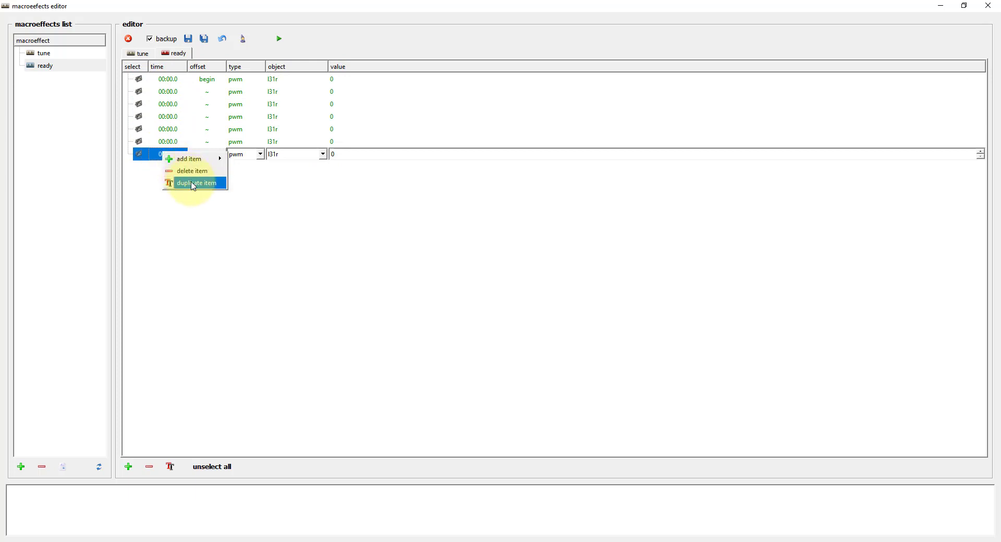
pyautogui.click(193, 183)
pyautogui.rightClick(165, 165)
pyautogui.click(192, 196)
pyautogui.rightClick(166, 177)
pyautogui.click(192, 208)
pyautogui.rightClick(166, 190)
pyautogui.click(192, 221)
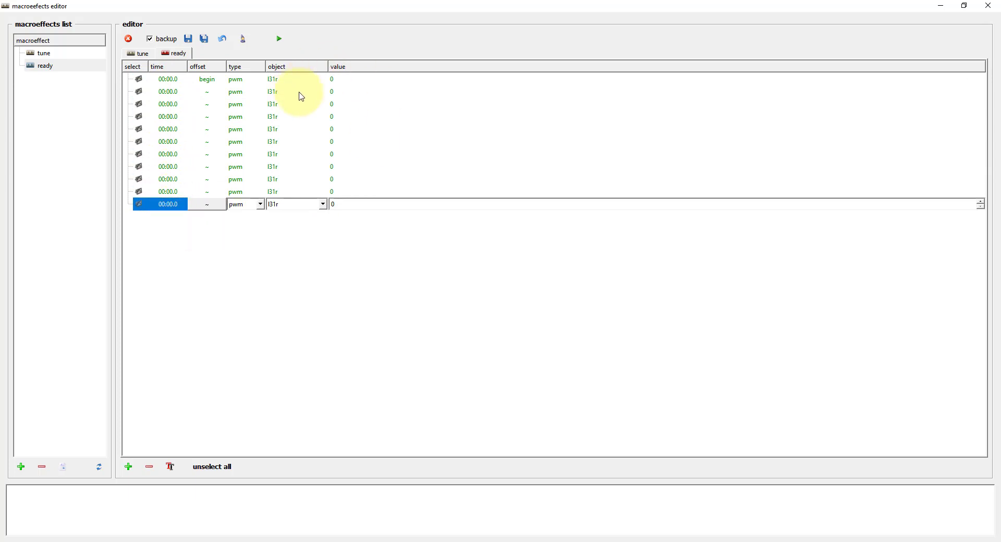
# Step: Assign objects l31g, l31b, l32r, l32g and l32b to the second through sixth pwm items of ready
pyautogui.click(299, 93)
pyautogui.click(287, 110)
pyautogui.click(287, 106)
pyautogui.click(287, 131)
pyautogui.click(286, 119)
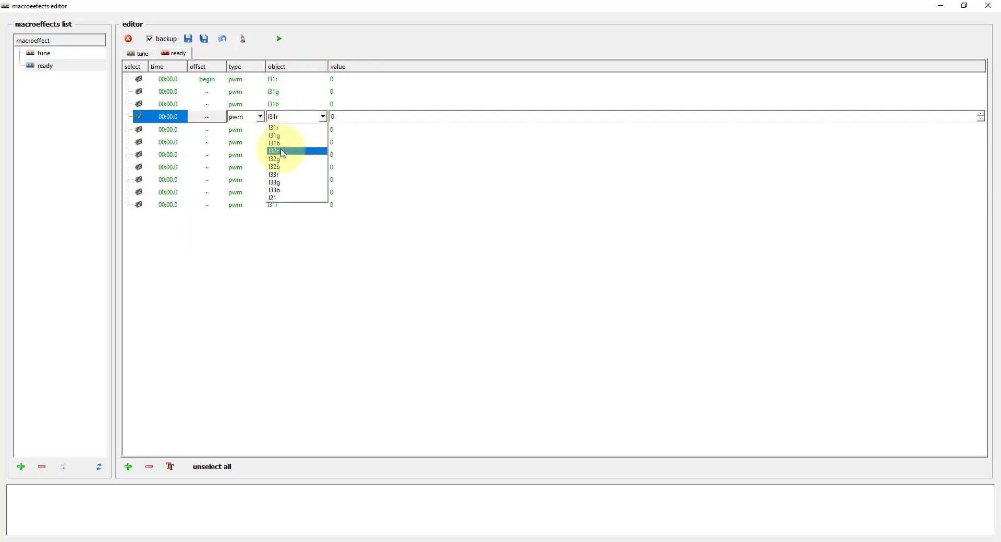
pyautogui.click(283, 153)
pyautogui.click(286, 131)
pyautogui.click(285, 171)
pyautogui.click(286, 142)
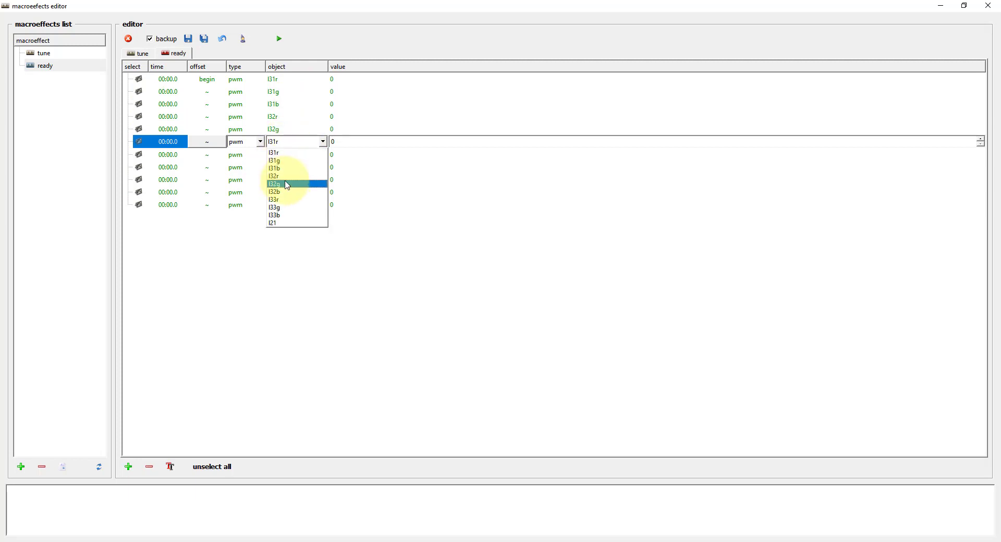
pyautogui.click(286, 192)
# Step: Assign l33r, l33g, l33b and l21 to the seventh through tenth items of ready, and delete the surplus last item
pyautogui.click(286, 154)
pyautogui.click(286, 213)
pyautogui.click(286, 166)
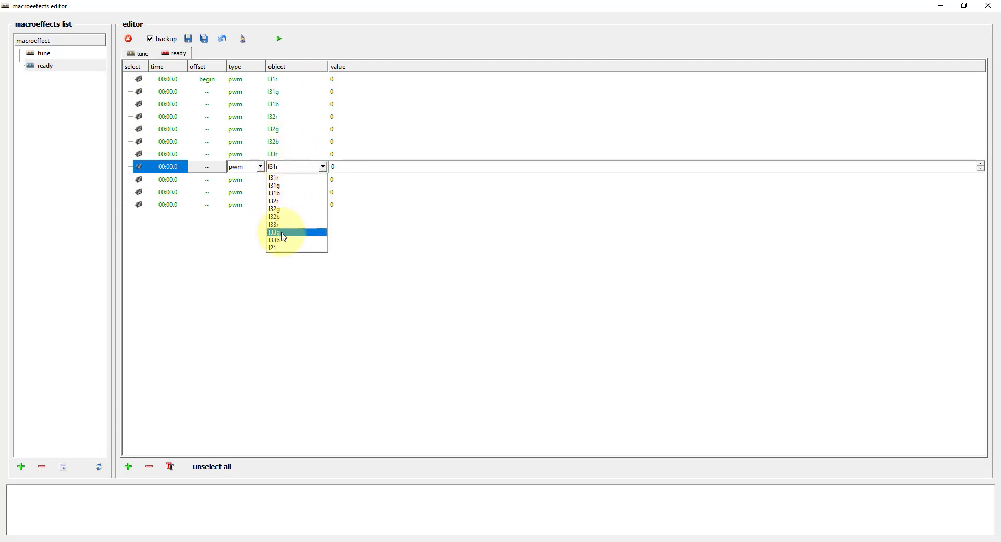
pyautogui.click(285, 236)
pyautogui.click(287, 179)
pyautogui.click(290, 253)
pyautogui.click(290, 192)
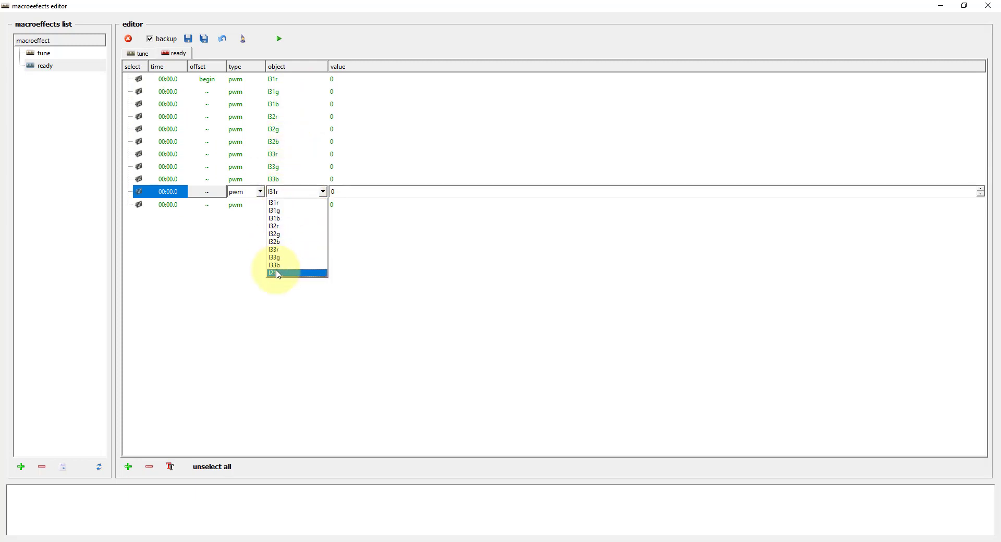
pyautogui.click(276, 272)
pyautogui.rightClick(142, 205)
pyautogui.click(172, 223)
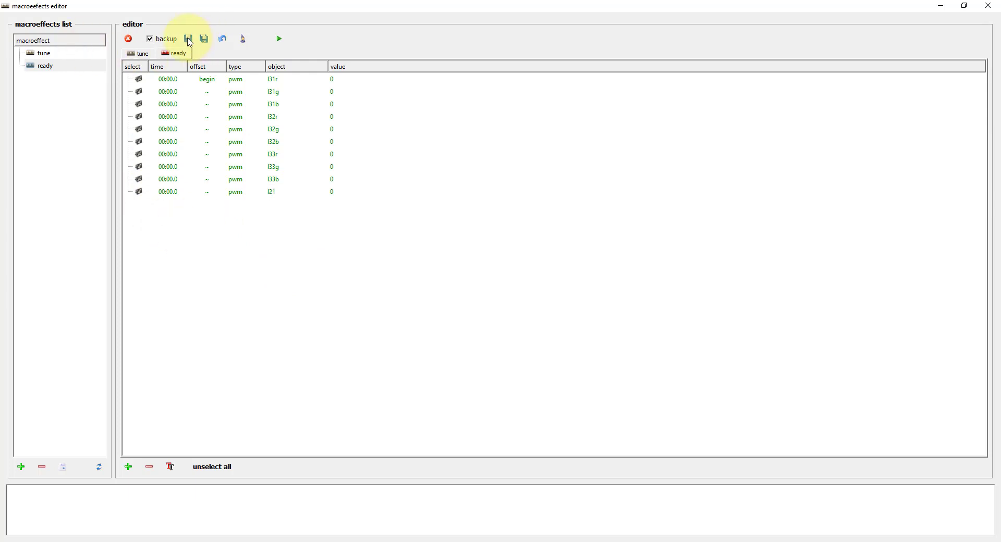
# Step: Create a new macroeffect named 15puzzle_init
pyautogui.click(21, 467)
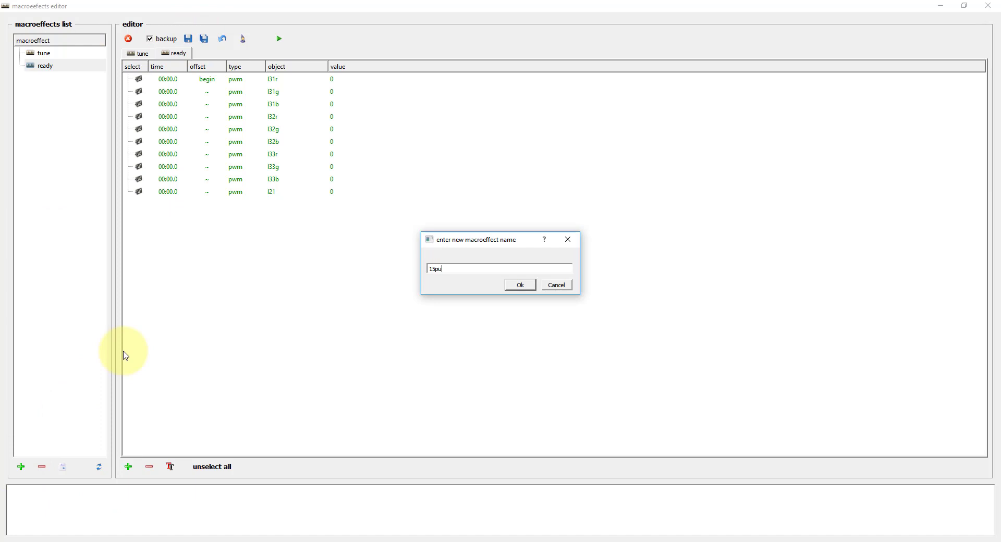
pyautogui.write('15puzzle_init')
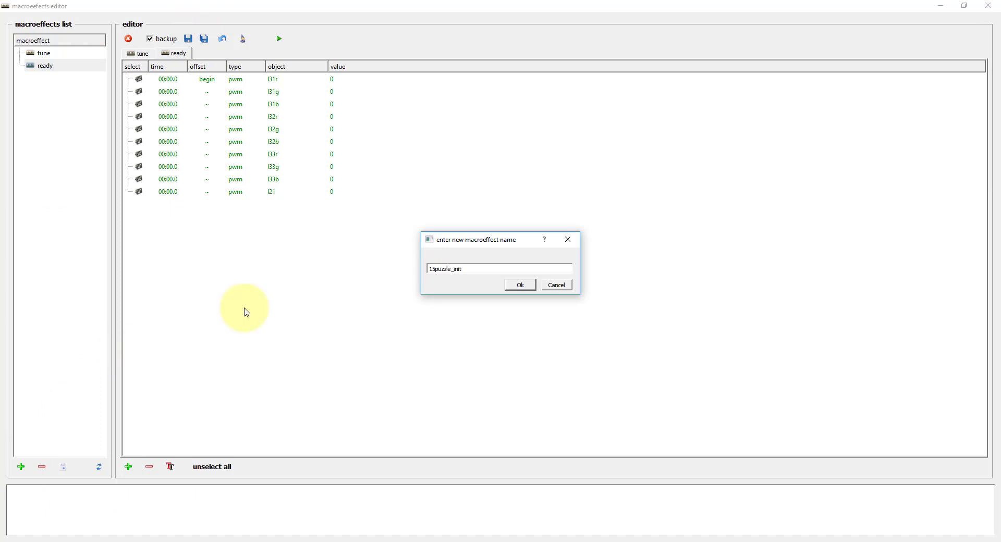
pyautogui.click(519, 285)
# Step: Configure the first item of 15puzzle_init as type pwm with object l31r and value 16
pyautogui.click(251, 81)
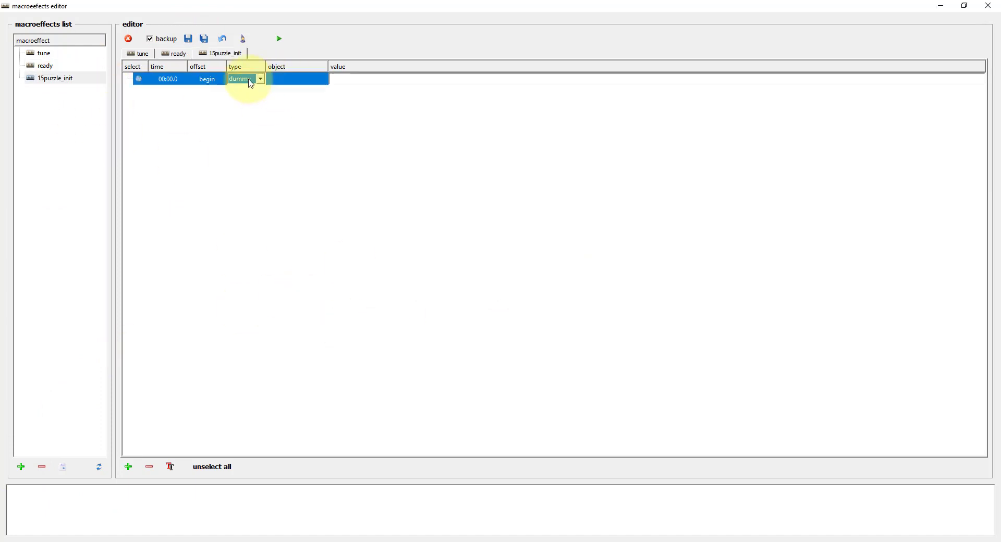
pyautogui.click(237, 113)
pyautogui.click(305, 79)
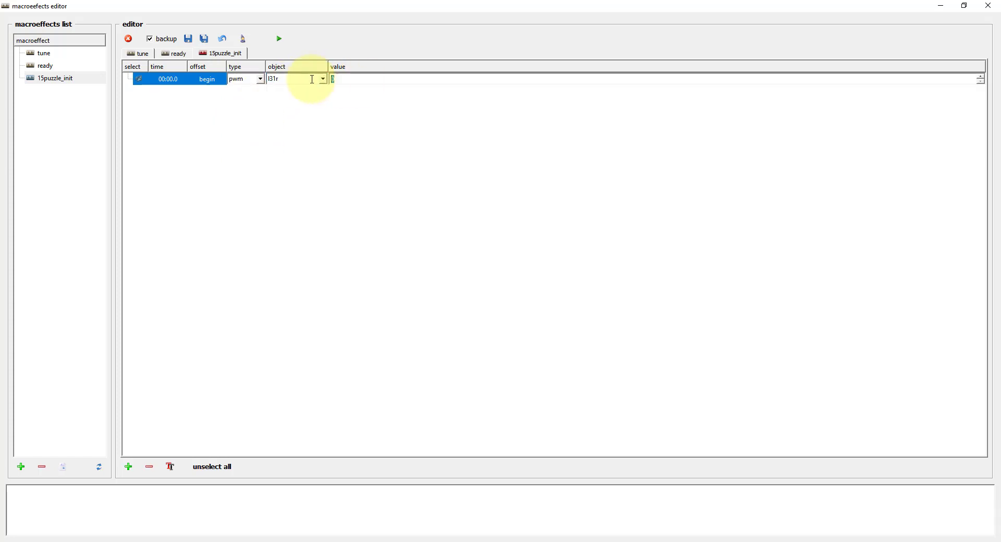
pyautogui.write('16')
# Step: Duplicate the l31r pwm item of 15puzzle_init twice at time 00:00.0
pyautogui.rightClick(197, 80)
pyautogui.click(225, 112)
pyautogui.rightClick(205, 93)
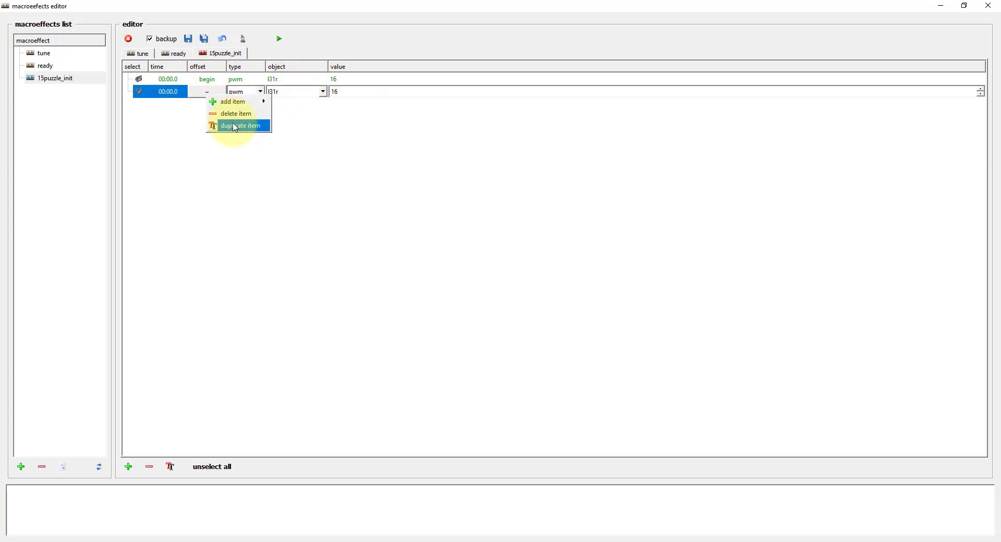
pyautogui.click(231, 126)
# Step: Set the second item of 15puzzle_init to object l31g and the third to l31b, both with value 0
pyautogui.click(311, 94)
pyautogui.click(310, 94)
pyautogui.click(287, 109)
pyautogui.click(297, 105)
pyautogui.click(297, 105)
pyautogui.click(290, 130)
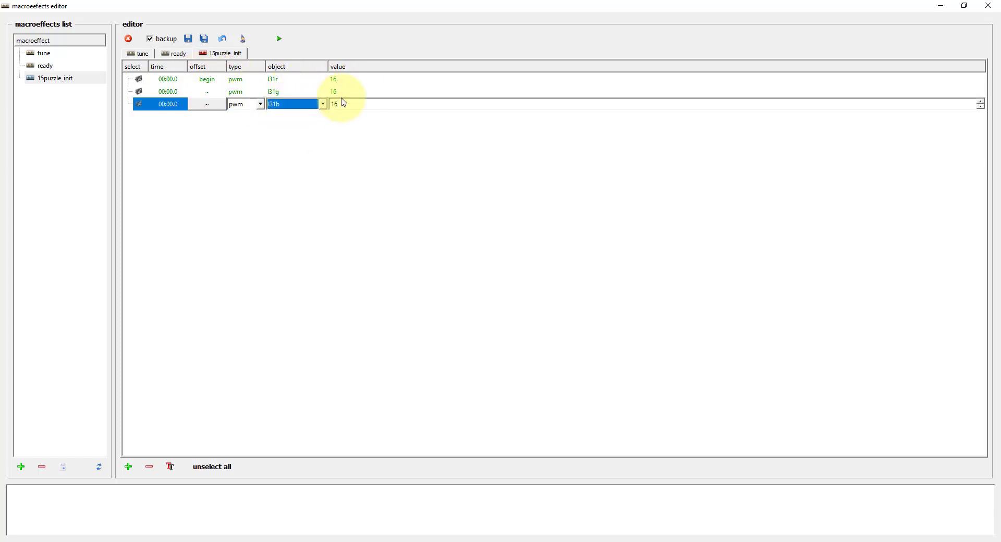
pyautogui.click(345, 93)
pyautogui.moveTo(344, 93)
pyautogui.mouseDown()
pyautogui.moveTo(316, 91)
pyautogui.moveTo(319, 106)
pyautogui.mouseUp()
pyautogui.write('0')
pyautogui.click(356, 105)
pyautogui.write('0')
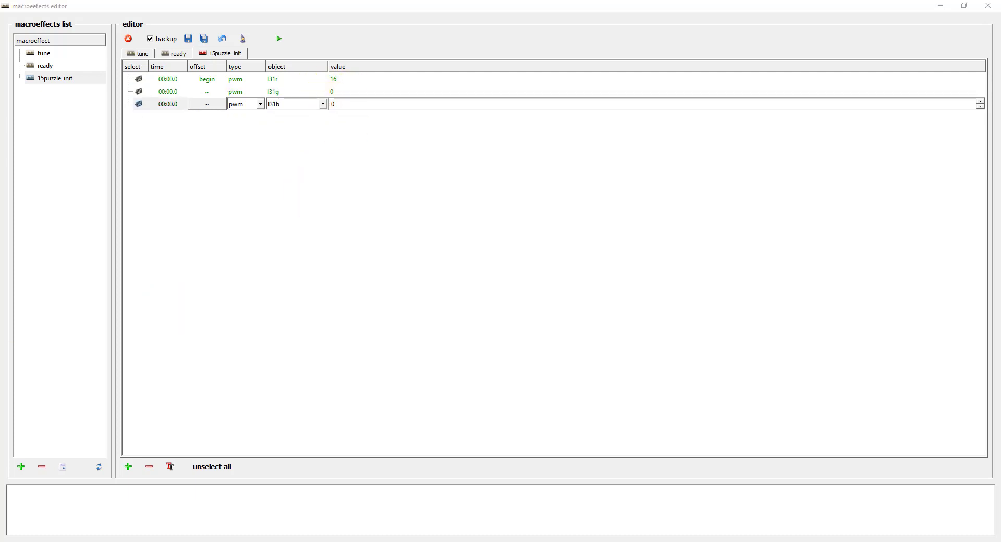
# Step: Duplicate the l31b item of 15puzzle_init and change the copy to type volume on general:back with value 50
pyautogui.rightClick(174, 106)
pyautogui.click(201, 138)
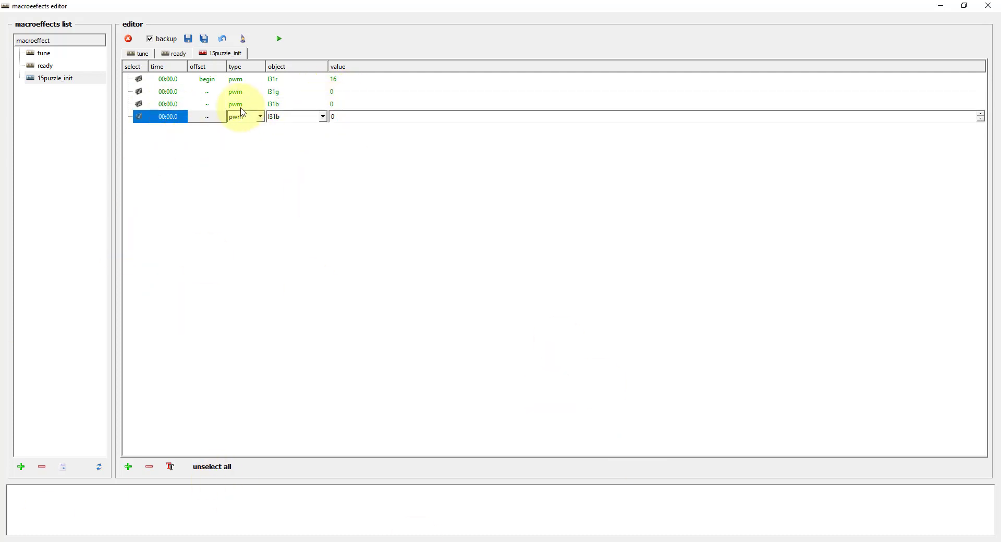
pyautogui.click(243, 115)
pyautogui.click(244, 174)
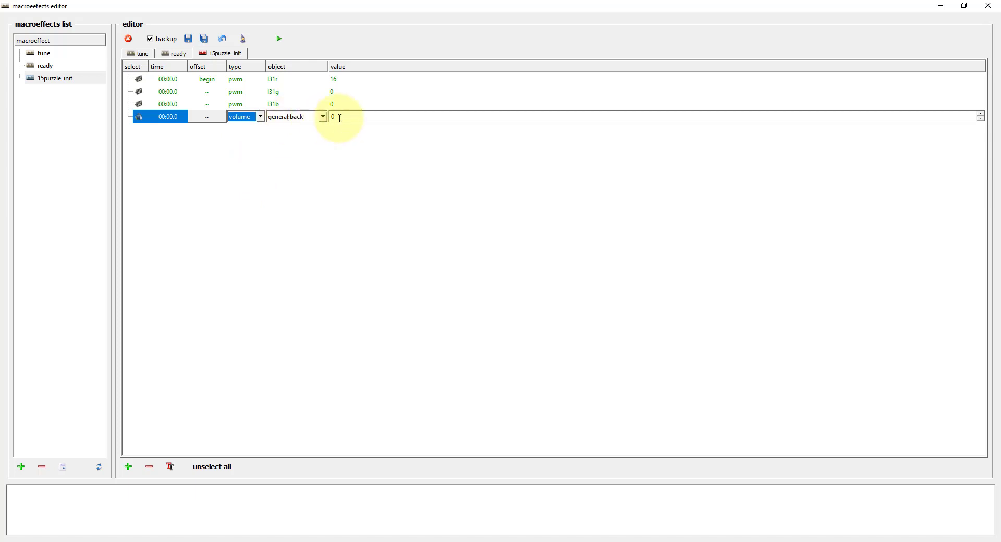
pyautogui.write('50')
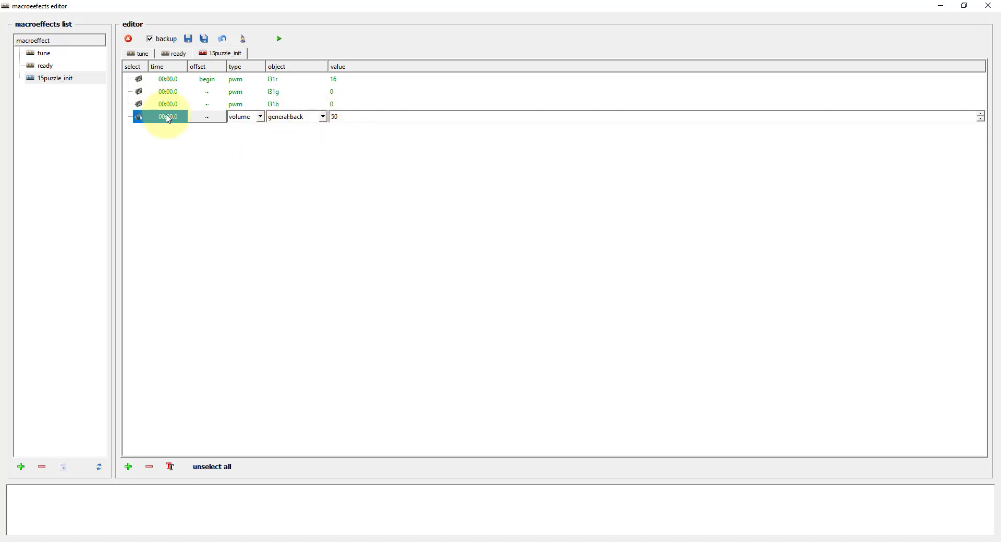
# Step: Duplicate the volume item and change the copy to type play on general:back with value media/snd/back/start.mp3 loop
pyautogui.rightClick(166, 116)
pyautogui.click(201, 147)
pyautogui.click(245, 128)
pyautogui.click(235, 180)
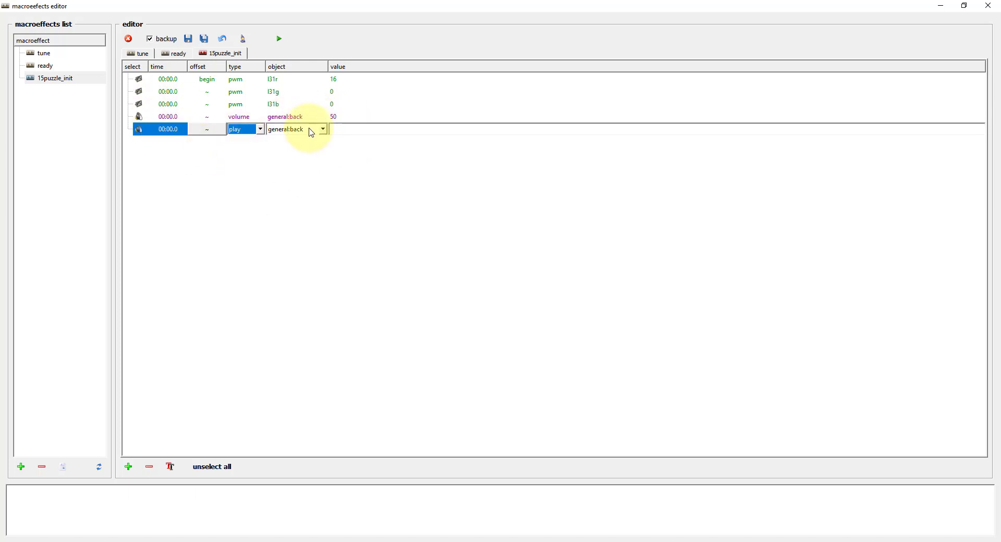
pyautogui.click(341, 128)
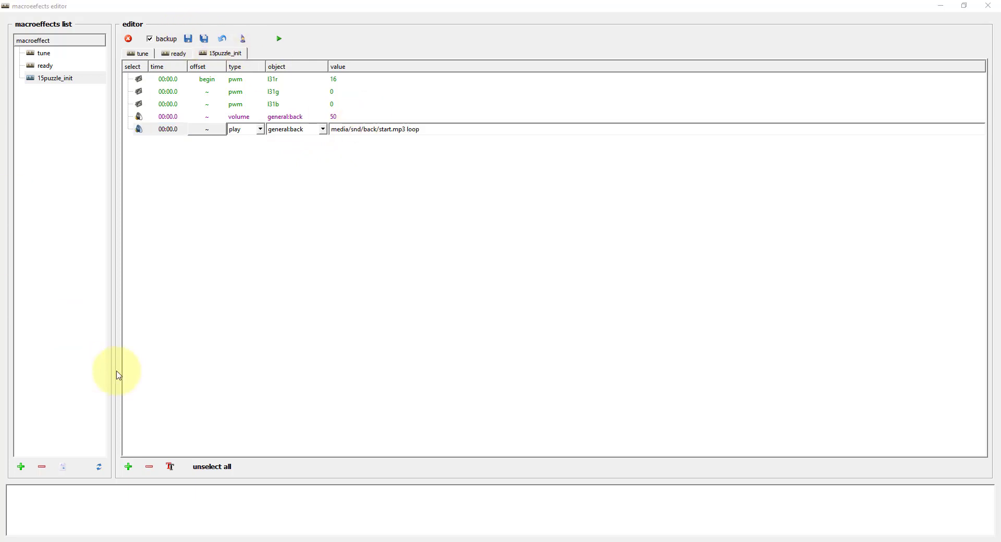
# Step: Create a new macroeffect named snakesearch_start
pyautogui.click(21, 467)
pyautogui.write('snakesearch_')
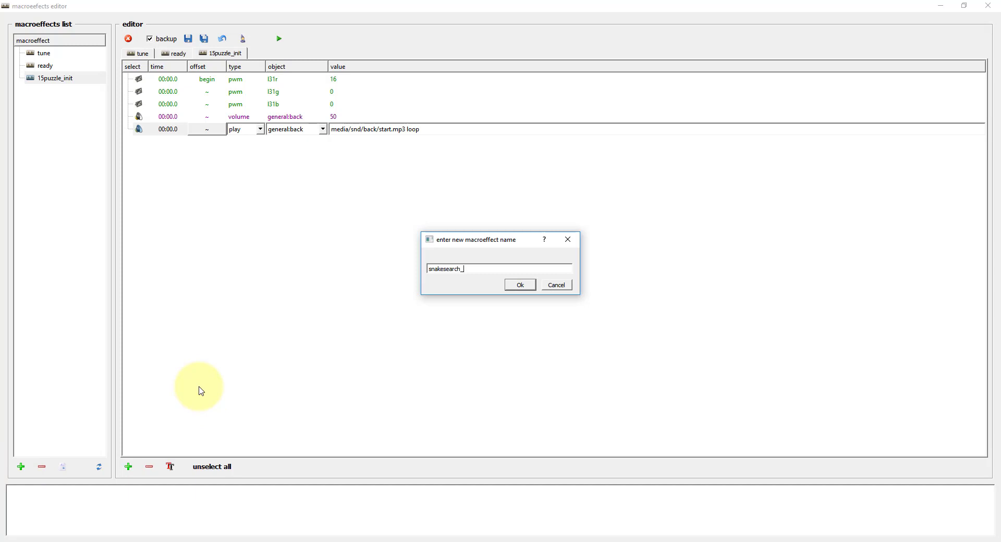
pyautogui.write('start')
pyautogui.click(519, 286)
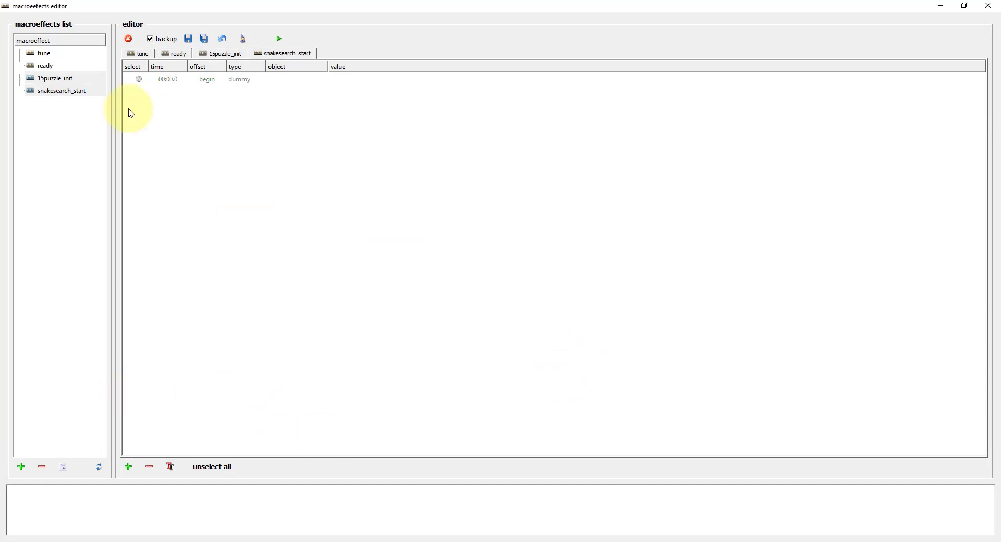
# Step: Configure the first item of snakesearch_start as type play on general:fore with value media/snd/fore/door_open.mp3
pyautogui.click(214, 79)
pyautogui.click(260, 79)
pyautogui.click(250, 86)
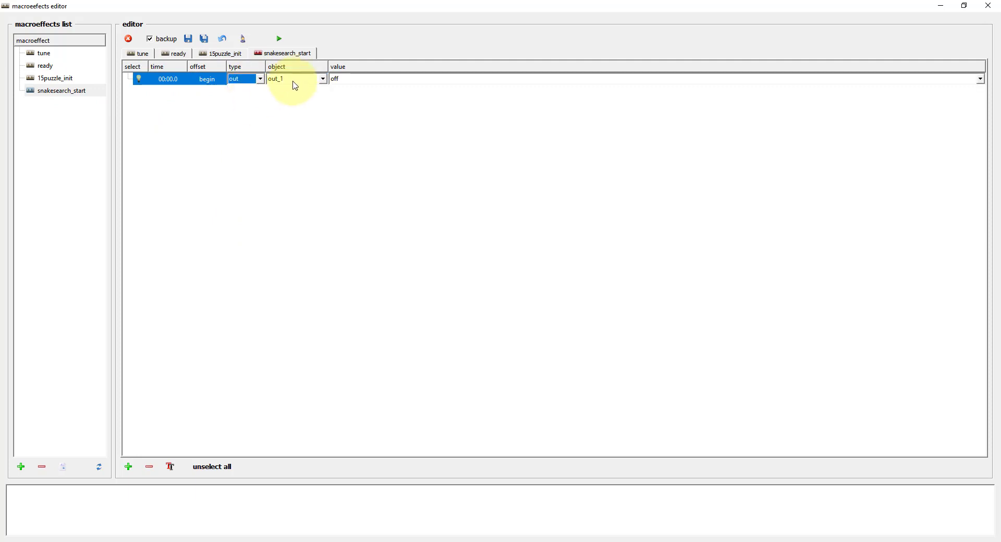
pyautogui.click(299, 81)
pyautogui.click(280, 81)
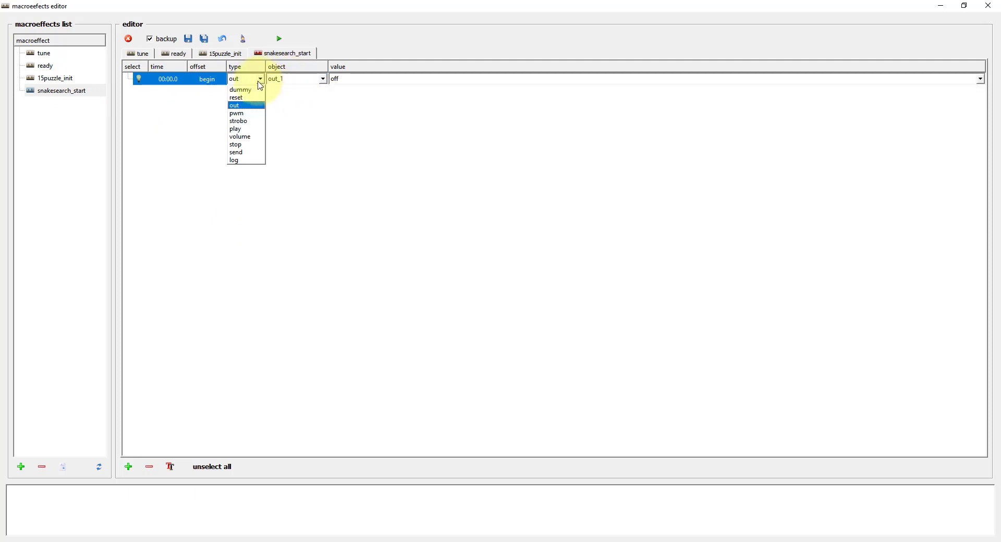
pyautogui.click(235, 129)
pyautogui.click(96, 246)
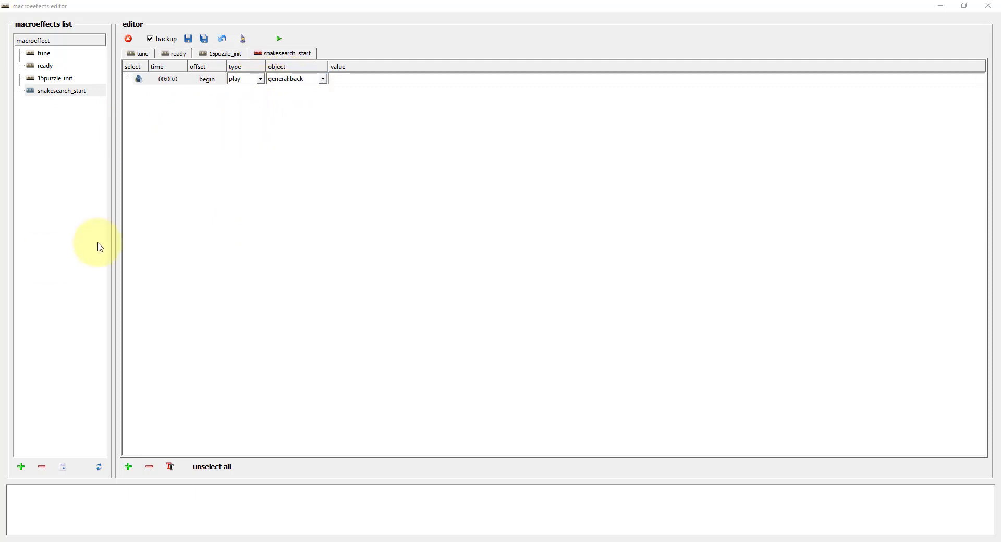
pyautogui.click(271, 80)
pyautogui.click(286, 104)
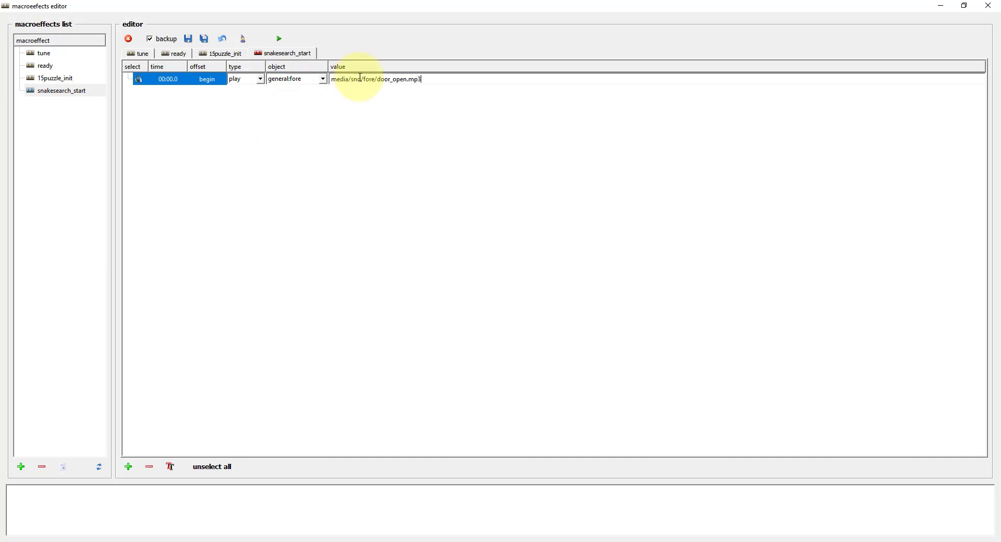
# Step: Add a same-time item to snakesearch_start of type volume on general:fore with value 100
pyautogui.rightClick(157, 79)
pyautogui.moveTo(179, 88)
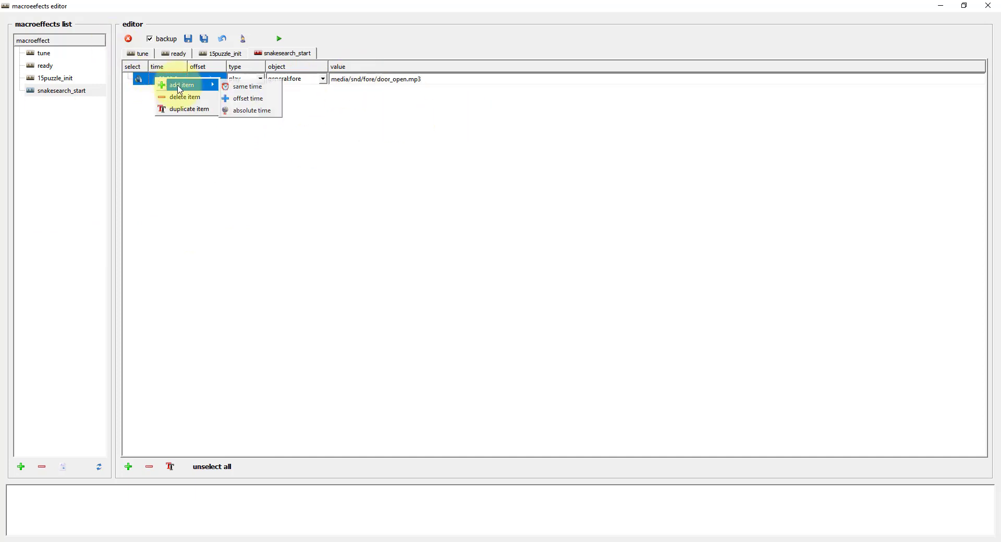
pyautogui.click(252, 88)
pyautogui.click(304, 93)
pyautogui.click(304, 102)
pyautogui.click(242, 91)
pyautogui.click(244, 155)
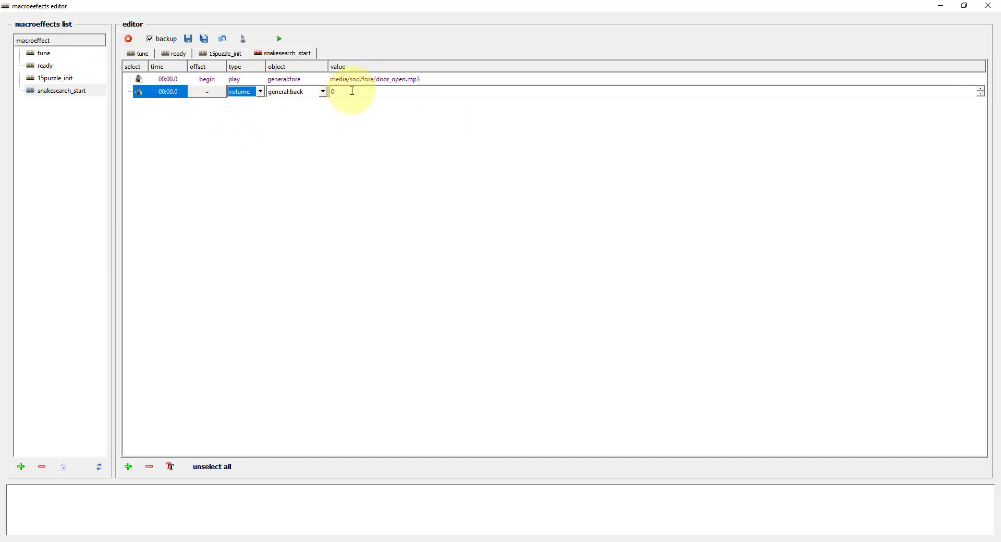
pyautogui.click(323, 91)
pyautogui.click(316, 110)
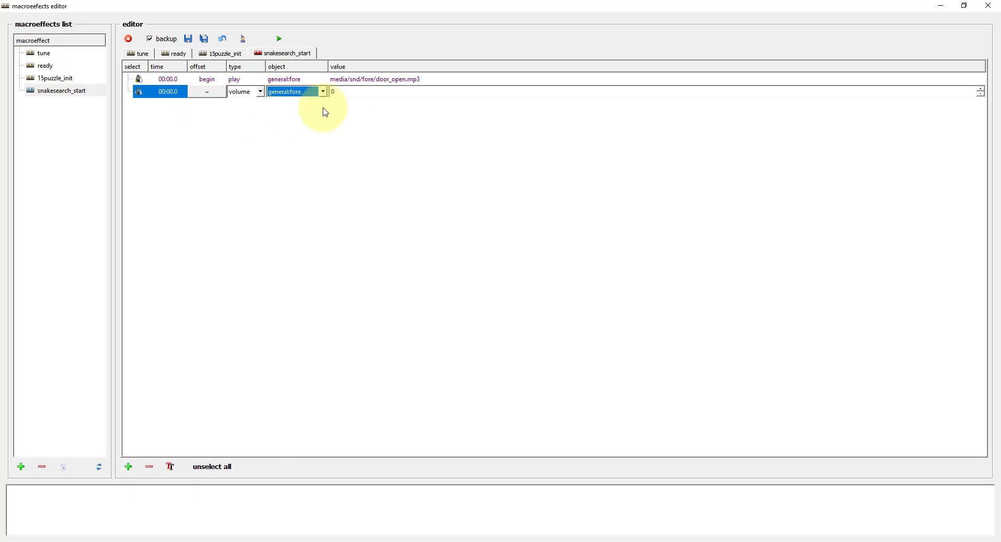
# Step: Add a same-time item of type pwm with object l32r and value 0 after the volume item
pyautogui.rightClick(163, 97)
pyautogui.moveTo(179, 99)
pyautogui.click(252, 100)
pyautogui.click(245, 104)
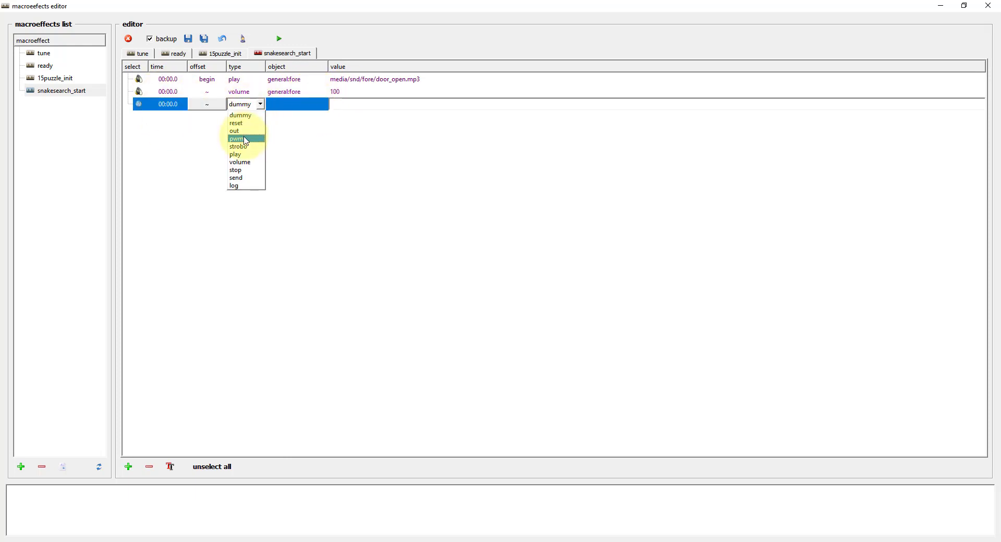
pyautogui.click(245, 139)
pyautogui.click(297, 104)
pyautogui.click(284, 121)
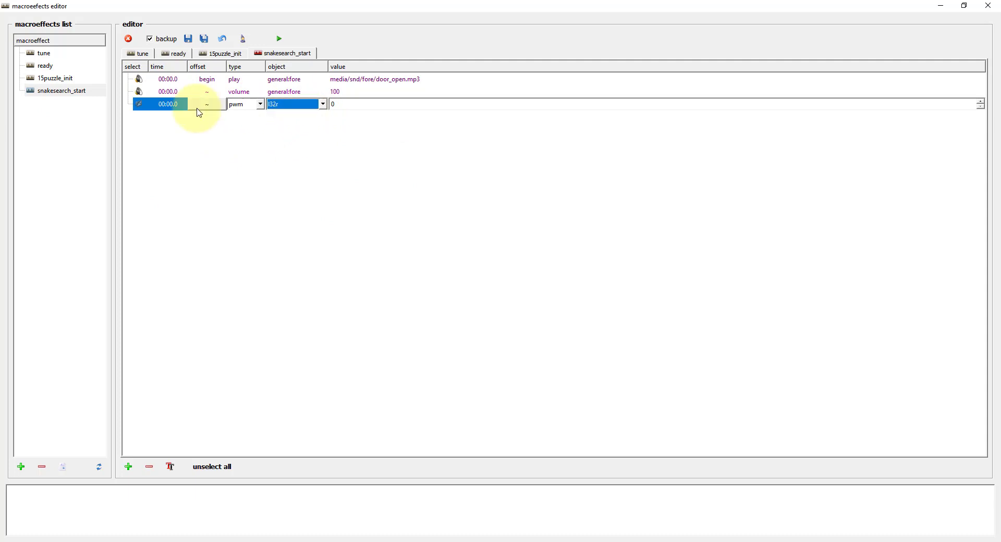
# Step: Duplicate the l32r pwm item twice and set the copies to objects l32g and l32b with value 0
pyautogui.rightClick(165, 108)
pyautogui.click(201, 132)
pyautogui.rightClick(170, 118)
pyautogui.click(205, 140)
pyautogui.click(296, 117)
pyautogui.click(295, 117)
pyautogui.click(292, 152)
pyautogui.click(296, 130)
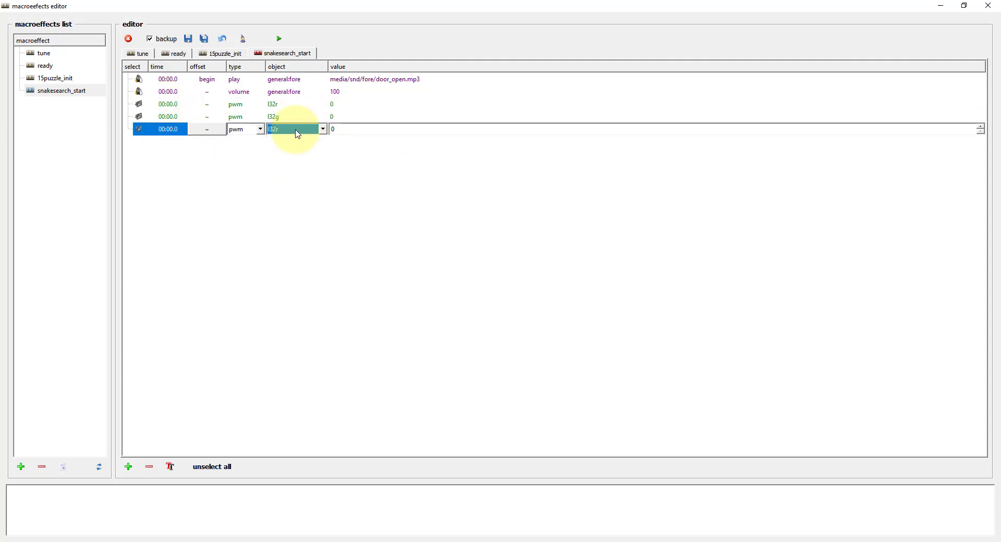
pyautogui.click(287, 178)
# Step: Duplicate the l32b pwm item and set the copy's object to l32r
pyautogui.rightClick(161, 129)
pyautogui.click(198, 153)
pyautogui.click(283, 141)
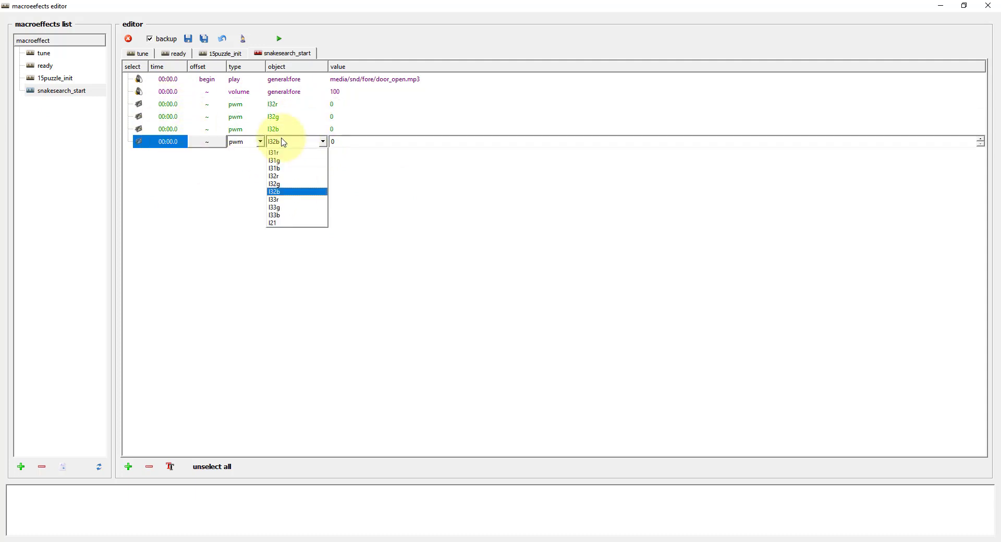
pyautogui.click(284, 176)
# Step: Duplicate the last l32r pwm item seven times at the same time
pyautogui.rightClick(167, 143)
pyautogui.click(201, 172)
pyautogui.rightClick(167, 155)
pyautogui.click(201, 186)
pyautogui.rightClick(167, 166)
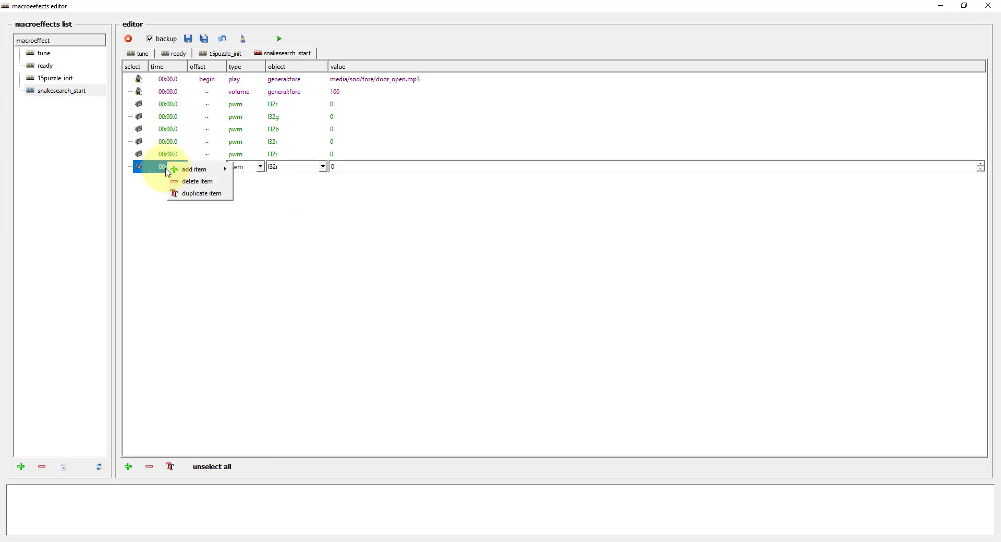
pyautogui.click(201, 193)
pyautogui.rightClick(168, 179)
pyautogui.click(201, 206)
pyautogui.click(201, 219)
pyautogui.rightClick(167, 204)
pyautogui.click(201, 231)
pyautogui.rightClick(168, 217)
pyautogui.click(201, 244)
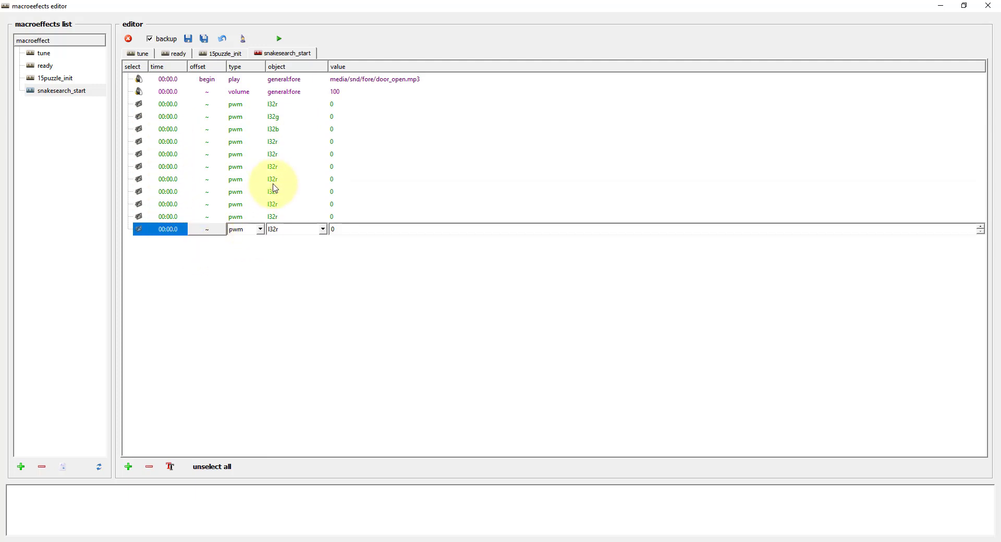
# Step: Set a time offset of +00:00.2 on the first two l32r items that follow the l32b item
pyautogui.rightClick(208, 142)
pyautogui.click(225, 158)
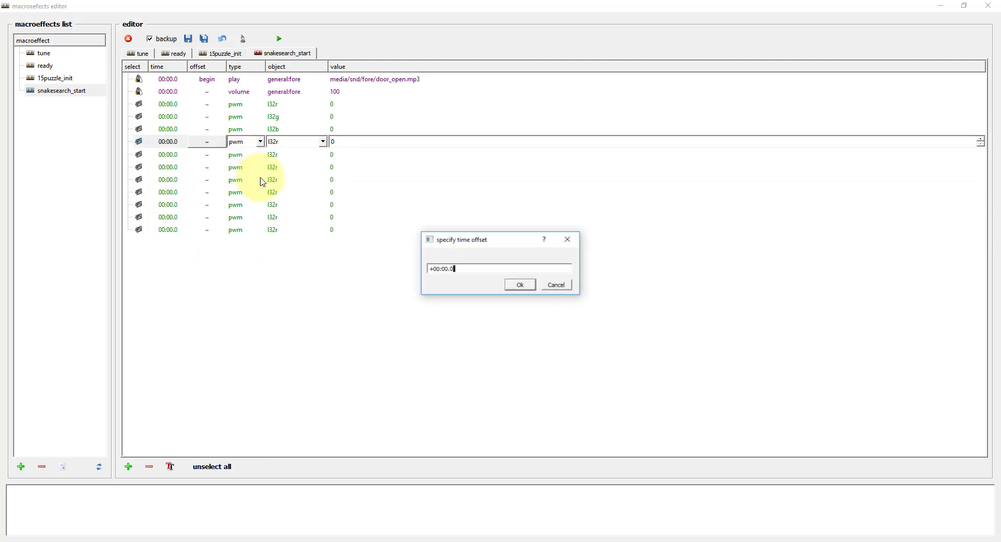
pyautogui.click(451, 270)
pyautogui.write('2')
pyautogui.click(508, 282)
pyautogui.rightClick(207, 156)
pyautogui.click(230, 173)
pyautogui.click(453, 269)
pyautogui.write('2')
pyautogui.click(508, 283)
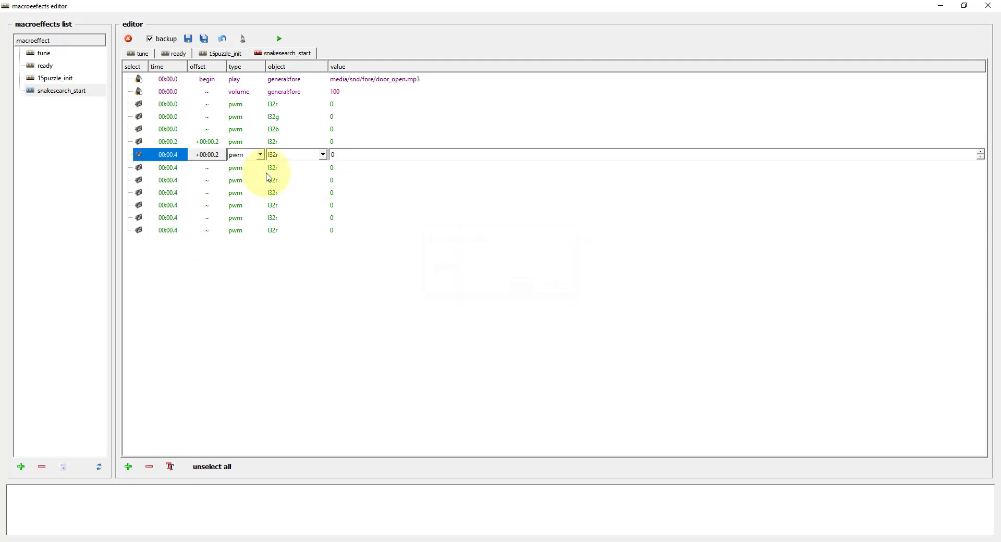
# Step: Set a time offset of +00:00.2 on the third and fourth l32r items after the l32b item
pyautogui.rightClick(208, 167)
pyautogui.click(231, 184)
pyautogui.click(451, 269)
pyautogui.write('2')
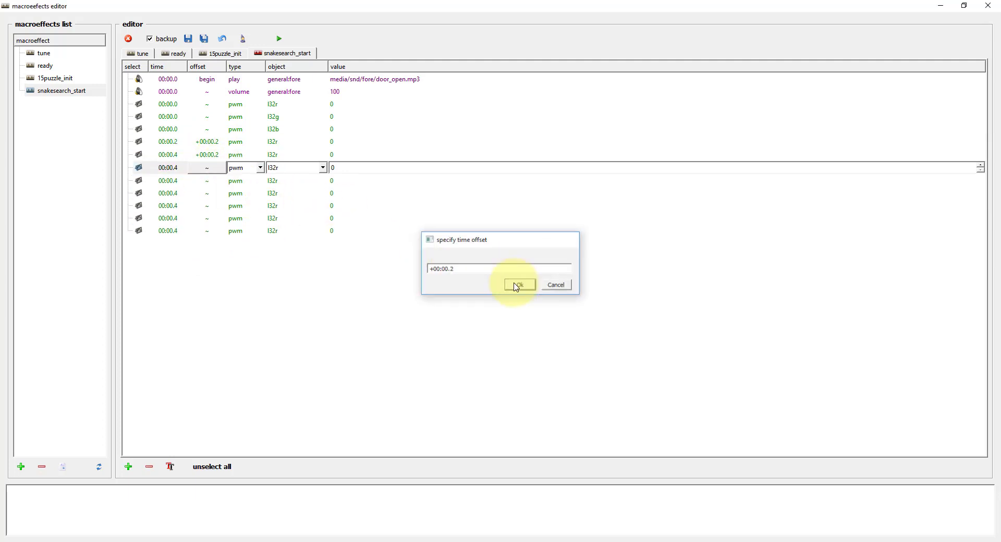
pyautogui.click(517, 286)
pyautogui.rightClick(207, 180)
pyautogui.click(232, 198)
pyautogui.click(519, 286)
# Step: Set a time offset of +00:00.2 on the fifth and sixth l32r items after the l32b item
pyautogui.rightClick(208, 194)
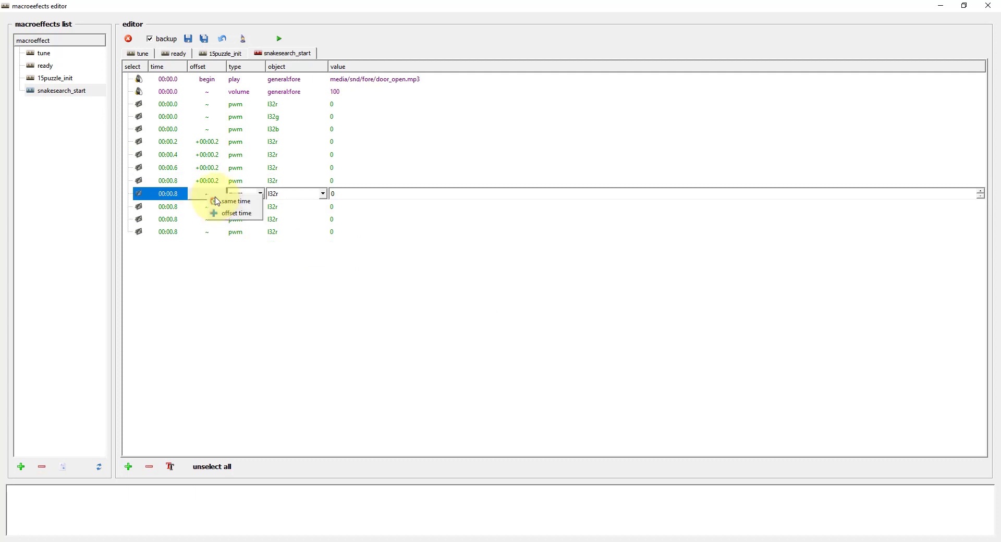
pyautogui.click(232, 210)
pyautogui.click(440, 269)
pyautogui.write('2')
pyautogui.click(520, 285)
pyautogui.rightClick(207, 207)
pyautogui.click(231, 223)
pyautogui.click(441, 269)
pyautogui.write('2')
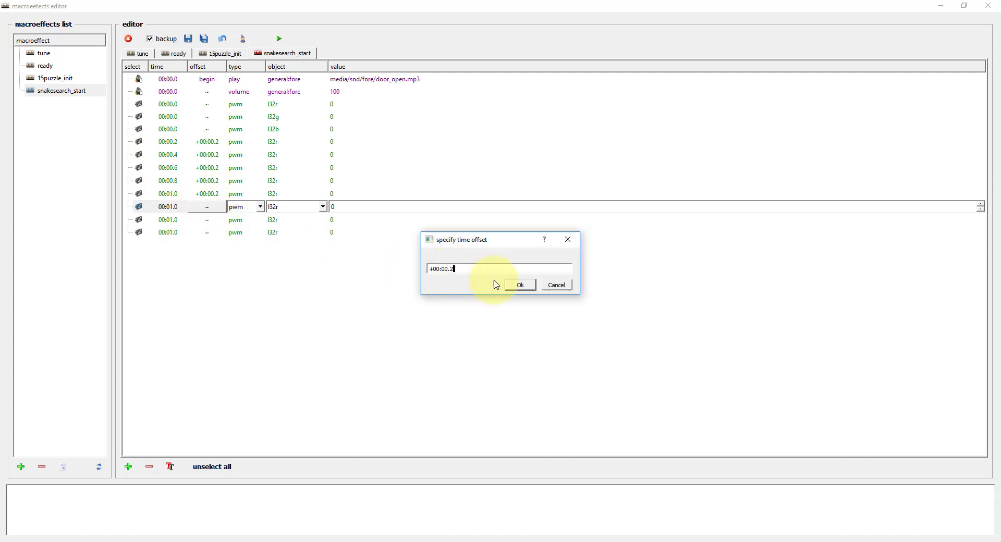
pyautogui.click(520, 285)
# Step: Set a time offset of +00:00.2 on the last two l32r items of snakesearch_start
pyautogui.rightClick(207, 220)
pyautogui.click(232, 237)
pyautogui.click(438, 269)
pyautogui.write('2')
pyautogui.click(520, 285)
pyautogui.rightClick(207, 233)
pyautogui.click(232, 250)
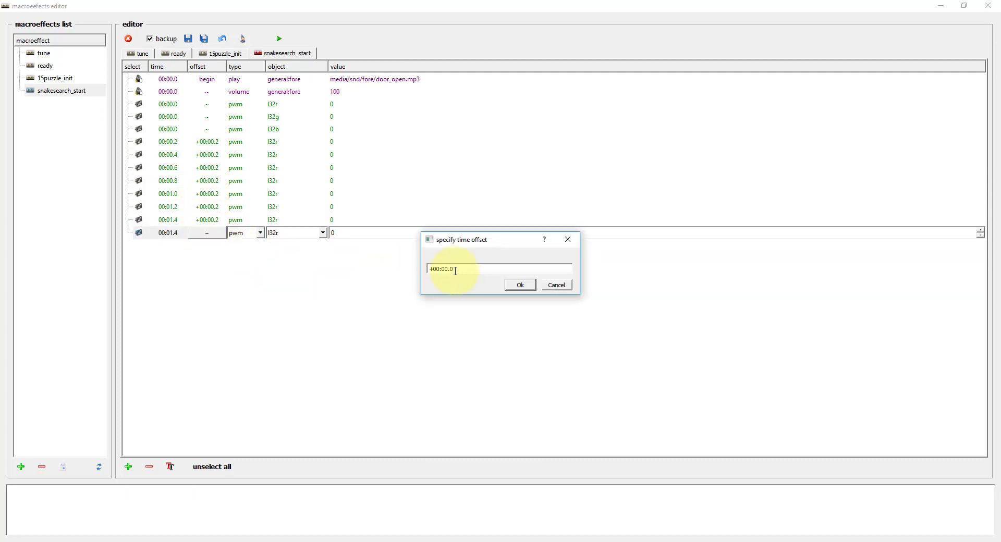
pyautogui.write('2')
pyautogui.click(520, 285)
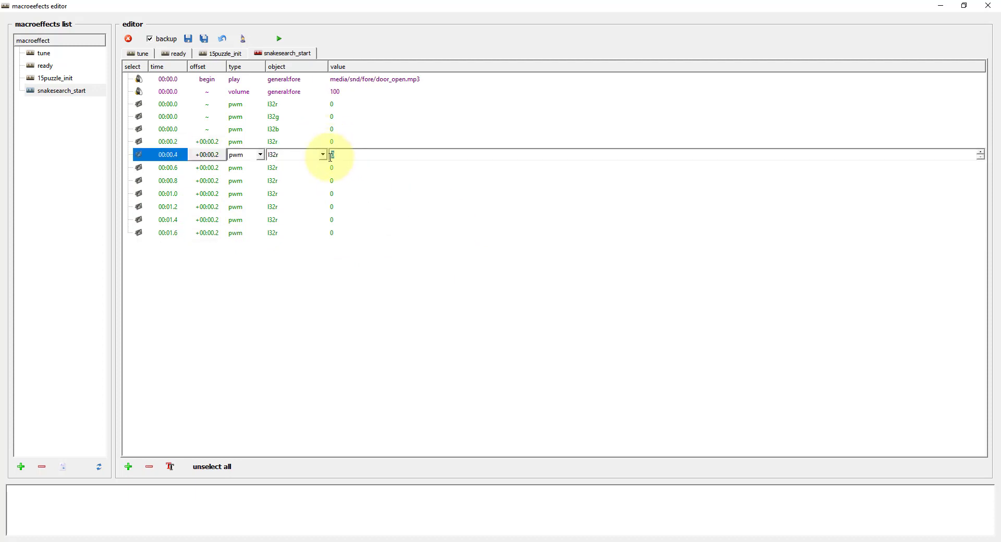
# Step: Set the l32r items from 00:00.4 to 00:01.6 to the values 2, 4, 8, 16, 32, 64 and 128
pyautogui.moveTo(337, 167)
pyautogui.mouseDown()
pyautogui.moveTo(315, 177)
pyautogui.moveTo(328, 219)
pyautogui.moveTo(320, 239)
pyautogui.mouseUp()
pyautogui.write('481632')
pyautogui.write('64')
pyautogui.write('128')
pyautogui.press('Return')
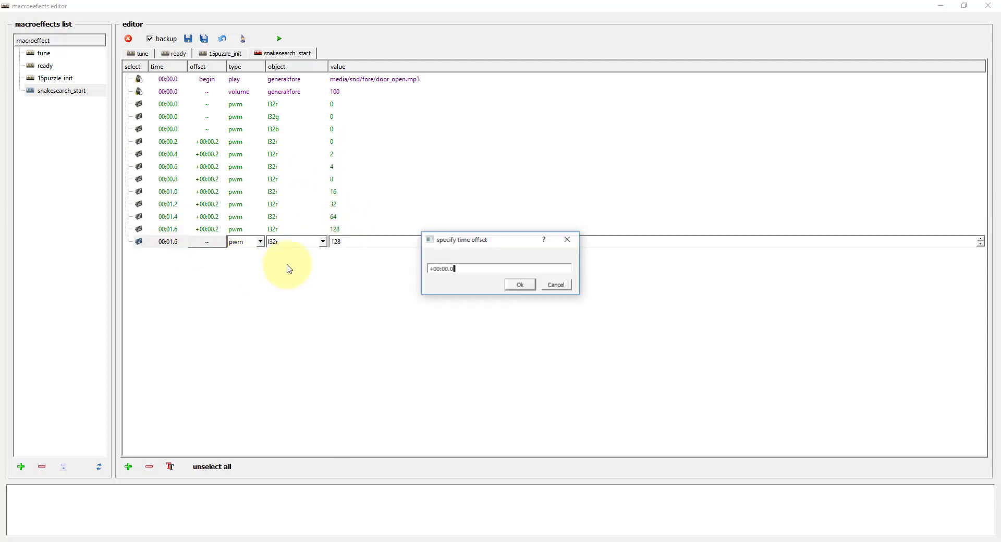
# Step: Give the final duplicated l32r item an offset of +00:00.2 and value 240, and save the macroeffect
pyautogui.click(507, 285)
pyautogui.write('240')
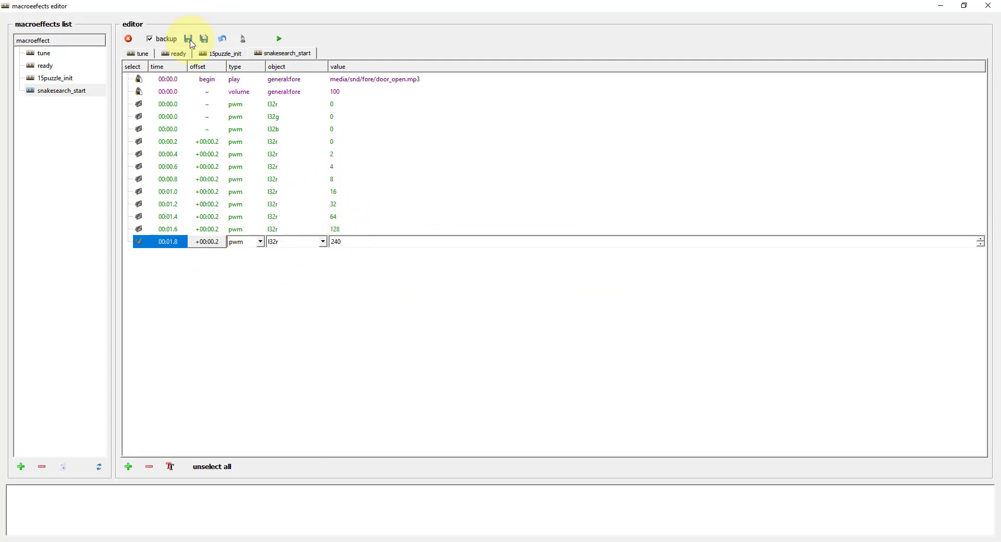
pyautogui.click(190, 40)
# Step: Insert a duplicate of the l32r item at 00:00.2 with value 1 and a time offset of +00:00.2
pyautogui.click(207, 154)
pyautogui.click(235, 142)
pyautogui.press('Return')
pyautogui.moveTo(338, 153); pyautogui.dragTo(320, 155)
pyautogui.write('1')
pyautogui.click(207, 154)
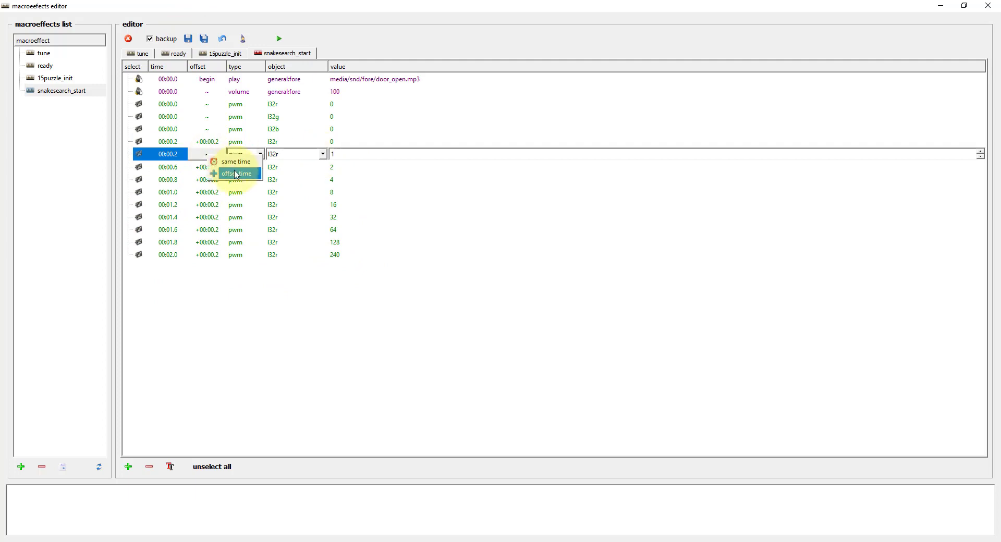
pyautogui.click(236, 173)
pyautogui.click(518, 285)
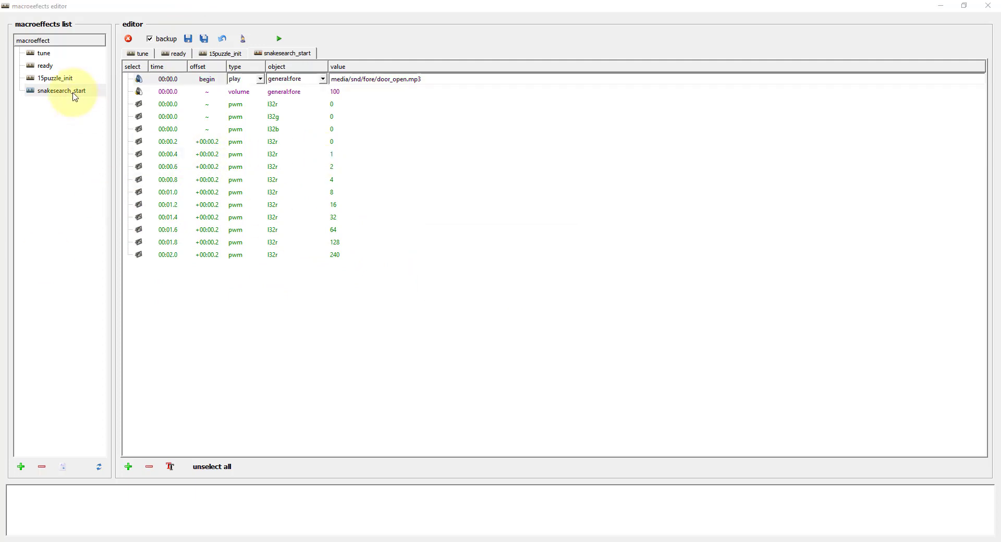
# Step: Rename the macroeffect snakesearch_start as snakesearch_init
pyautogui.click(64, 467)
pyautogui.click(475, 284)
pyautogui.moveTo(463, 269); pyautogui.dragTo(479, 267)
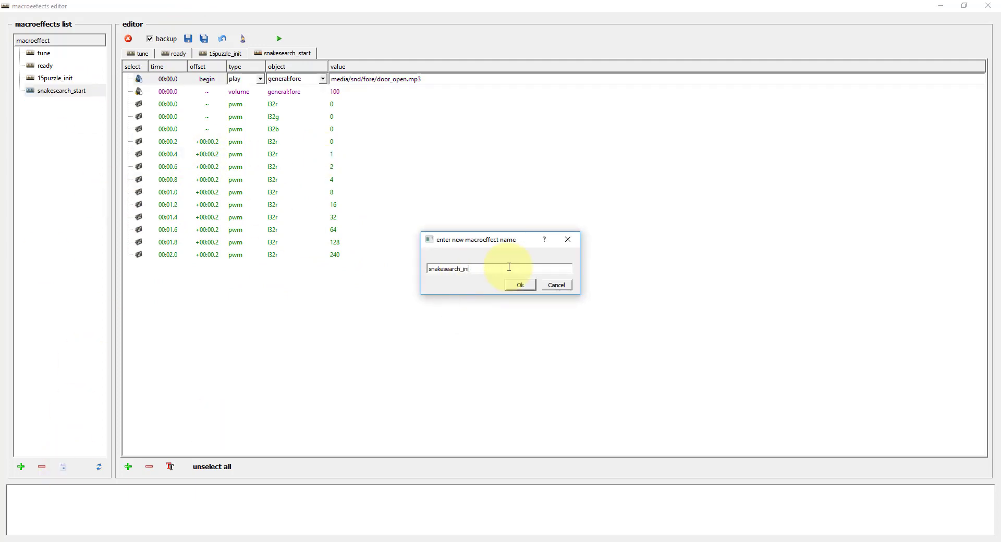
pyautogui.write('_init')
pyautogui.press('Return')
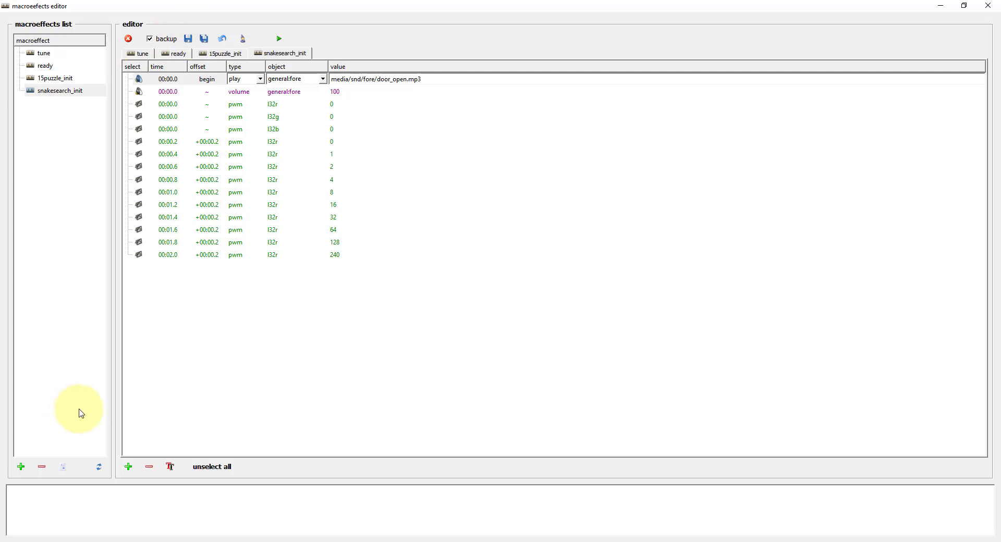
# Step: Create a new macroeffect named snakesearch_uv and select it
pyautogui.click(21, 468)
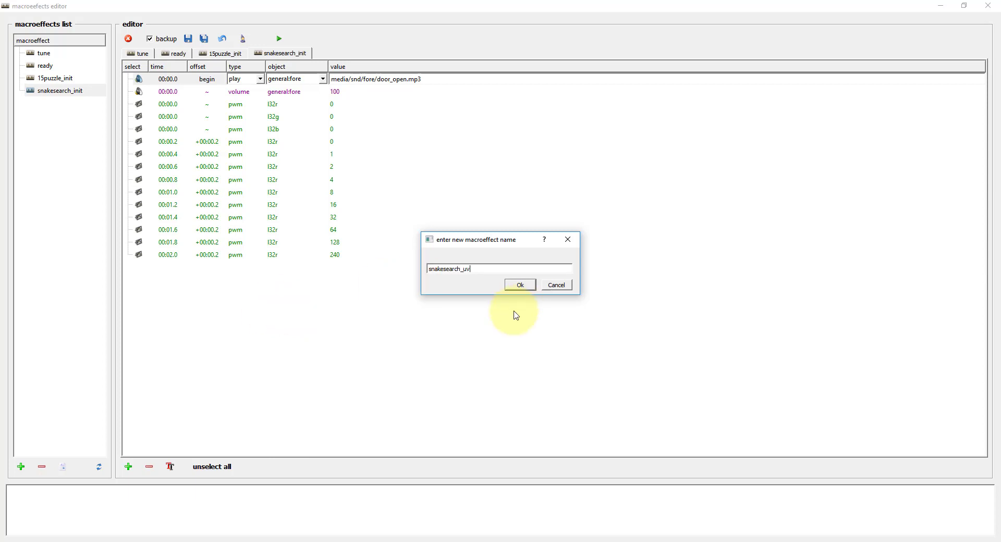
pyautogui.click(520, 285)
pyautogui.click(52, 102)
# Step: Make the first snakesearch_uv item a play item on general:fore with value media/snd/fore/uv.mp3
pyautogui.click(246, 81)
pyautogui.click(244, 81)
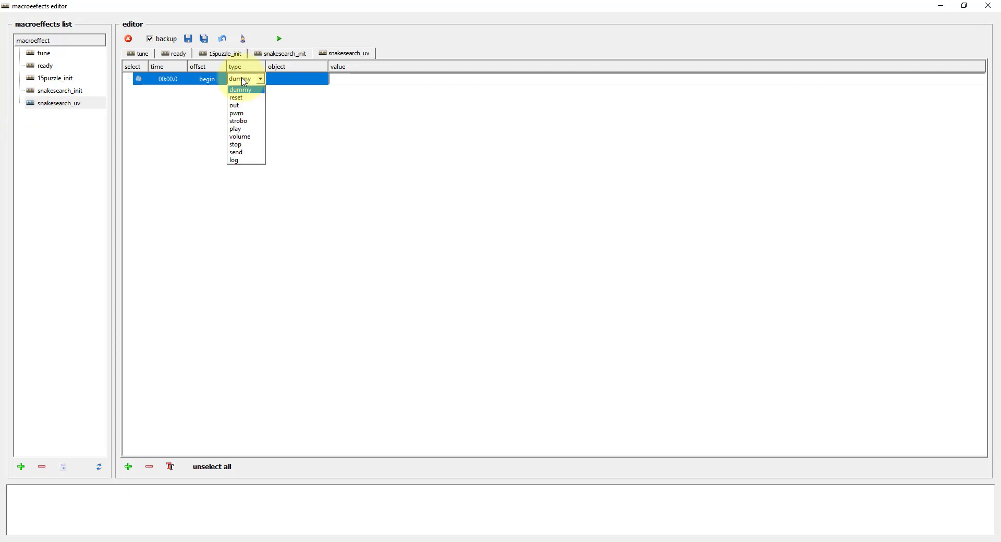
pyautogui.click(235, 129)
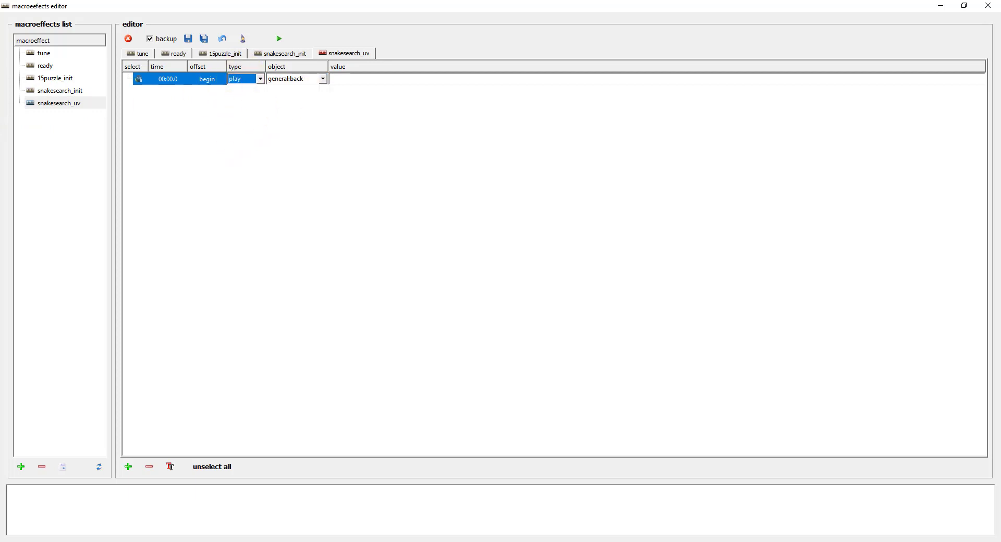
pyautogui.click(305, 79)
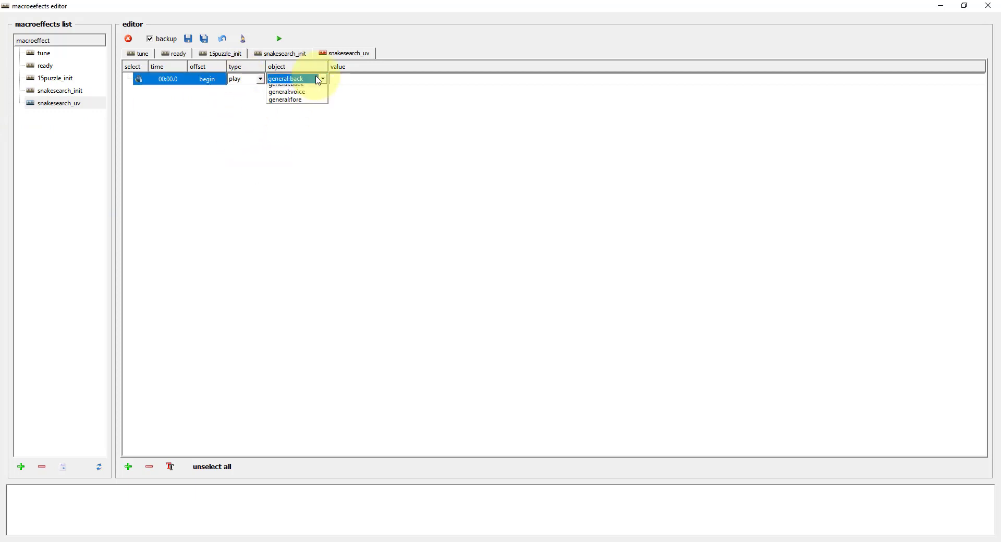
pyautogui.click(302, 104)
pyautogui.click(354, 77)
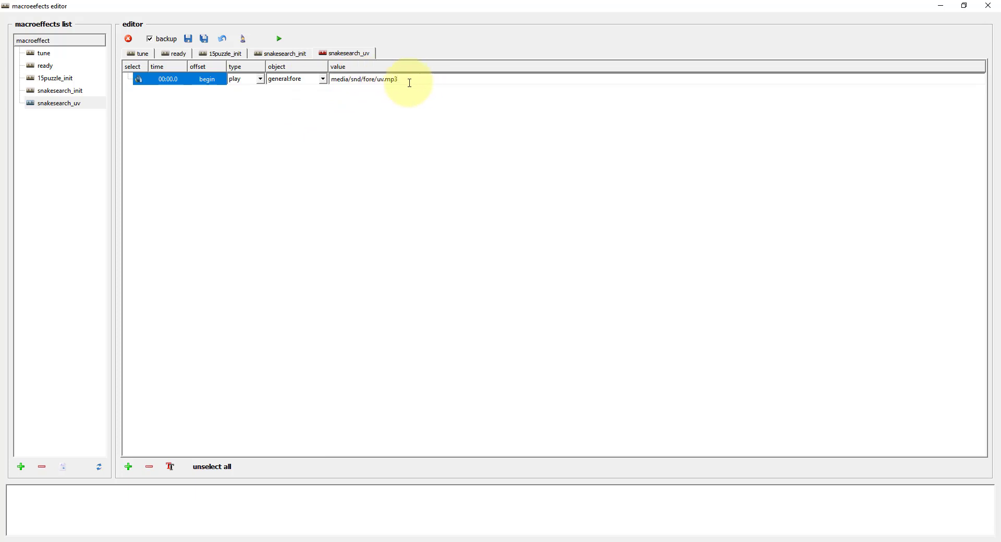
# Step: Duplicate the play item and turn the copy into a volume item on general:back with value 100
pyautogui.rightClick(172, 79)
pyautogui.click(210, 109)
pyautogui.click(259, 92)
pyautogui.click(257, 150)
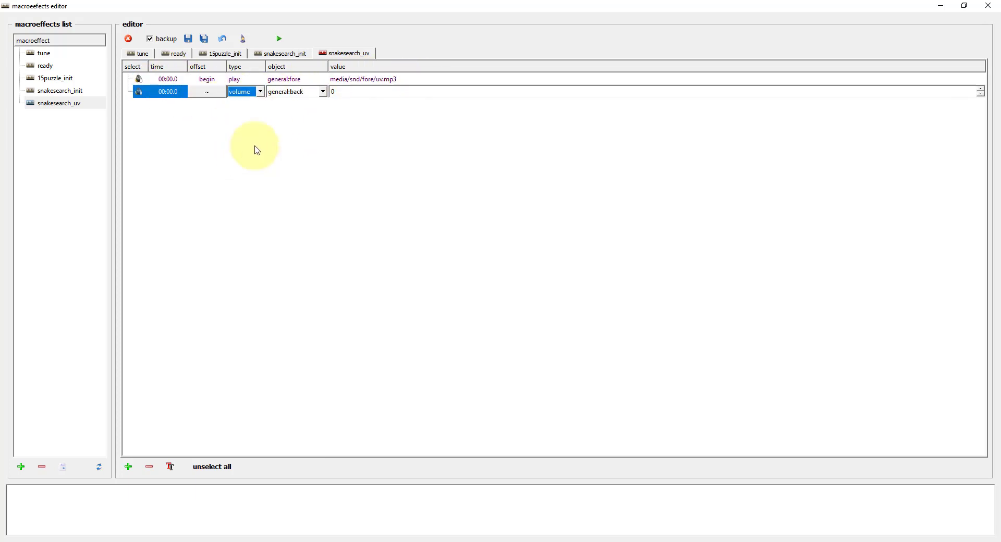
pyautogui.moveTo(357, 91); pyautogui.dragTo(302, 92)
pyautogui.write('100')
# Step: Add a new item after the volume item and give it a time offset of +00:02.0
pyautogui.rightClick(158, 91)
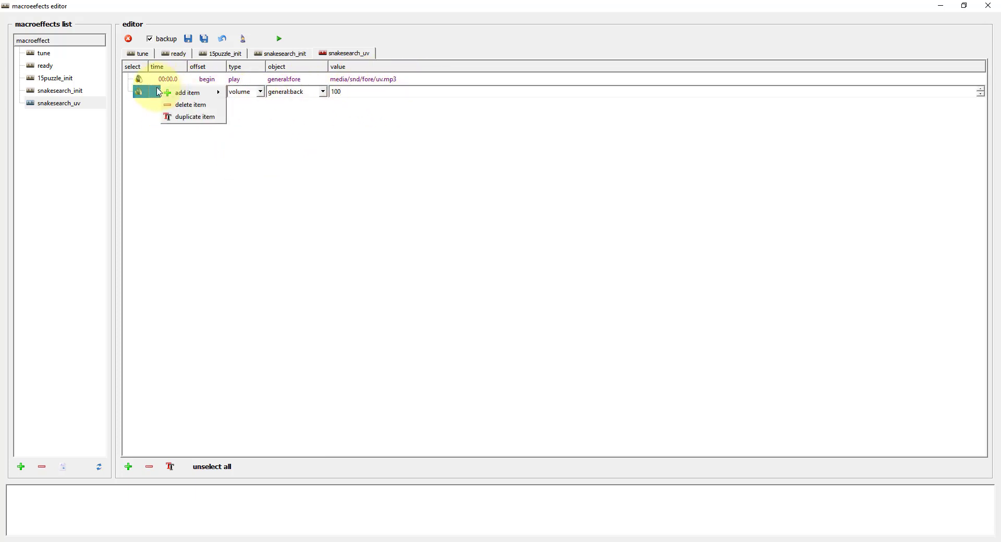
pyautogui.moveTo(193, 93)
pyautogui.click(229, 111)
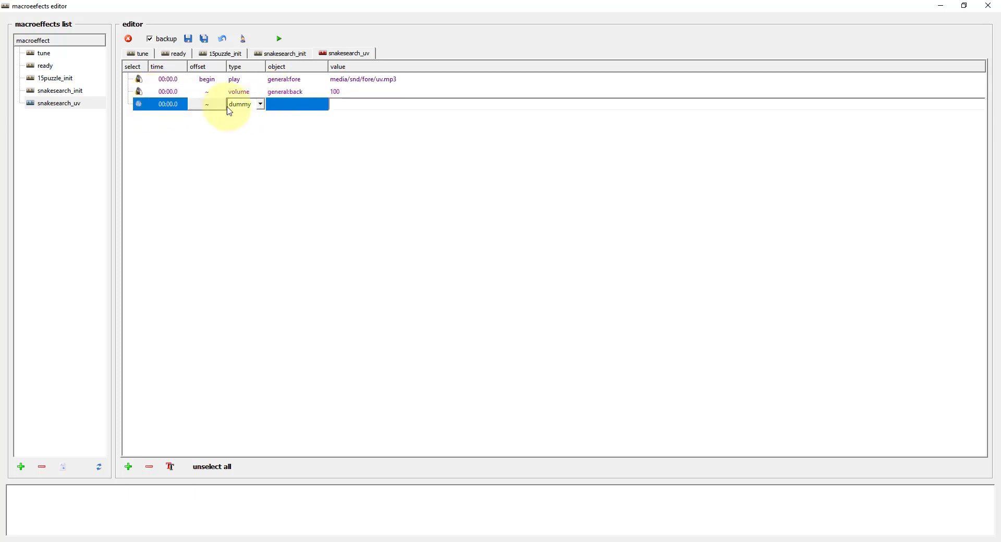
pyautogui.rightClick(199, 106)
pyautogui.click(241, 123)
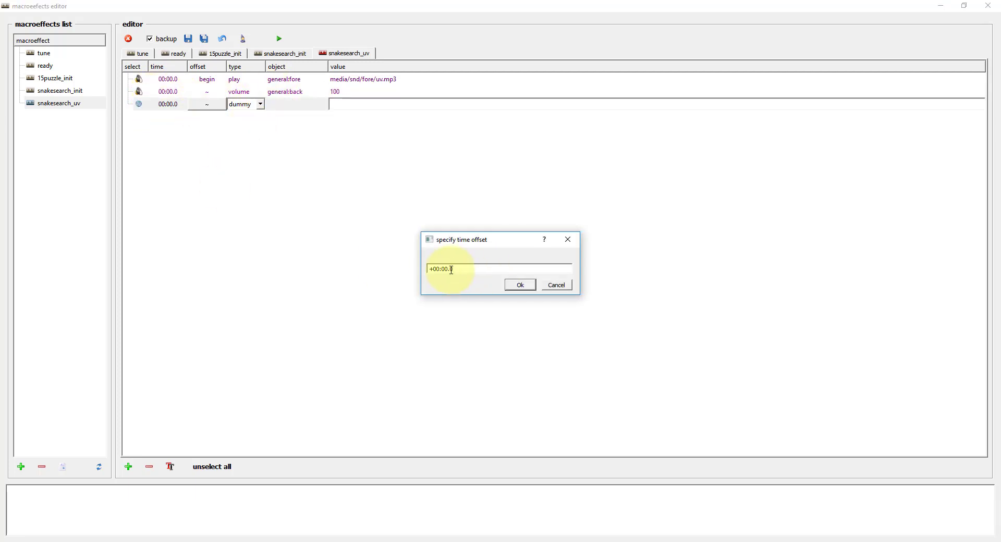
pyautogui.press('Return')
# Step: Make the 00:02.0 item an out item that switches l41 on, and save the macroeffect
pyautogui.click(259, 104)
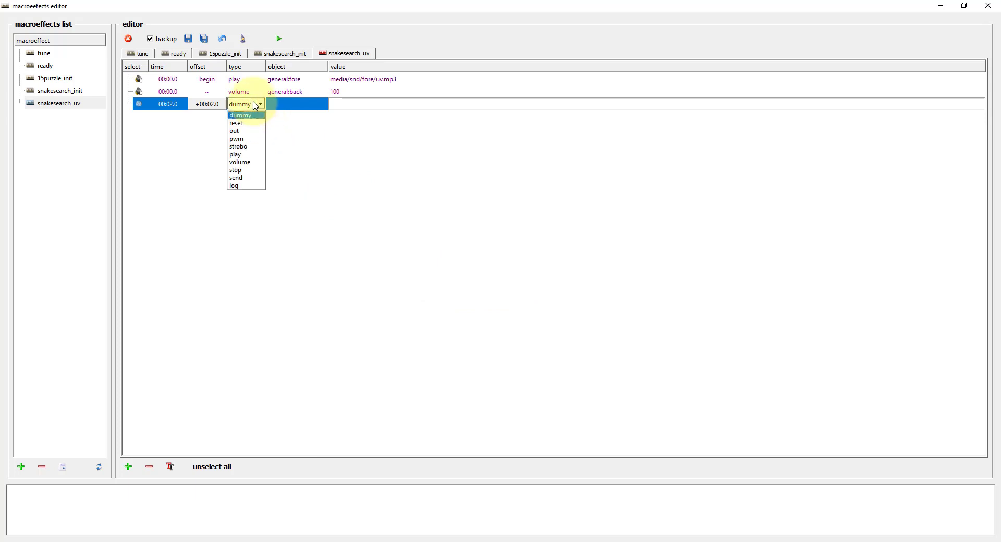
pyautogui.click(256, 135)
pyautogui.click(323, 104)
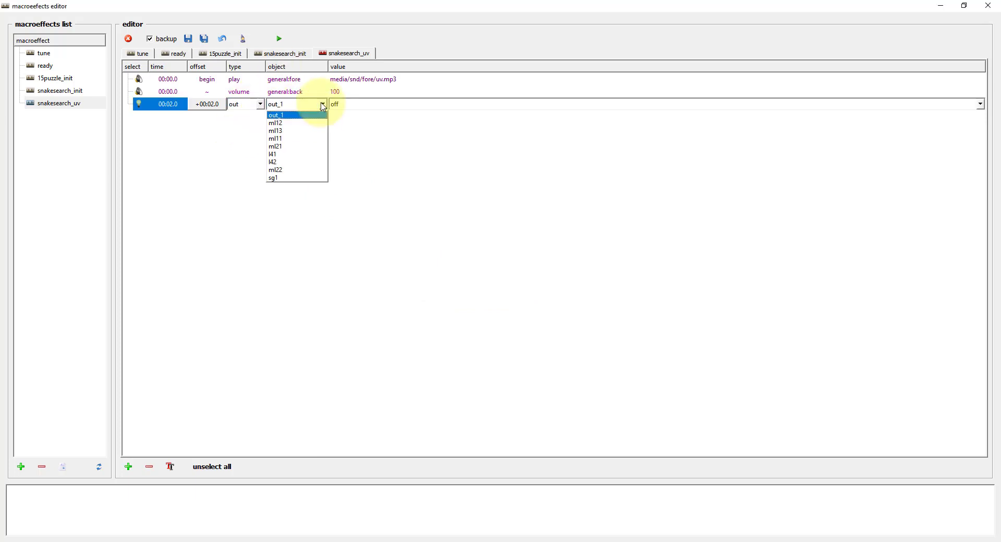
pyautogui.click(291, 155)
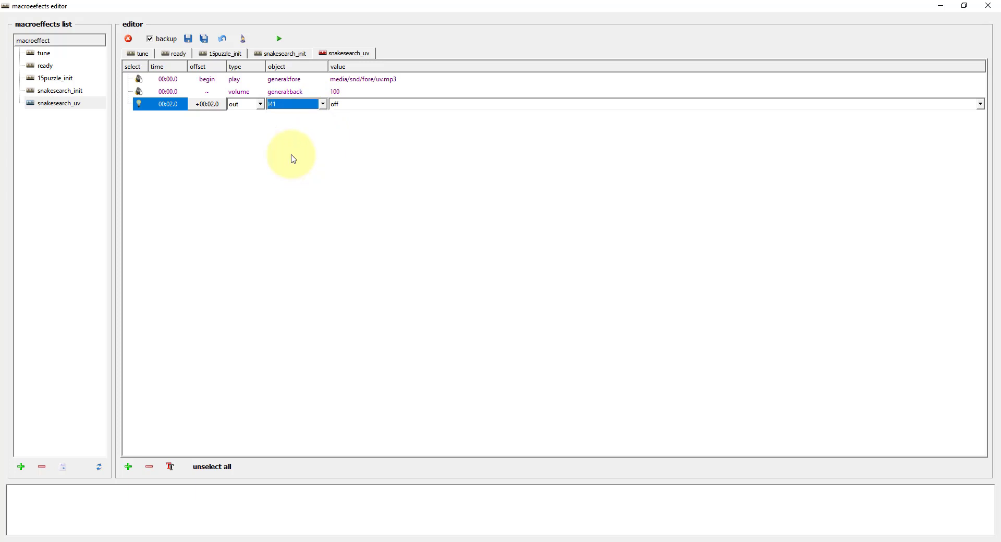
pyautogui.click(336, 105)
pyautogui.click(335, 123)
pyautogui.click(188, 39)
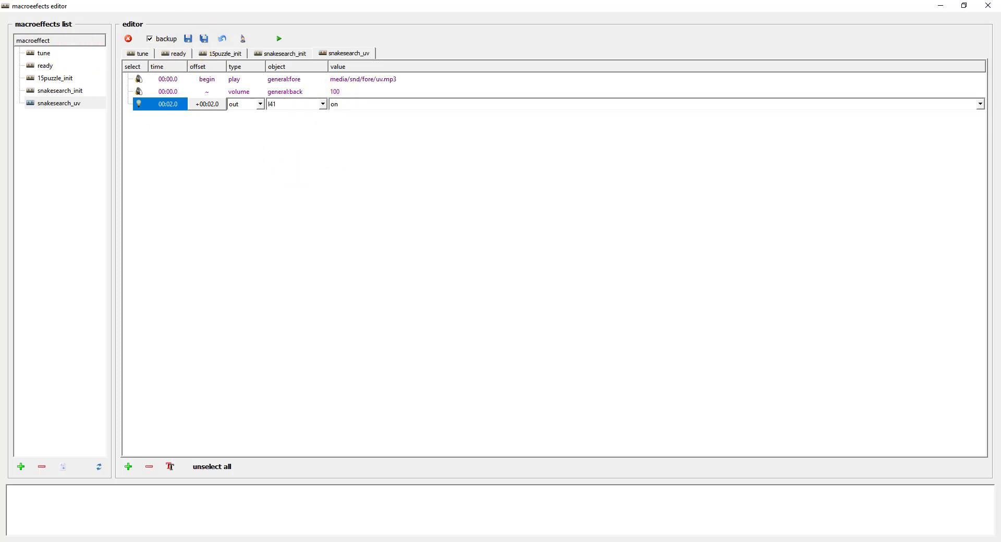
# Step: Create a new macroeffect named snakesearch_chest and select it
pyautogui.click(20, 467)
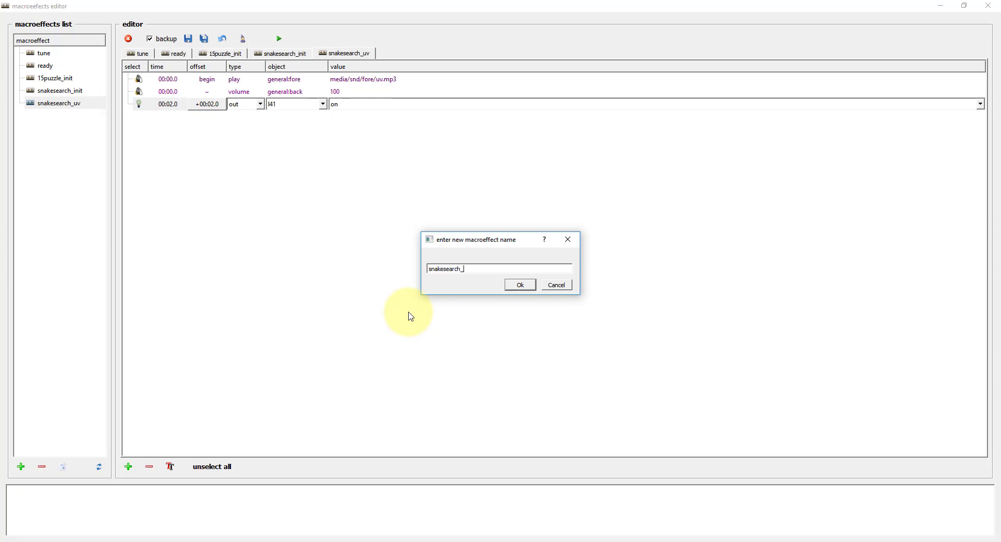
pyautogui.click(521, 287)
pyautogui.click(85, 115)
# Step: Make the first snakesearch_chest item a volume item on general:fore with value 100
pyautogui.click(237, 81)
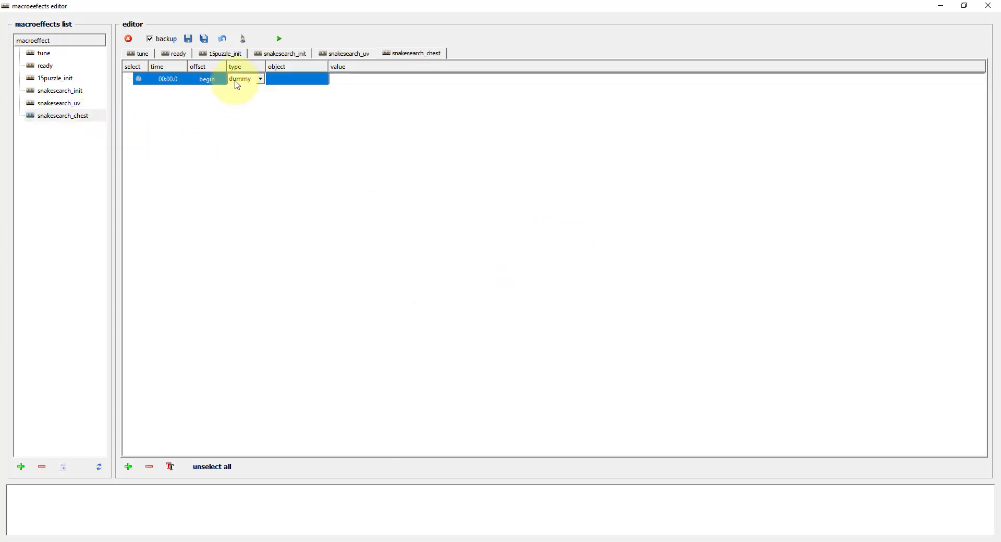
pyautogui.click(241, 137)
pyautogui.click(307, 81)
pyautogui.click(295, 105)
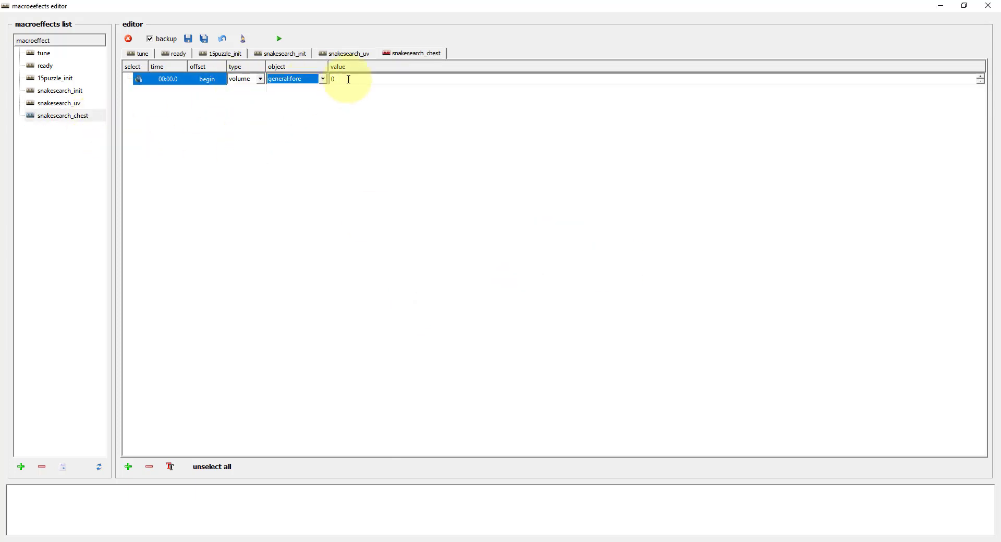
pyautogui.moveTo(348, 79); pyautogui.dragTo(328, 82)
pyautogui.write('100')
# Step: Duplicate the volume item and make the copy play media/snd/fore/chest_open.mp3 on general:fore
pyautogui.rightClick(195, 80)
pyautogui.click(228, 114)
pyautogui.click(250, 92)
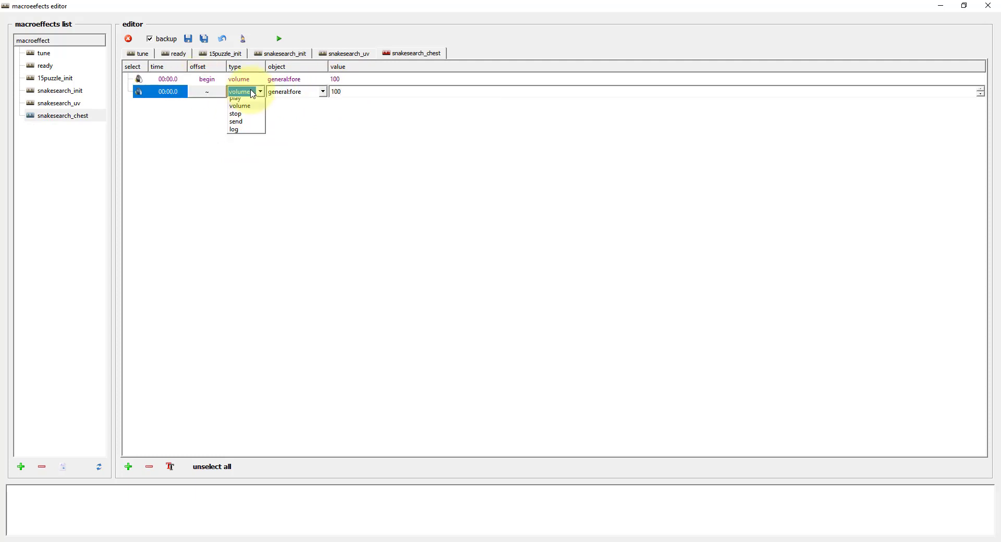
pyautogui.click(240, 142)
pyautogui.click(302, 92)
pyautogui.click(295, 114)
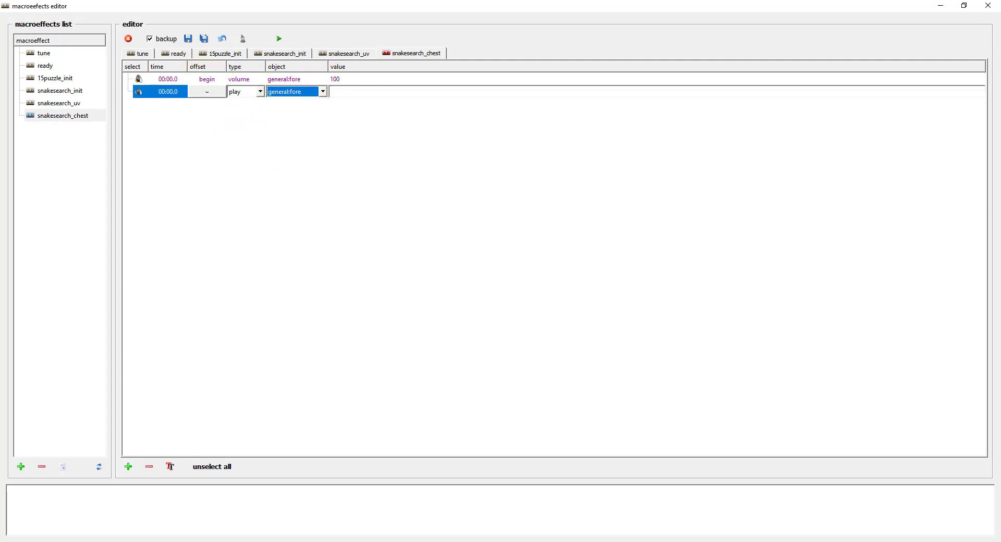
pyautogui.click(394, 96)
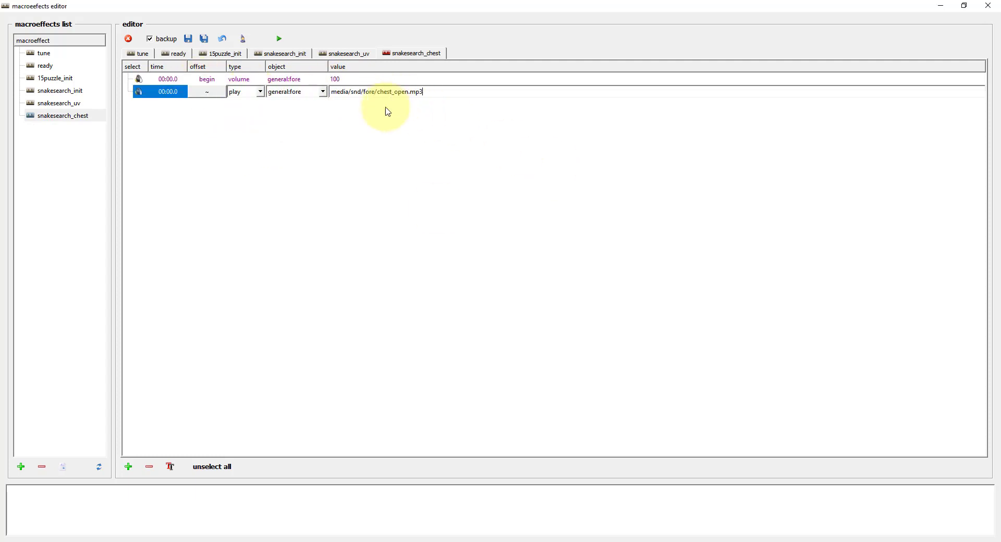
# Step: Duplicate the chest_open.mp3 play item and turn the copy into an out item for ml21 with value off
pyautogui.rightClick(149, 92)
pyautogui.click(181, 124)
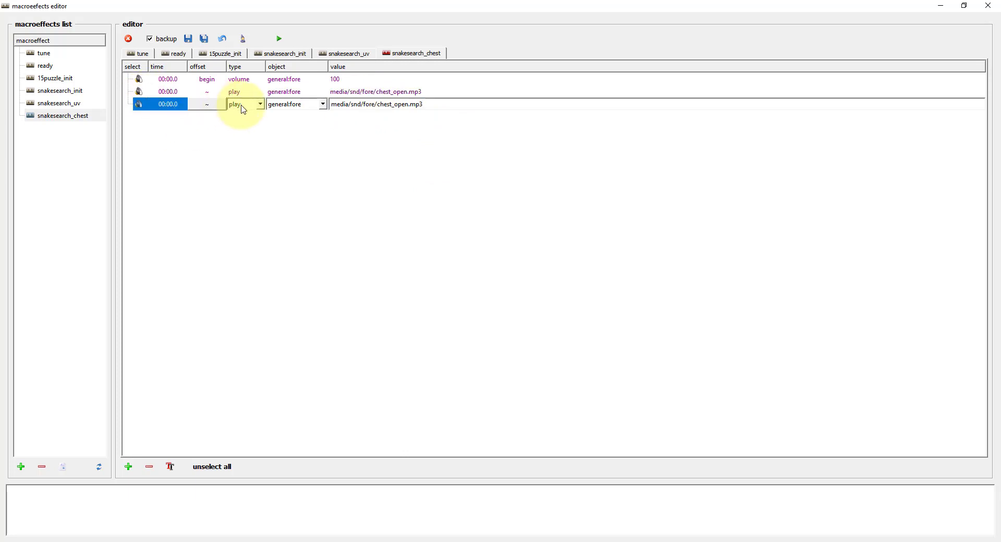
pyautogui.click(244, 109)
pyautogui.click(243, 134)
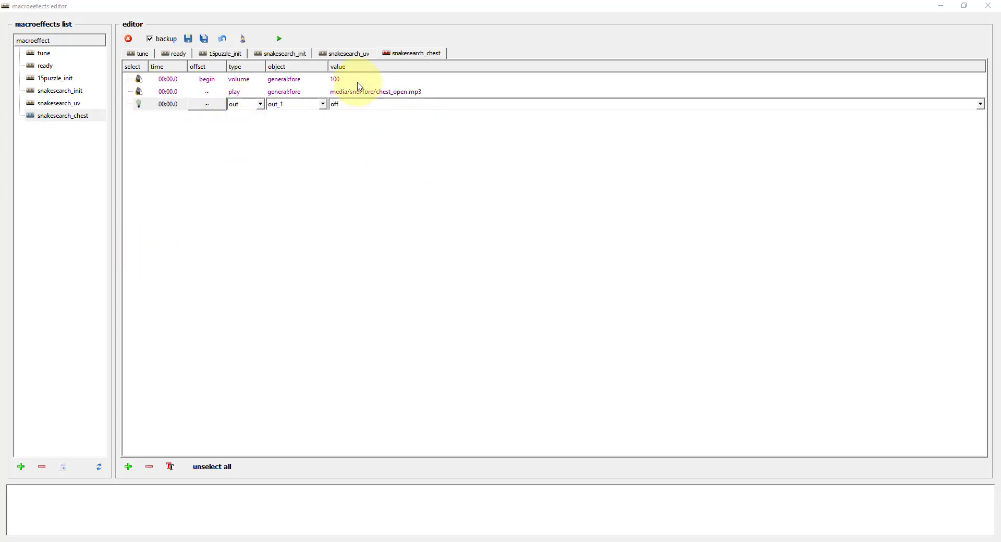
pyautogui.click(304, 106)
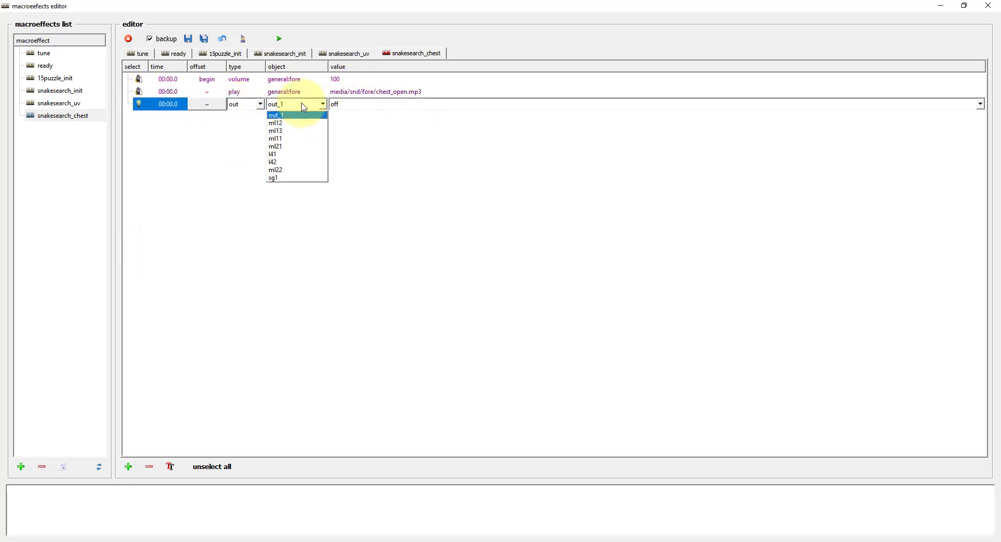
pyautogui.click(286, 147)
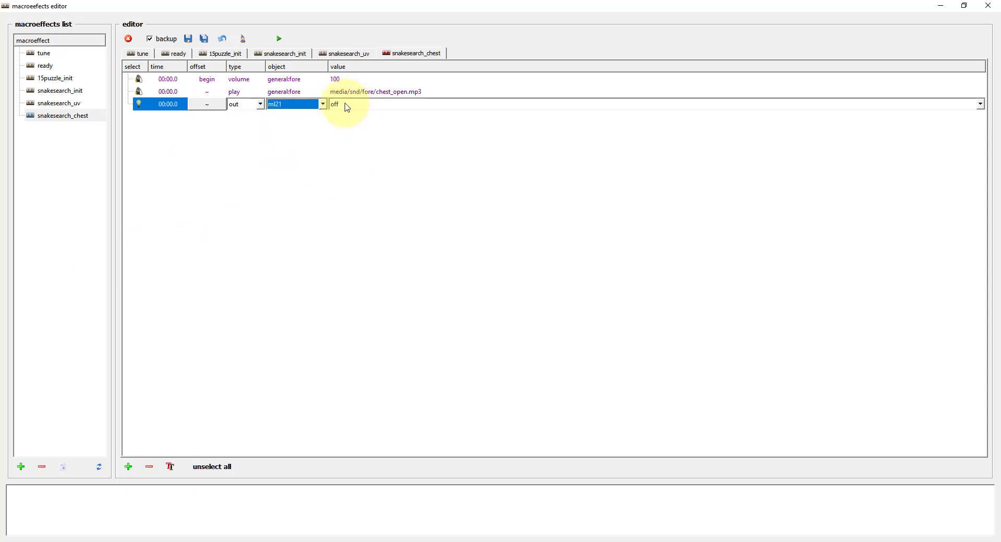
# Step: Set the ml21 item's time offset to +00:02.0 and save the macroeffect
pyautogui.rightClick(203, 104)
pyautogui.click(230, 123)
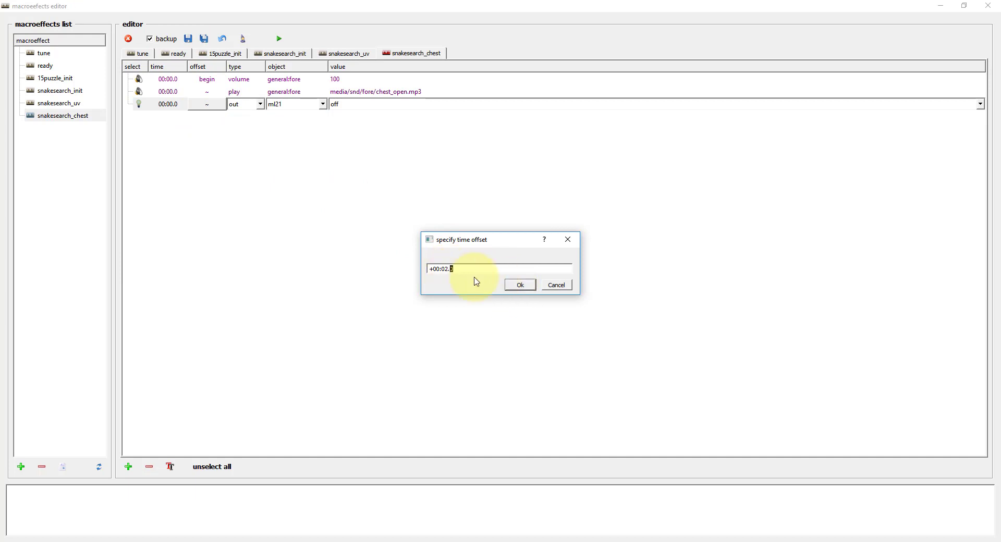
pyautogui.click(520, 285)
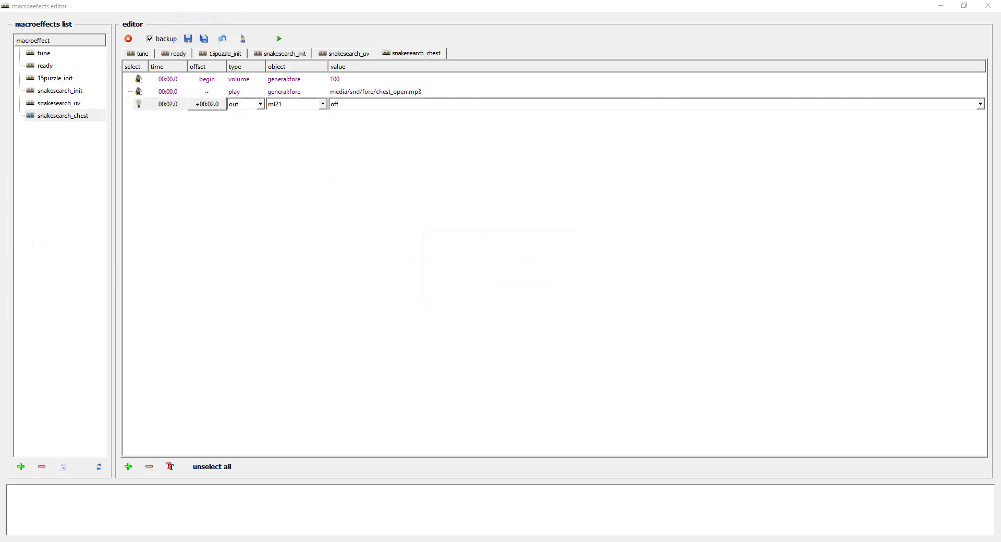
# Step: Create the macroeffect snakesearch_statuette and make its first item play media/snd/fore/snake_remove.mp3 on general:fore
pyautogui.click(22, 467)
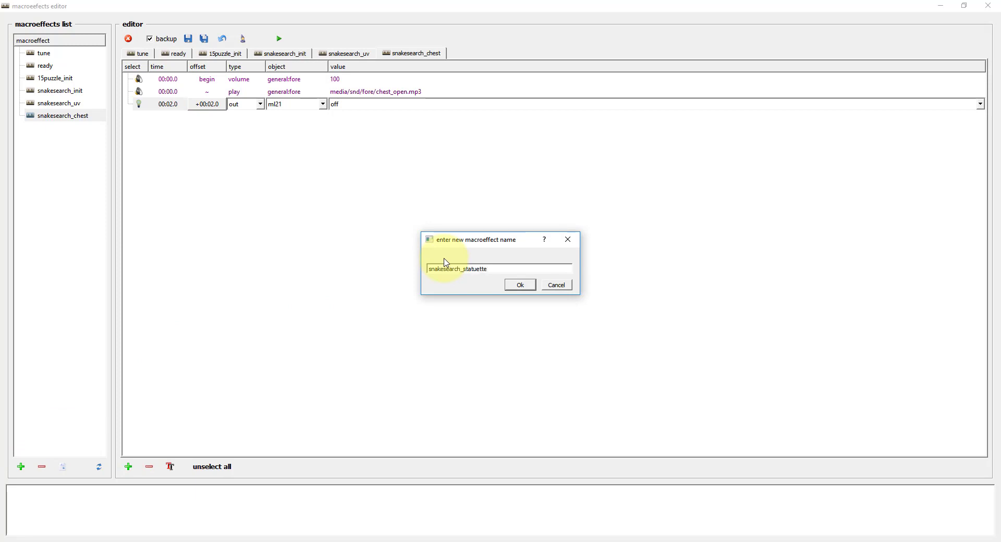
pyautogui.click(520, 285)
pyautogui.click(243, 79)
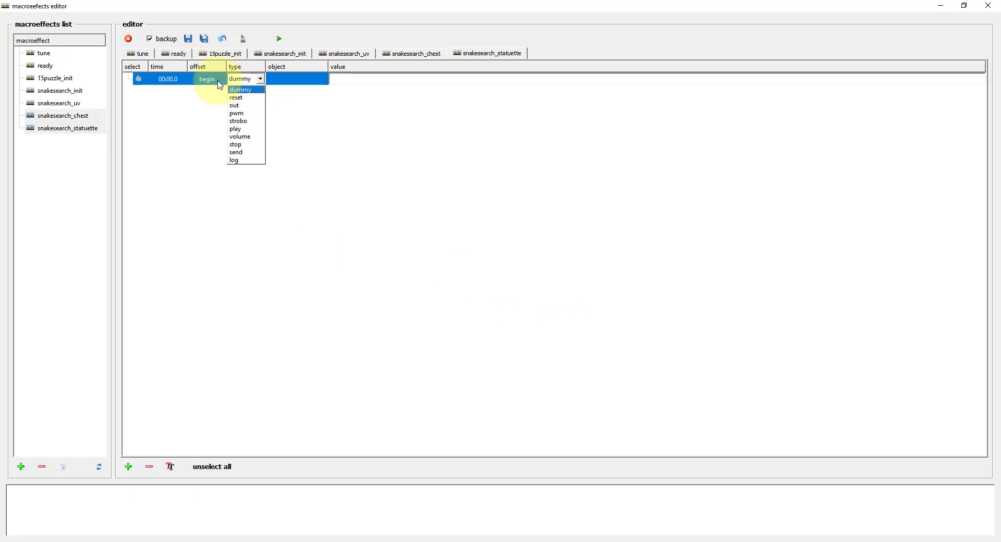
pyautogui.click(235, 129)
pyautogui.click(292, 79)
pyautogui.click(285, 86)
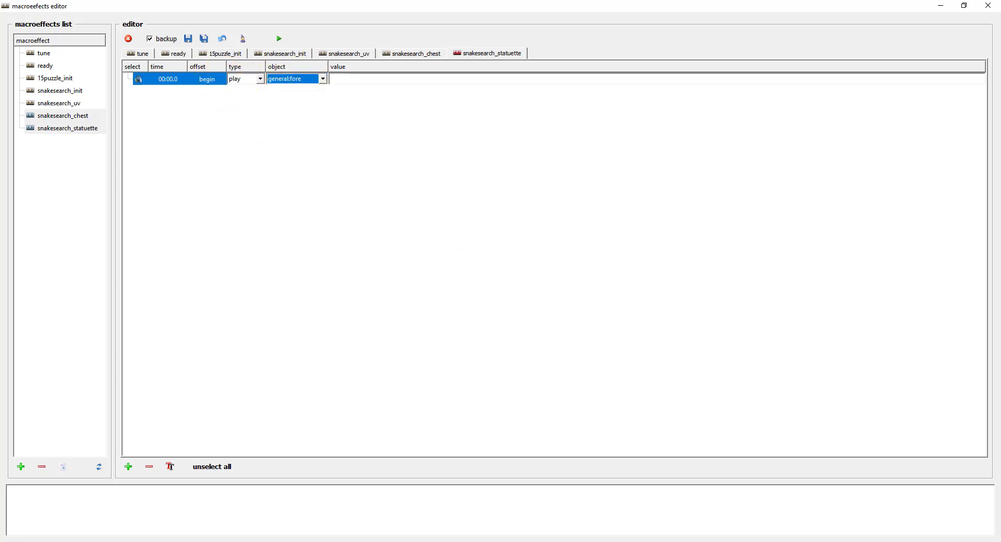
pyautogui.click(365, 79)
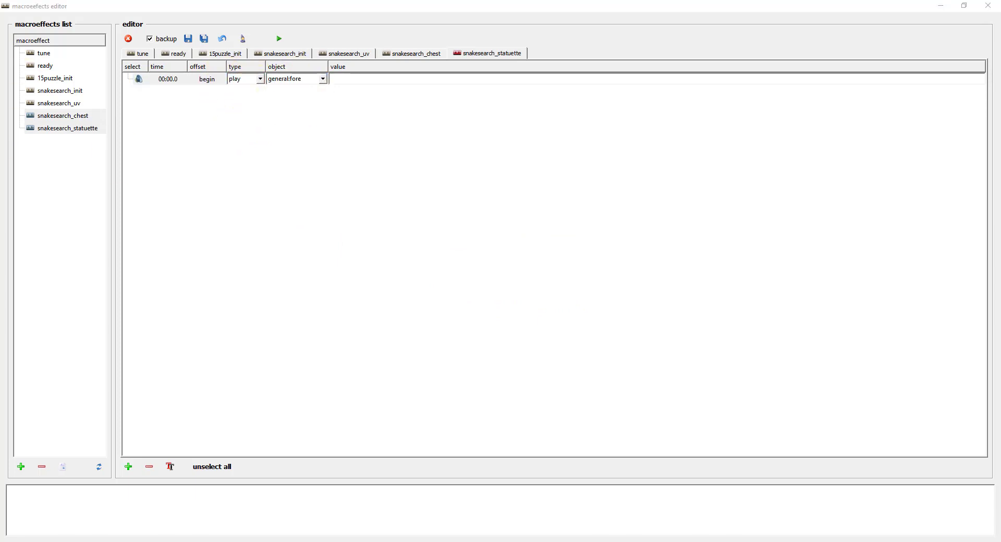
# Step: Duplicate the snake_remove.mp3 item, turn the copy into a volume item on general:fore with value 100, and save the macroeffect
pyautogui.rightClick(172, 79)
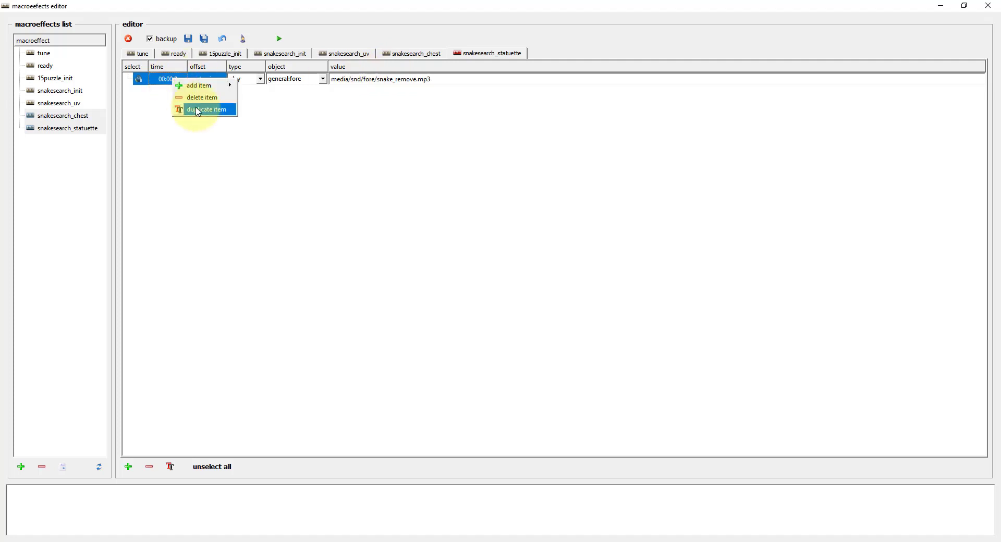
pyautogui.click(198, 110)
pyautogui.click(260, 91)
pyautogui.click(243, 143)
pyautogui.click(301, 93)
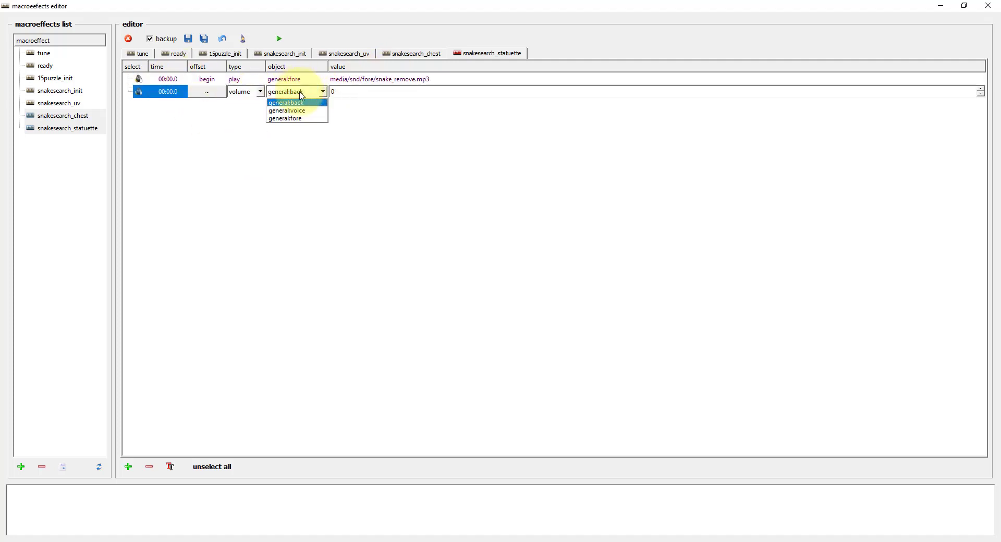
pyautogui.click(285, 118)
pyautogui.doubleClick(347, 92)
pyautogui.write('100')
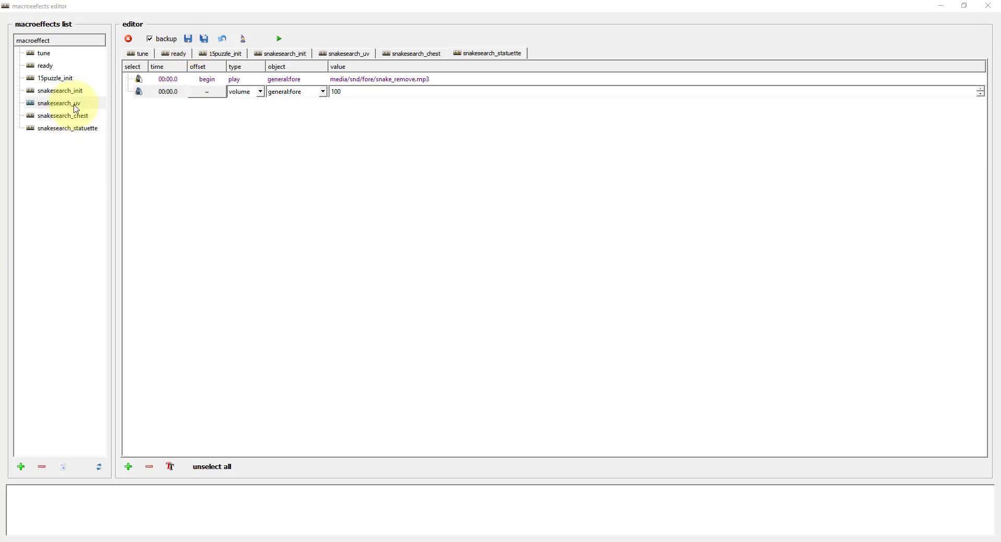
# Step: In snakesearch_uv, duplicate the l41 out item and give the copy a time offset of +00:05.0 and value off
pyautogui.doubleClick(73, 104)
pyautogui.rightClick(161, 104)
pyautogui.click(177, 135)
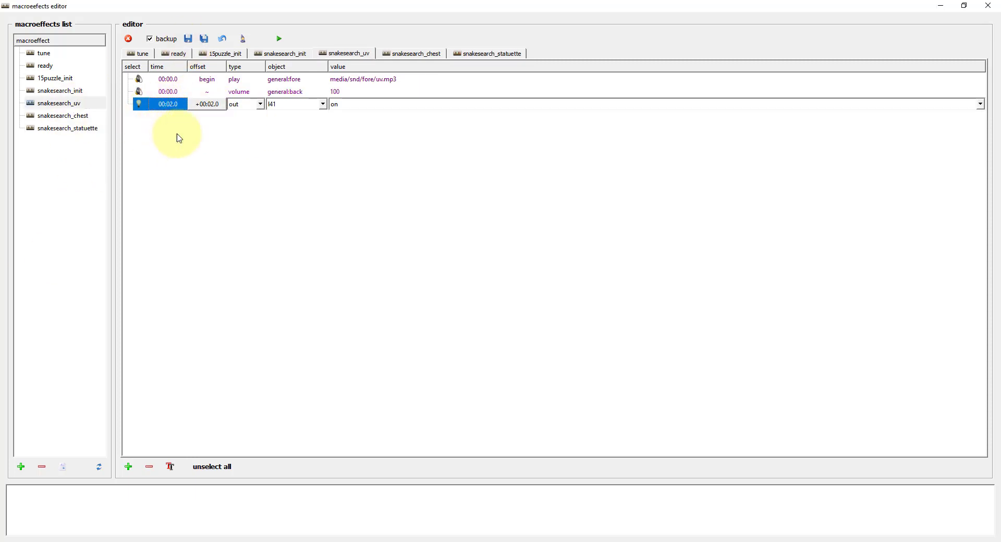
pyautogui.rightClick(208, 116)
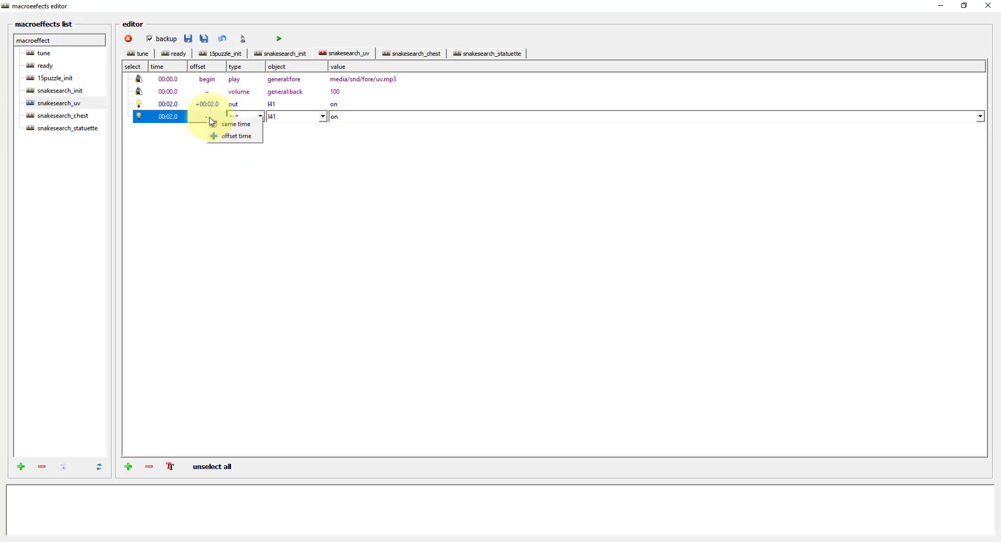
pyautogui.click(239, 136)
pyautogui.write('5')
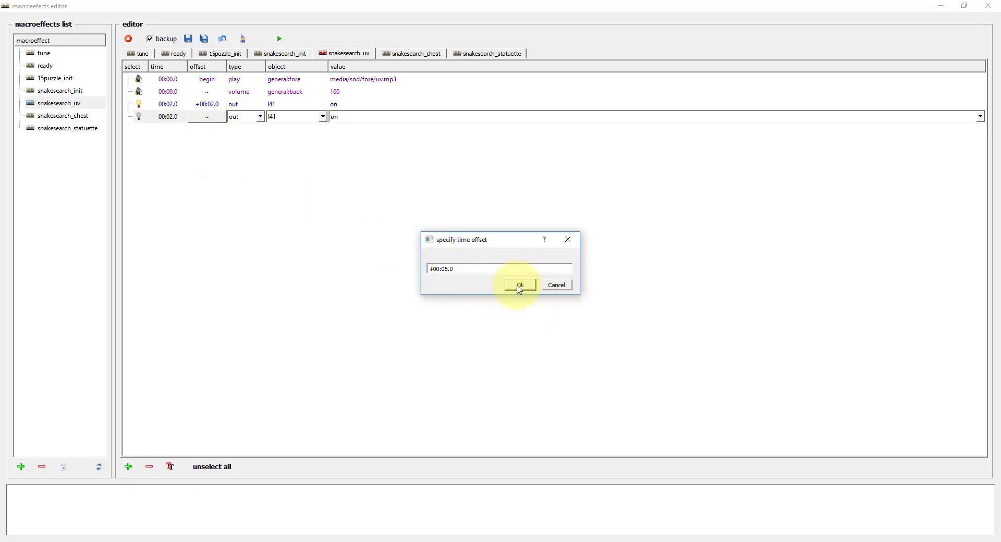
pyautogui.click(520, 285)
pyautogui.click(343, 122)
pyautogui.click(338, 128)
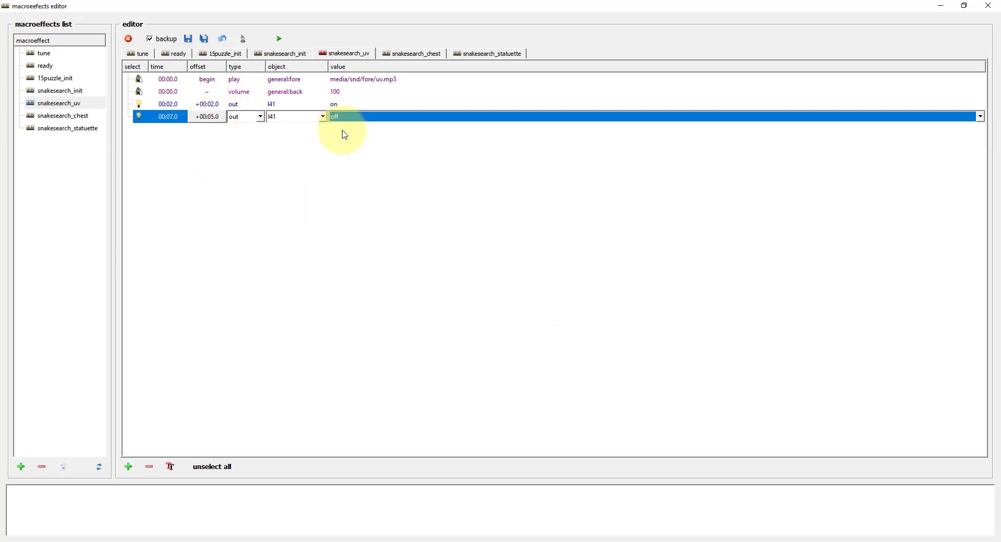
# Step: Duplicate the l41 off item in snakesearch_uv and turn the copy into a pwm item on l32r
pyautogui.rightClick(157, 117)
pyautogui.click(188, 150)
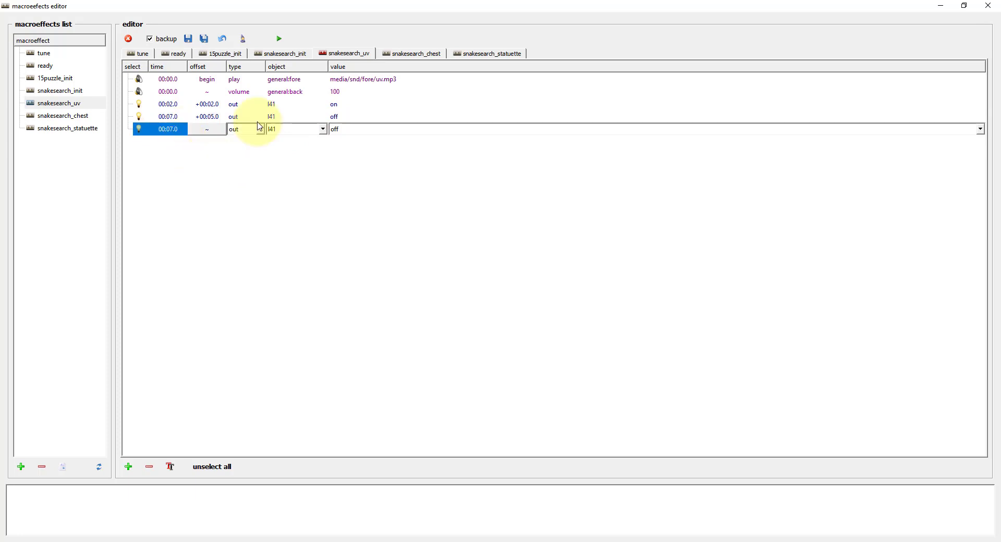
pyautogui.click(252, 130)
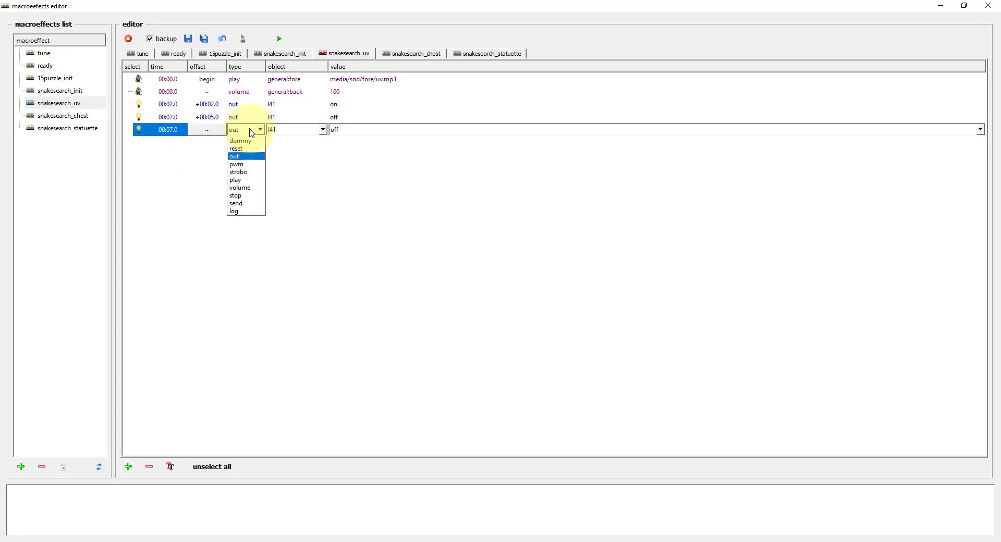
pyautogui.click(246, 165)
pyautogui.click(302, 134)
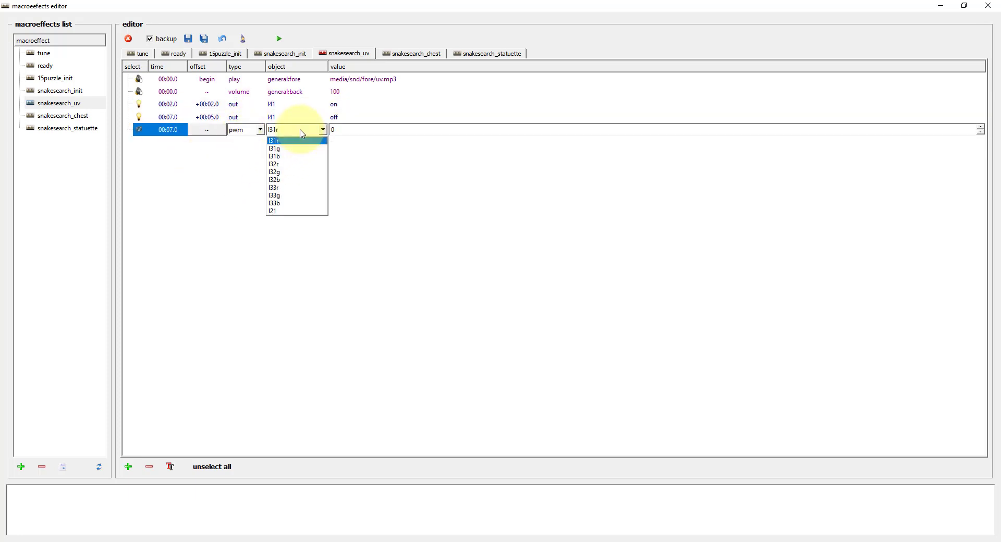
pyautogui.click(284, 164)
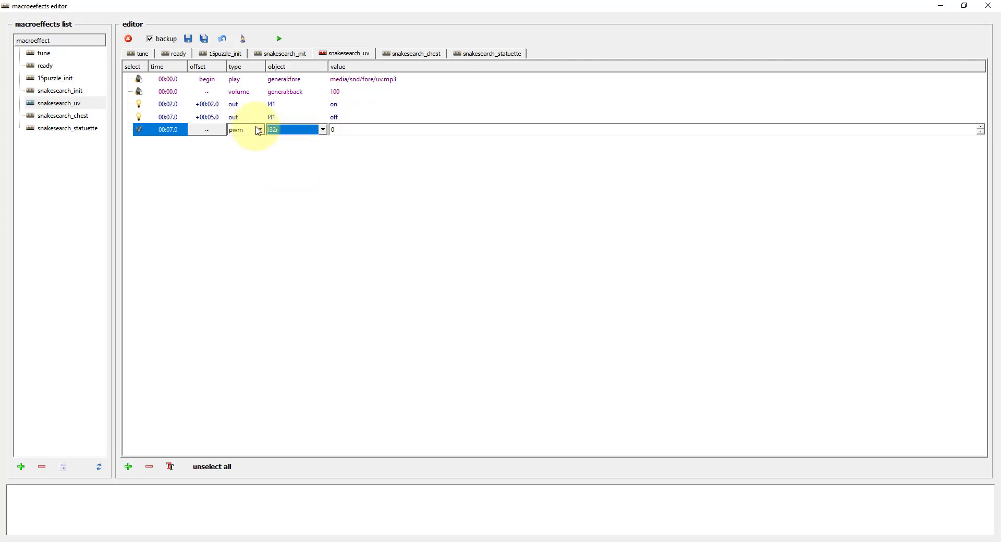
# Step: Duplicate the general:back volume item and change the copy's type to pwm
pyautogui.rightClick(142, 107)
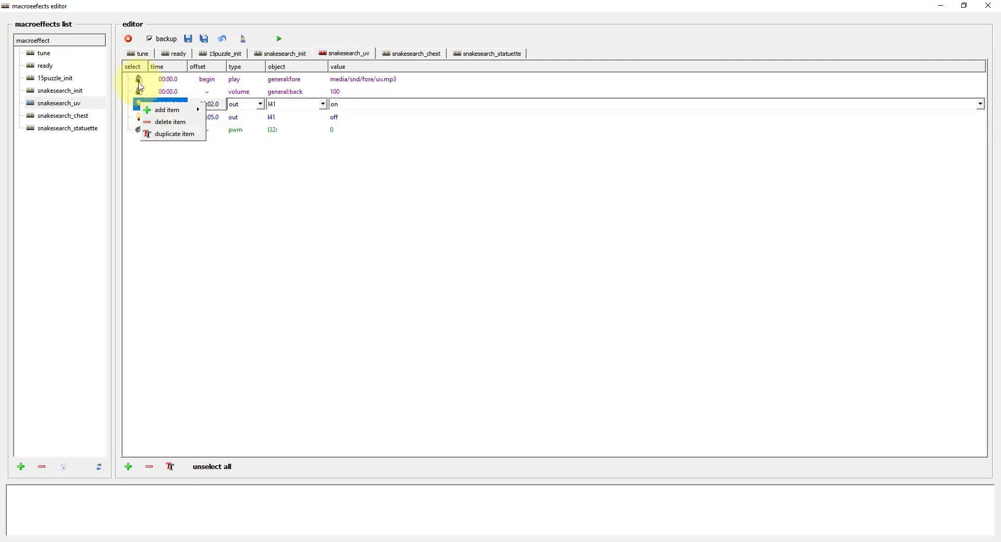
pyautogui.rightClick(139, 92)
pyautogui.click(170, 123)
pyautogui.click(237, 104)
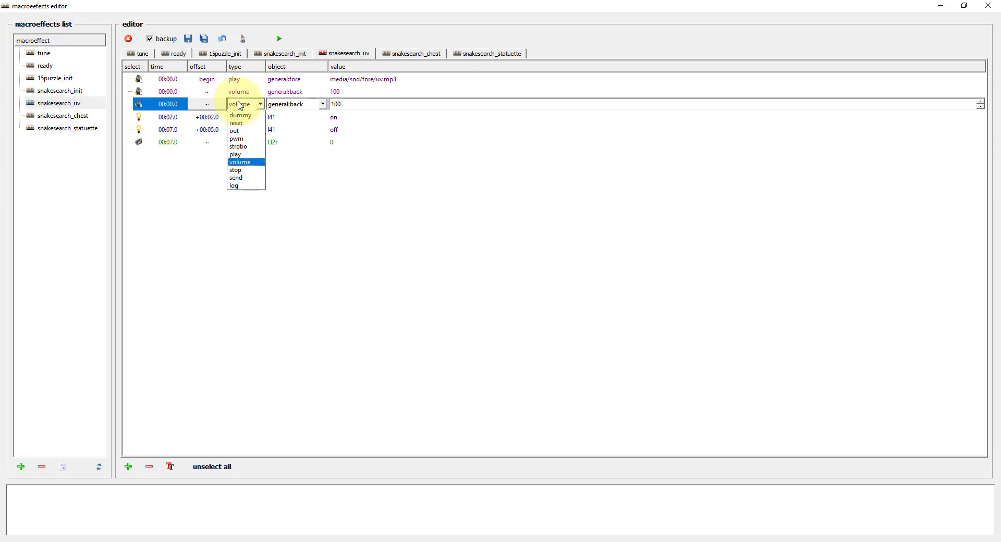
pyautogui.click(241, 141)
# Step: Set the last pwm item's value to 240 and the earlier pwm item's object to l32r, saving the macroeffect
pyautogui.click(348, 143)
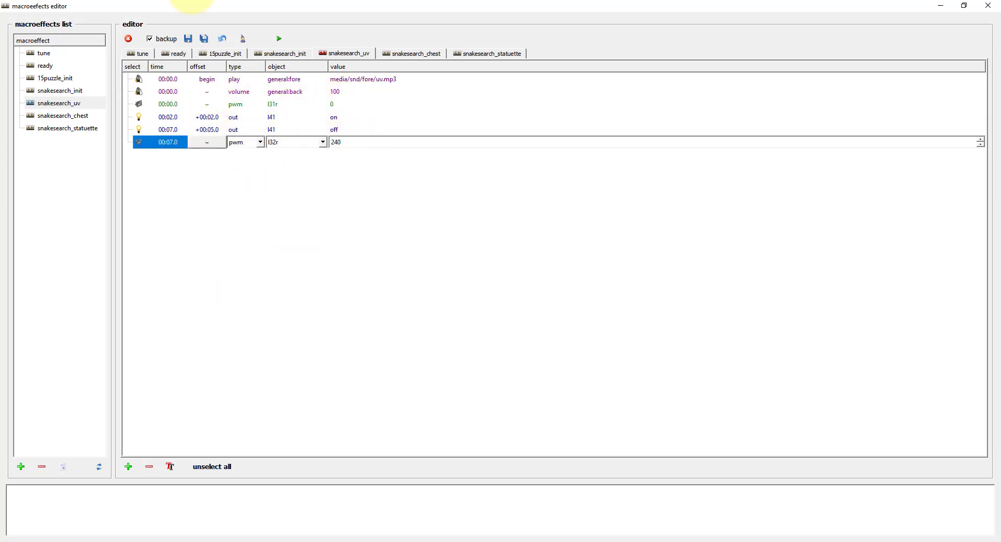
pyautogui.click(188, 39)
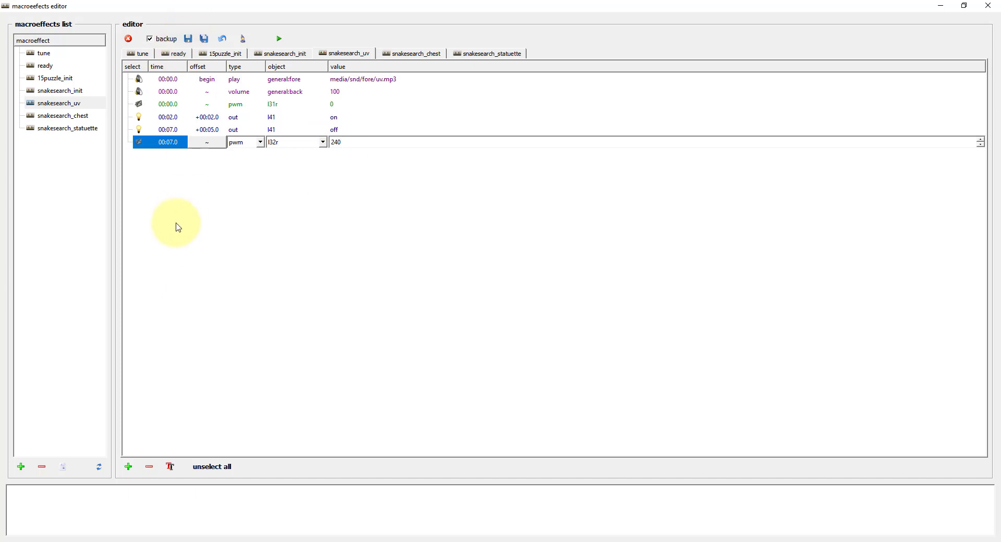
pyautogui.click(292, 104)
pyautogui.click(303, 104)
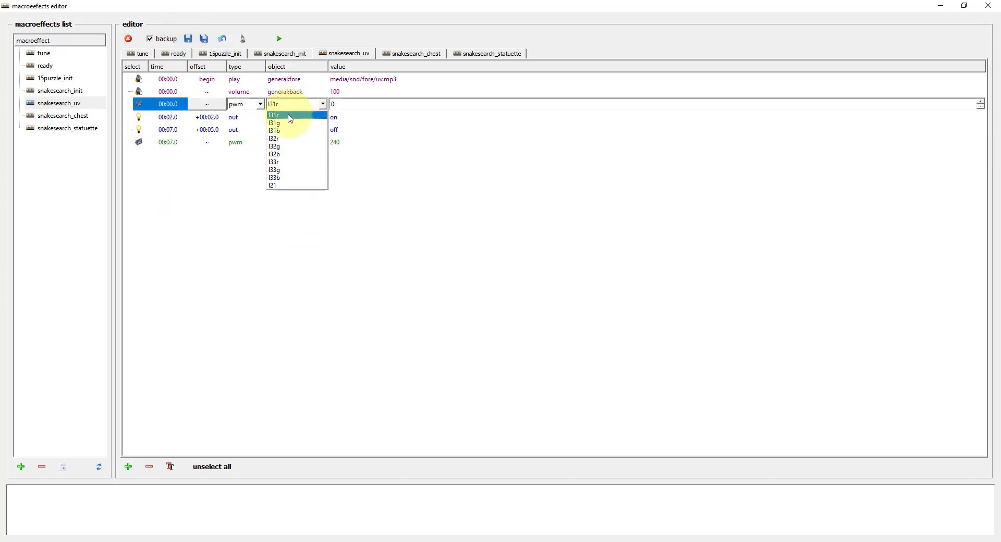
pyautogui.click(284, 139)
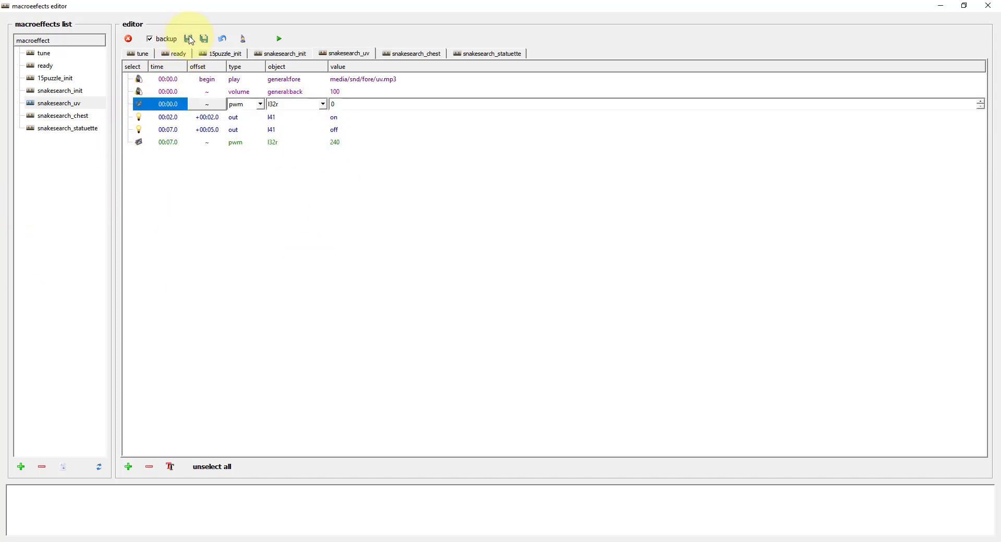
# Step: Switch to the scenario editor and delete the ml11, ml12, ml13, ml21 and ml22 expressions from the global stage's init block
pyautogui.moveTo(246, 531)
pyautogui.click(331, 508)
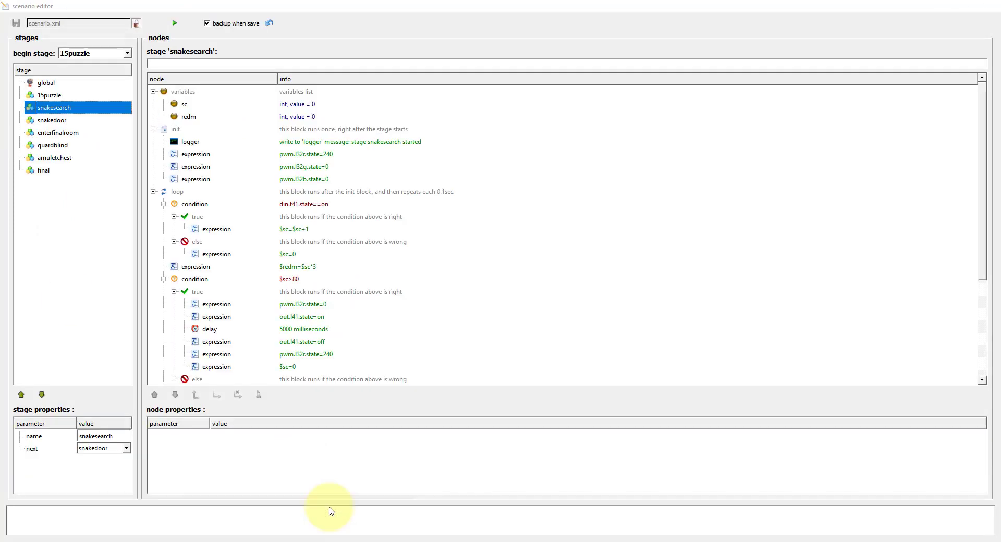
pyautogui.click(53, 82)
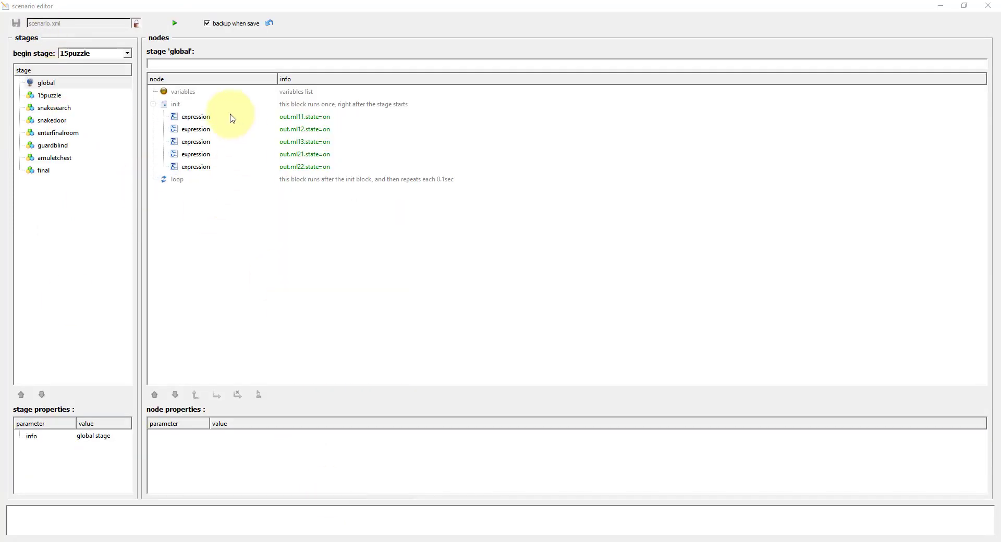
pyautogui.rightClick(203, 119)
pyautogui.click(224, 138)
pyautogui.rightClick(204, 117)
pyautogui.click(224, 134)
pyautogui.rightClick(197, 119)
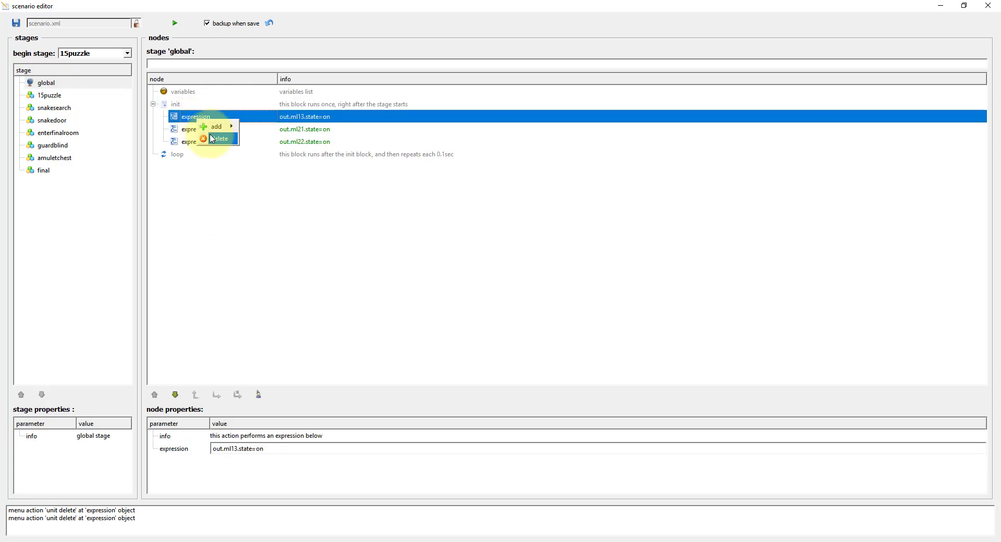
pyautogui.click(218, 137)
pyautogui.rightClick(191, 114)
pyautogui.click(213, 132)
pyautogui.rightClick(201, 117)
pyautogui.click(211, 130)
# Step: In the 15puzzle stage's init block, replace the pwm.l31r.state=16 expression with a 15puzzle_init.mef macroeffect and save the scenario
pyautogui.click(49, 95)
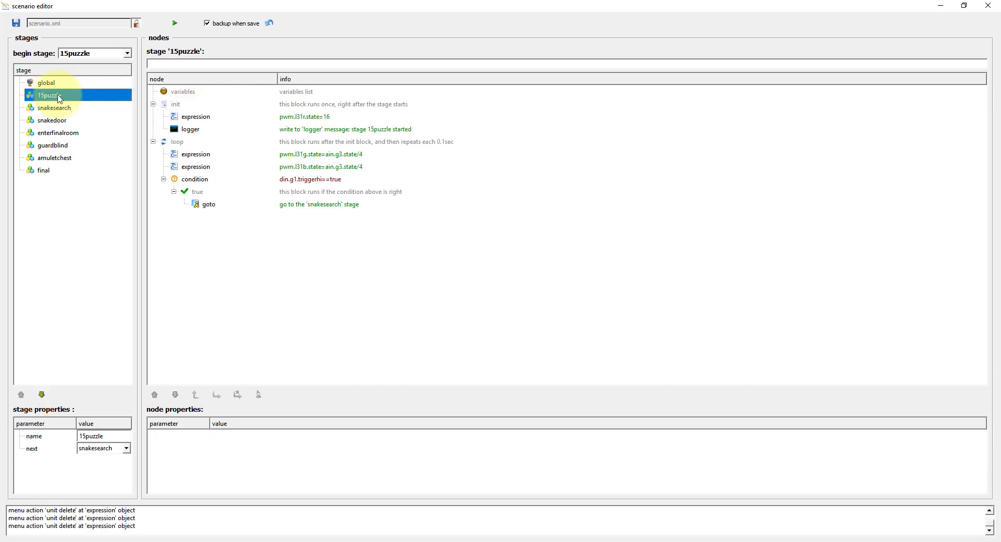
pyautogui.click(203, 119)
pyautogui.rightClick(203, 119)
pyautogui.click(214, 134)
pyautogui.rightClick(192, 117)
pyautogui.moveTo(211, 122)
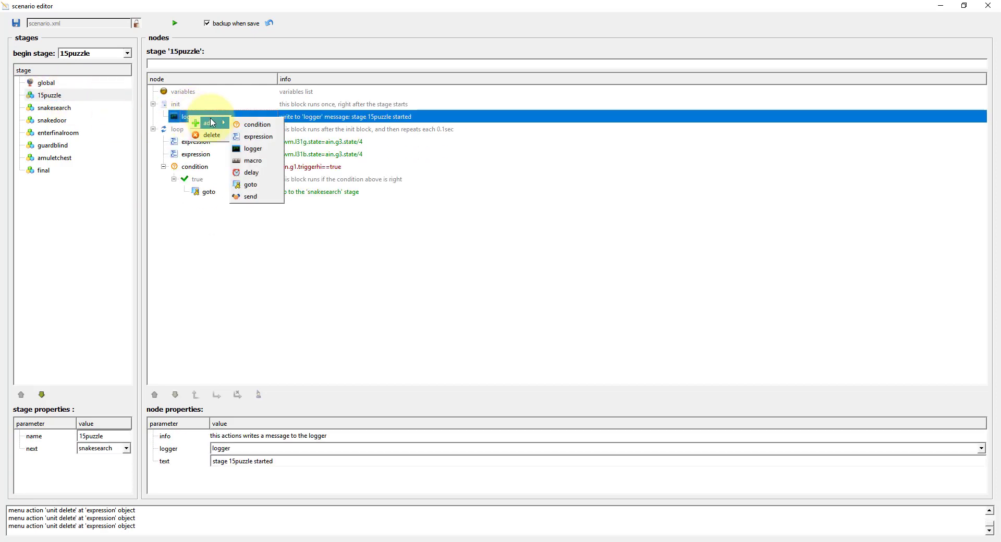
pyautogui.click(253, 162)
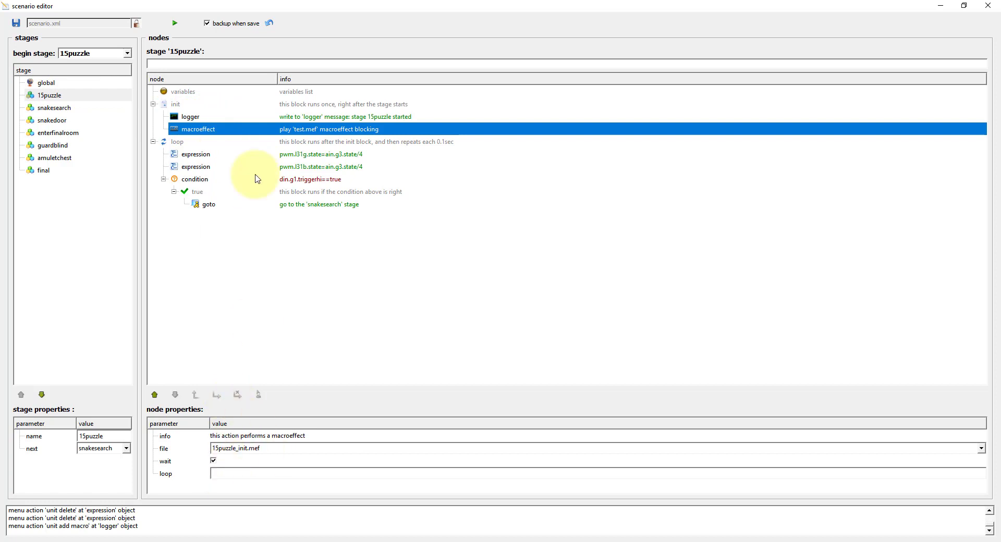
pyautogui.click(16, 24)
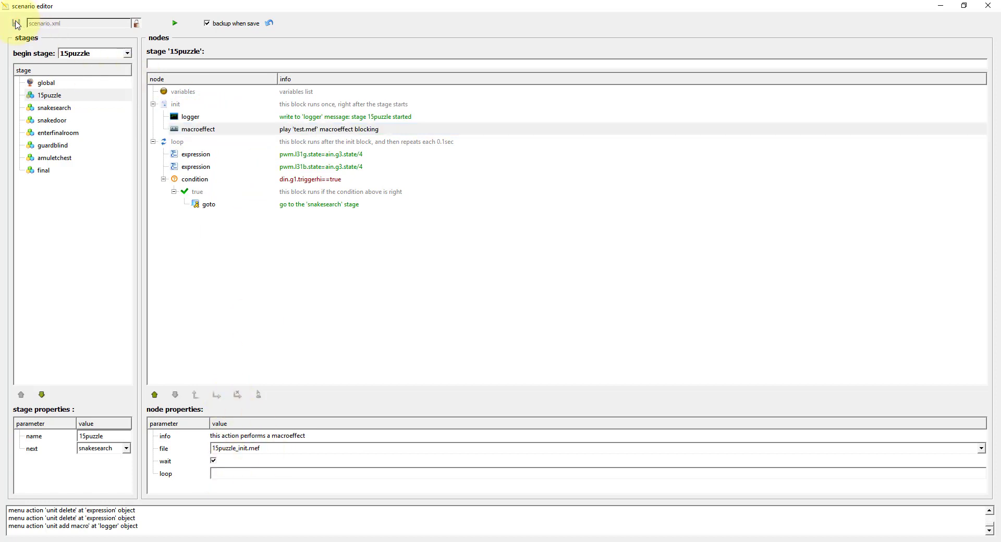
# Step: Delete the pwm.l32r, pwm.l32g and pwm.l32b expressions from the snakesearch stage's init block
pyautogui.click(52, 108)
pyautogui.rightClick(196, 154)
pyautogui.click(197, 166)
pyautogui.rightClick(194, 154)
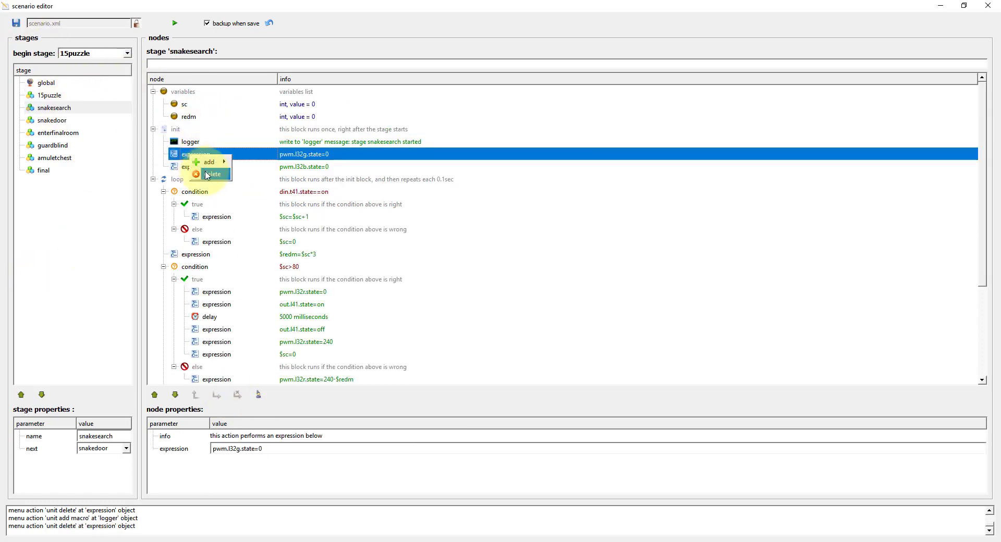
pyautogui.click(211, 173)
pyautogui.rightClick(194, 154)
pyautogui.click(211, 174)
# Step: Add a macroeffect node after the snakesearch init logger, set its file to snakesearch_init.mef, and save the scenario
pyautogui.click(191, 142)
pyautogui.rightClick(190, 142)
pyautogui.moveTo(209, 150)
pyautogui.click(253, 188)
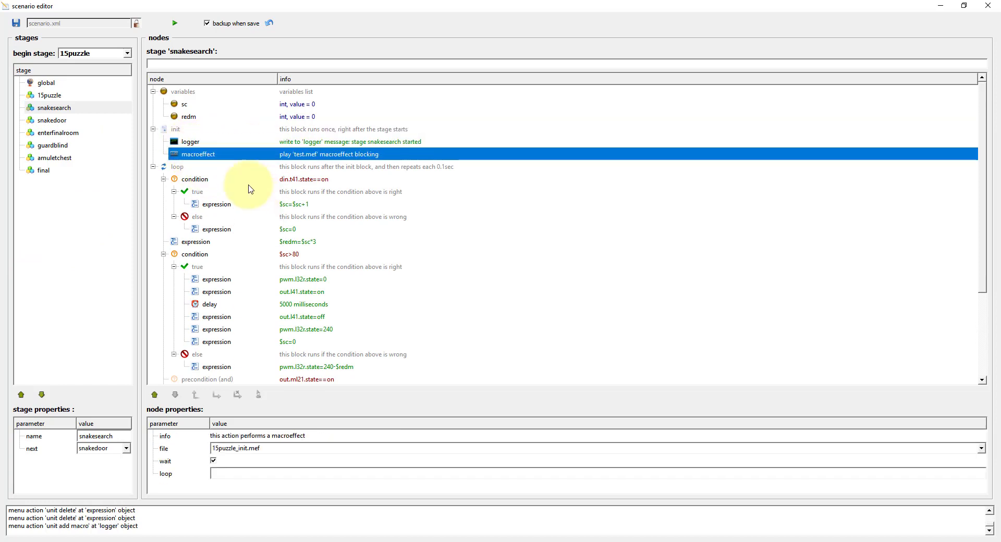
pyautogui.click(260, 448)
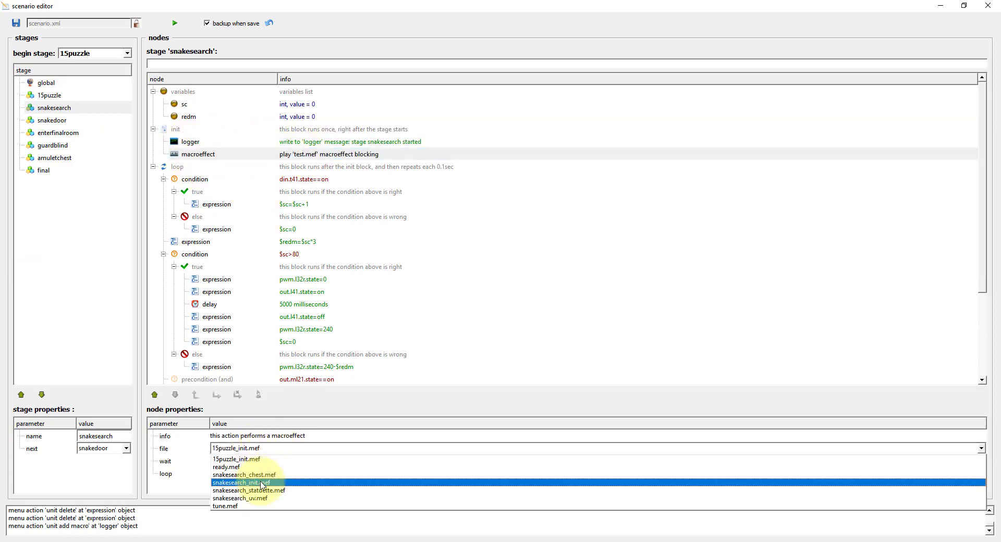
pyautogui.click(242, 483)
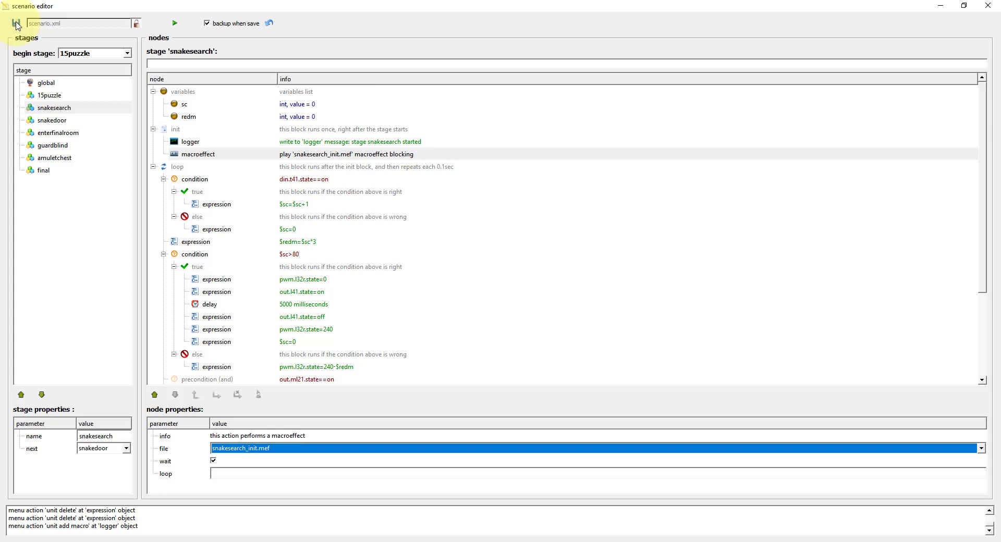
pyautogui.click(16, 24)
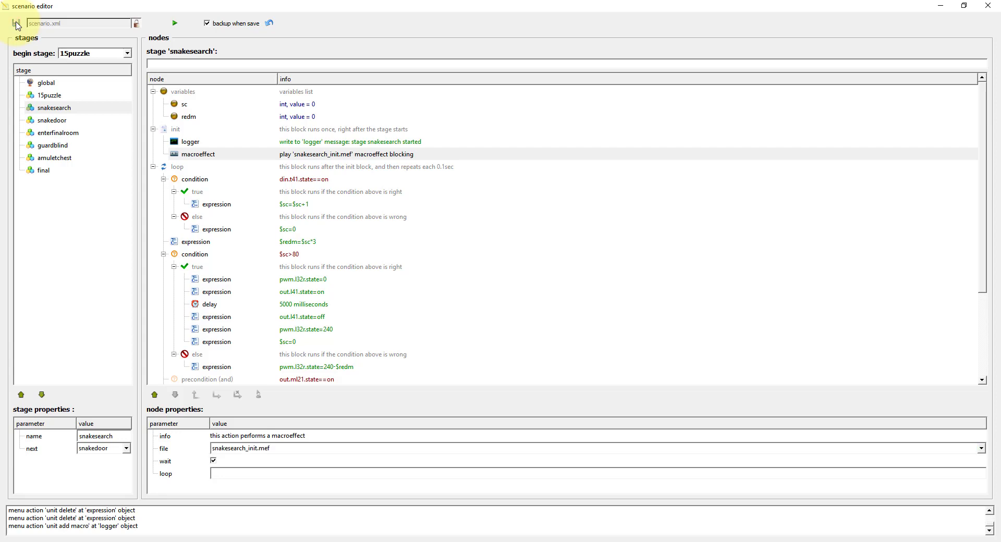
# Step: Compare the nodes under the $sc>80 condition with the snakesearch_uv items in the macroeffects editor, and return to the scenario editor
pyautogui.click(218, 293)
pyautogui.click(215, 305)
pyautogui.click(212, 317)
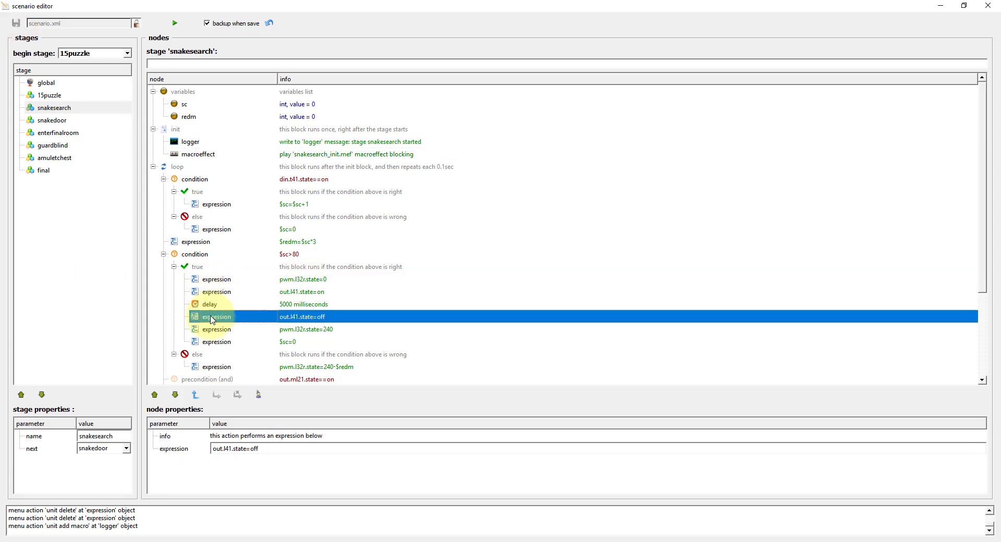
pyautogui.click(217, 330)
pyautogui.moveTo(246, 541)
pyautogui.click(245, 514)
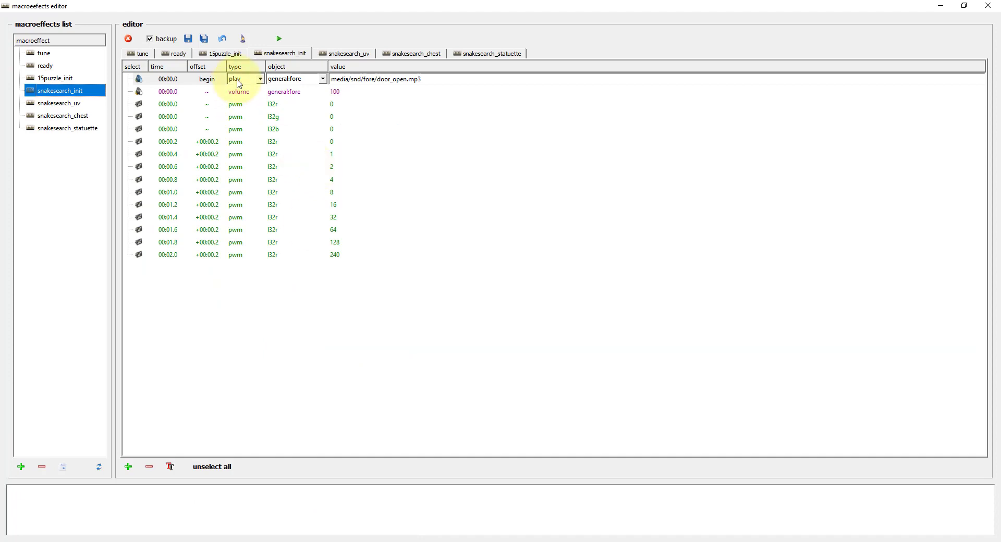
pyautogui.click(60, 103)
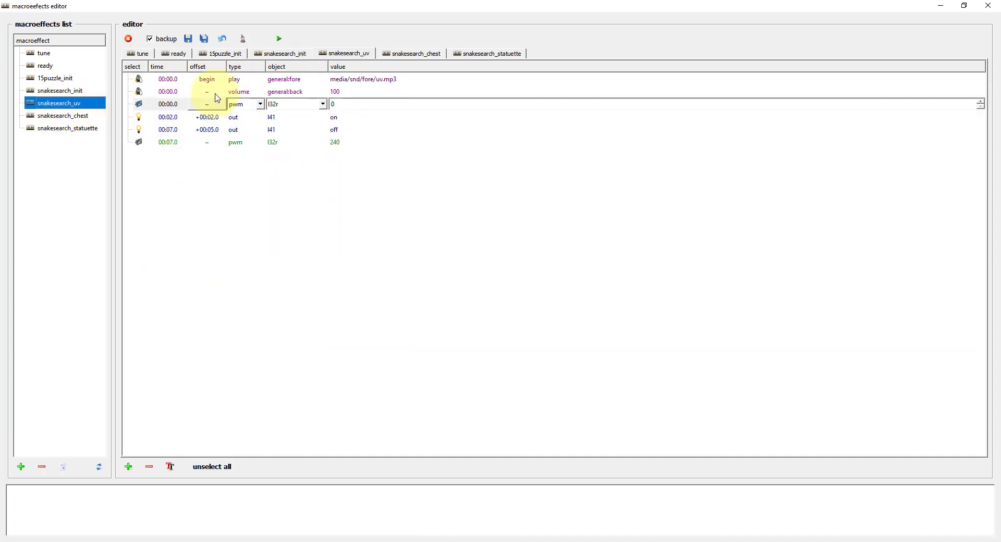
pyautogui.moveTo(249, 541)
pyautogui.click(352, 510)
# Step: Delete the pwm.l32r and out.l41 expressions and the 5000 ms delay from the $sc>80 condition's true block, keeping $sc=0
pyautogui.click(221, 280)
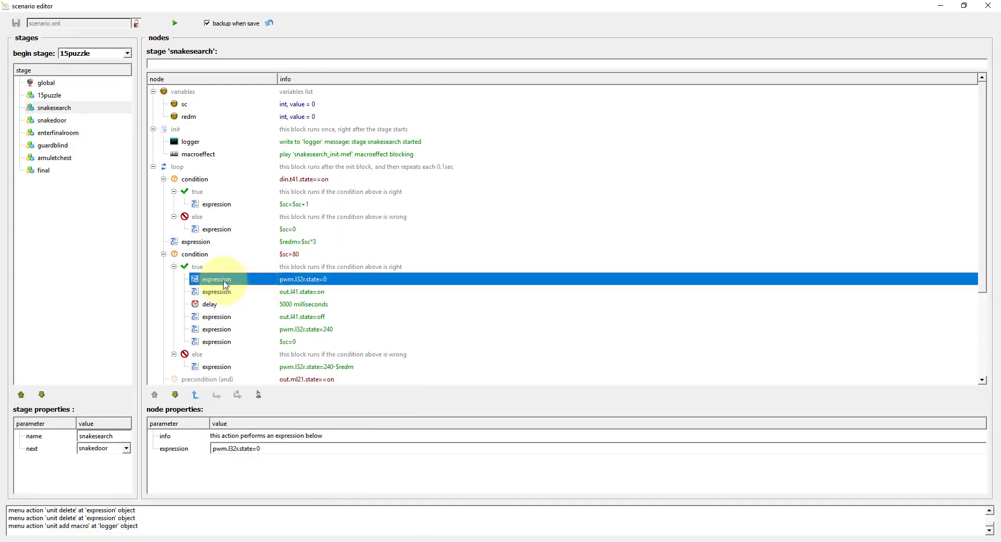
pyautogui.press('Delete')
pyautogui.rightClick(212, 282)
pyautogui.click(232, 302)
pyautogui.rightClick(212, 282)
pyautogui.click(232, 302)
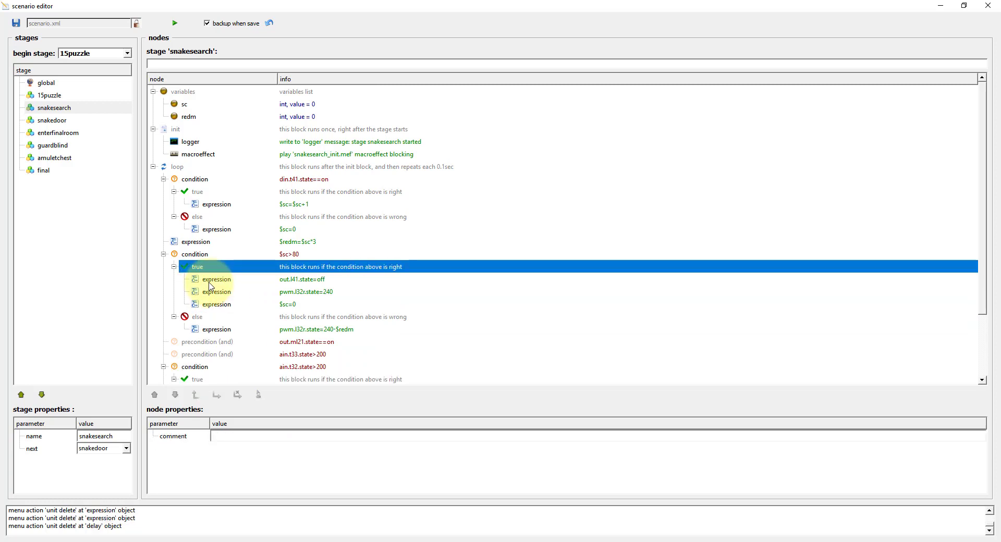
pyautogui.rightClick(211, 283)
pyautogui.click(232, 302)
pyautogui.rightClick(212, 282)
pyautogui.click(232, 301)
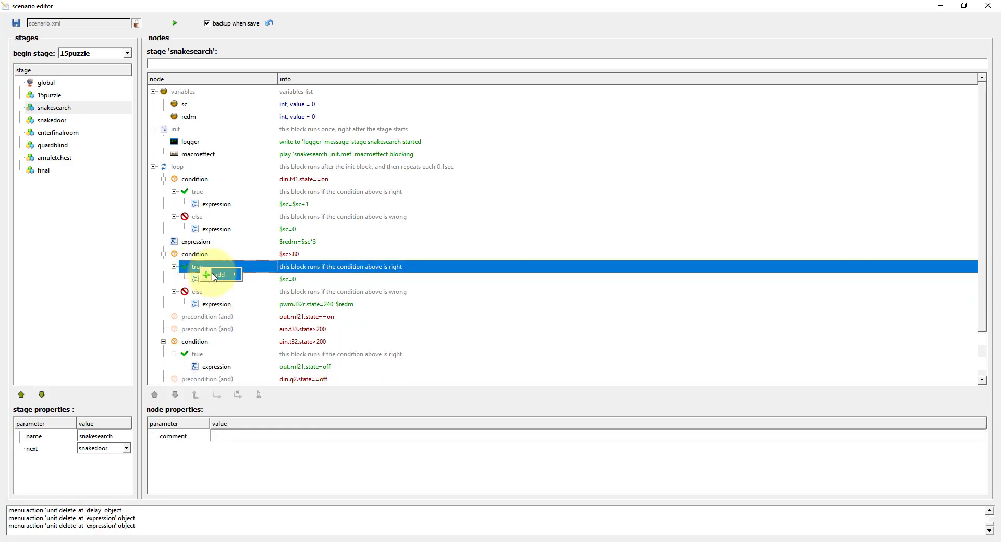
# Step: Add a macroeffect node playing snakesearch_uv.mef to the $sc>80 condition's true block and save the scenario
pyautogui.moveTo(214, 277)
pyautogui.click(261, 288)
pyautogui.click(260, 448)
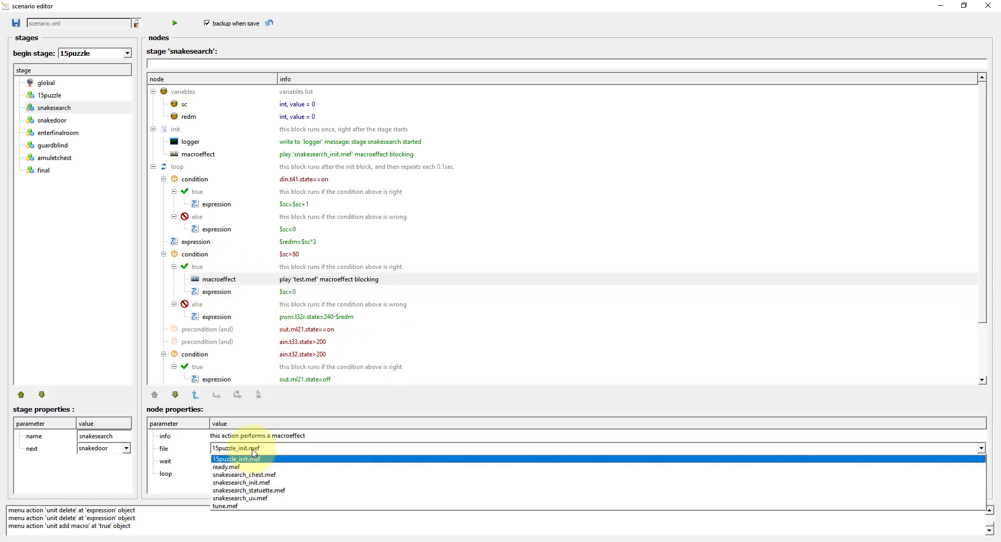
pyautogui.click(257, 501)
pyautogui.click(16, 23)
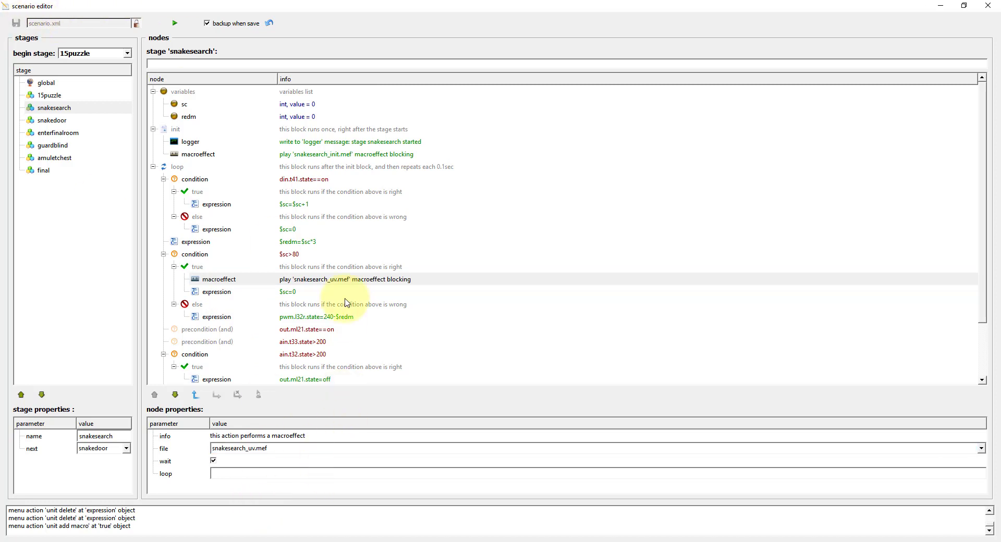
# Step: Add a new condition after the $sc>80 condition in the snakesearch loop and remove its else node
pyautogui.rightClick(201, 254)
pyautogui.moveTo(219, 276)
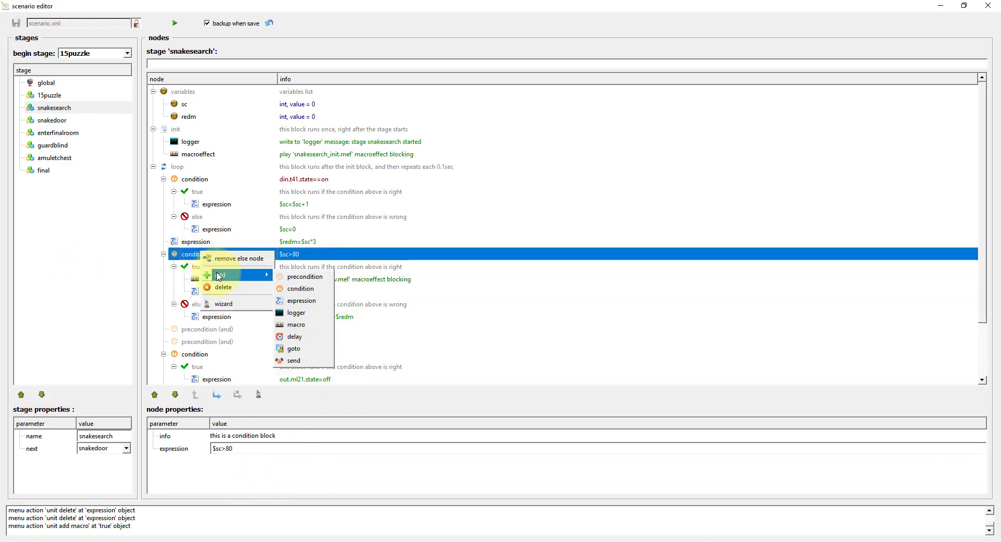
pyautogui.click(301, 288)
pyautogui.scroll(-1, 219, 308)
pyautogui.rightClick(192, 291)
pyautogui.click(238, 299)
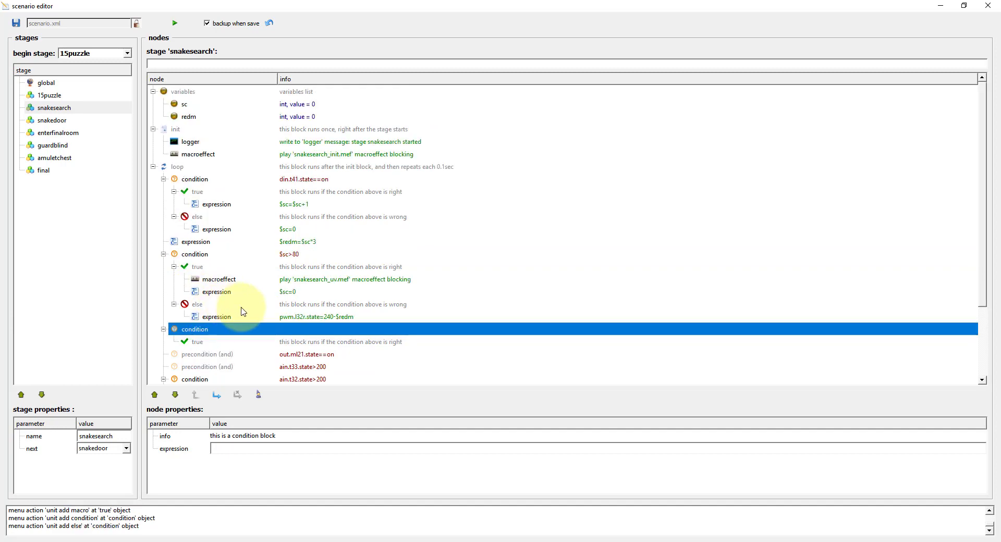
# Step: Use the expressions wizard to set the new condition to din.g2 with trigger type triggerlo
pyautogui.scroll(-2, 242, 310)
pyautogui.click(259, 395)
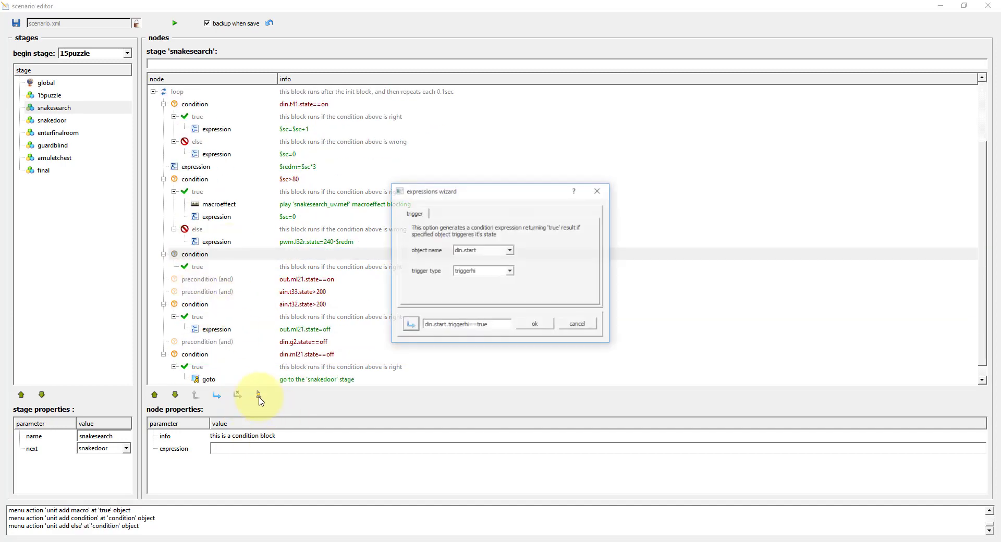
pyautogui.click(494, 254)
pyautogui.click(476, 274)
pyautogui.click(482, 271)
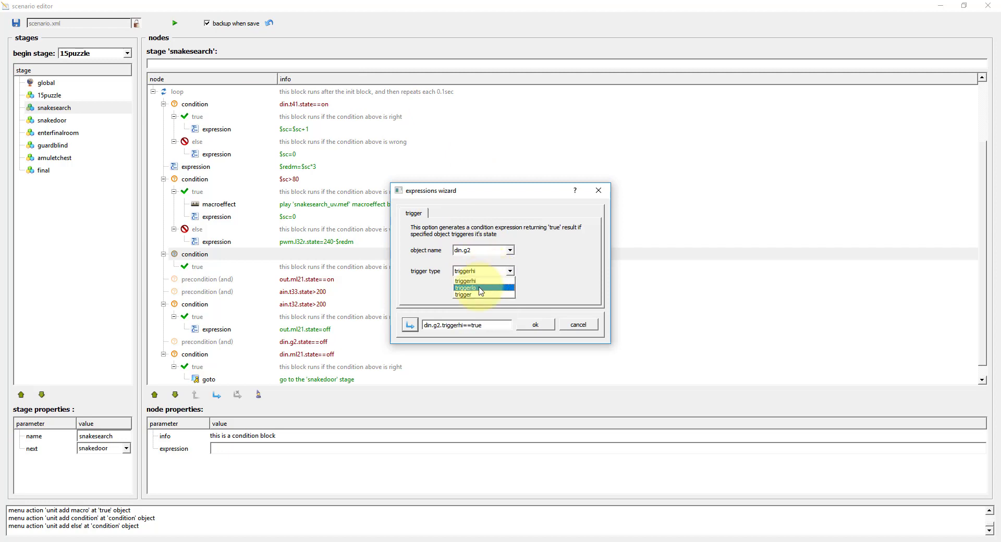
pyautogui.click(478, 286)
pyautogui.click(534, 325)
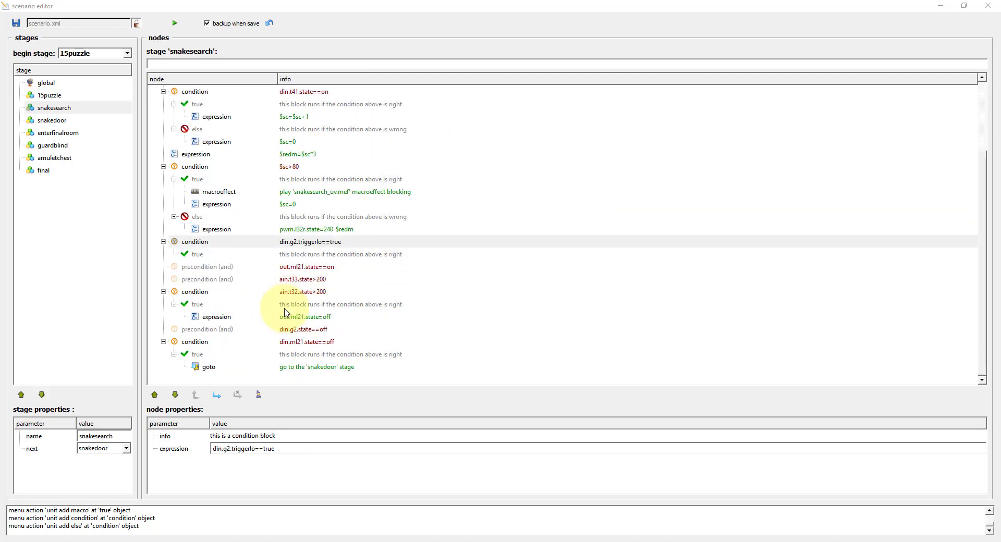
# Step: Add a macroeffect node playing snakesearch_statuette.mef, with wait disabled, to the true block of the din.g2.triggerlo condition
pyautogui.click(208, 342)
pyautogui.click(196, 292)
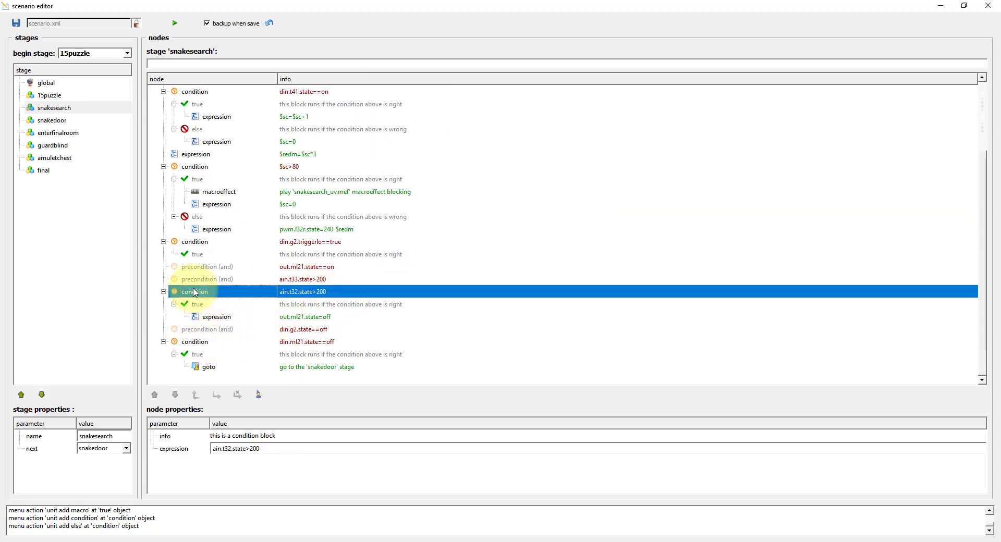
pyautogui.click(196, 242)
pyautogui.click(197, 255)
pyautogui.rightClick(198, 256)
pyautogui.moveTo(211, 263)
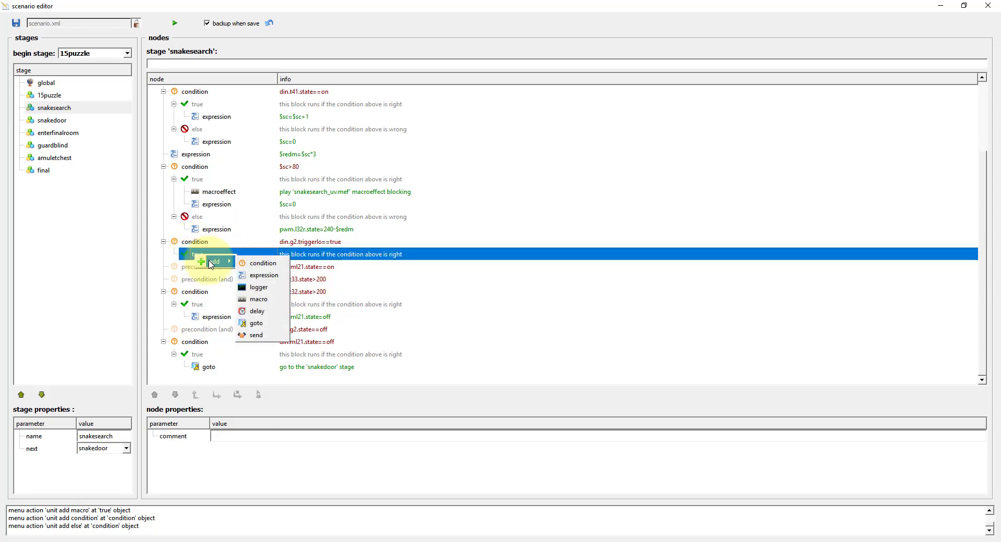
pyautogui.click(258, 299)
pyautogui.click(280, 449)
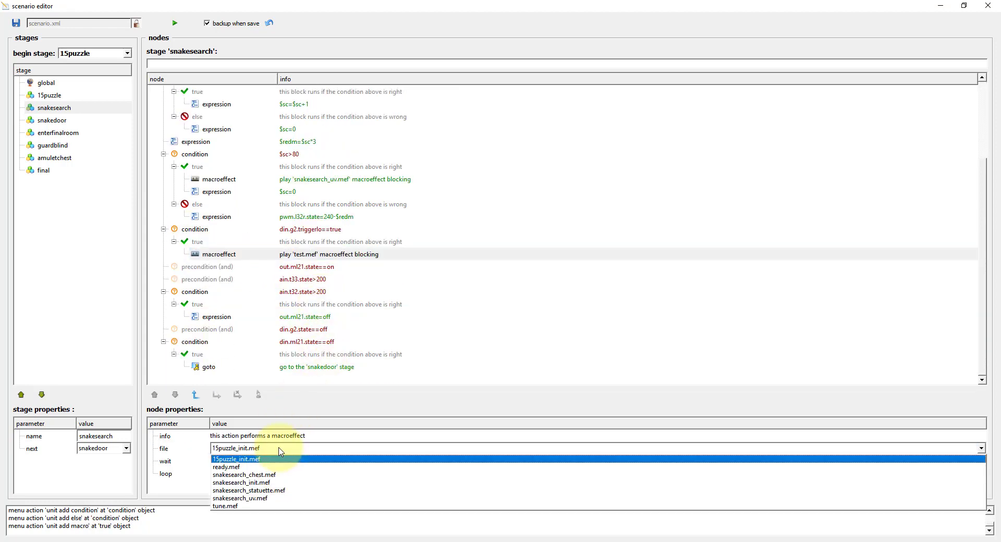
pyautogui.click(285, 492)
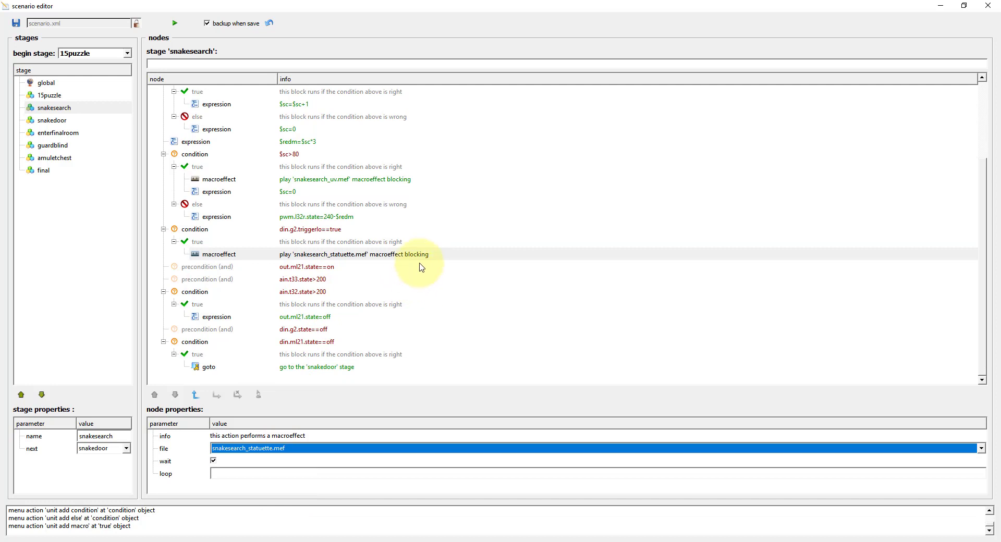
pyautogui.click(16, 23)
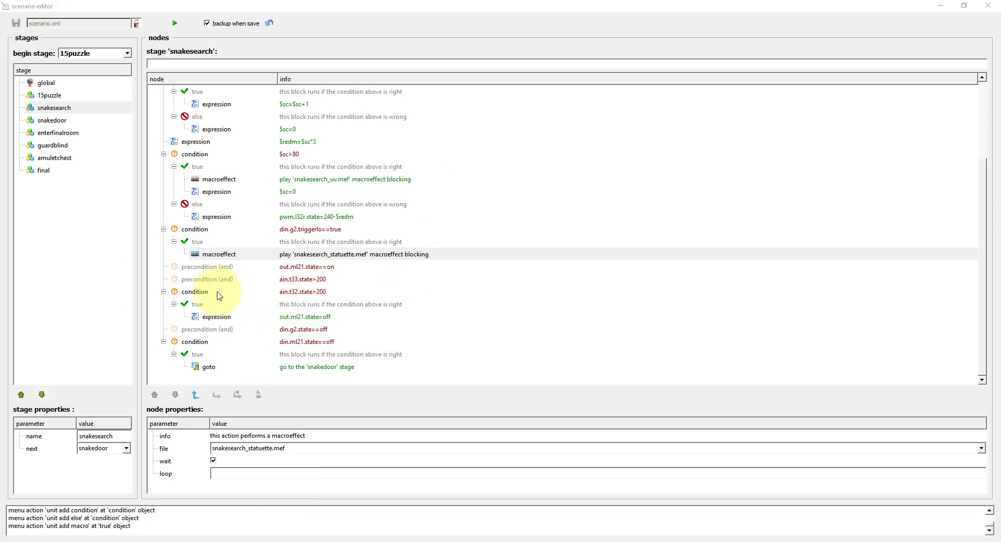
pyautogui.click(214, 254)
pyautogui.click(213, 461)
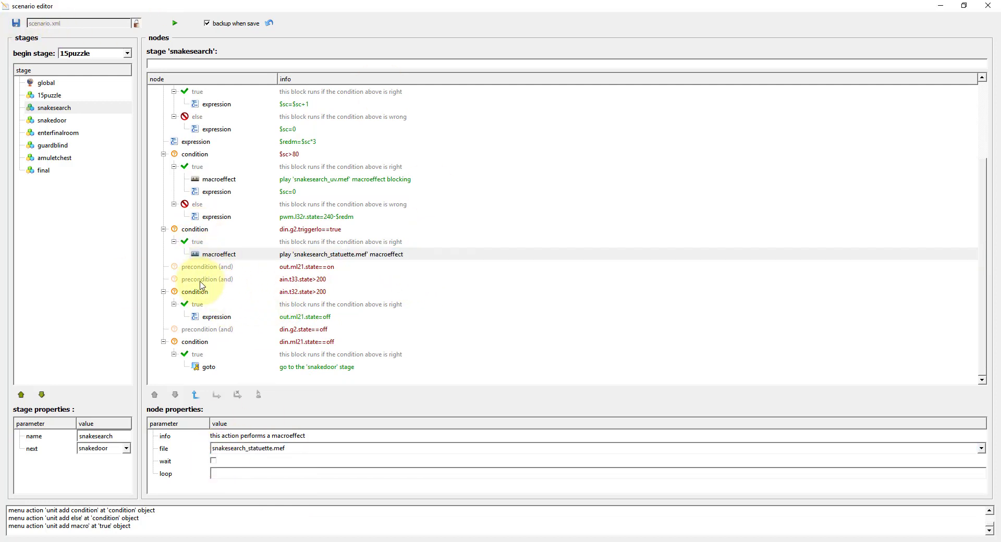
# Step: Replace the out.ml21.state=off expression under the ain.t32.state>200 condition with a macroeffect node playing snakesearch_chest.mef, and save the scenario
pyautogui.click(202, 272)
pyautogui.click(200, 280)
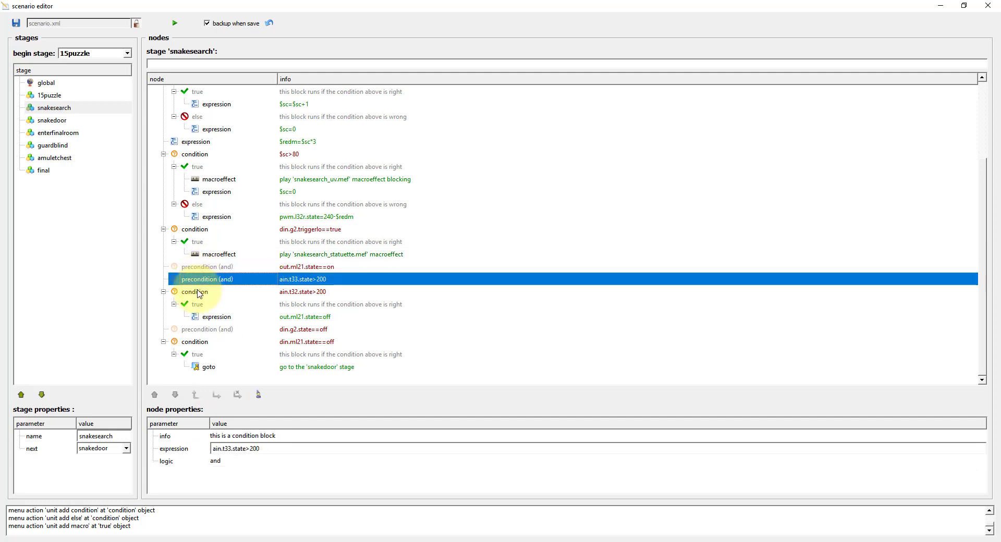
pyautogui.click(212, 319)
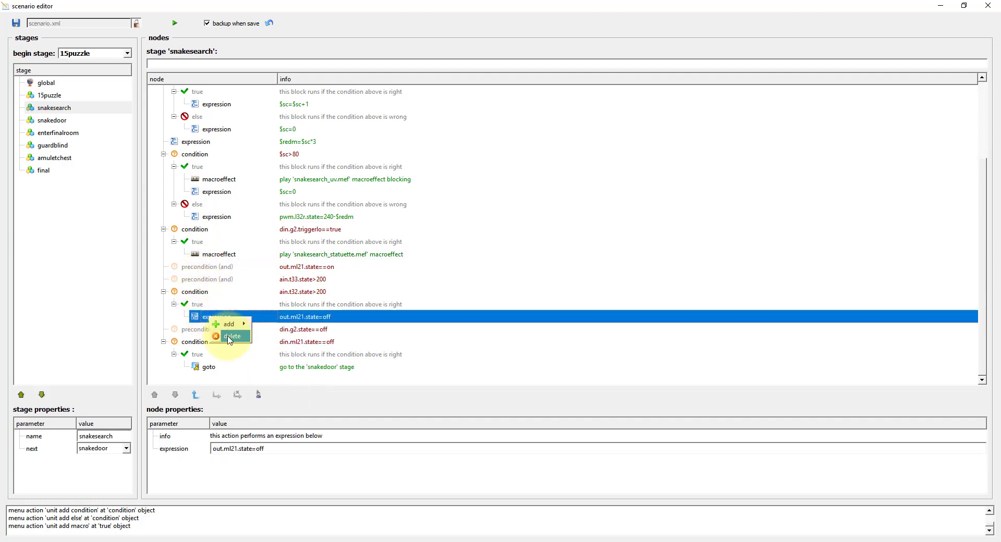
pyautogui.click(231, 336)
pyautogui.moveTo(208, 376)
pyautogui.click(259, 377)
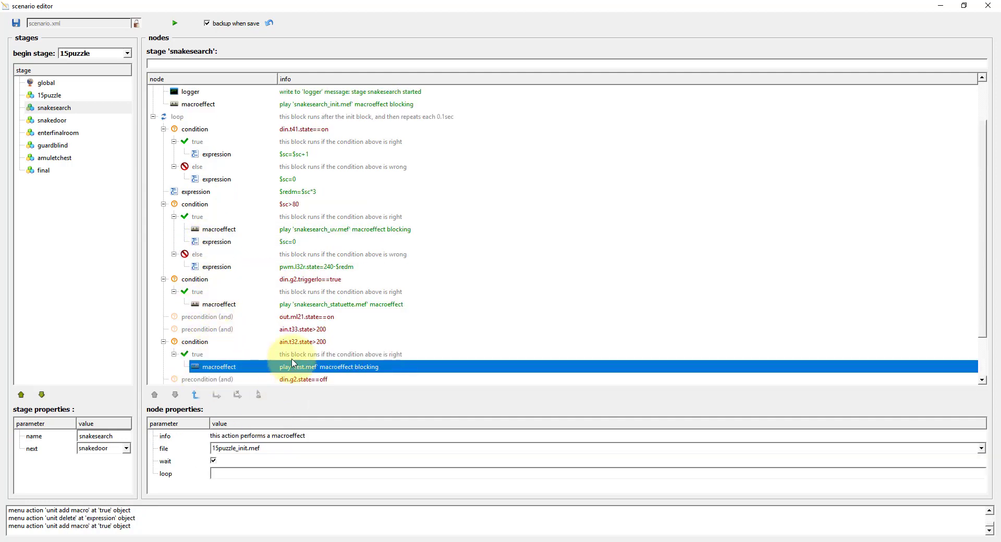
pyautogui.click(264, 449)
pyautogui.click(264, 475)
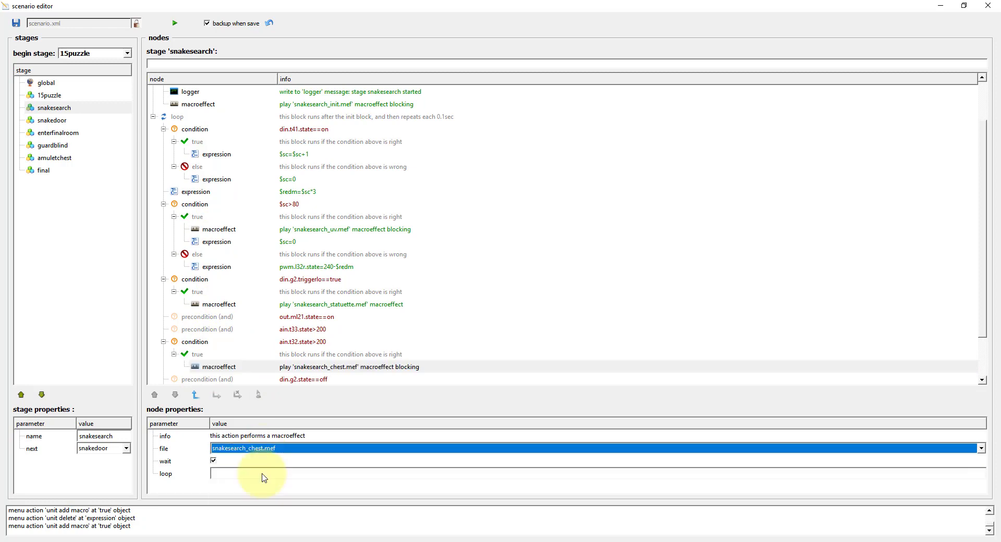
pyautogui.click(15, 23)
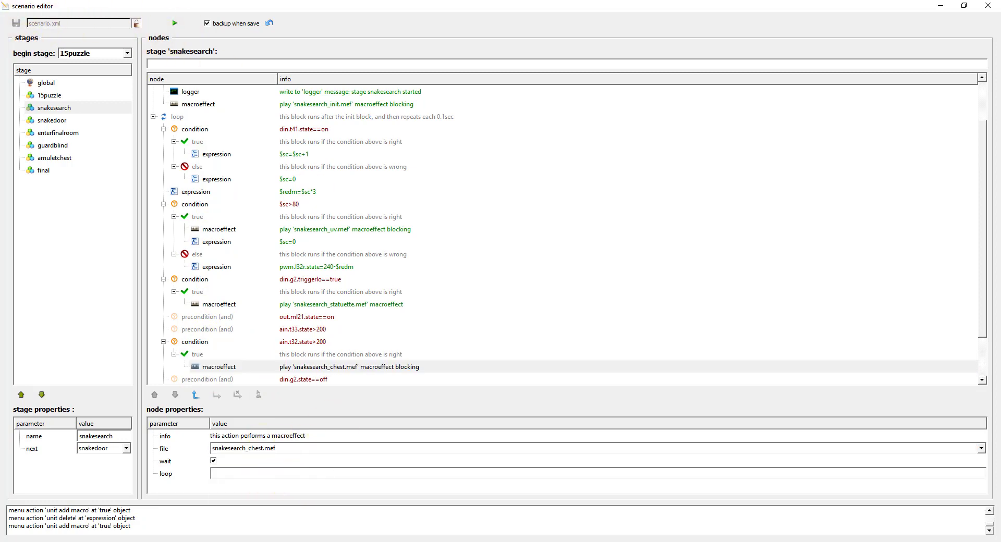
# Step: Switch to the macroeffects editor and create a new macroeffect named snakedoor_init
pyautogui.moveTo(246, 533)
pyautogui.click(266, 512)
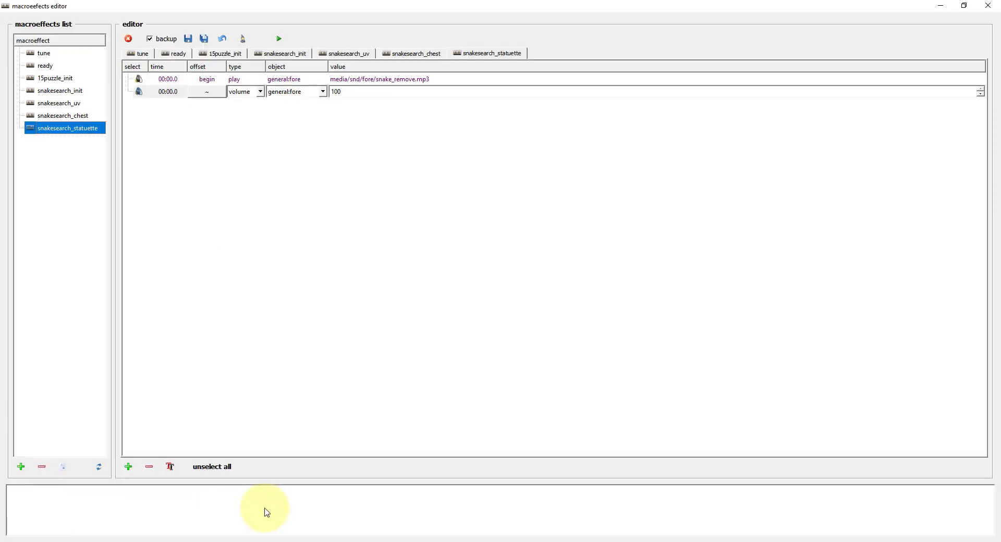
pyautogui.click(23, 467)
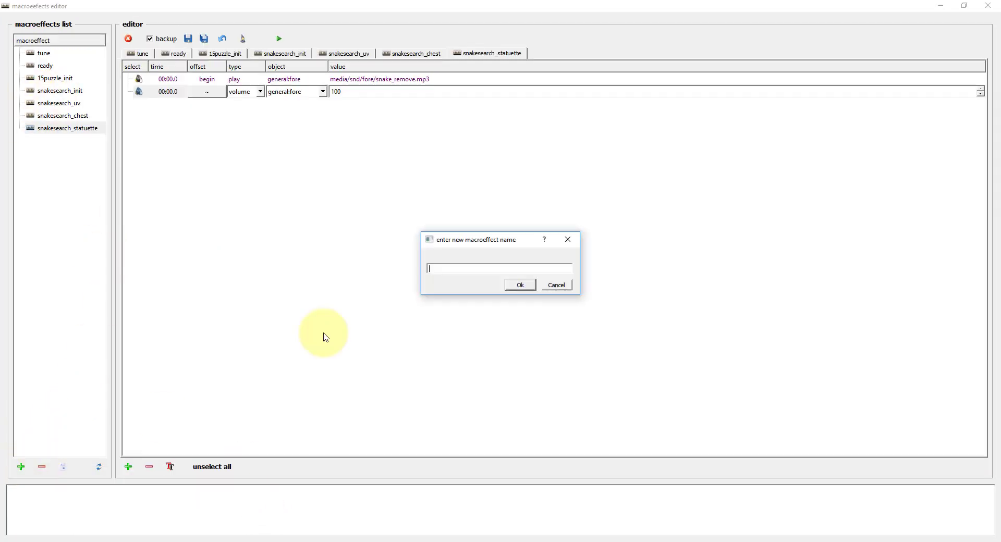
pyautogui.write('snakedoor_init')
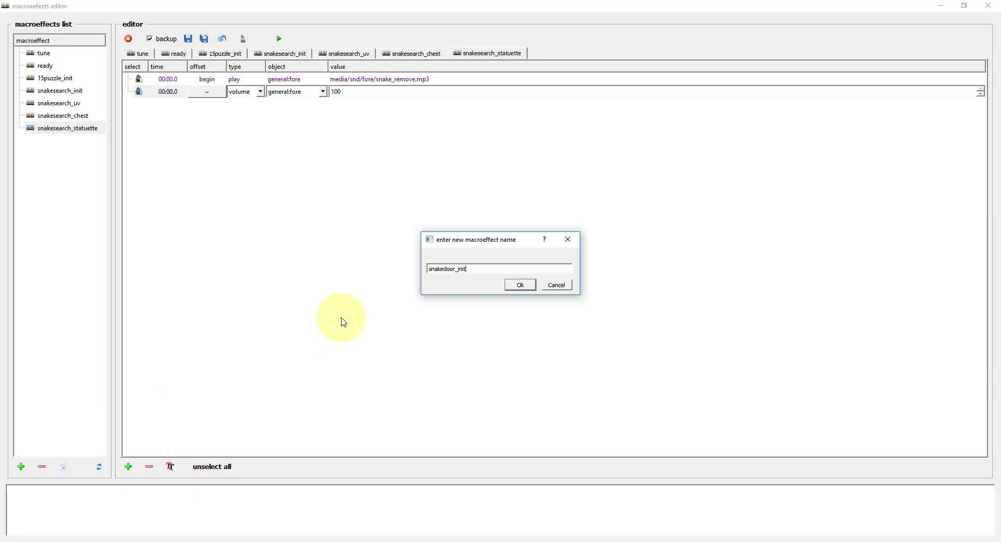
pyautogui.click(520, 285)
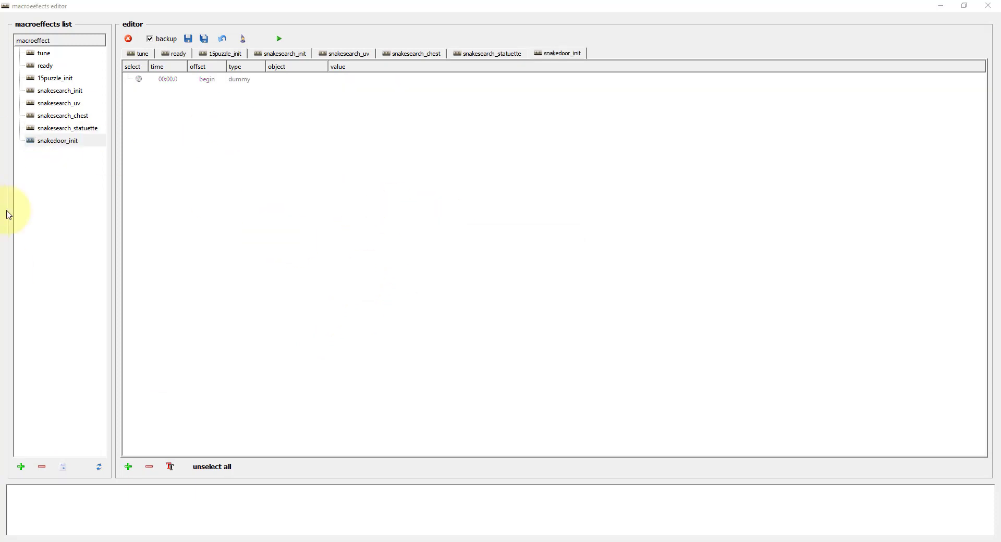
# Step: Set the first snakedoor_init item to play media/snd/back/middle.mp3 on general:back with the loop option
pyautogui.doubleClick(244, 80)
pyautogui.click(243, 80)
pyautogui.click(241, 102)
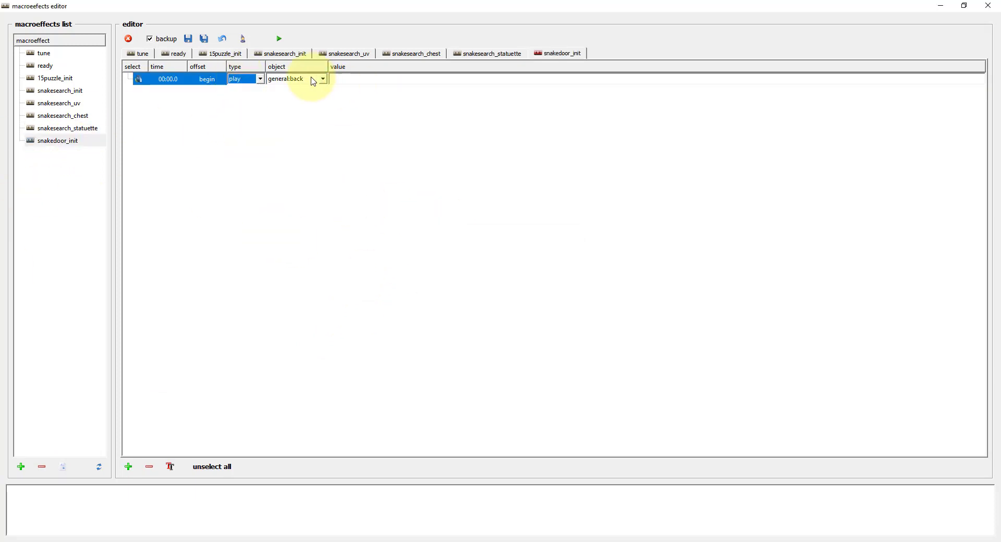
pyautogui.doubleClick(356, 76)
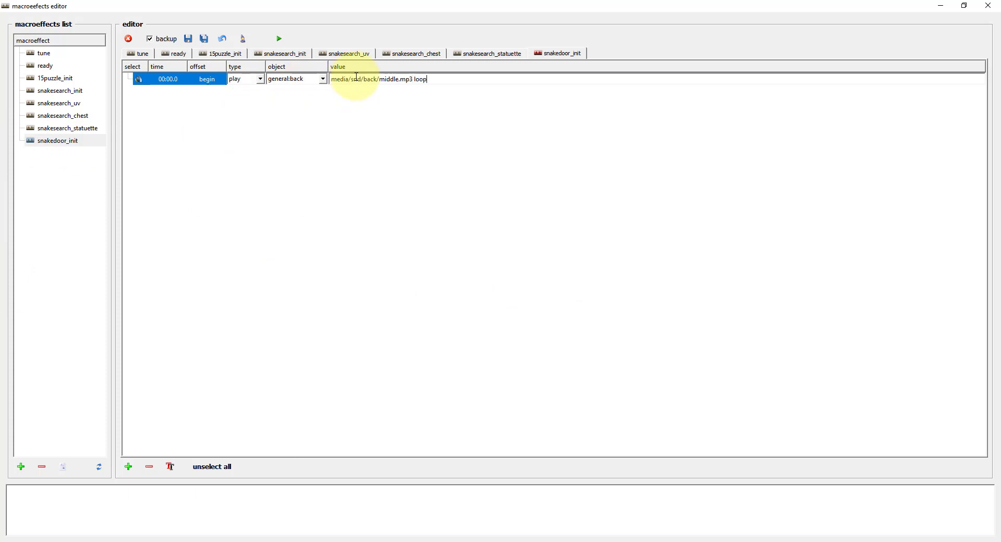
# Step: Duplicate the play item in snakedoor_init and open the type choices of the copy
pyautogui.rightClick(197, 78)
pyautogui.click(224, 109)
pyautogui.click(245, 91)
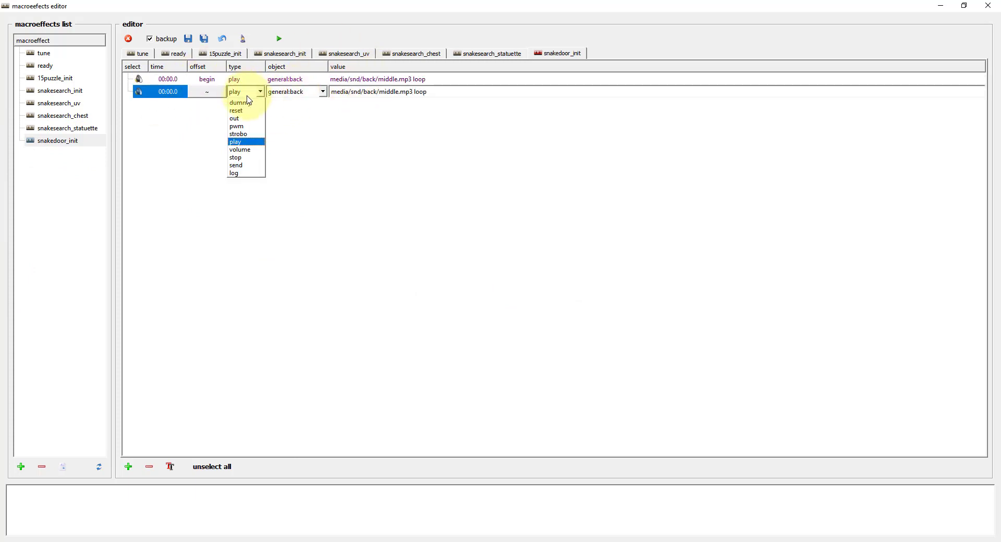
# Step: Make the second snakedoor_init effect a volume of 50 on general:back and append a pwm effect for l31r
pyautogui.click(240, 150)
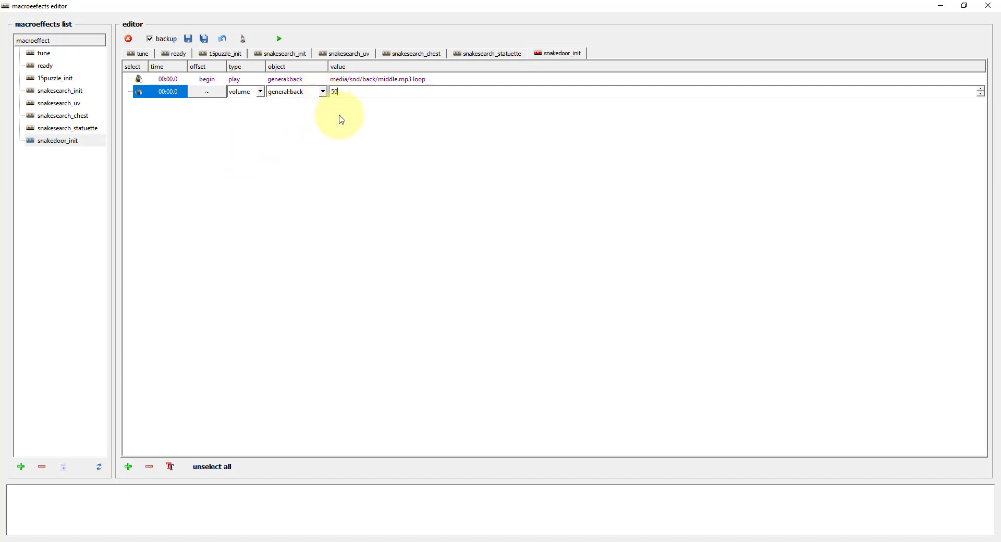
pyautogui.rightClick(150, 99)
pyautogui.moveTo(183, 105)
pyautogui.click(241, 107)
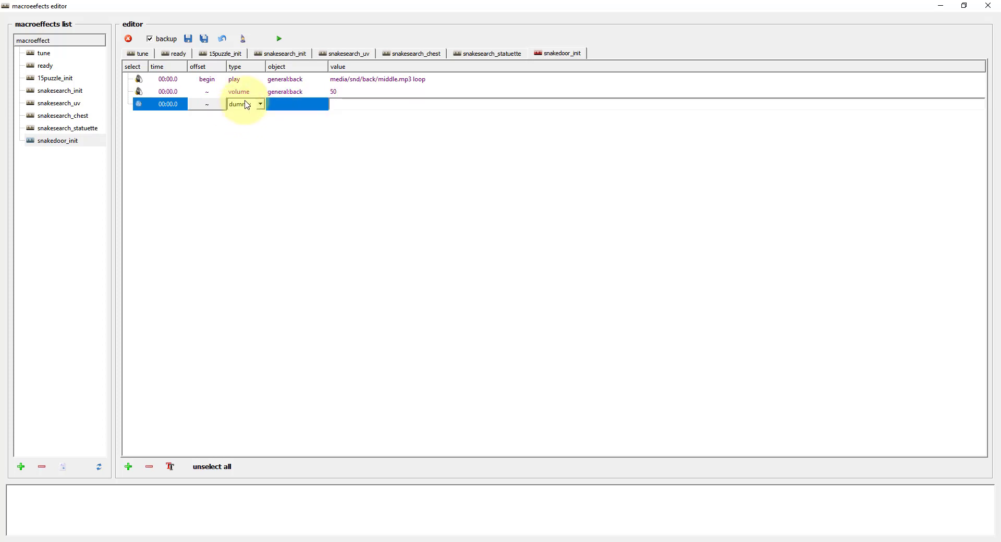
pyautogui.click(242, 104)
pyautogui.click(239, 133)
# Step: Duplicate the l31r pwm effect five times in snakedoor_init
pyautogui.rightClick(197, 106)
pyautogui.click(229, 134)
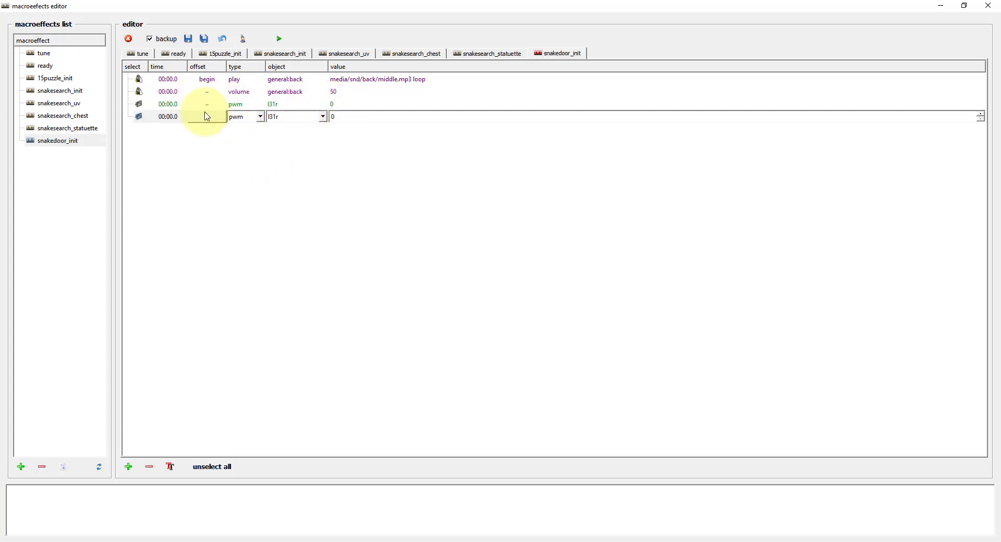
pyautogui.rightClick(206, 116)
pyautogui.click(224, 146)
pyautogui.rightClick(209, 130)
pyautogui.click(234, 160)
pyautogui.rightClick(211, 144)
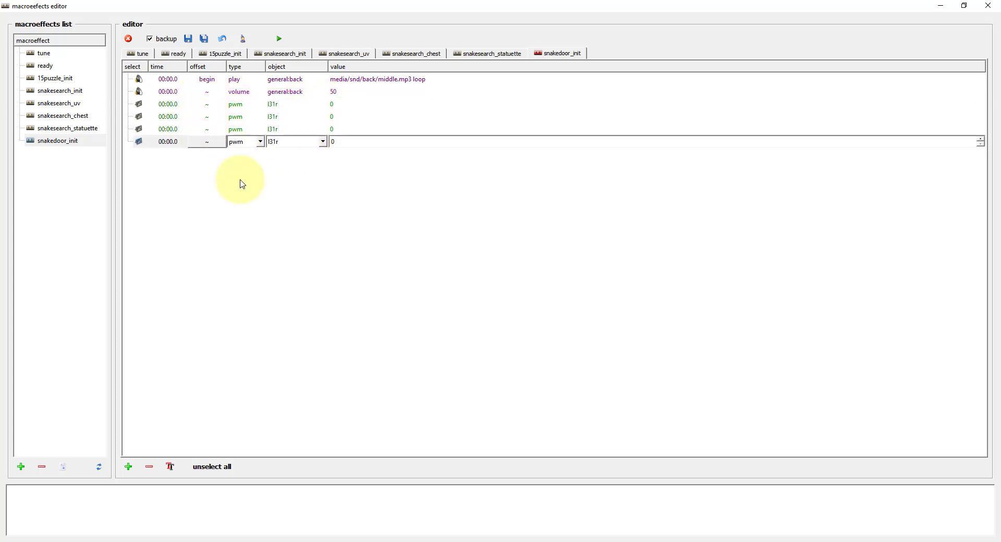
pyautogui.click(241, 172)
pyautogui.rightClick(214, 155)
pyautogui.click(241, 186)
# Step: Assign the five duplicated pwm effects to the objects l31g, l31b, l32r, l32g and l32b in order
pyautogui.click(285, 120)
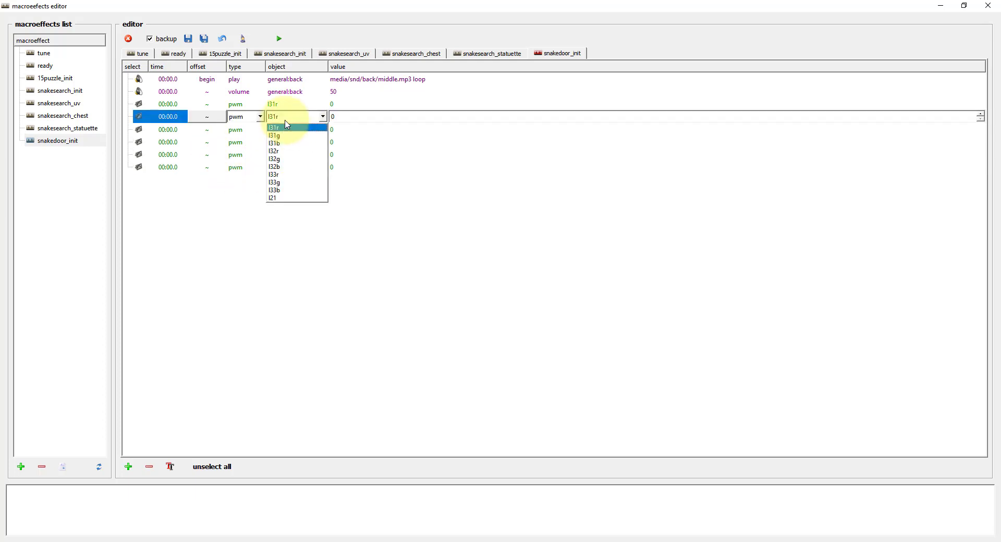
pyautogui.click(287, 135)
pyautogui.click(287, 131)
pyautogui.click(293, 156)
pyautogui.click(293, 145)
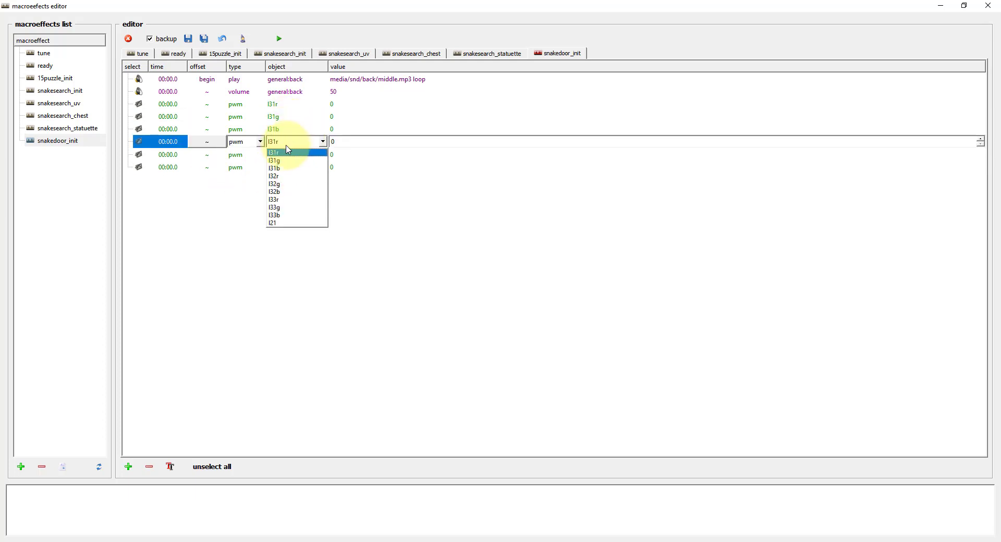
pyautogui.click(285, 176)
pyautogui.click(290, 155)
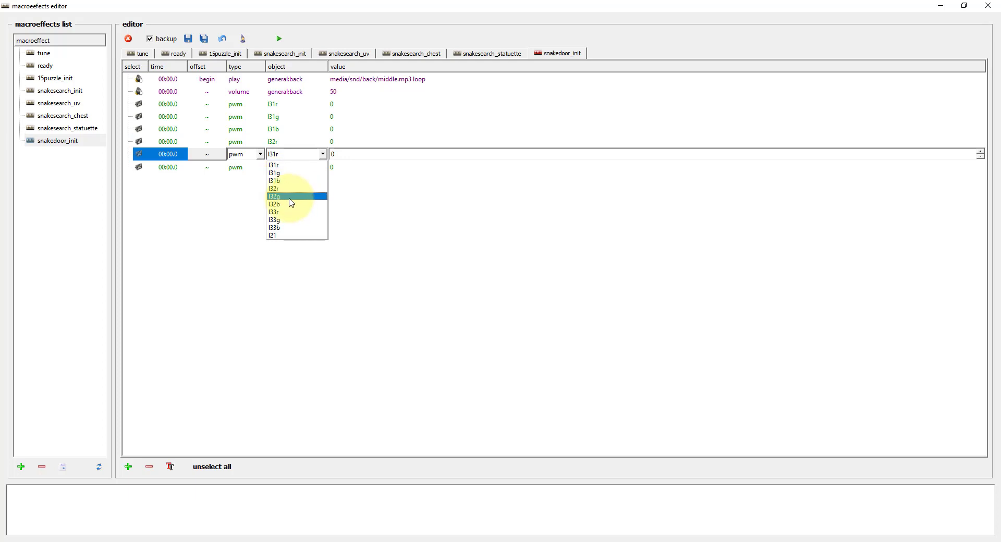
pyautogui.click(284, 196)
pyautogui.click(286, 167)
pyautogui.click(292, 167)
pyautogui.click(284, 216)
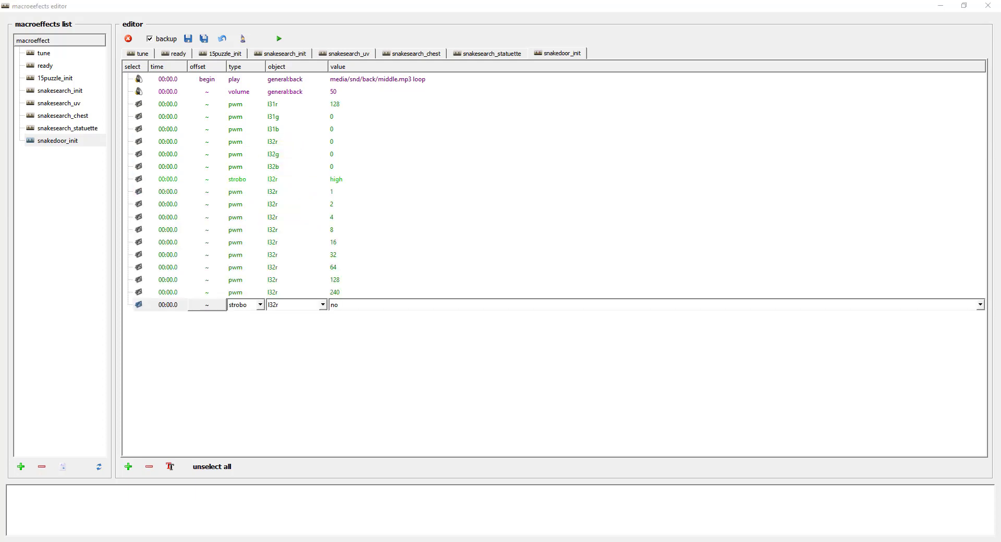
# Step: Give the l32r pwm effects with values 1 and 2 a time offset of +00:00.3 each
pyautogui.click(207, 193)
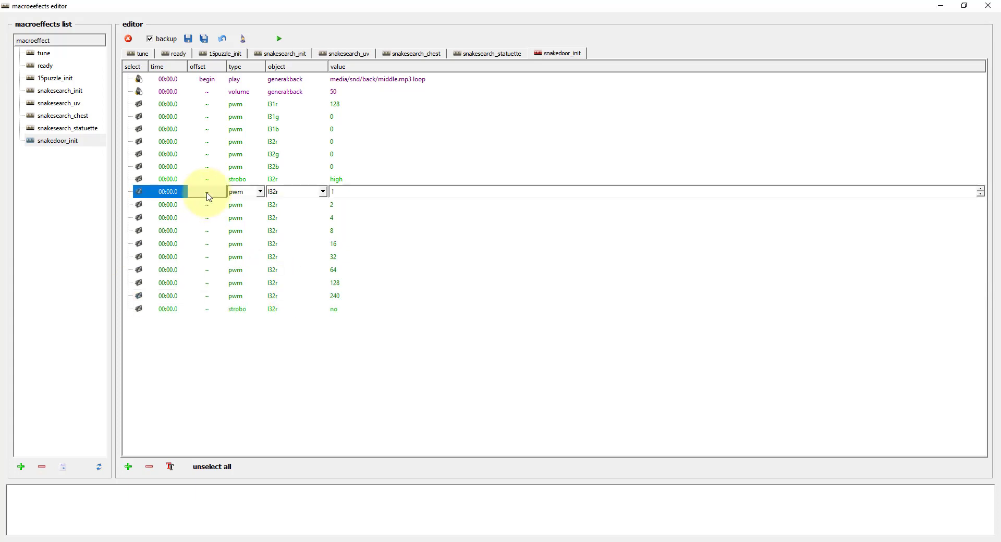
pyautogui.click(236, 211)
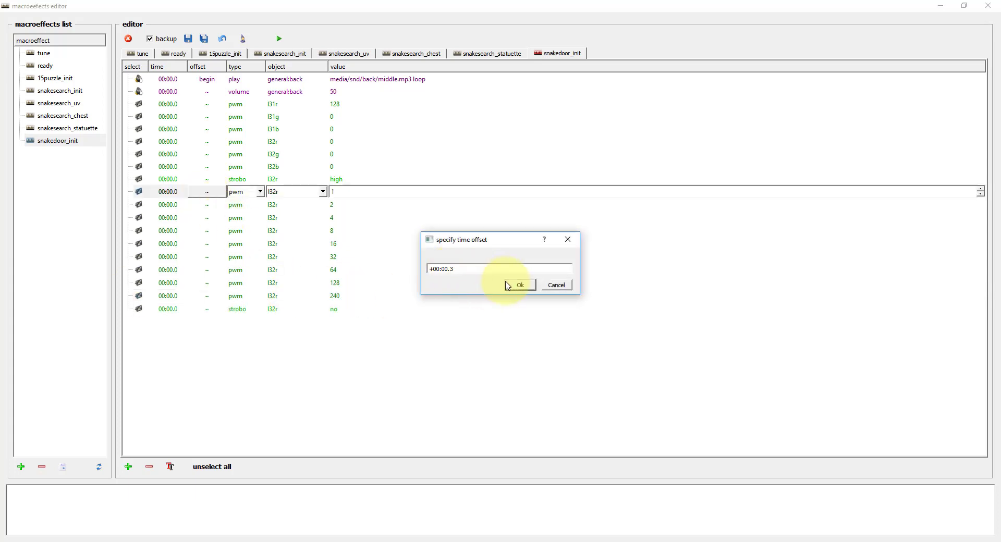
pyautogui.click(507, 285)
pyautogui.click(207, 205)
pyautogui.click(208, 205)
pyautogui.click(236, 224)
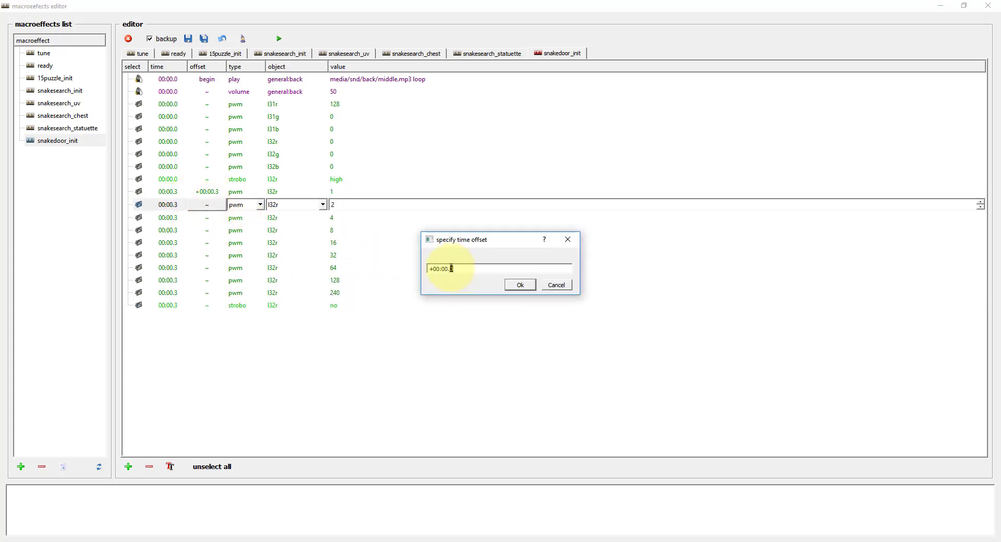
pyautogui.click(517, 285)
# Step: Give the l32r pwm effects with values 4 and 8 a time offset of +00:00.3 each
pyautogui.click(207, 217)
pyautogui.click(207, 217)
pyautogui.click(236, 237)
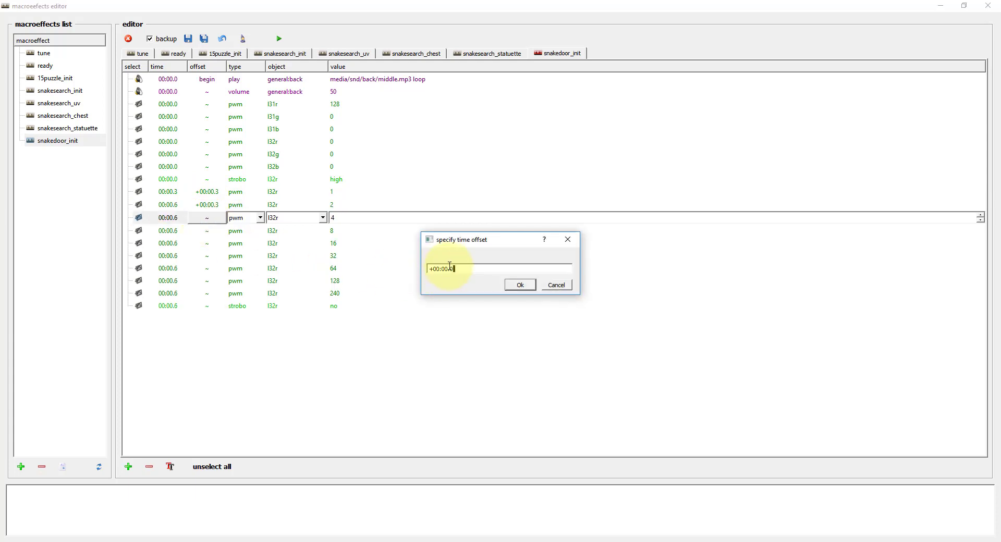
pyautogui.click(520, 285)
pyautogui.click(207, 231)
pyautogui.click(207, 230)
pyautogui.click(236, 249)
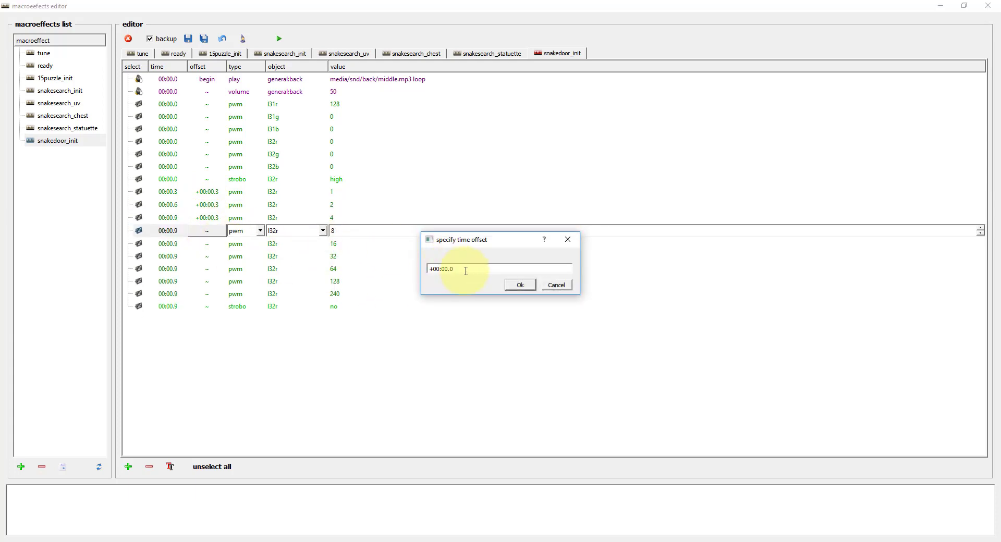
pyautogui.click(516, 285)
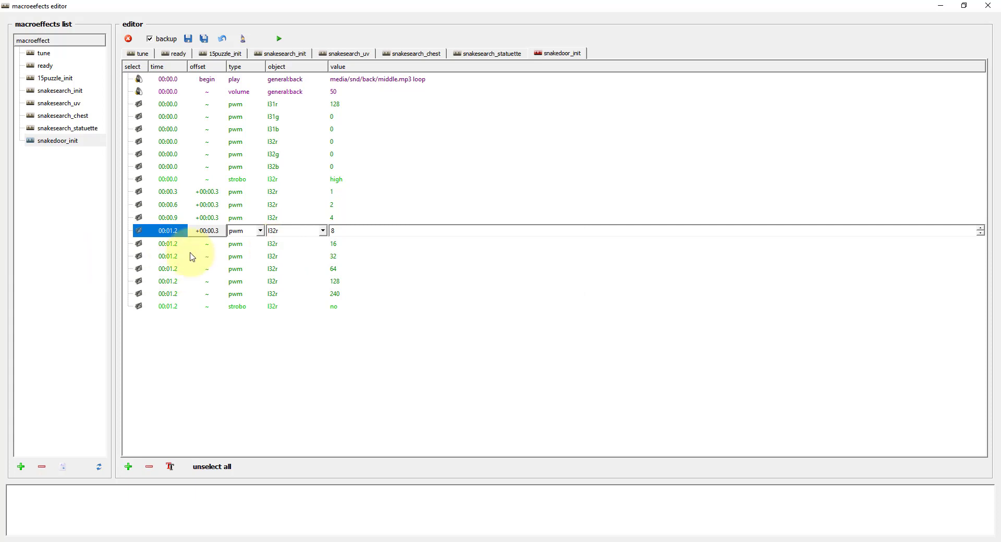
# Step: Give the l32r pwm effects with values 16 and 32 a time offset of +00:00.3 each
pyautogui.click(208, 243)
pyautogui.click(208, 243)
pyautogui.click(237, 263)
pyautogui.click(520, 285)
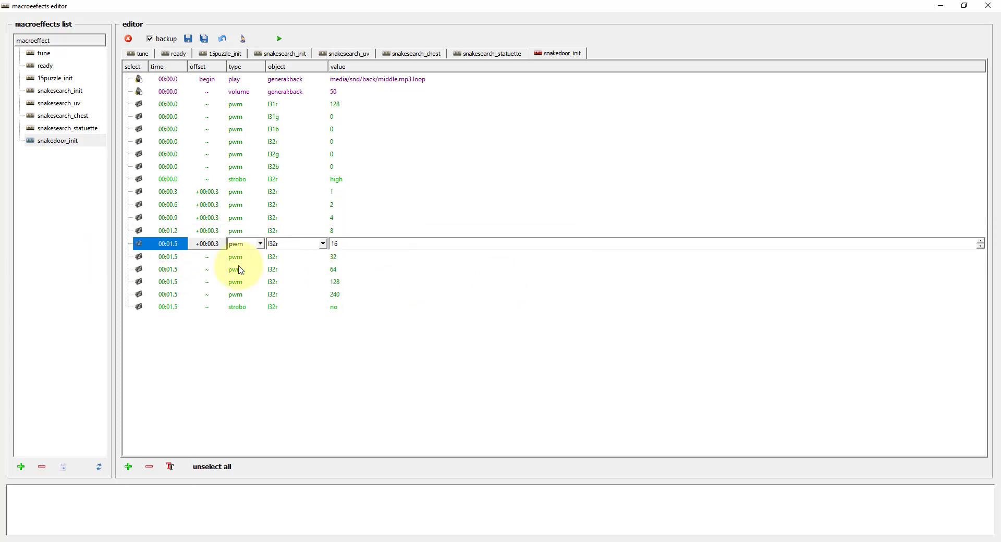
pyautogui.click(207, 257)
pyautogui.click(207, 257)
pyautogui.click(237, 276)
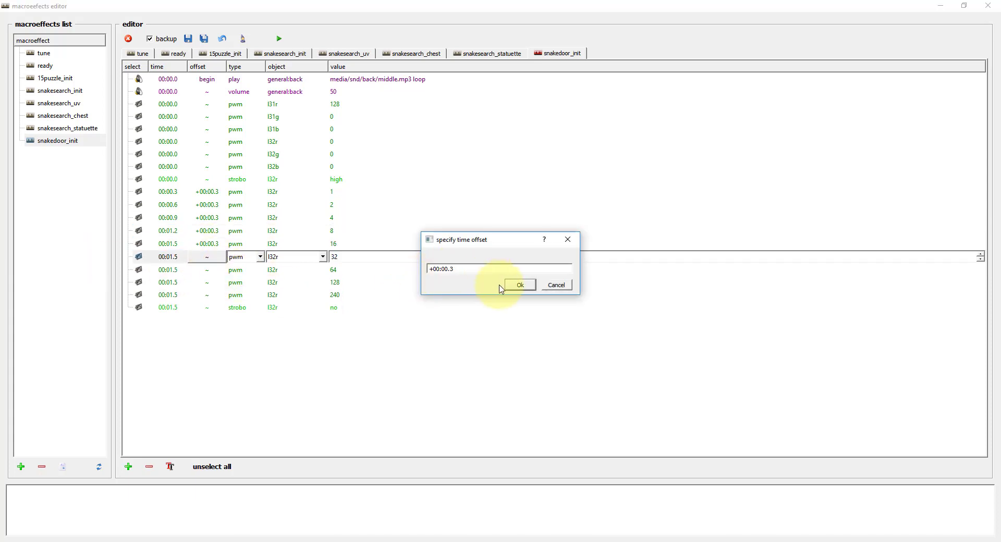
pyautogui.click(520, 284)
# Step: Give the l32r pwm effects with values 64 and 128 a time offset of +00:00.3 each
pyautogui.click(208, 270)
pyautogui.click(207, 270)
pyautogui.click(236, 288)
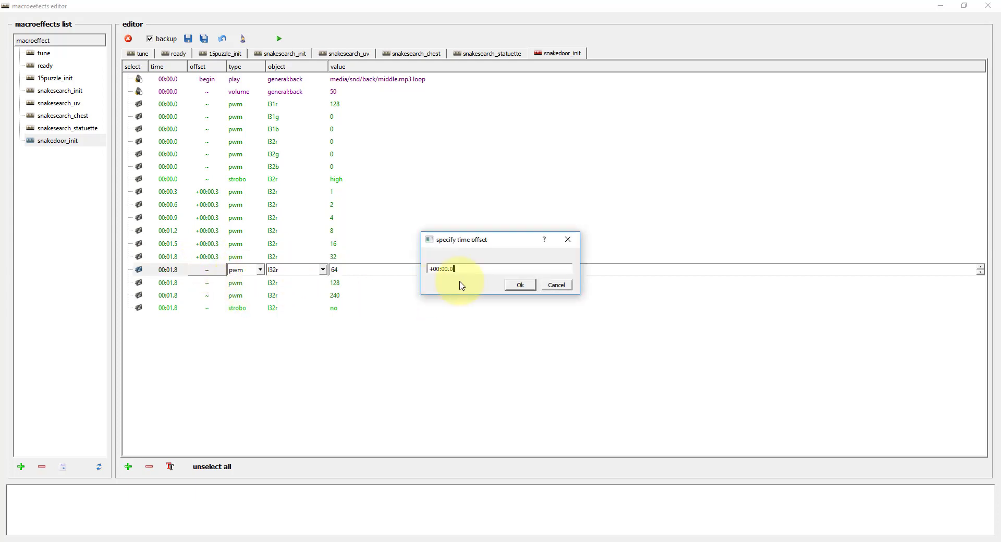
pyautogui.click(520, 284)
pyautogui.click(207, 283)
pyautogui.click(207, 283)
pyautogui.click(266, 310)
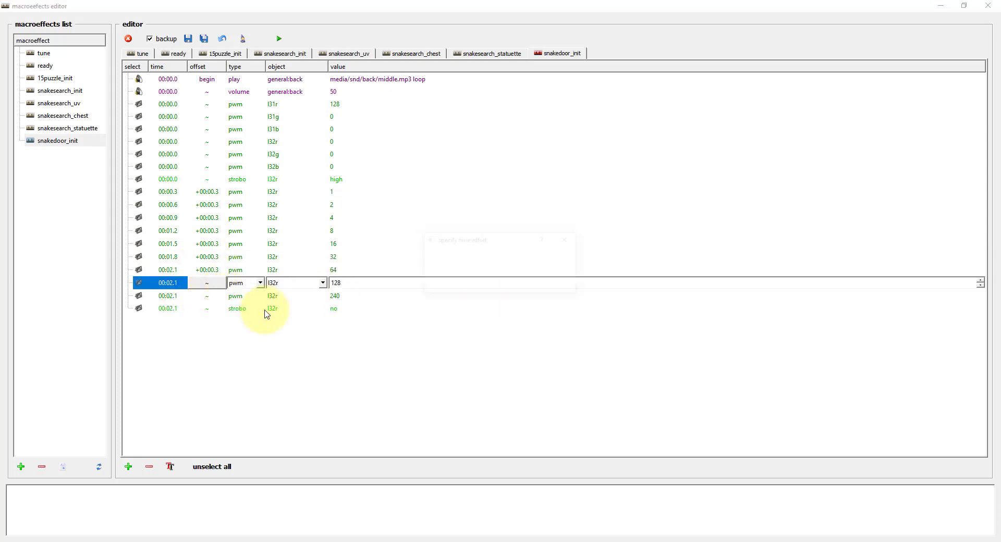
pyautogui.click(520, 284)
# Step: Give the l32r pwm effect with value 240 a time offset of +00:00.3
pyautogui.click(207, 296)
pyautogui.click(208, 295)
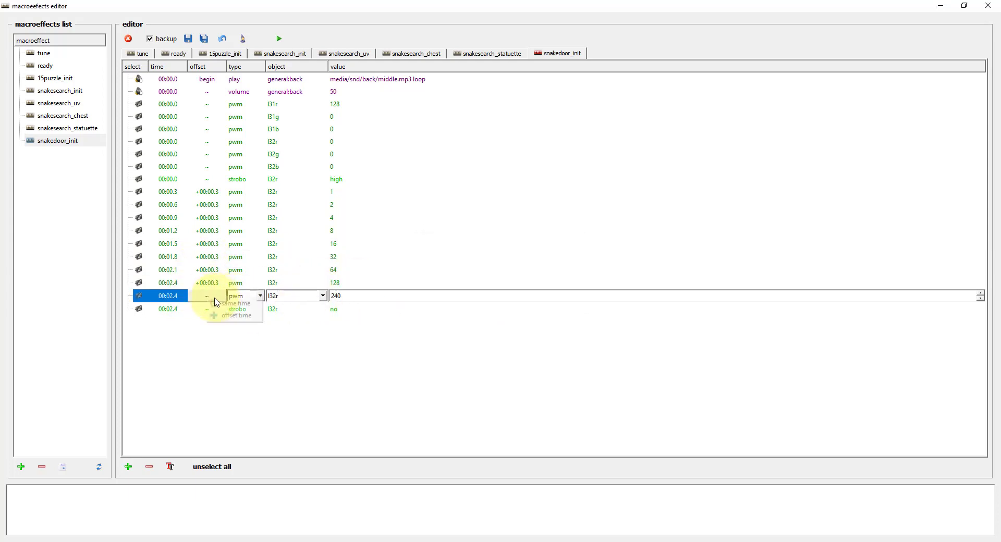
pyautogui.click(236, 315)
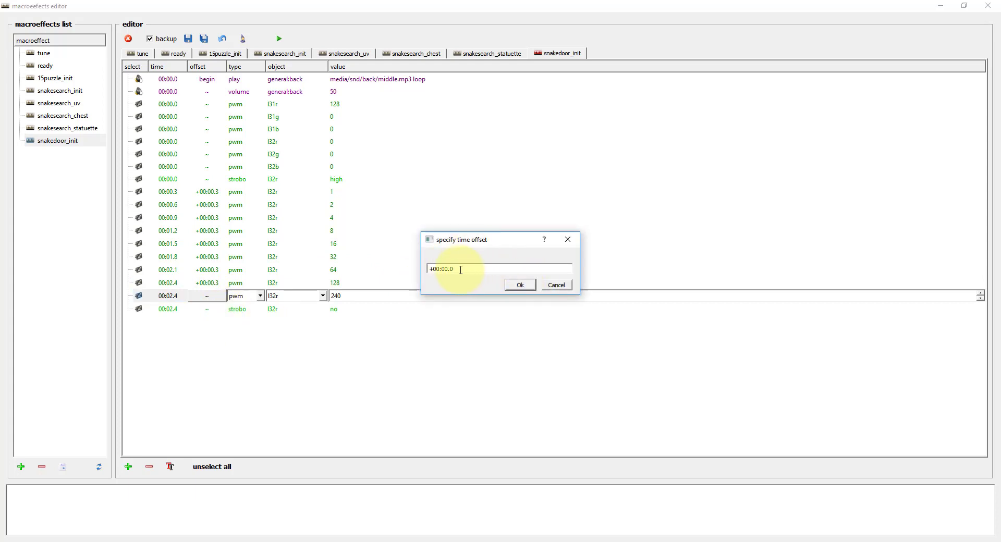
pyautogui.click(512, 288)
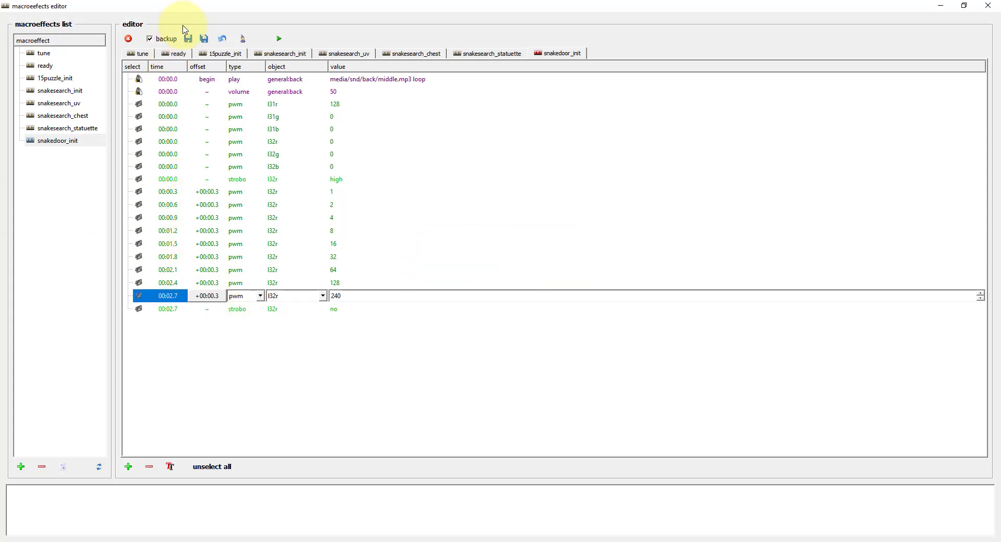
# Step: Create a new macroeffect named enterfinal_init and open it for editing
pyautogui.click(20, 467)
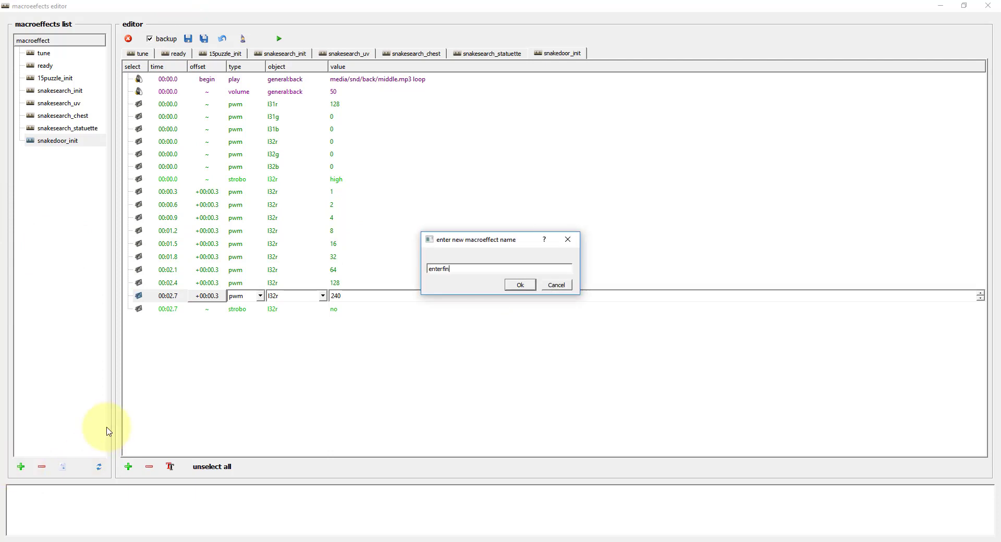
pyautogui.click(520, 285)
pyautogui.click(57, 153)
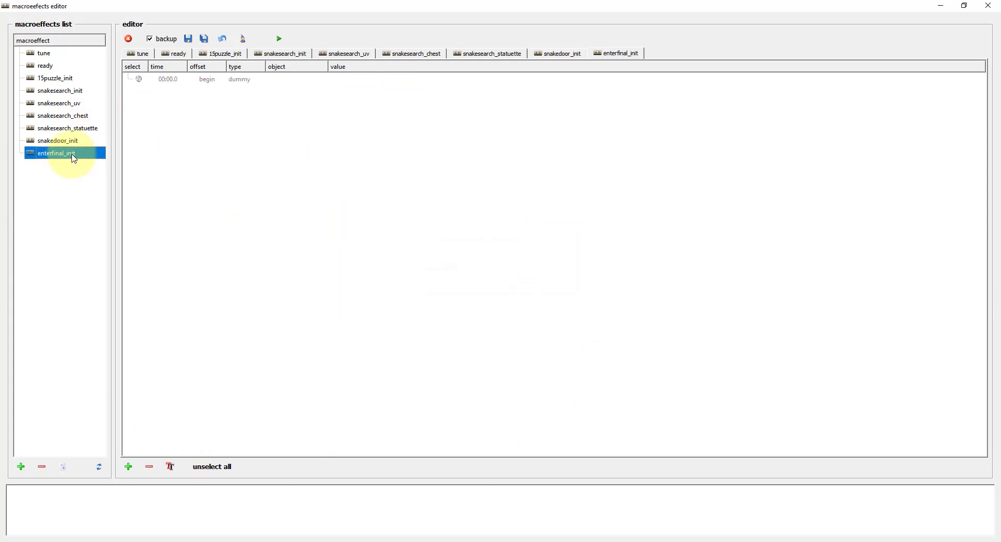
# Step: Make the first enterfinal_init effect play media/snd/fore/door_open.mp3 on general:fore
pyautogui.click(231, 83)
pyautogui.click(236, 109)
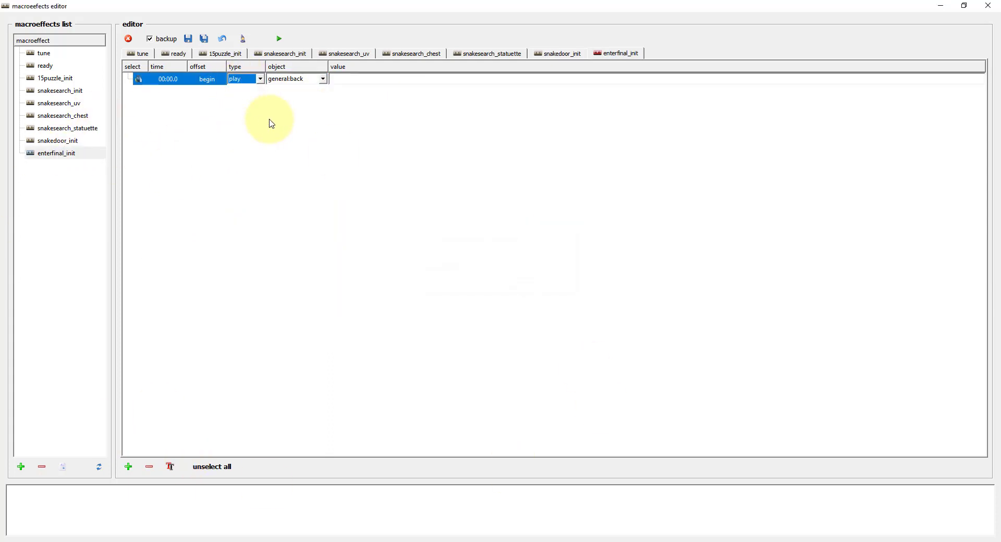
pyautogui.click(313, 78)
pyautogui.click(292, 89)
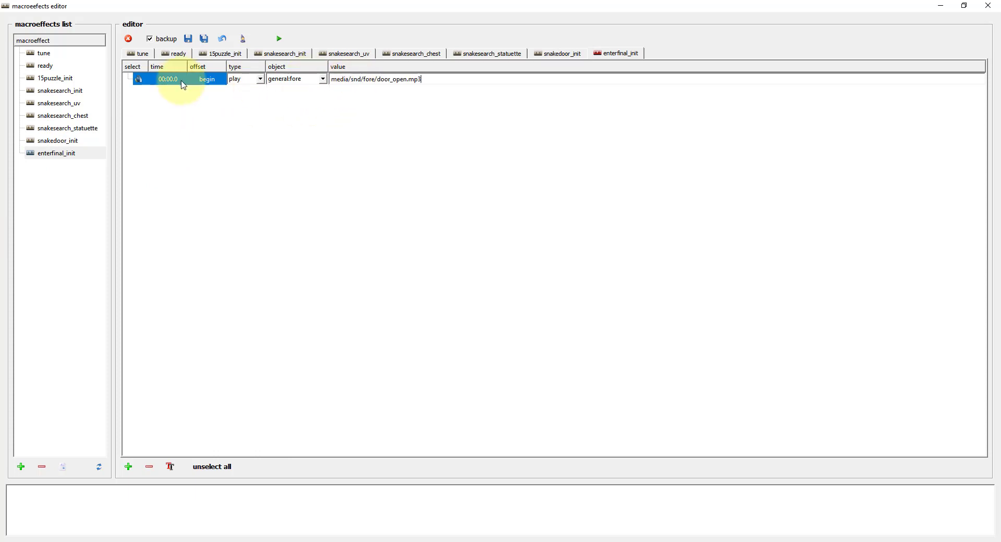
# Step: Add a volume effect for general:fore with the value 100
pyautogui.press('Insert')
pyautogui.click(242, 93)
pyautogui.click(248, 151)
pyautogui.click(323, 92)
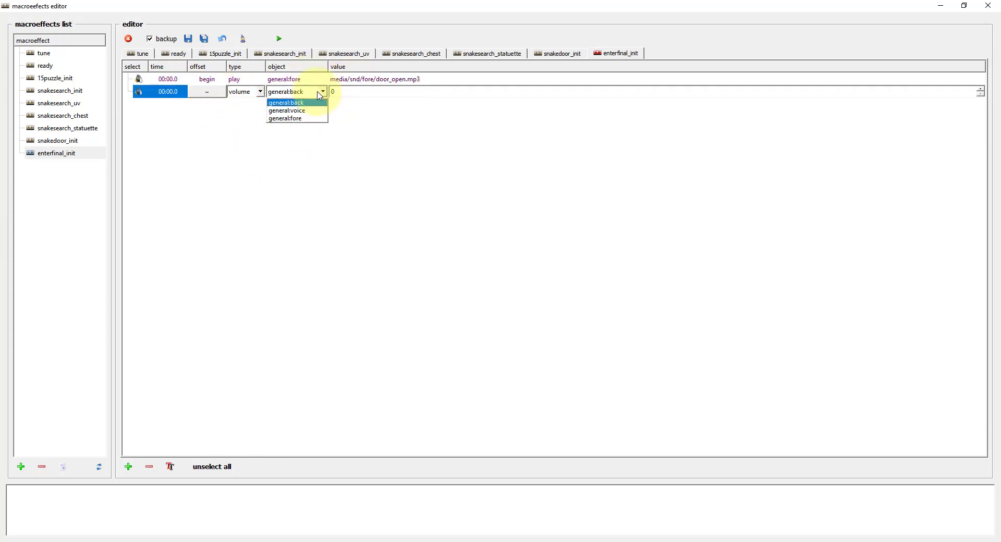
pyautogui.click(299, 118)
pyautogui.moveTo(340, 93); pyautogui.dragTo(313, 96)
pyautogui.write('100')
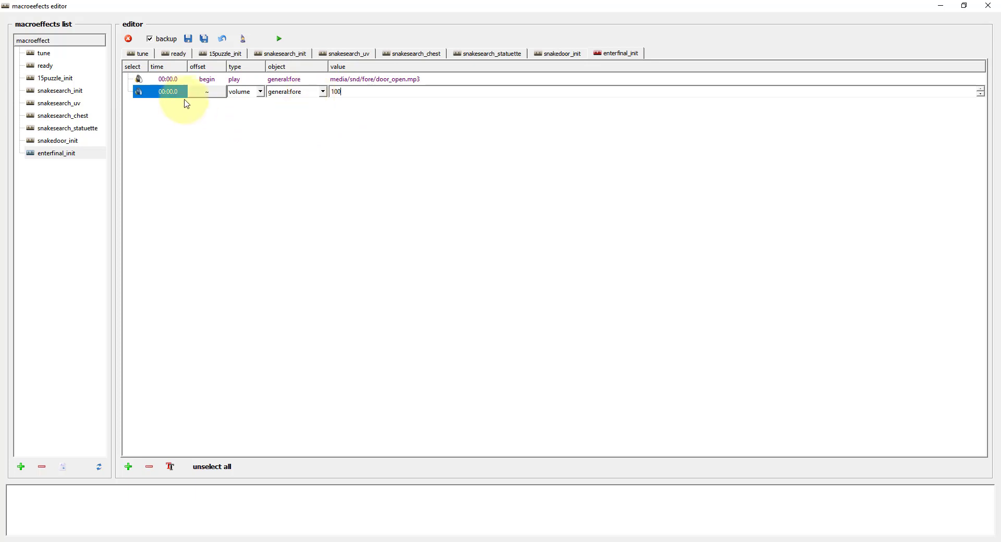
# Step: Duplicate the volume effect and turn the copy into an out effect that switches ml13 off
pyautogui.rightClick(156, 92)
pyautogui.click(183, 121)
pyautogui.click(247, 110)
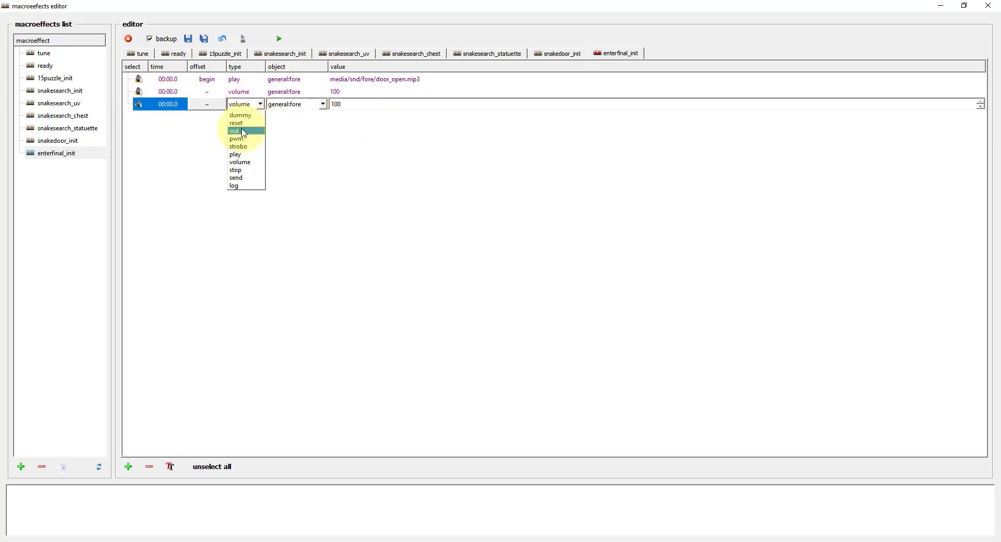
pyautogui.click(241, 129)
pyautogui.click(292, 105)
pyautogui.click(287, 124)
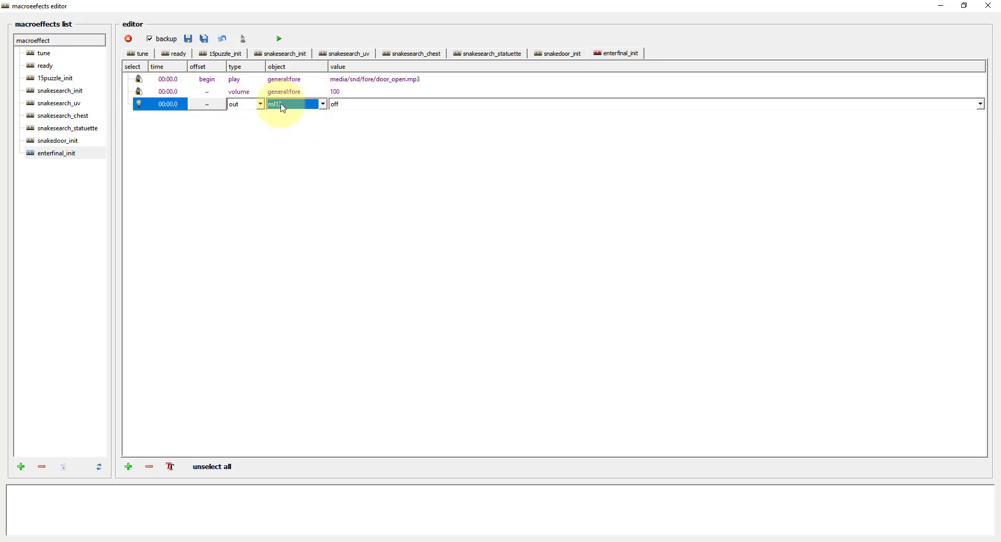
# Step: Set the time offset of the ml13 out effect to +00:02.0
pyautogui.rightClick(209, 105)
pyautogui.click(226, 123)
pyautogui.click(446, 268)
pyautogui.write('2')
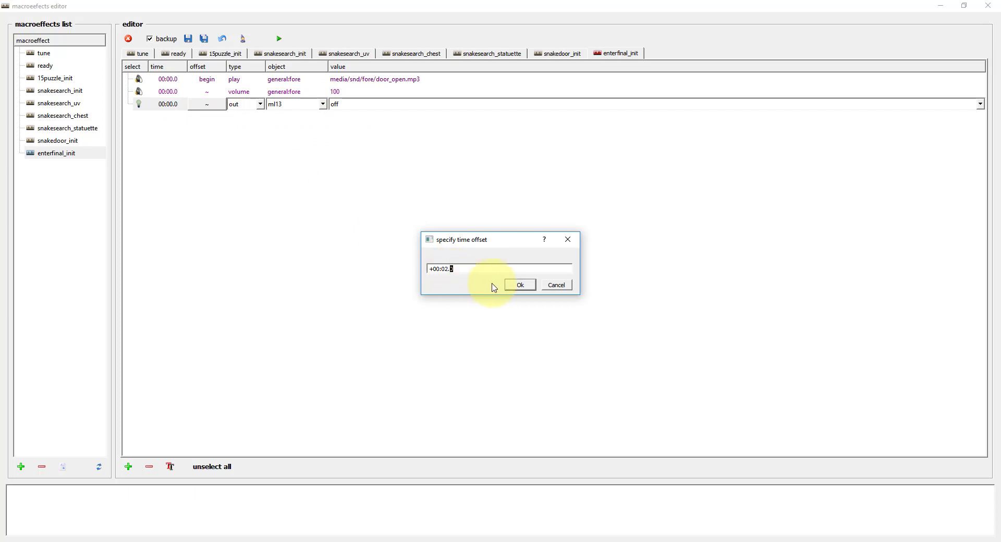
pyautogui.click(508, 288)
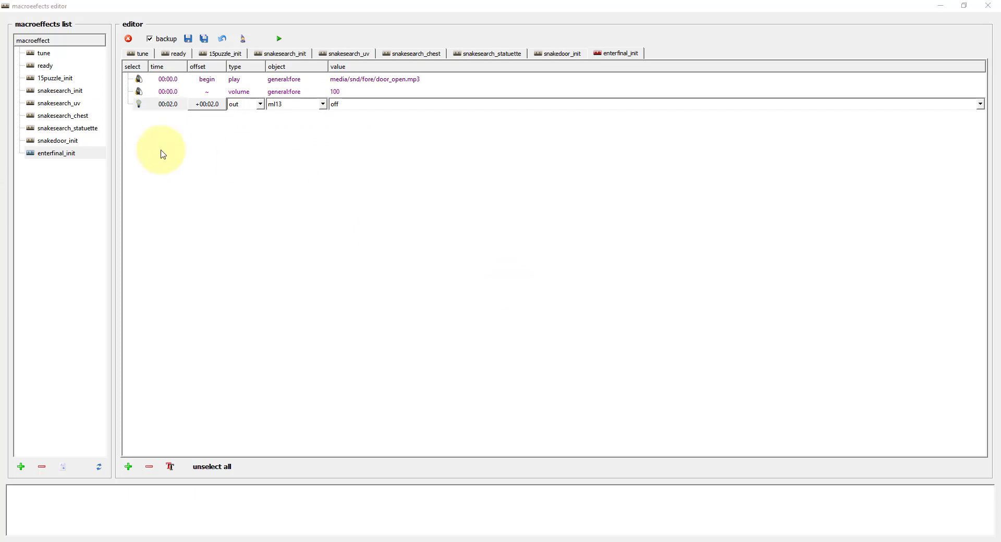
# Step: Add a new effect after the ml13 effect and make it a pwm effect for l33r
pyautogui.rightClick(162, 109)
pyautogui.moveTo(198, 114)
pyautogui.click(256, 116)
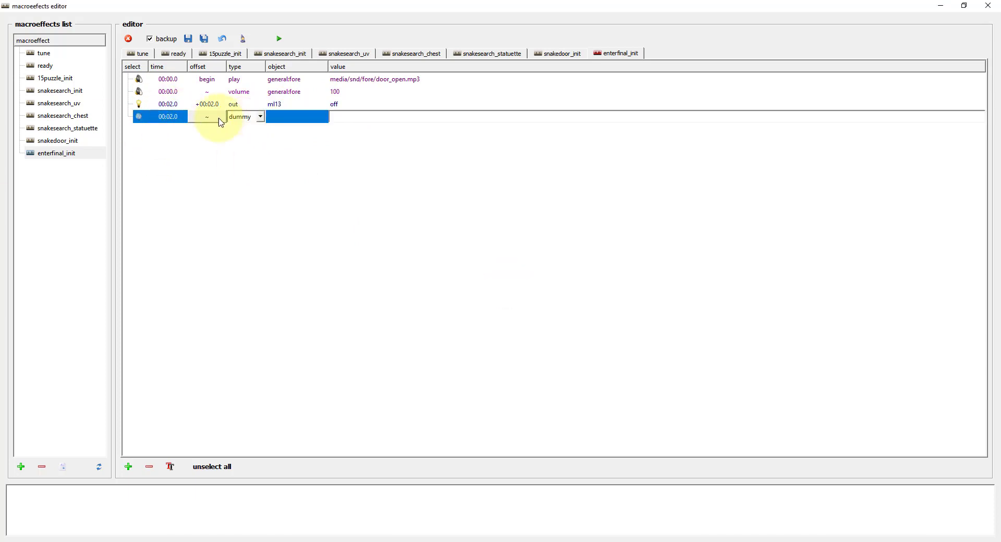
pyautogui.click(245, 117)
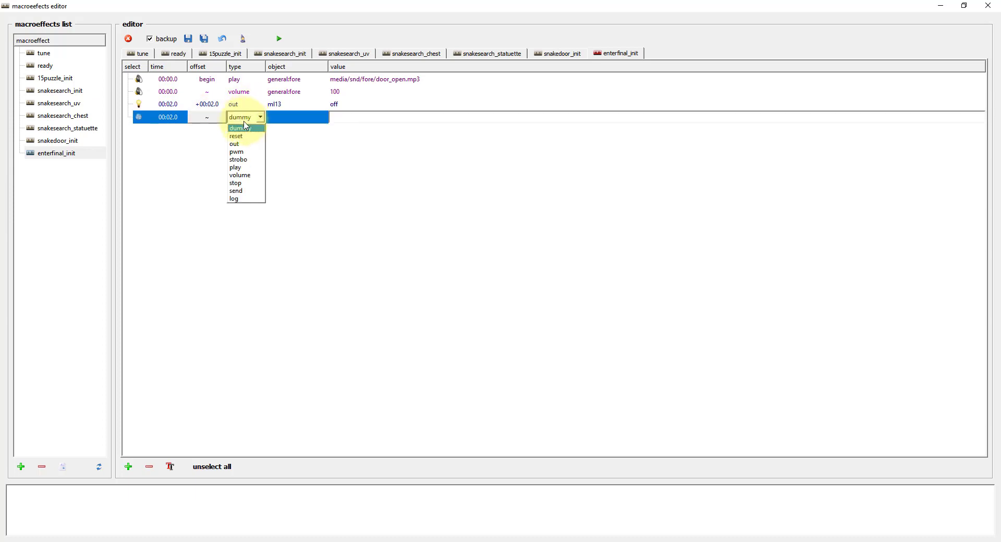
pyautogui.click(237, 130)
pyautogui.click(292, 116)
pyautogui.click(286, 175)
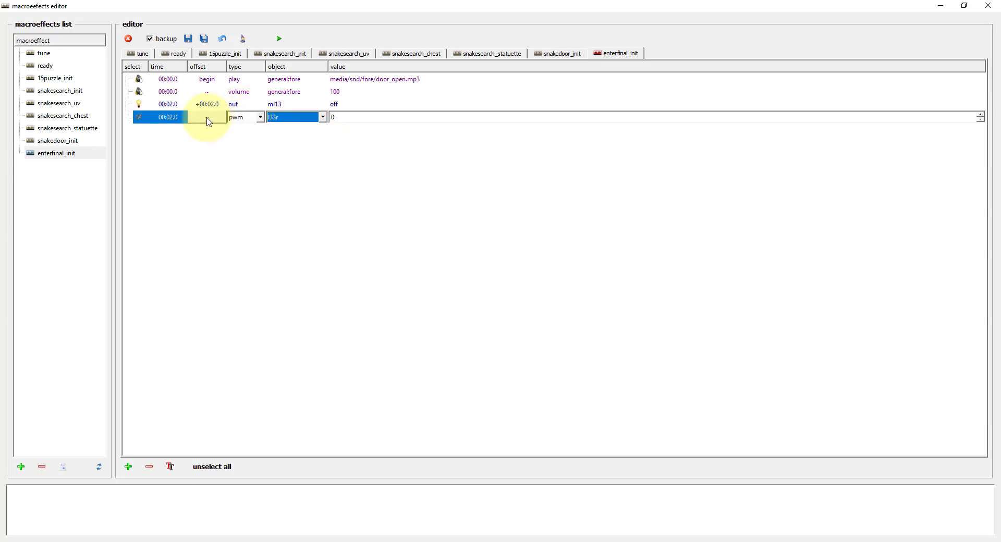
# Step: Duplicate the l33r pwm effect twice, assign the copies to l33g and l33b, and set the l33g value to 255
pyautogui.rightClick(208, 118)
pyautogui.click(237, 149)
pyautogui.rightClick(209, 131)
pyautogui.click(233, 161)
pyautogui.click(286, 129)
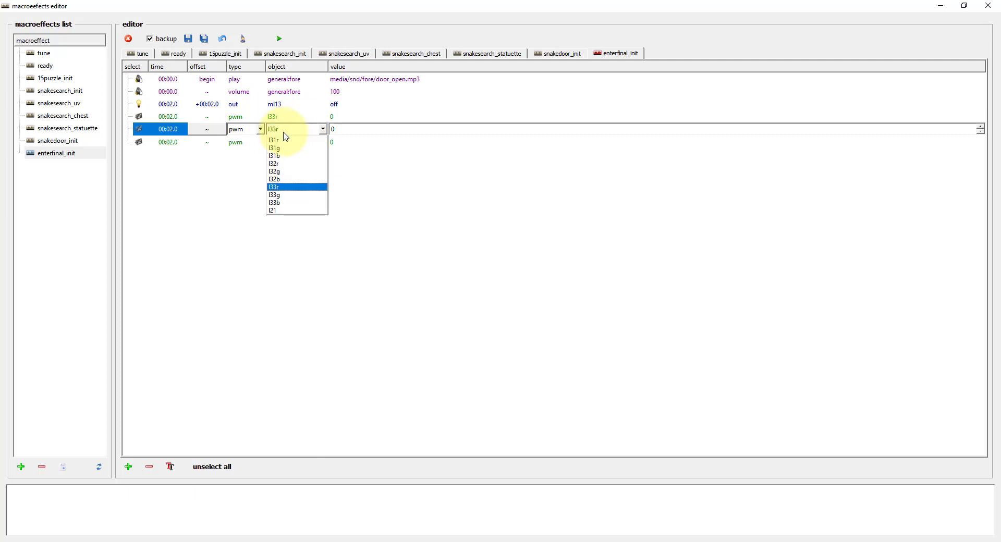
pyautogui.click(292, 157)
pyautogui.click(291, 142)
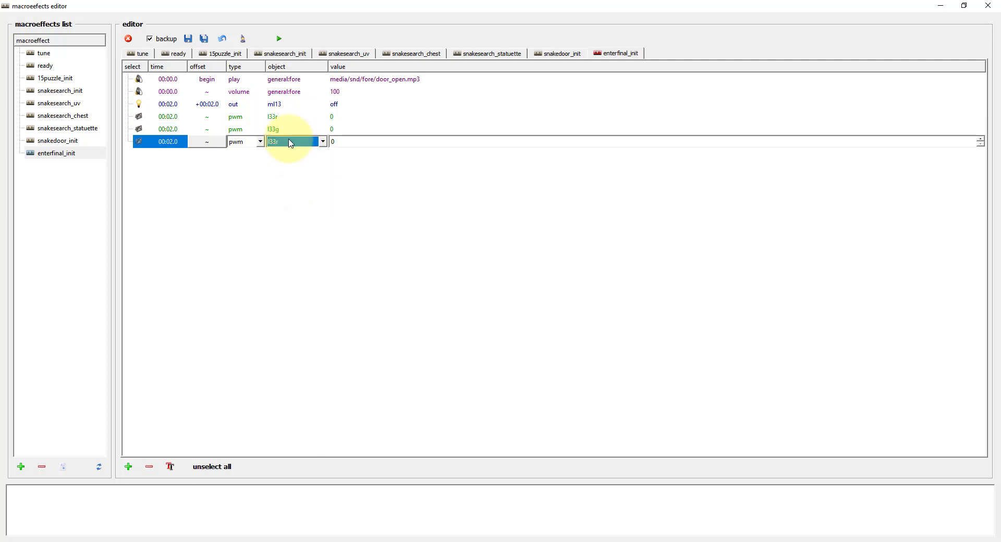
pyautogui.click(291, 142)
pyautogui.click(290, 202)
pyautogui.click(331, 128)
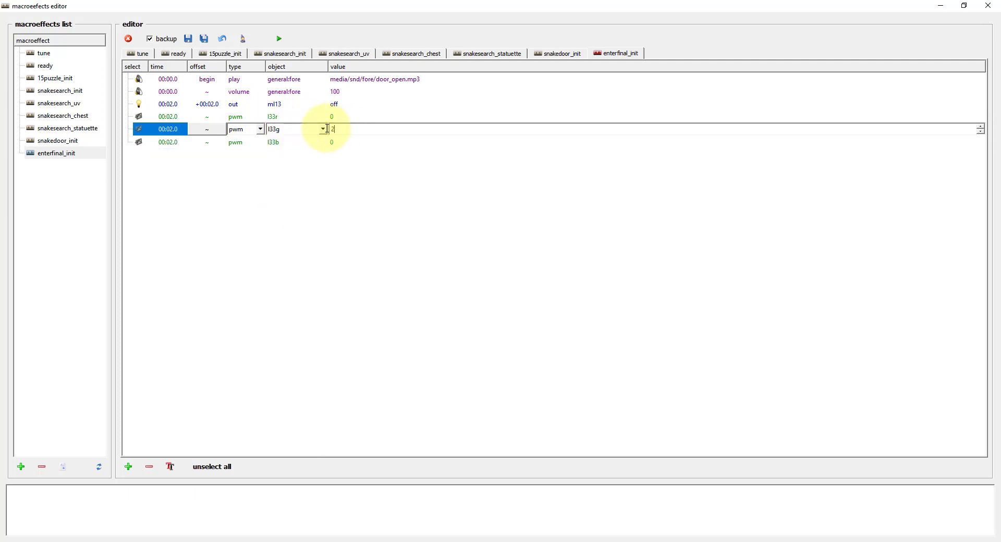
# Step: Duplicate the l33b pwm effect and turn the copy into an out effect that switches sg1 on
pyautogui.rightClick(174, 141)
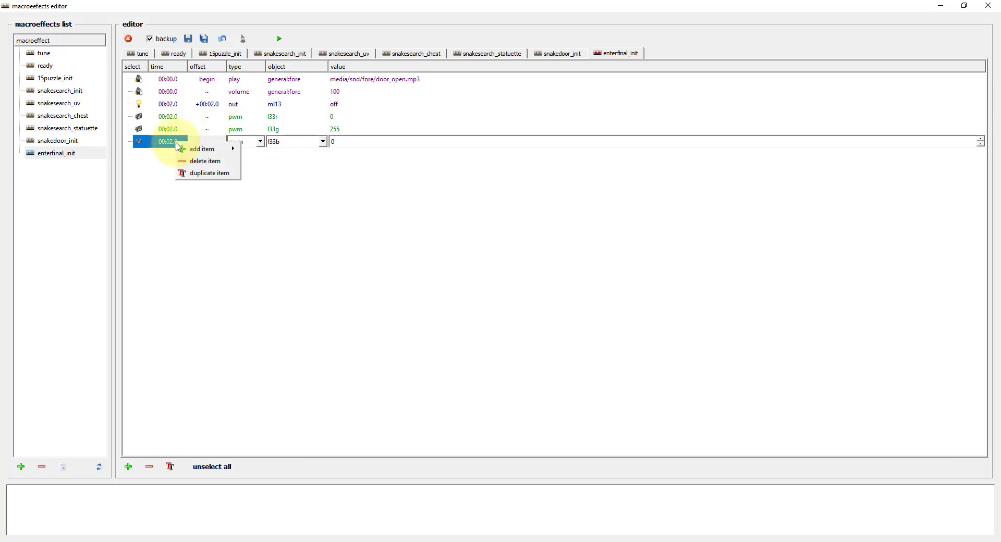
pyautogui.moveTo(219, 149)
pyautogui.click(259, 152)
pyautogui.click(245, 155)
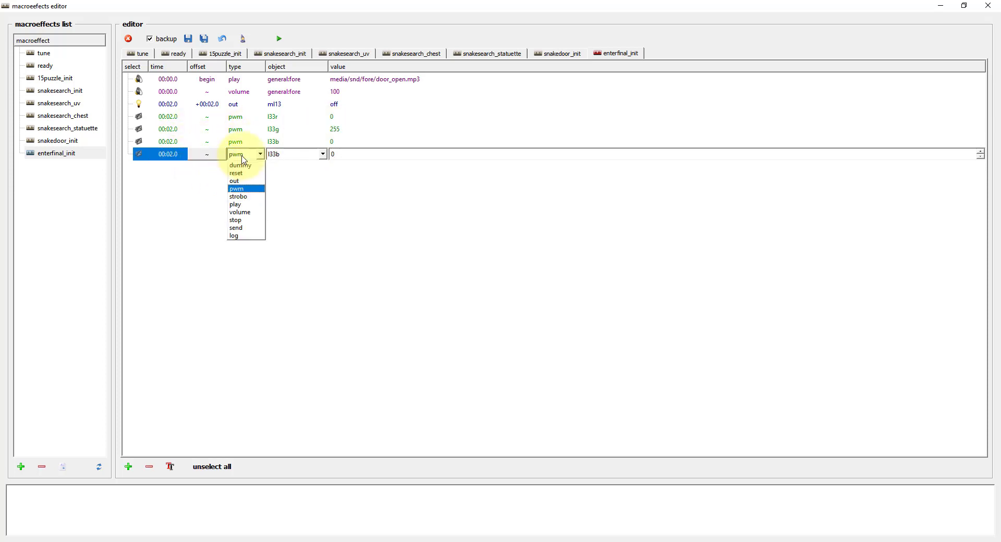
pyautogui.click(237, 180)
pyautogui.click(286, 155)
pyautogui.click(274, 228)
pyautogui.click(360, 155)
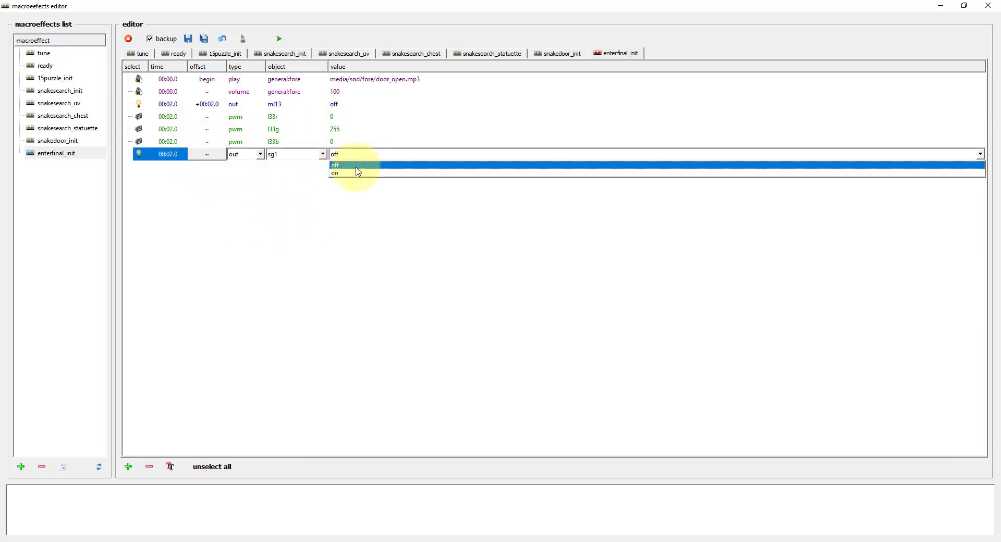
pyautogui.click(357, 173)
# Step: Duplicate the sg1 out effect and make the copy switch sg1 off with a time offset of +00:07.0
pyautogui.rightClick(164, 158)
pyautogui.click(196, 186)
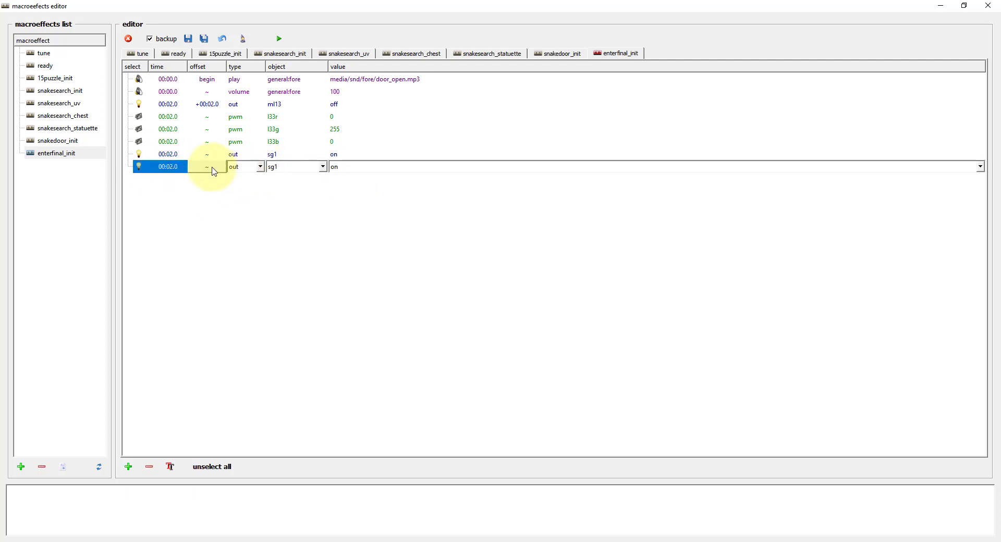
pyautogui.click(230, 187)
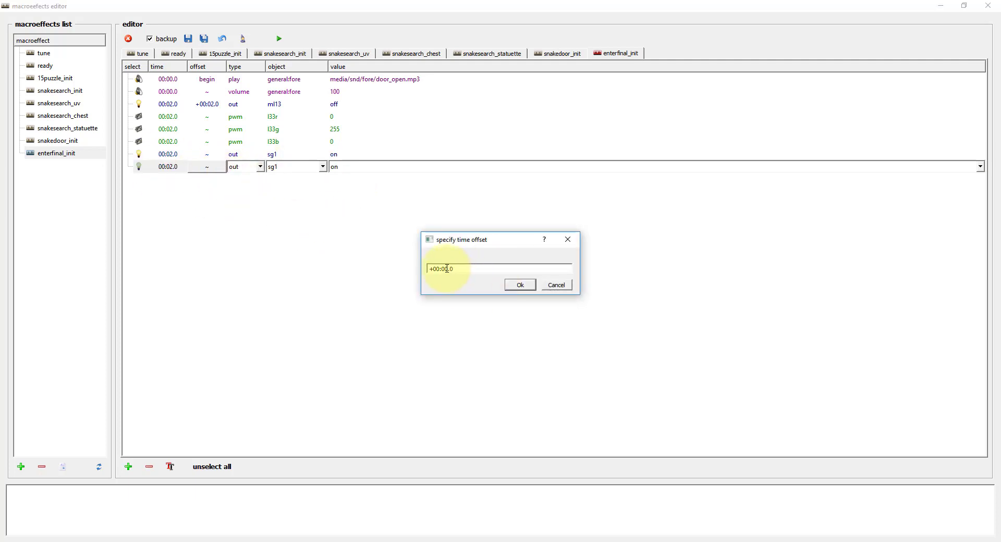
pyautogui.click(335, 168)
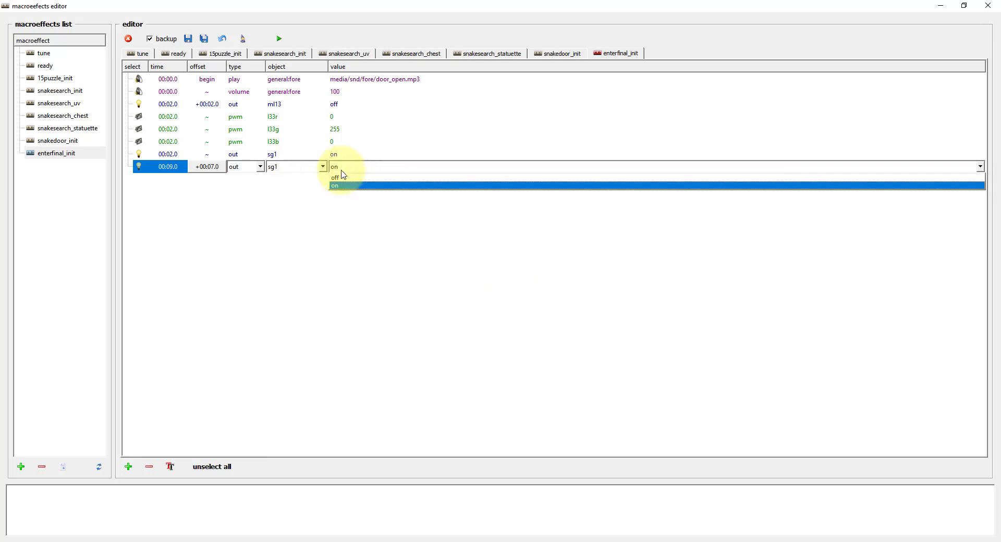
pyautogui.click(339, 186)
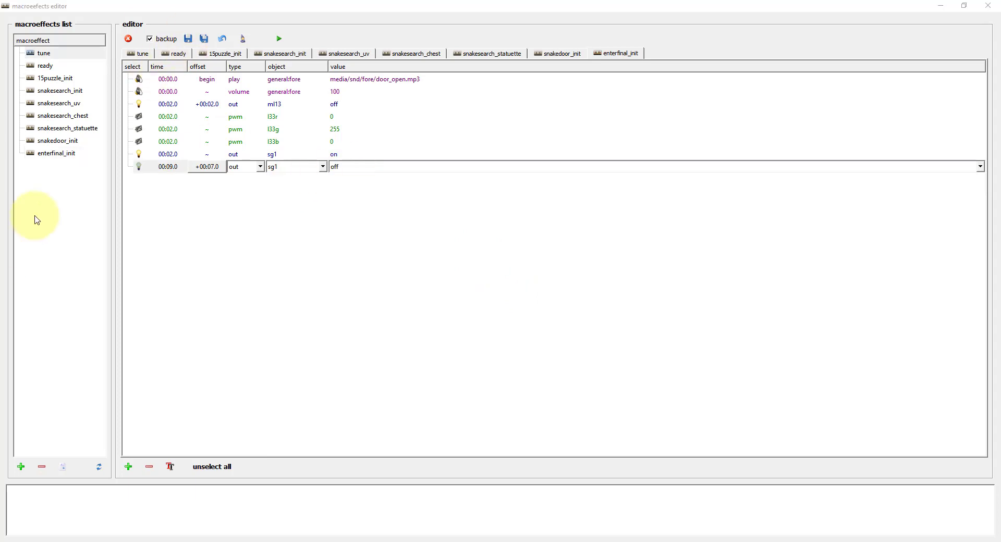
# Step: Create a new macroeffect named guardblind_init
pyautogui.click(67, 156)
pyautogui.click(22, 467)
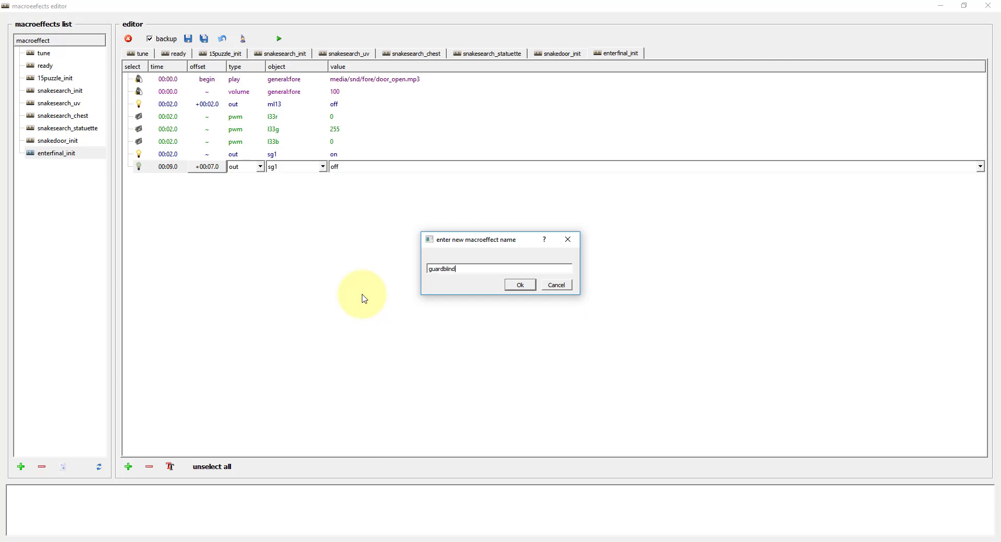
pyautogui.write('guardblind_init')
pyautogui.press('Return')
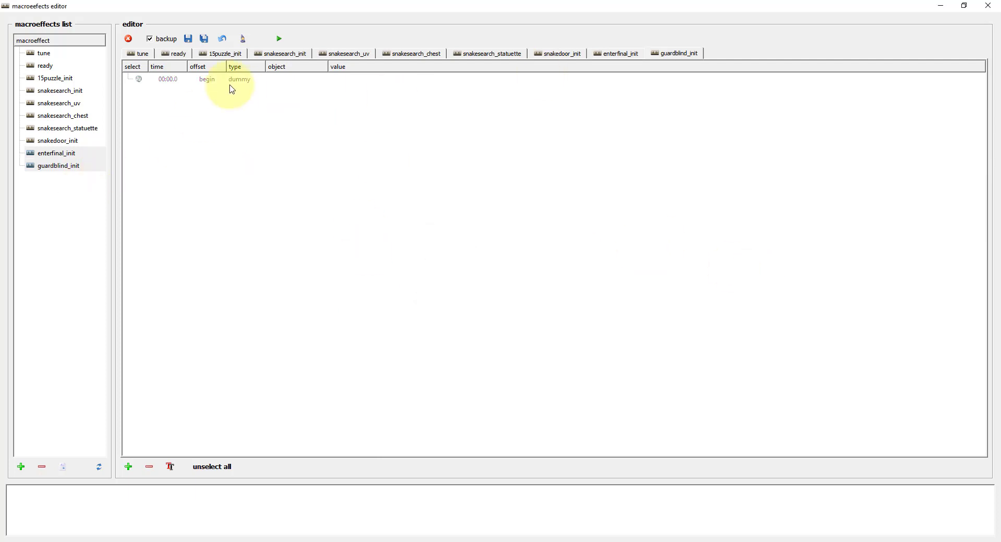
# Step: Change the initial dummy effect of guardblind_init to a pwm effect for l33r
pyautogui.click(193, 81)
pyautogui.click(253, 81)
pyautogui.click(248, 99)
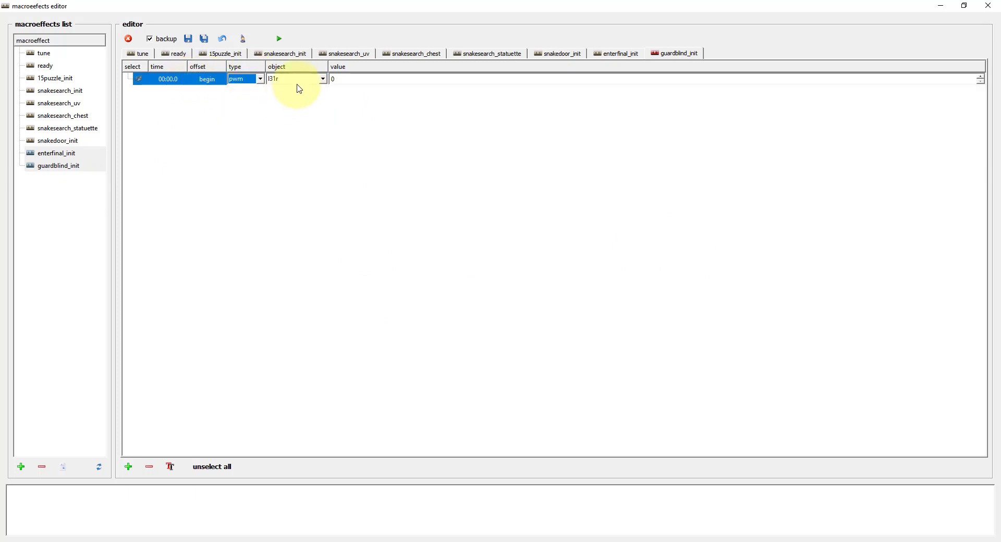
pyautogui.click(298, 83)
pyautogui.click(299, 83)
pyautogui.click(301, 84)
pyautogui.click(283, 122)
# Step: Duplicate the l33r pwm effect twice in guardblind_init and assign the copies to l33g and l33b
pyautogui.rightClick(199, 78)
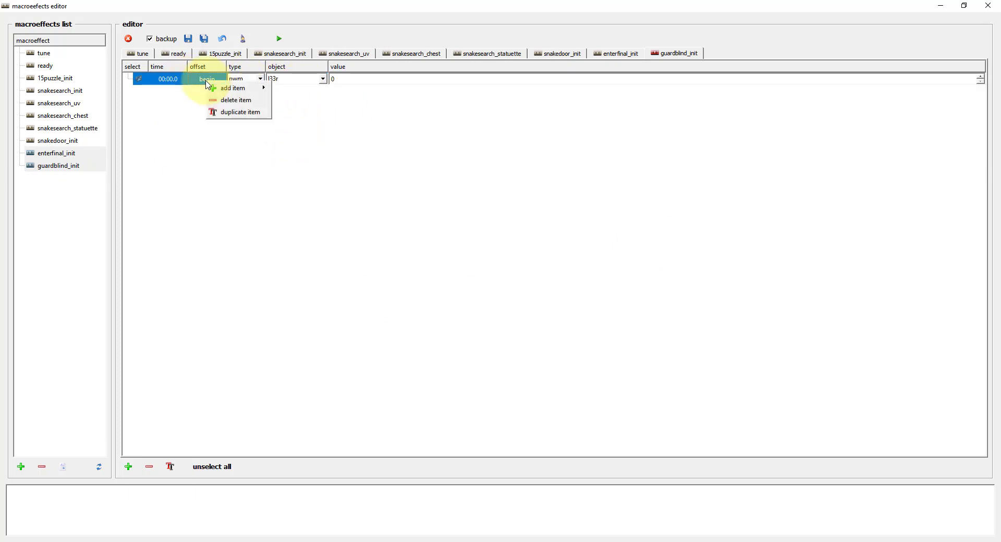
pyautogui.click(219, 89)
pyautogui.rightClick(213, 93)
pyautogui.click(252, 124)
pyautogui.click(295, 94)
pyautogui.click(295, 93)
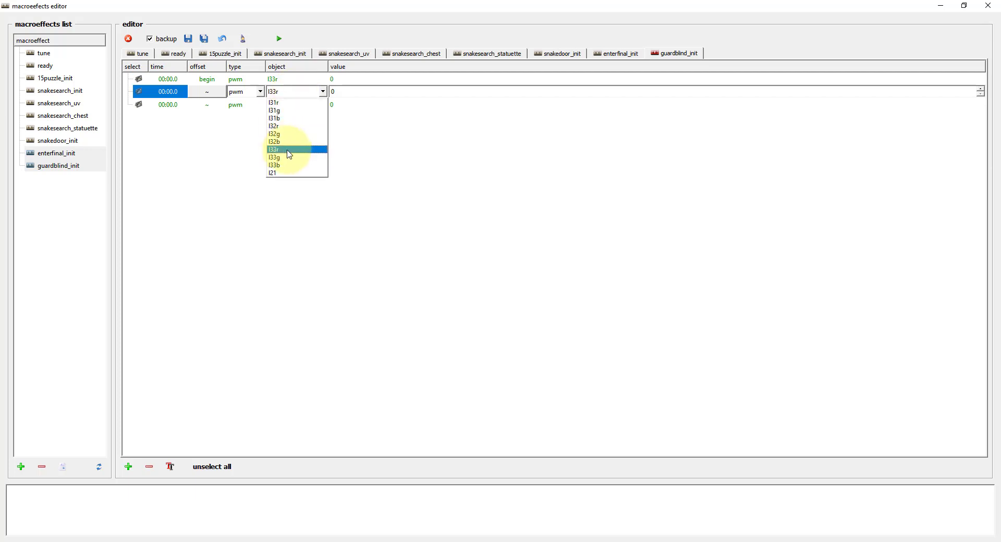
pyautogui.click(288, 156)
pyautogui.click(287, 104)
pyautogui.click(287, 179)
# Step: Set the value of the l33g pwm effect in guardblind_init to 255
pyautogui.click(324, 91)
pyautogui.write('2')
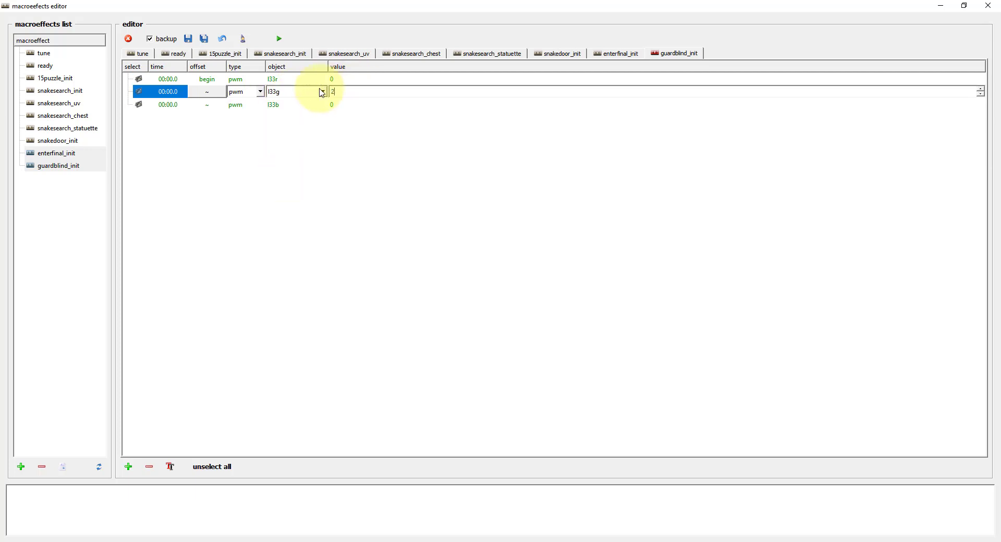
pyautogui.write('55')
# Step: Duplicate the l33b pwm effect and turn the copy into an out effect that switches l42 off
pyautogui.rightClick(172, 106)
pyautogui.click(206, 139)
pyautogui.click(245, 115)
pyautogui.click(244, 144)
pyautogui.click(294, 114)
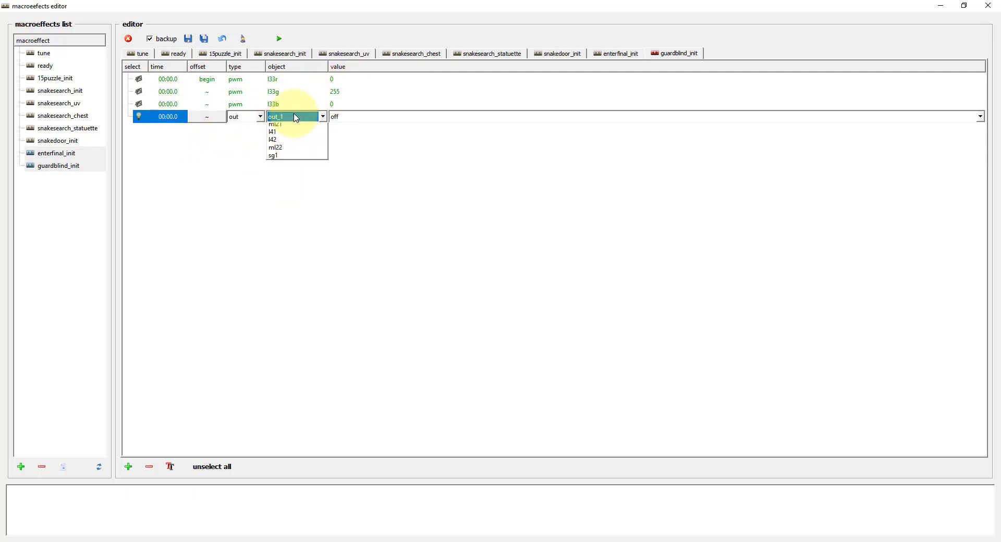
pyautogui.click(287, 175)
pyautogui.click(351, 121)
# Step: Duplicate the l42 out effect, assign the copy to sg1 with the value off, and save the macroeffect
pyautogui.rightClick(179, 118)
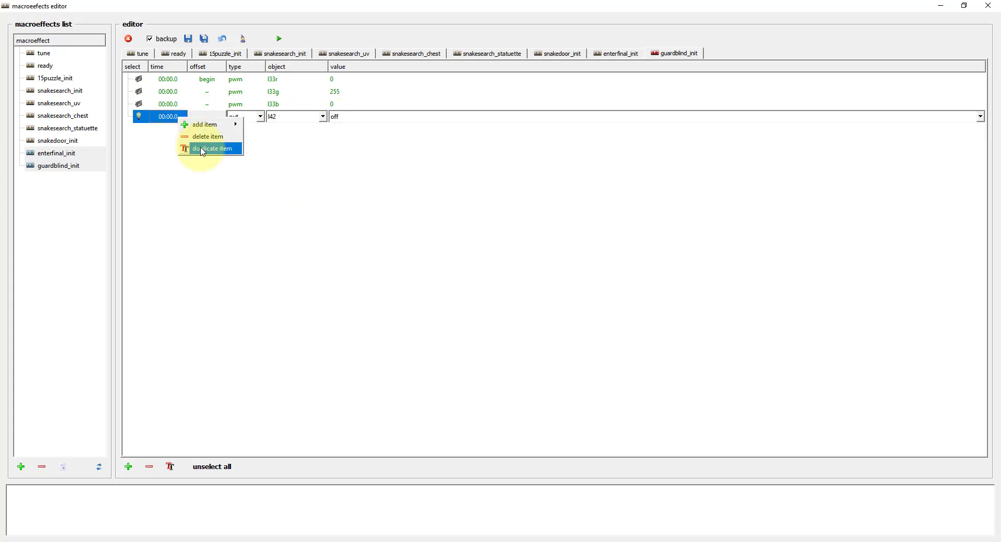
pyautogui.click(201, 148)
pyautogui.click(291, 130)
pyautogui.click(282, 204)
pyautogui.click(185, 39)
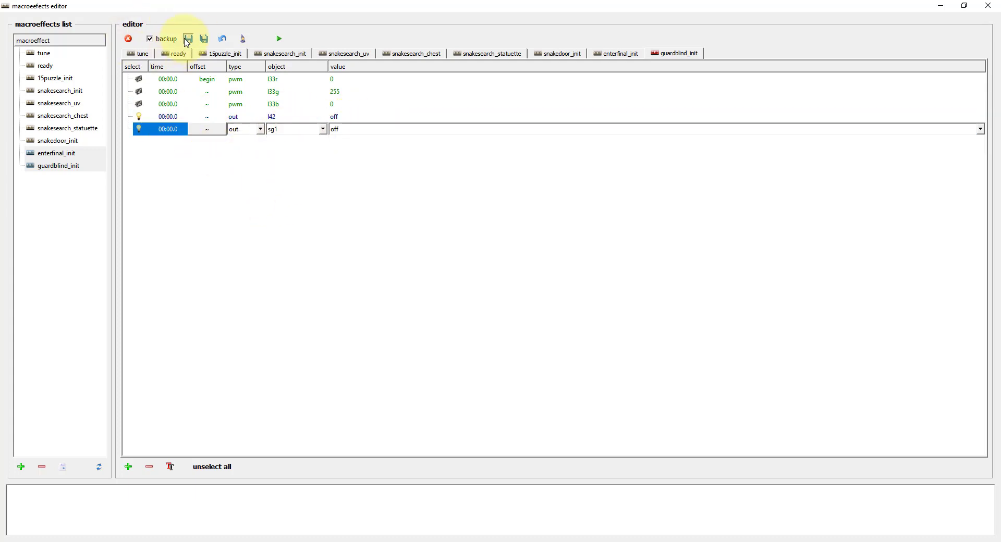
# Step: Duplicate the l33b pwm effect and assign the copy to l21 with the value 0
pyautogui.rightClick(169, 104)
pyautogui.click(200, 136)
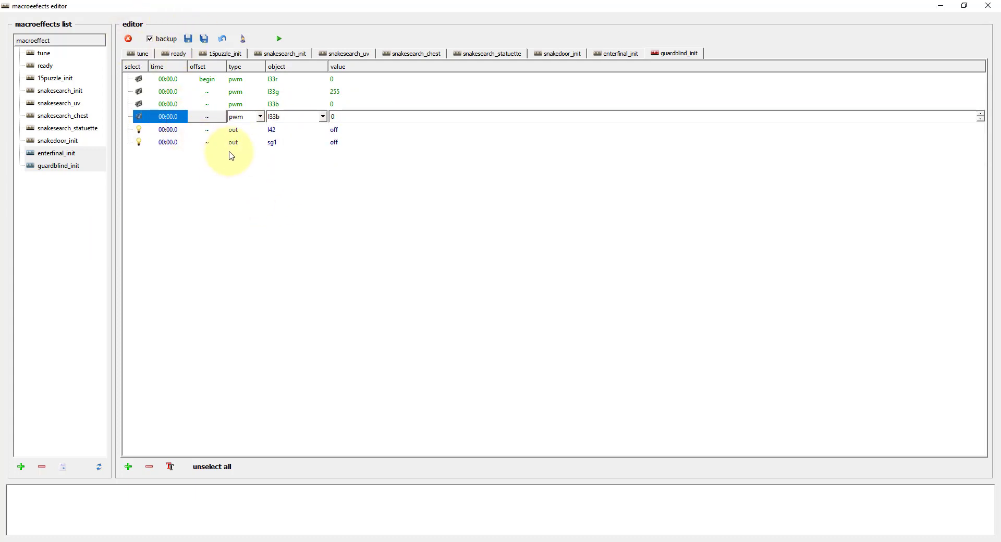
pyautogui.click(292, 118)
pyautogui.click(276, 198)
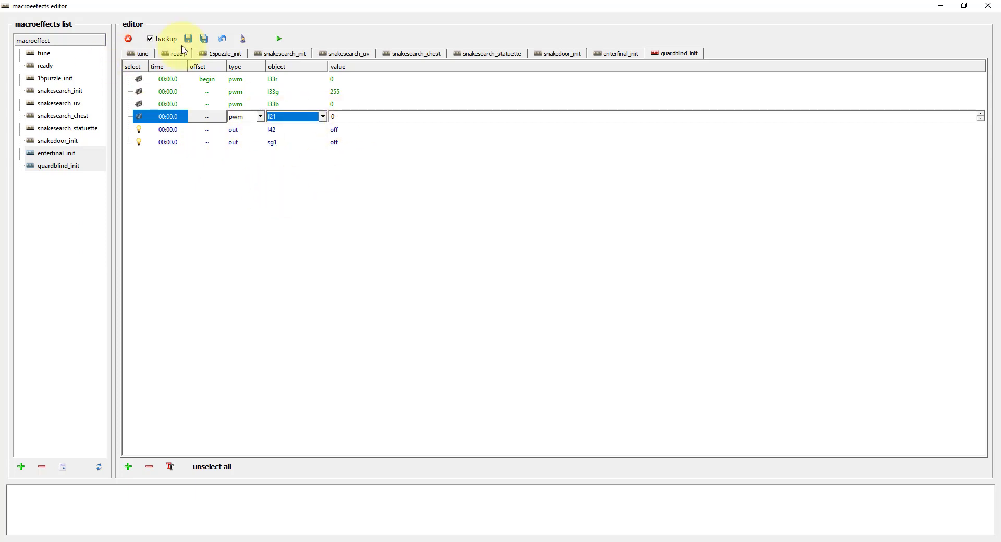
# Step: Create a new macroeffect named guardblind_laseron
pyautogui.click(57, 166)
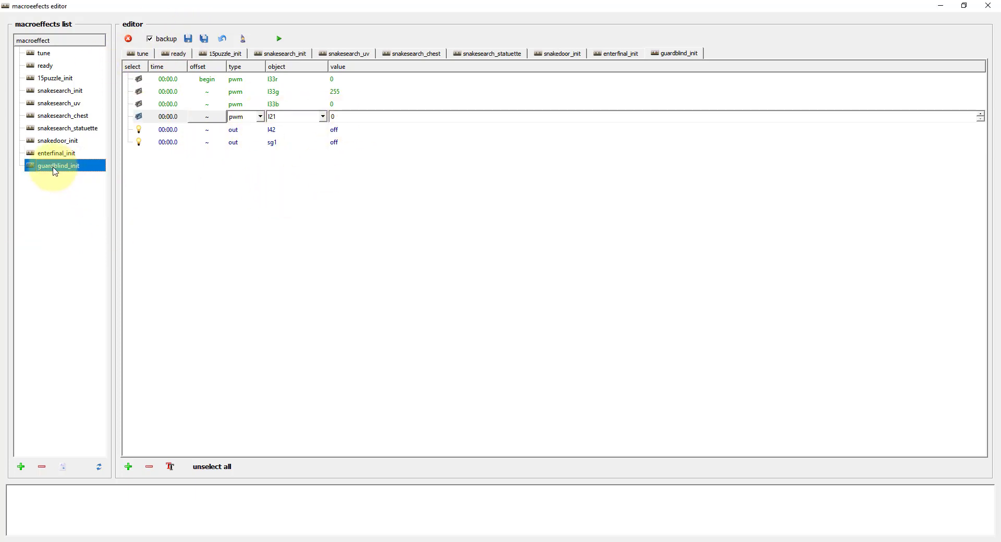
pyautogui.click(21, 467)
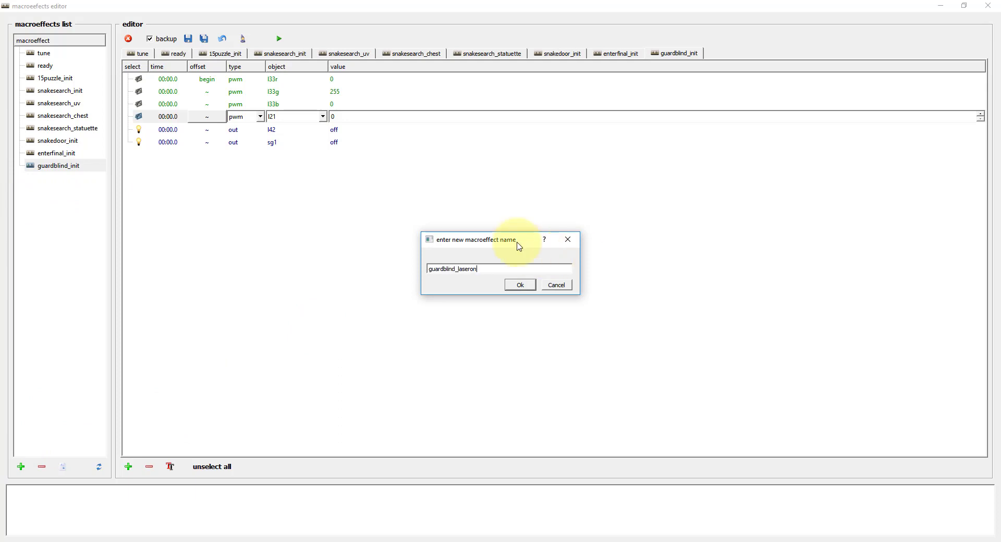
pyautogui.click(522, 287)
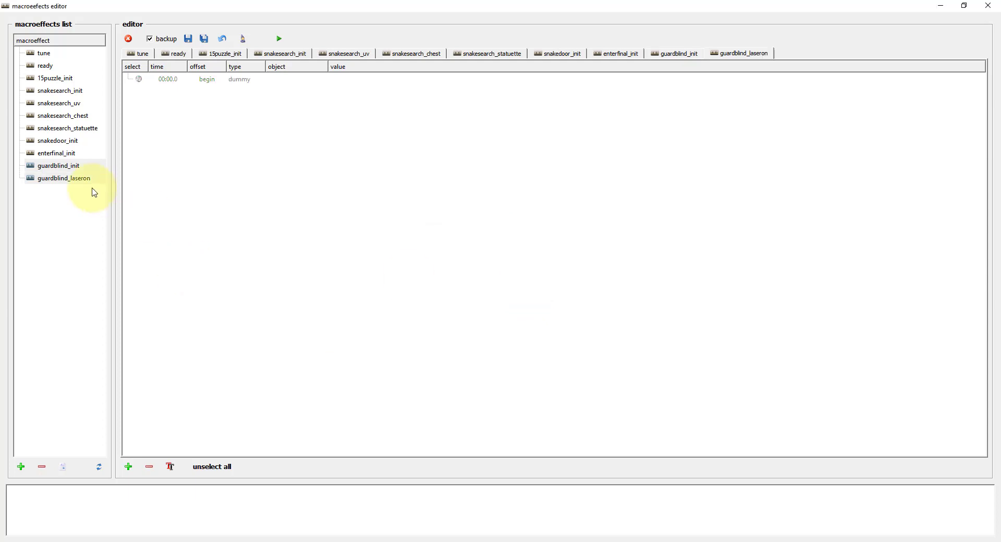
# Step: Make the initial effect of guardblind_laseron play media/snd/fore/laser.mp3 on general:fore
pyautogui.click(215, 79)
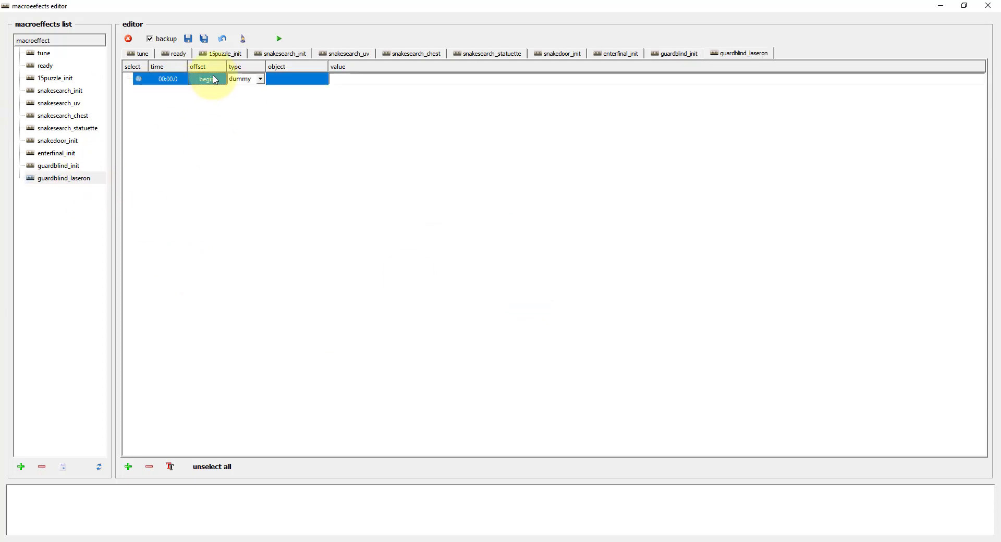
pyautogui.click(246, 129)
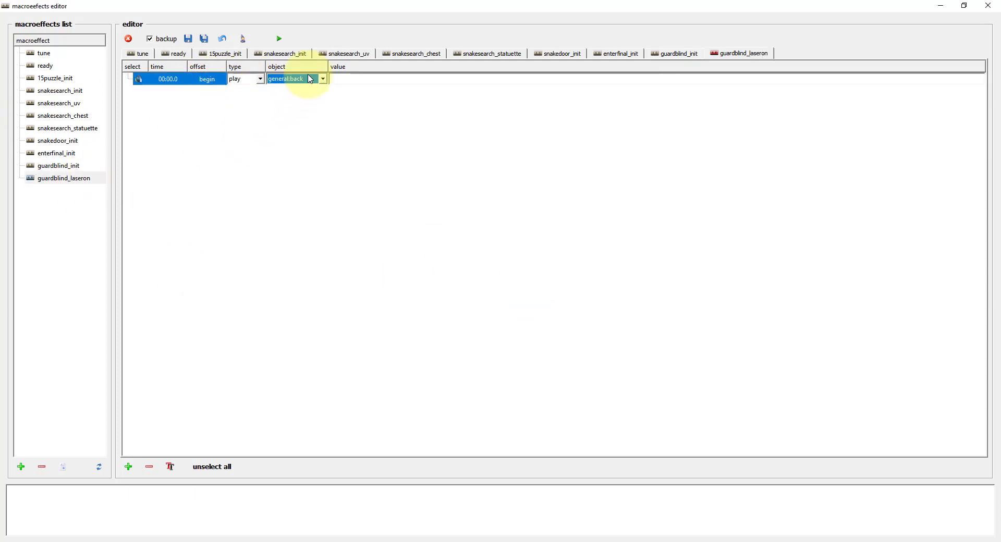
pyautogui.click(310, 79)
pyautogui.click(304, 107)
pyautogui.click(156, 166)
pyautogui.click(357, 80)
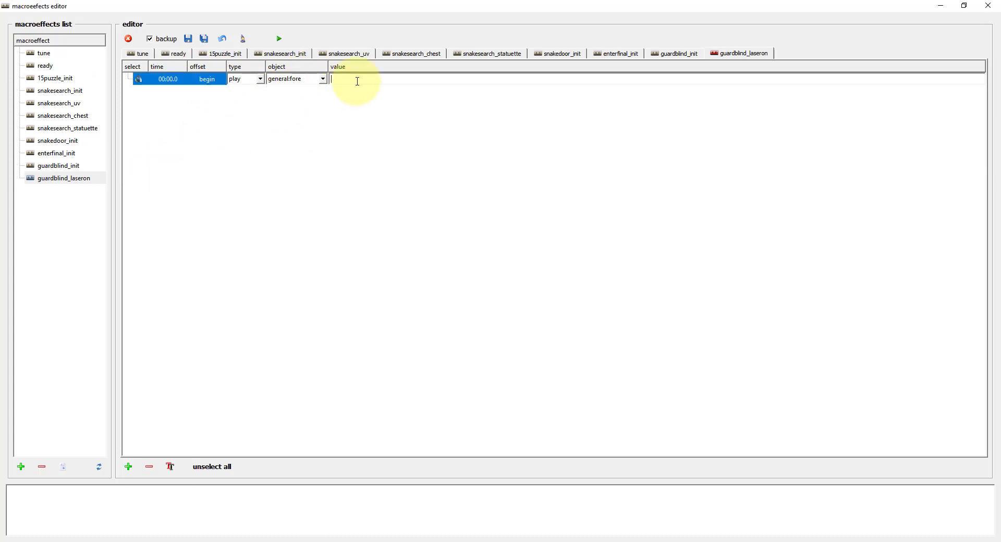
pyautogui.write('media/snd/fore/laser.mp3')
# Step: Duplicate the laser.mp3 play effect and turn the copy into a volume effect for general:fore with the value 75
pyautogui.rightClick(167, 83)
pyautogui.click(192, 116)
pyautogui.click(249, 92)
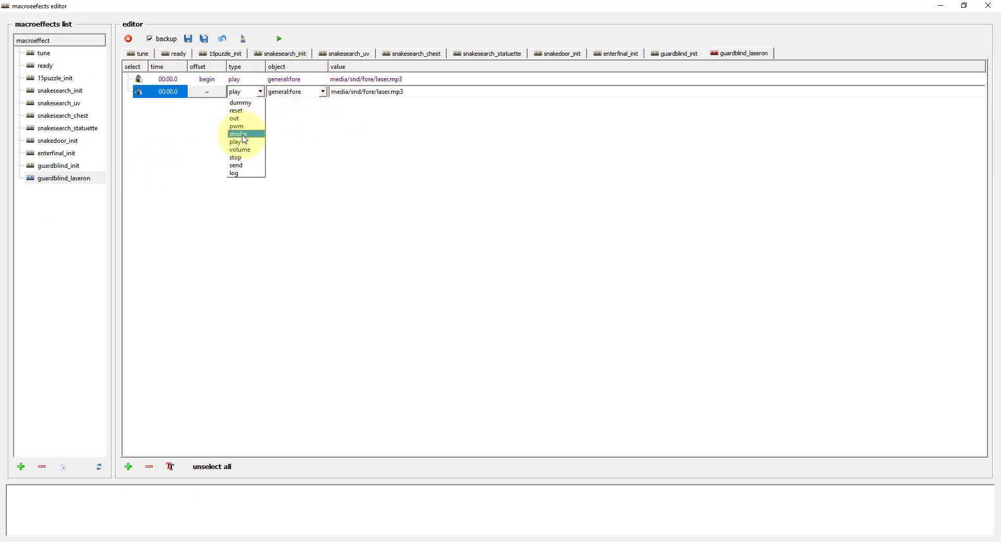
pyautogui.click(243, 149)
pyautogui.click(310, 94)
pyautogui.click(301, 119)
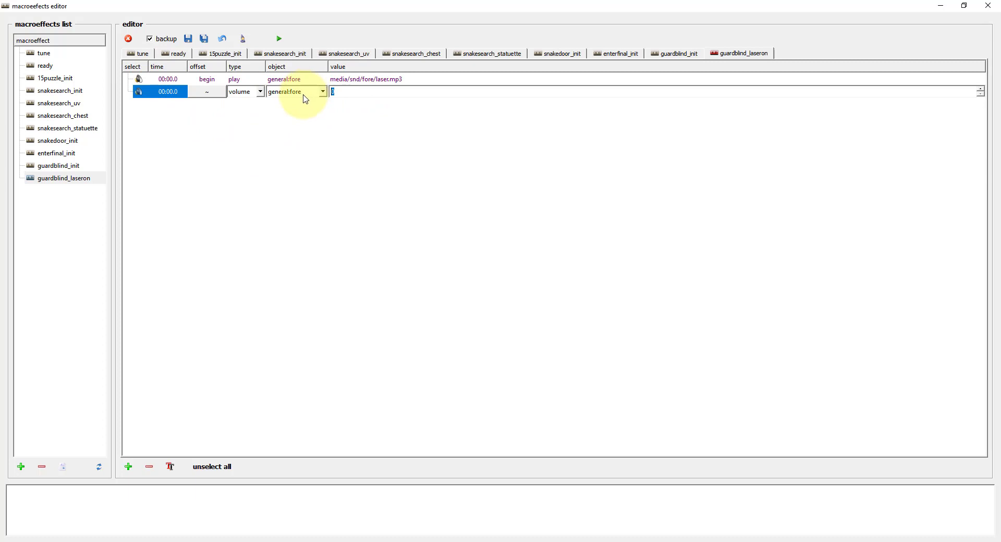
pyautogui.write('75')
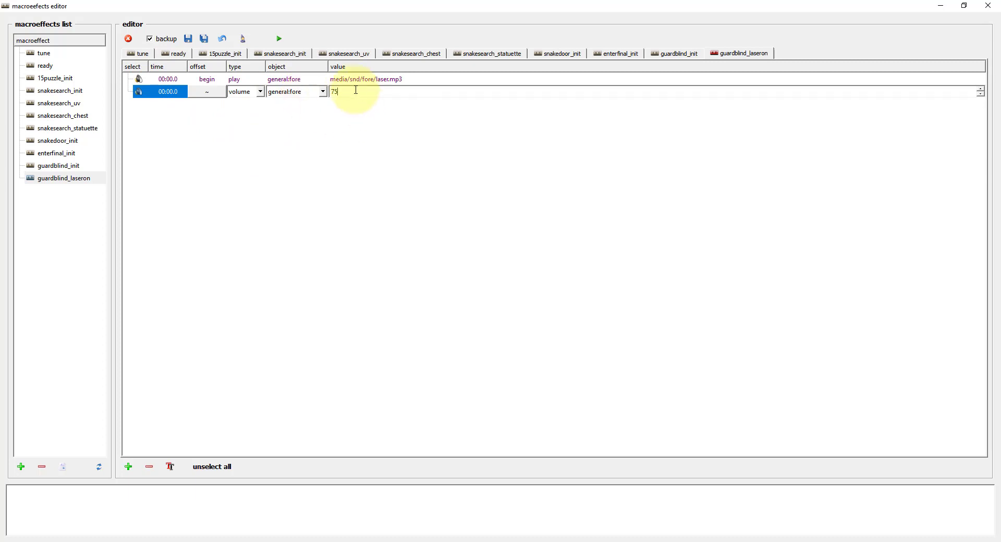
# Step: Duplicate the volume effect and turn the copy into an out effect that switches l42 on
pyautogui.rightClick(149, 96)
pyautogui.click(184, 126)
pyautogui.click(246, 105)
pyautogui.click(242, 132)
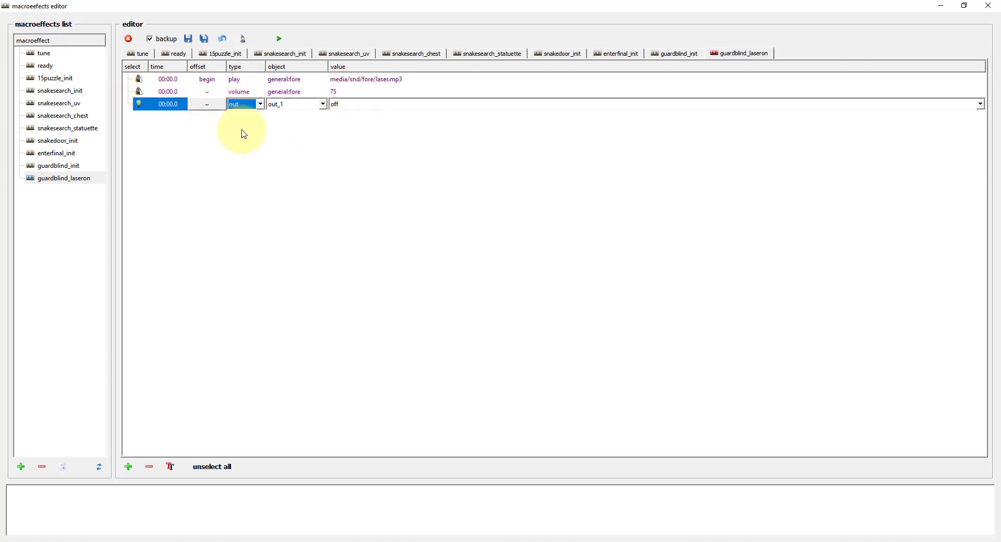
pyautogui.click(293, 106)
pyautogui.click(292, 162)
pyautogui.click(342, 105)
pyautogui.click(344, 120)
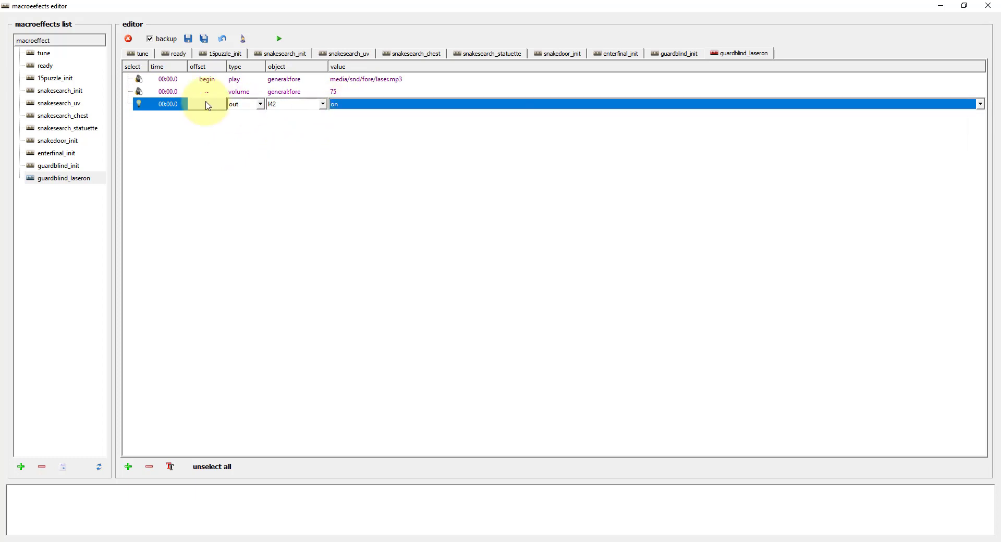
# Step: Set the time offset of the l42 out effect to +00:01.0
pyautogui.click(207, 105)
pyautogui.click(225, 124)
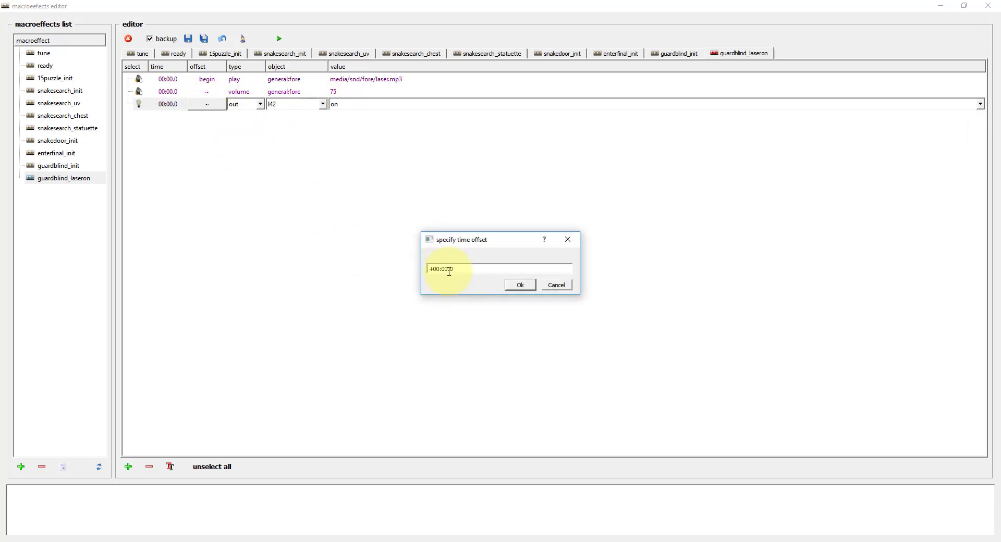
pyautogui.click(512, 287)
# Step: Duplicate the l42 out effect in guardblind_laseron and turn the copy into a pwm effect for l33g with the value 32
pyautogui.rightClick(158, 104)
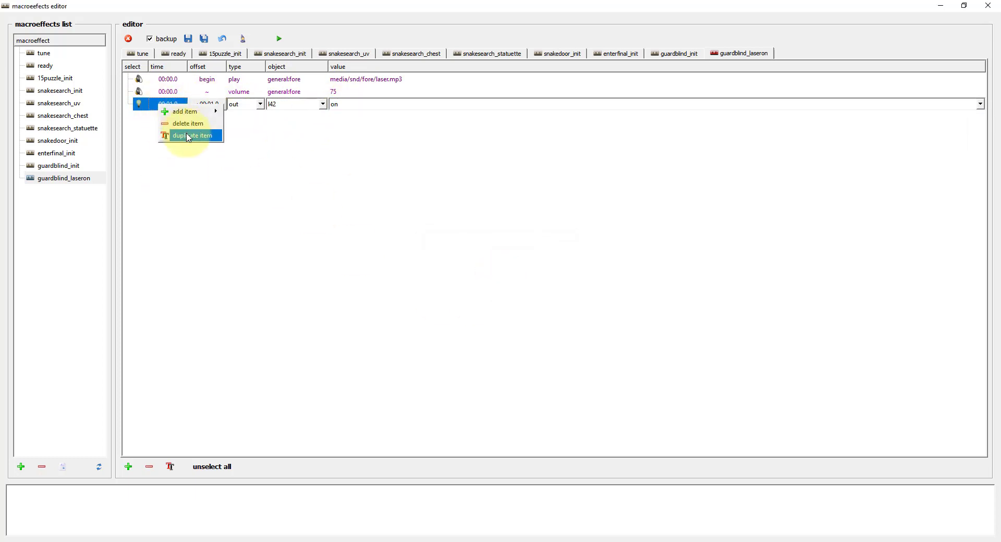
pyautogui.click(188, 137)
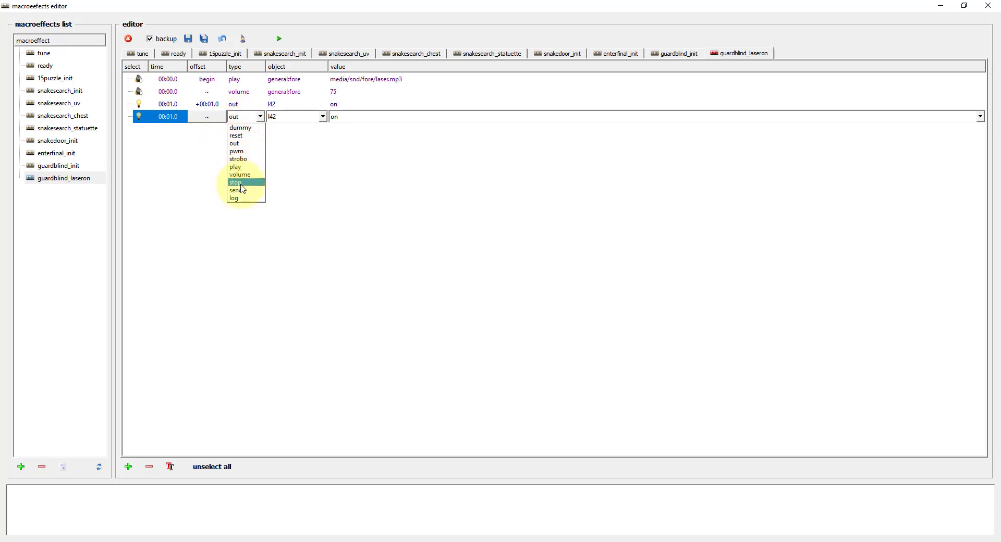
pyautogui.click(243, 152)
pyautogui.click(293, 116)
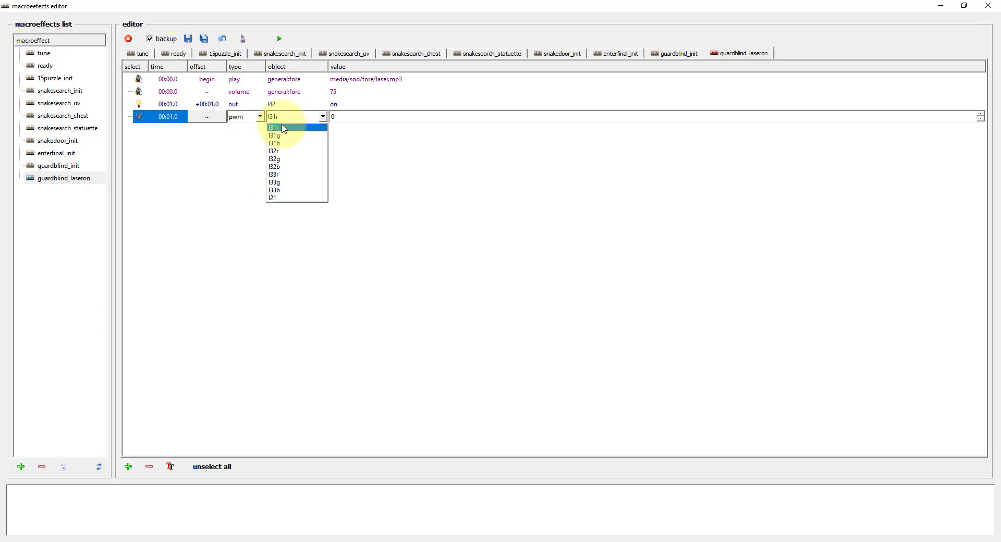
pyautogui.click(284, 182)
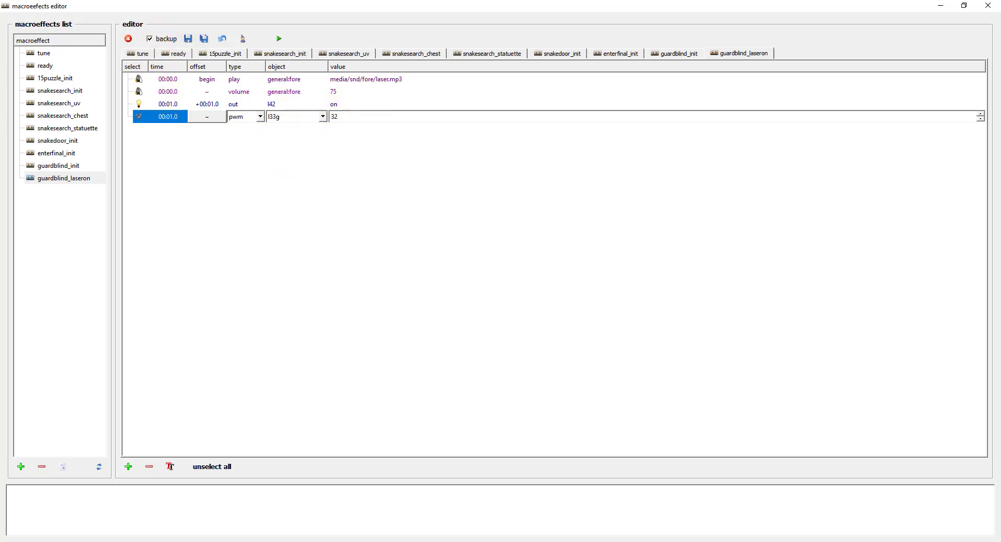
# Step: Create a new macroeffect named guardblind_laseroff and open it in the editor
pyautogui.click(21, 467)
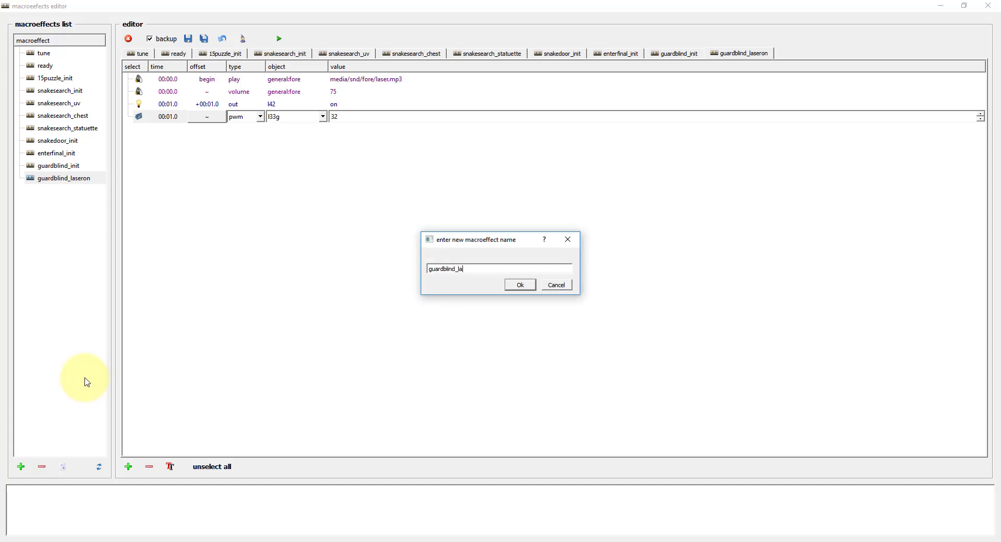
pyautogui.write('guardblind_laseroff')
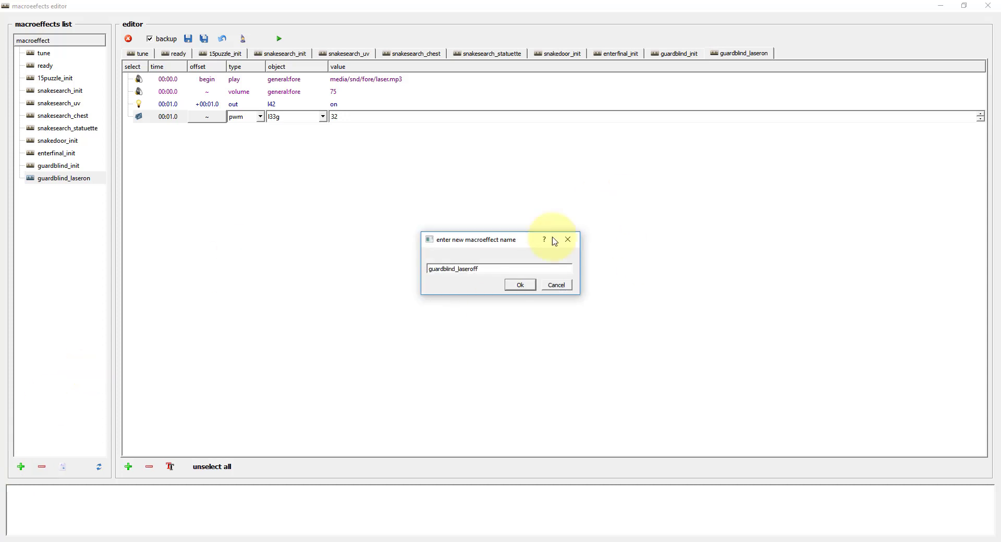
pyautogui.click(520, 286)
pyautogui.click(64, 190)
# Step: Make the initial effect of guardblind_laseroff an out effect that switches l42 off
pyautogui.click(252, 80)
pyautogui.click(252, 79)
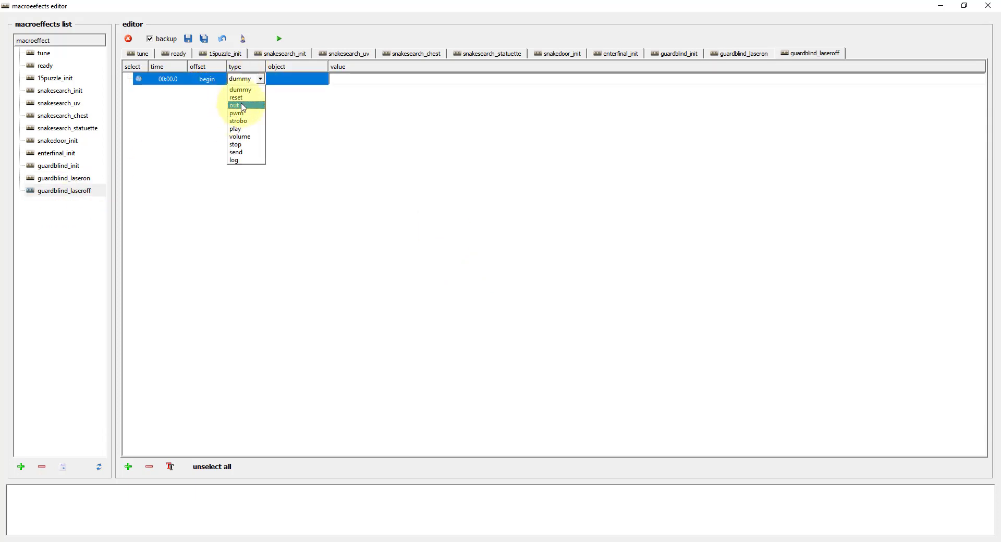
pyautogui.click(241, 106)
pyautogui.click(300, 80)
pyautogui.click(277, 136)
# Step: Duplicate the l42 off effect and turn the copy into a pwm effect for l33g with the value 255
pyautogui.rightClick(197, 80)
pyautogui.click(236, 113)
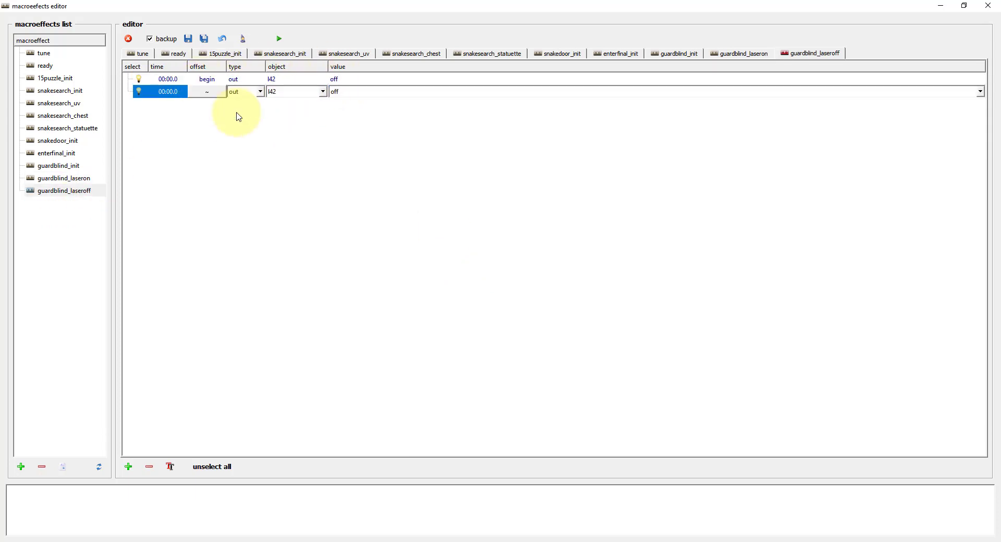
pyautogui.click(236, 126)
pyautogui.click(284, 92)
pyautogui.click(286, 125)
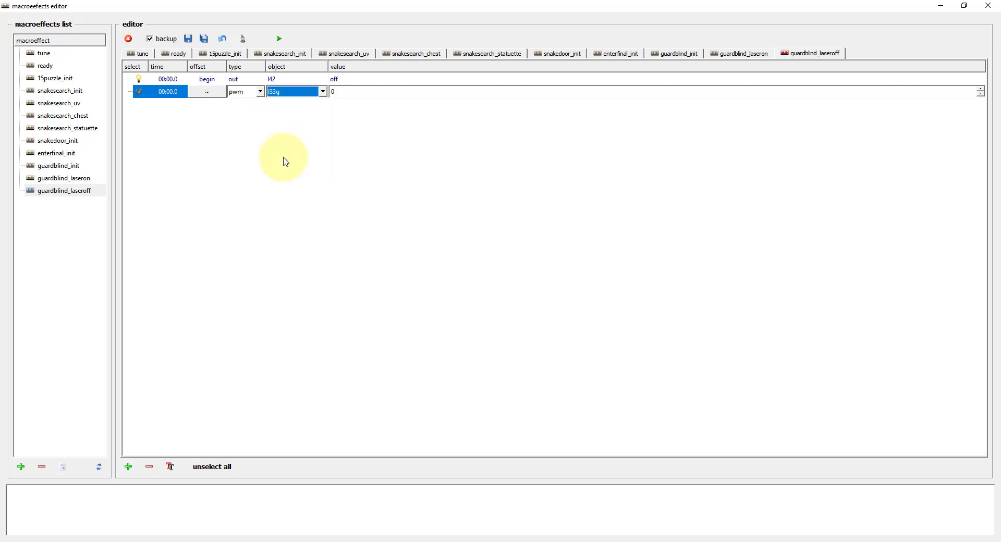
pyautogui.click(327, 92)
pyautogui.write('255')
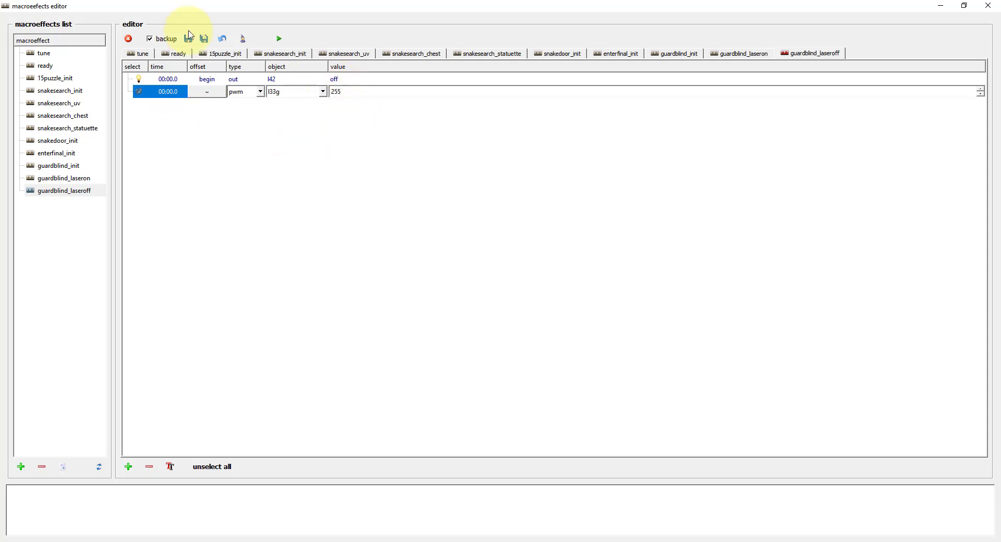
# Step: Create a new macroeffect named amuletchest_init and open it in the editor
pyautogui.click(20, 467)
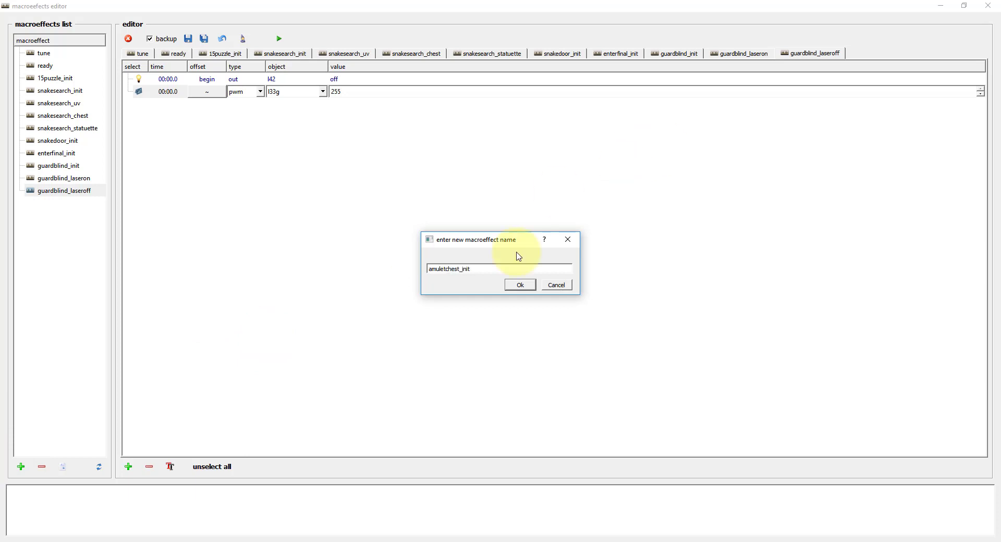
pyautogui.click(520, 285)
pyautogui.click(57, 203)
# Step: Change the initial effect of amuletchest_init to pwm and duplicate it twice
pyautogui.click(232, 79)
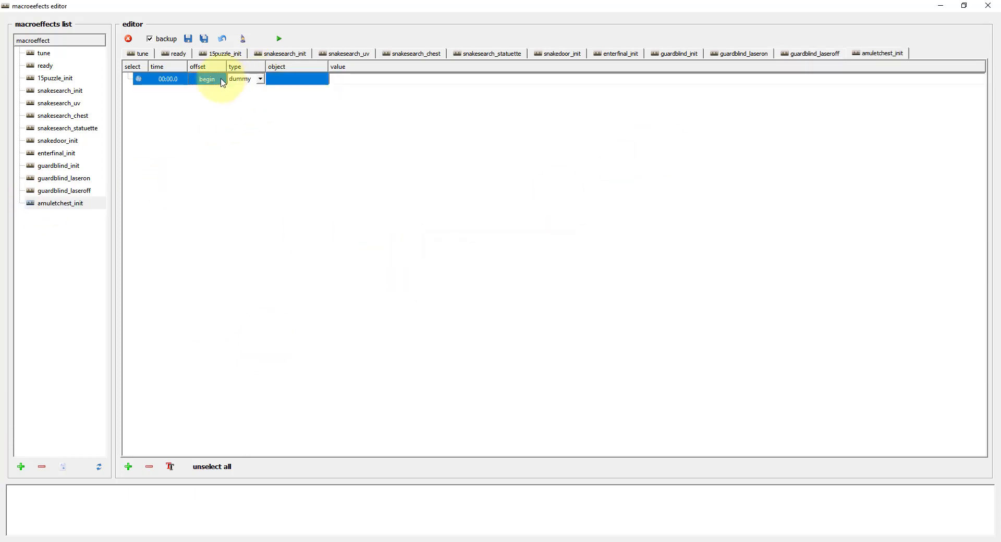
pyautogui.click(240, 78)
pyautogui.click(243, 103)
pyautogui.rightClick(200, 80)
pyautogui.click(215, 111)
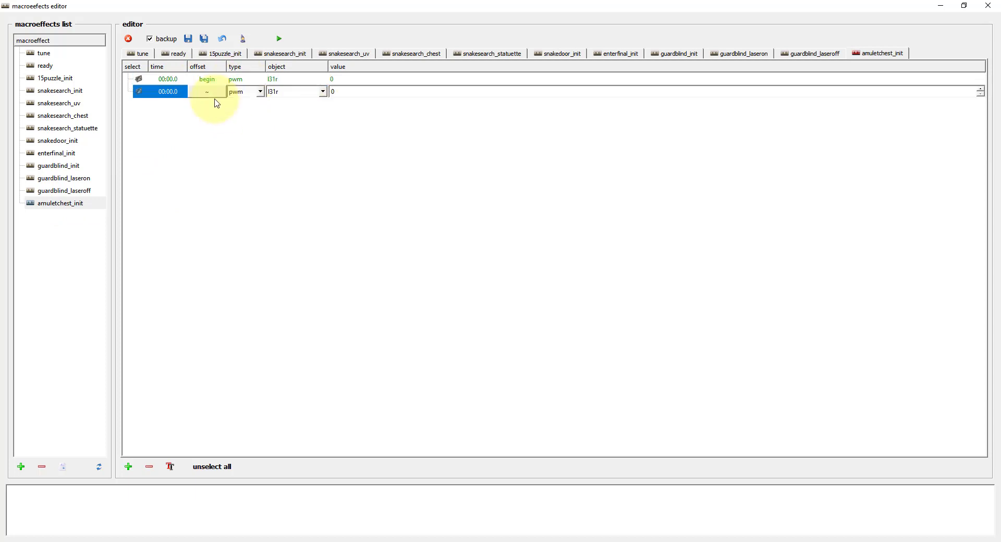
pyautogui.rightClick(203, 80)
pyautogui.click(222, 111)
# Step: Assign the three pwm effects to the objects l33r, l33g and l33b, in that order
pyautogui.click(279, 79)
pyautogui.click(279, 80)
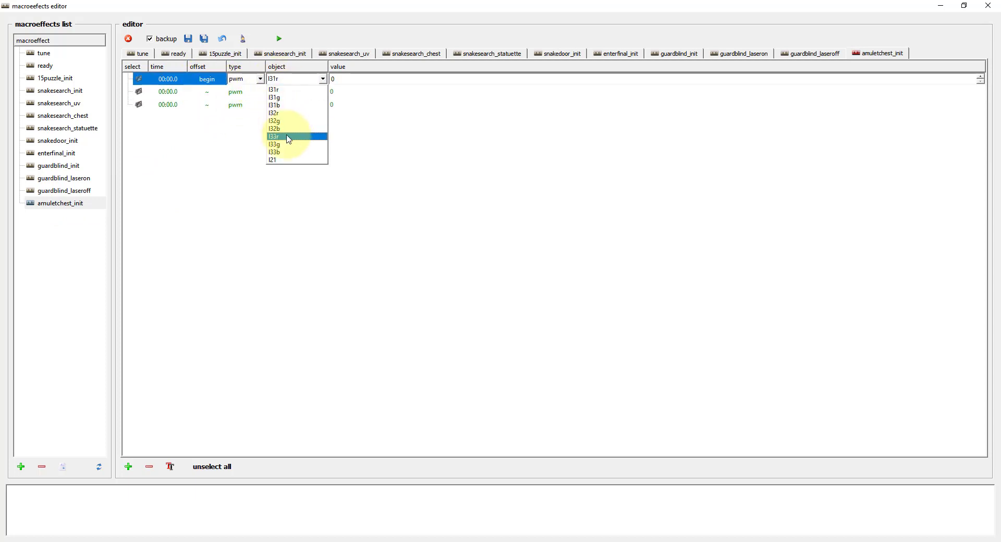
pyautogui.click(286, 137)
pyautogui.click(286, 92)
pyautogui.click(286, 92)
pyautogui.click(286, 161)
pyautogui.click(289, 105)
pyautogui.click(288, 104)
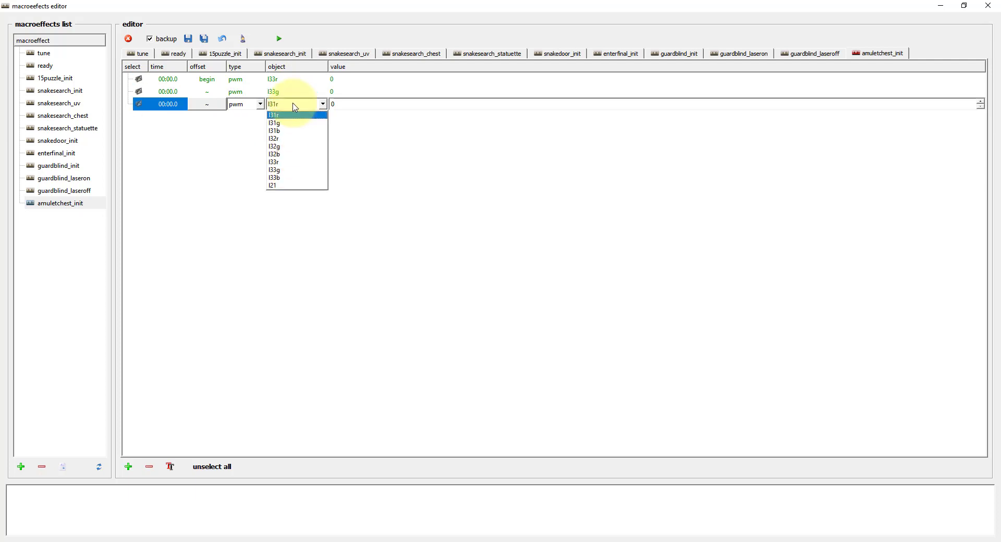
pyautogui.click(291, 175)
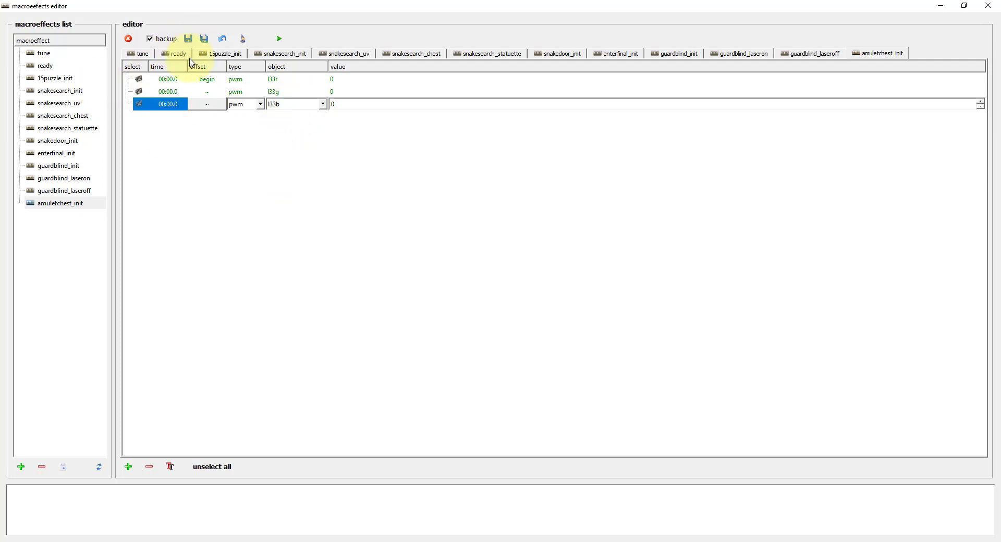
# Step: Duplicate the l33b pwm effect and turn the copy into an out effect that switches l42 off
pyautogui.rightClick(165, 105)
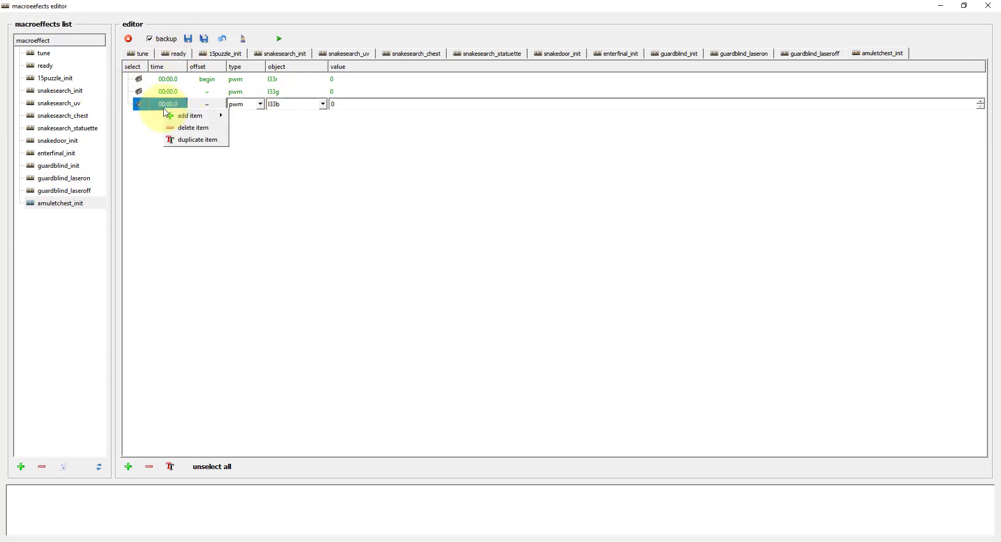
pyautogui.click(197, 139)
pyautogui.click(244, 117)
pyautogui.click(235, 144)
pyautogui.click(292, 117)
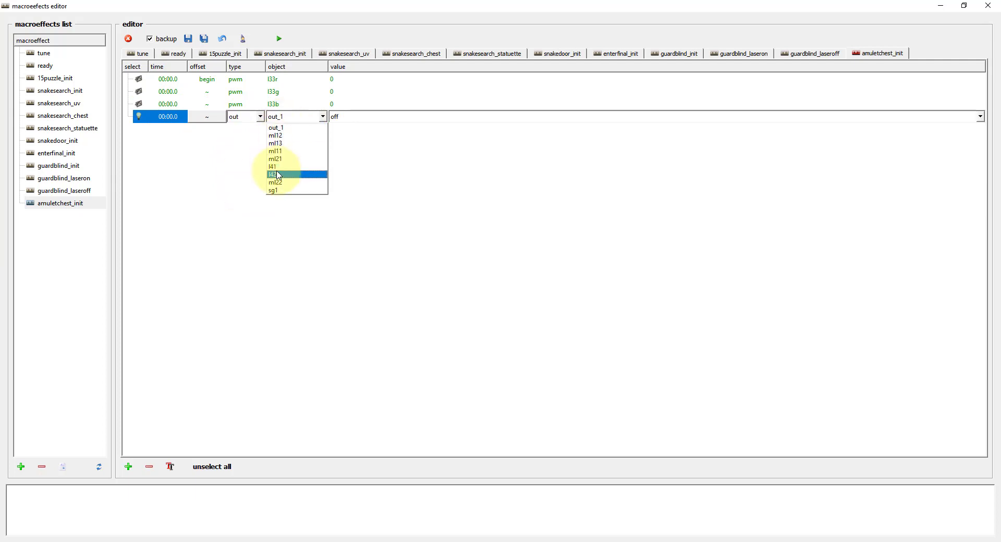
pyautogui.click(284, 175)
# Step: Duplicate the l42 out effect and make the copy play media/snd/fore/blind.mp3 on general:fore
pyautogui.rightClick(166, 117)
pyautogui.click(196, 150)
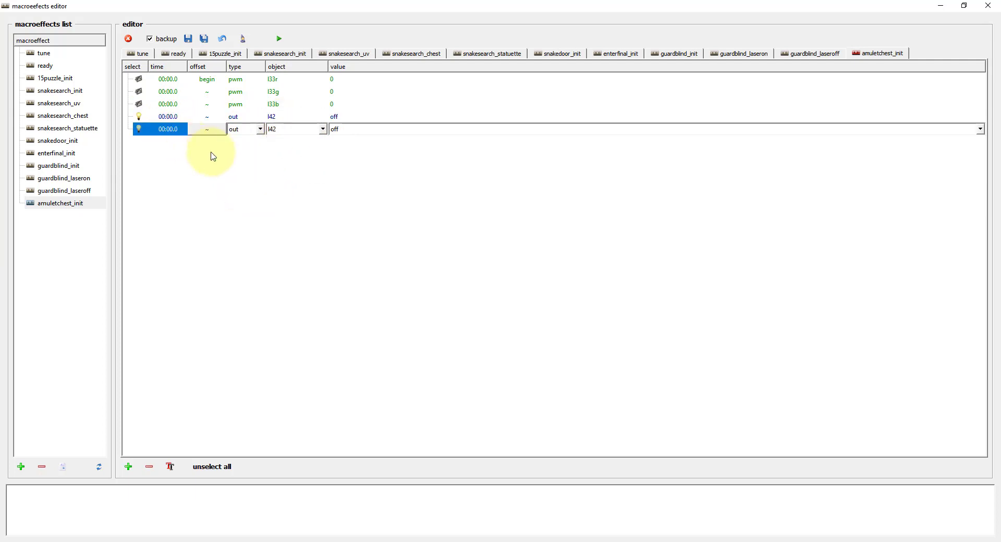
pyautogui.click(249, 129)
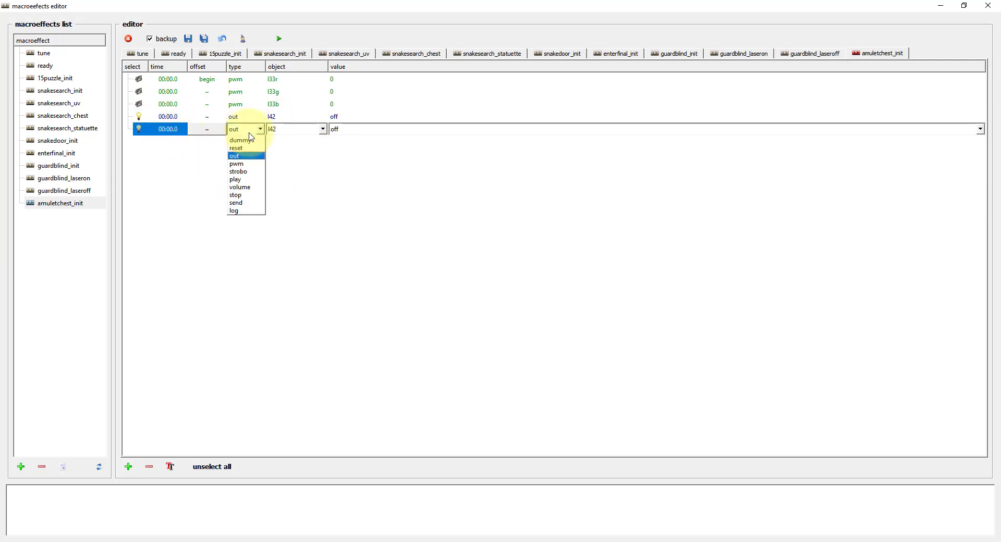
pyautogui.click(235, 179)
pyautogui.click(298, 129)
pyautogui.click(293, 155)
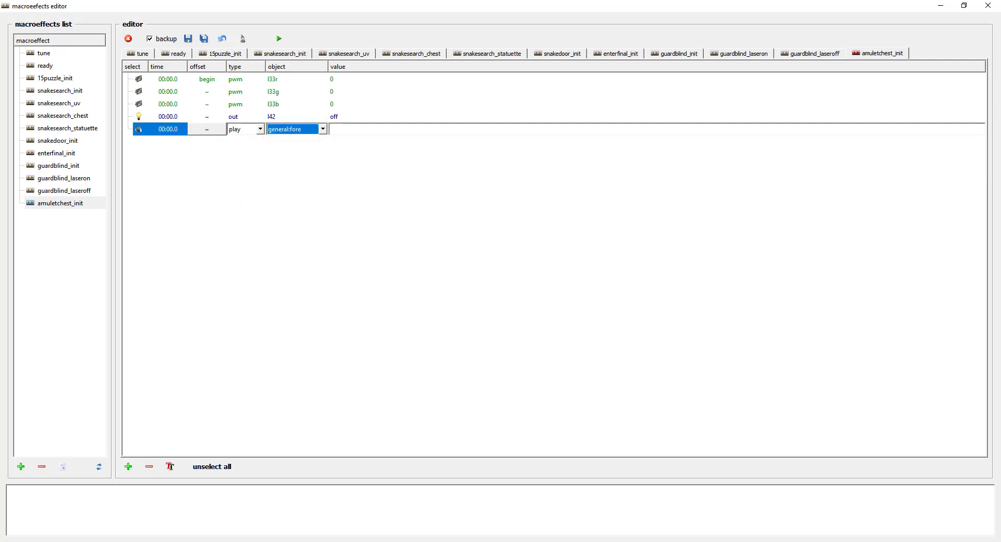
pyautogui.click(343, 138)
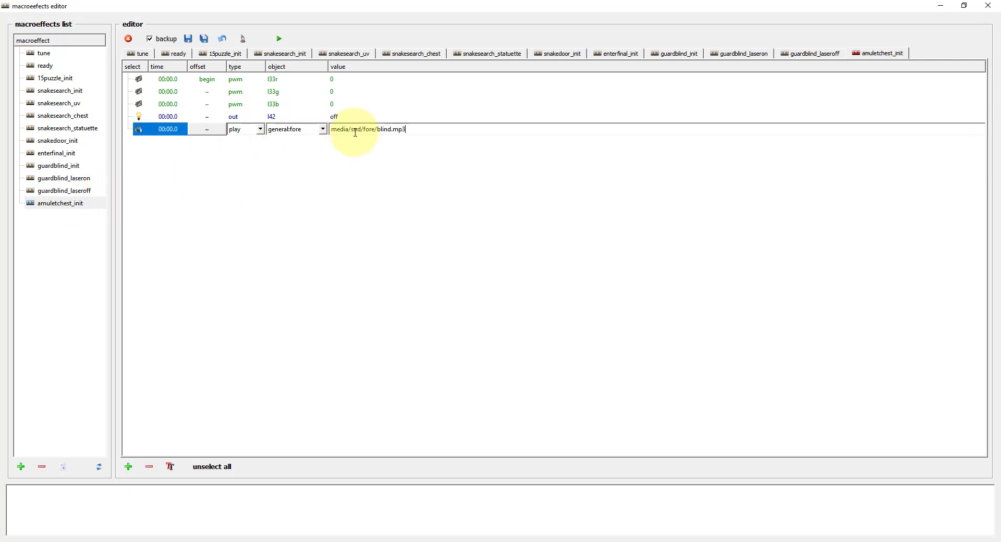
# Step: Duplicate the blind.mp3 play effect and turn the copy into a volume effect for general:fore with the value 100
pyautogui.rightClick(156, 129)
pyautogui.click(198, 163)
pyautogui.click(245, 148)
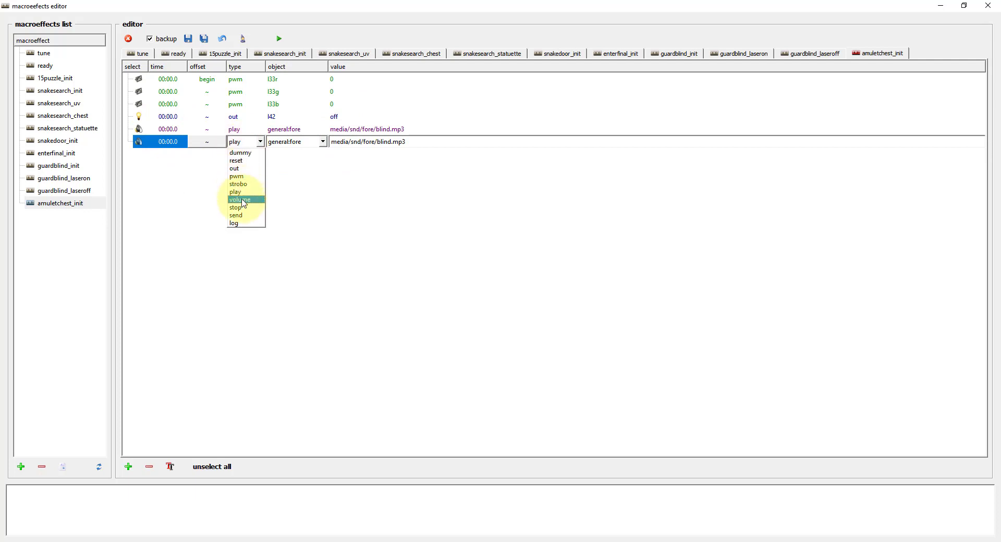
pyautogui.click(240, 197)
pyautogui.click(308, 142)
pyautogui.click(292, 168)
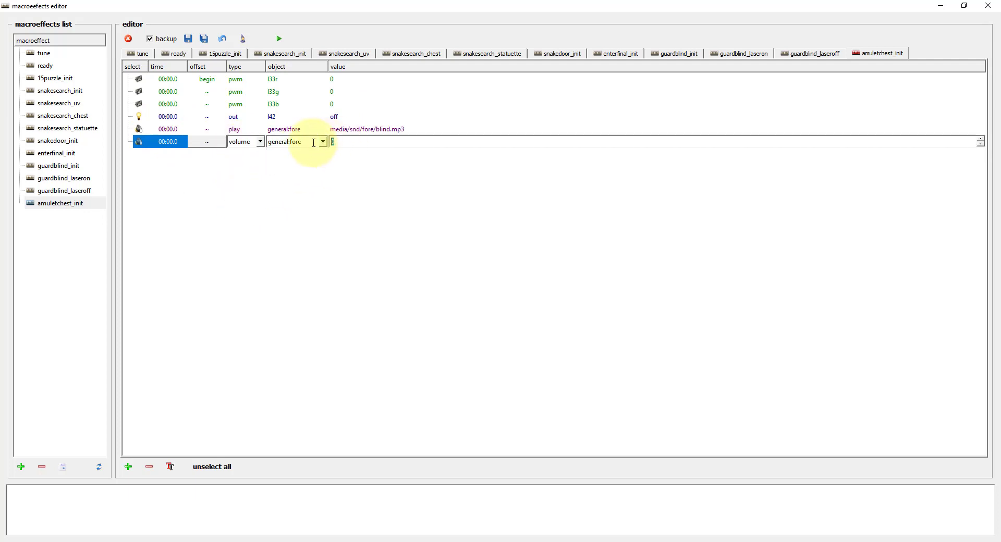
pyautogui.write('100')
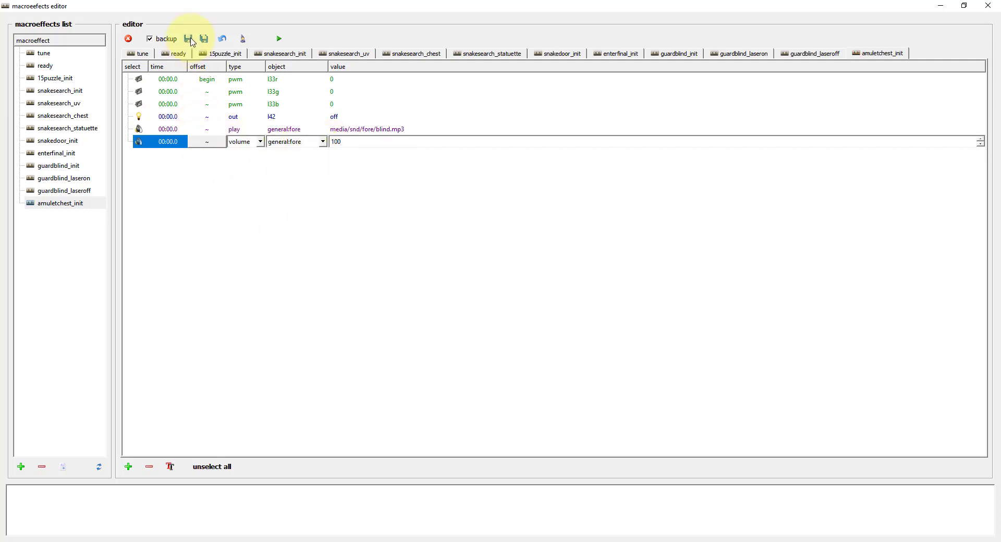
# Step: Duplicate the volume effect and turn the copy into a pwm effect for l21 with the value 0
pyautogui.rightClick(158, 141)
pyautogui.click(179, 147)
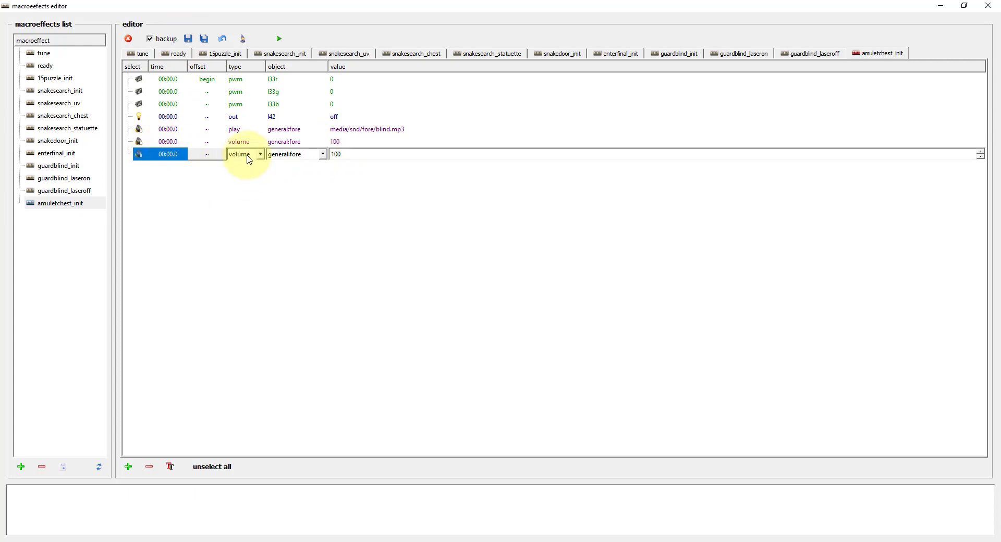
pyautogui.click(246, 155)
pyautogui.click(236, 189)
pyautogui.click(290, 234)
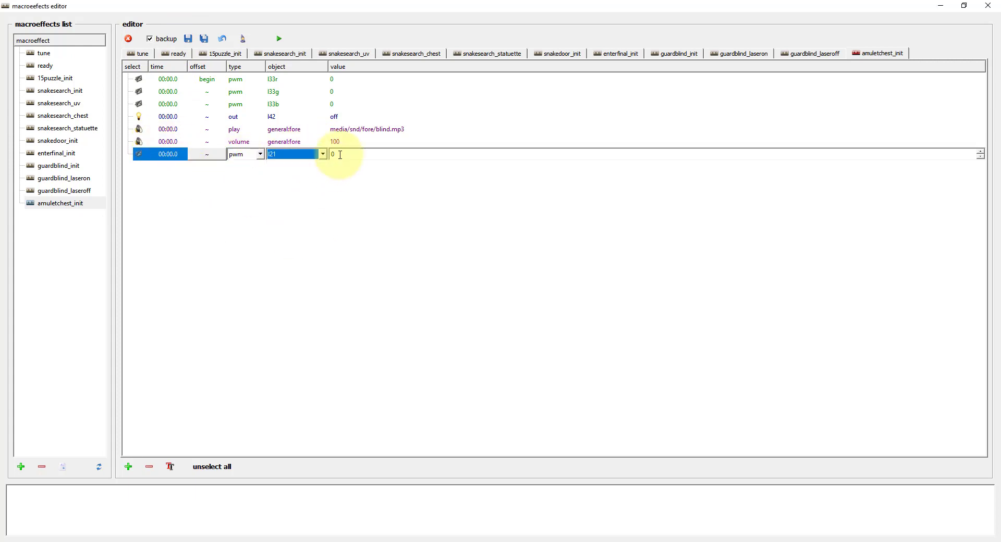
# Step: Duplicate the l21 pwm effect nine times
pyautogui.rightClick(190, 154)
pyautogui.click(215, 178)
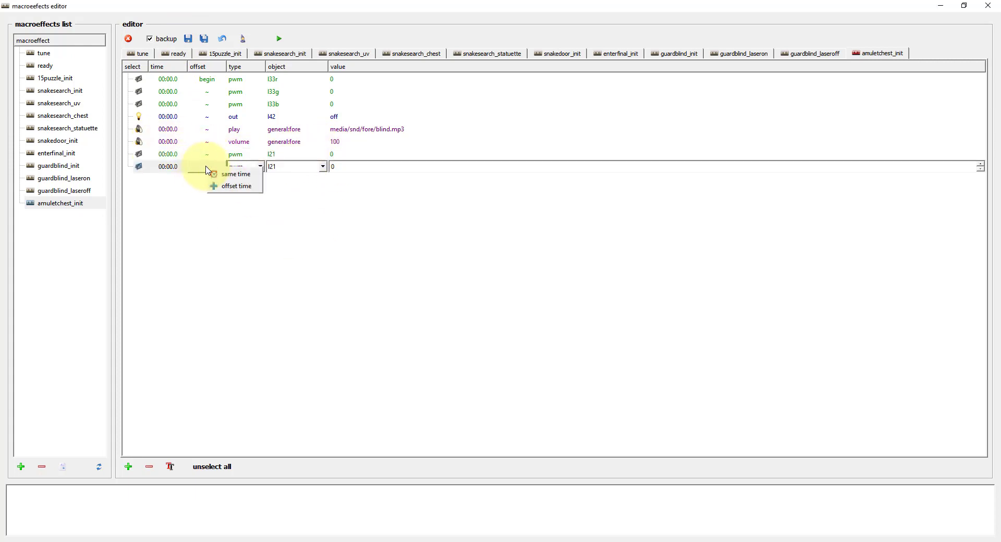
pyautogui.rightClick(198, 168)
pyautogui.click(217, 199)
pyautogui.rightClick(205, 179)
pyautogui.click(221, 211)
pyautogui.rightClick(207, 192)
pyautogui.click(219, 223)
pyautogui.rightClick(207, 205)
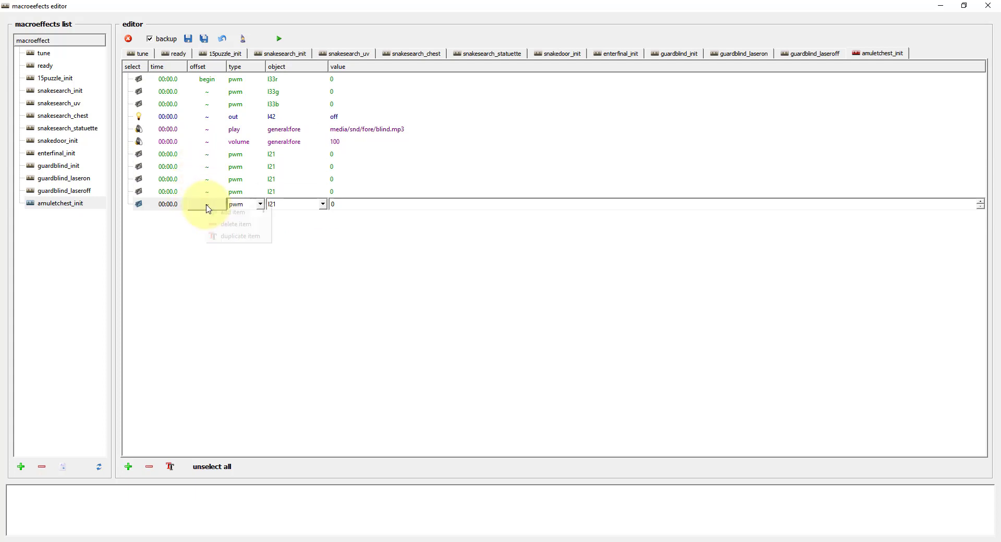
pyautogui.click(230, 236)
pyautogui.rightClick(208, 218)
pyautogui.click(230, 249)
pyautogui.rightClick(208, 231)
pyautogui.click(230, 261)
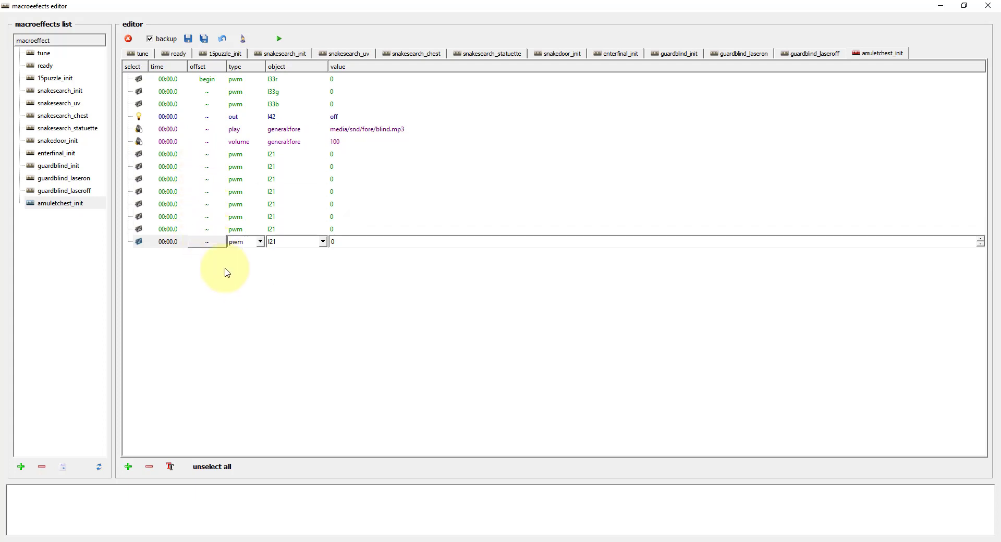
pyautogui.click(225, 270)
pyautogui.rightClick(208, 255)
pyautogui.click(231, 290)
pyautogui.rightClick(209, 255)
pyautogui.click(231, 286)
# Step: Set the time offset of the second, third and fourth l21 pwm effects to +00:00.3 each
pyautogui.click(251, 165)
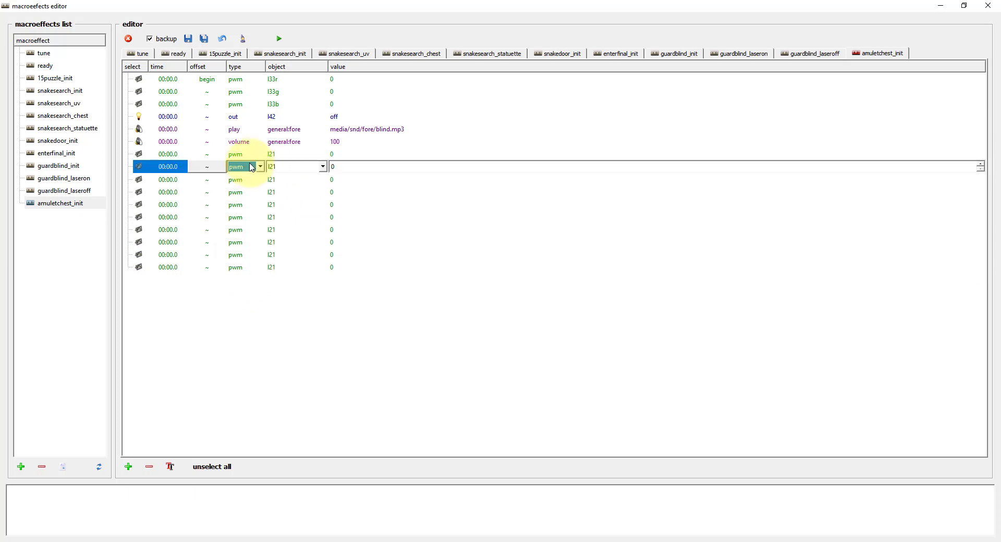
pyautogui.click(211, 168)
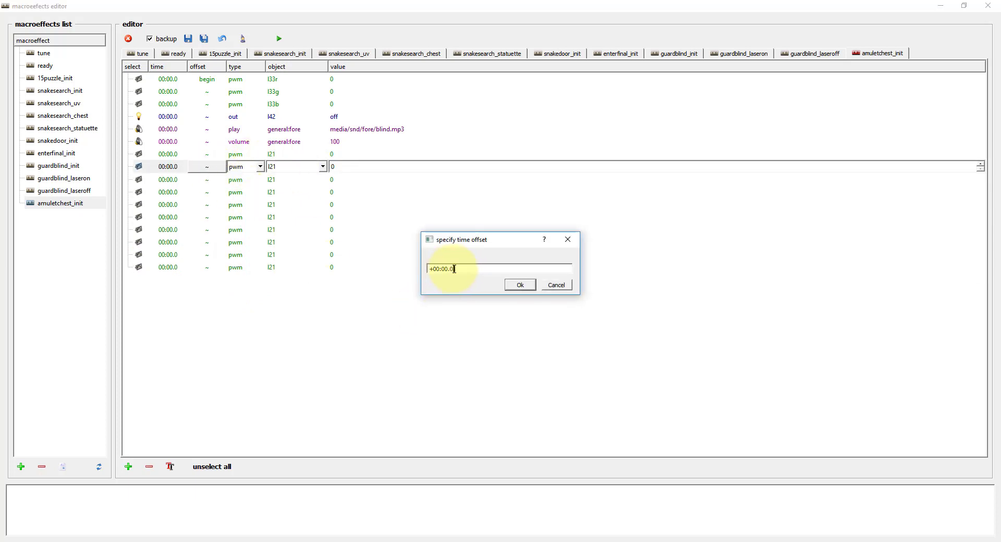
pyautogui.click(519, 288)
pyautogui.click(235, 182)
pyautogui.click(209, 180)
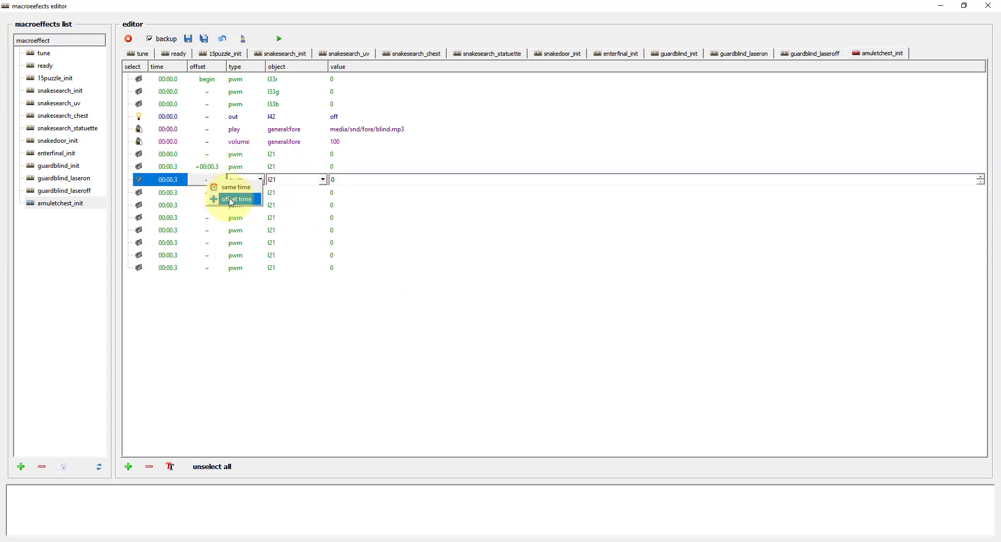
pyautogui.click(230, 199)
pyautogui.click(527, 285)
pyautogui.click(219, 193)
pyautogui.click(211, 192)
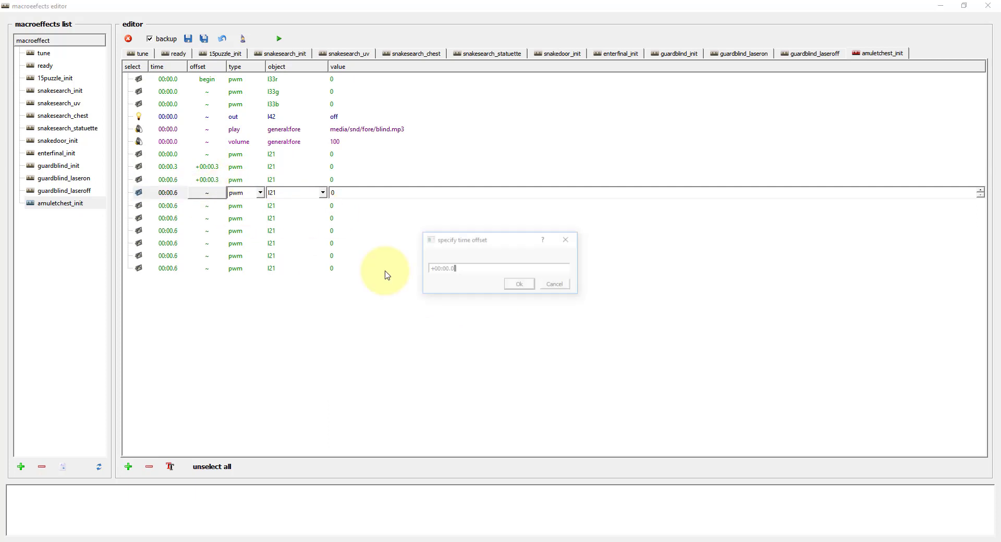
pyautogui.click(452, 268)
pyautogui.write('3')
pyautogui.click(514, 284)
# Step: Set the time offset of the fifth, sixth and seventh l21 pwm effects to +00:00.3 each
pyautogui.click(218, 205)
pyautogui.click(208, 206)
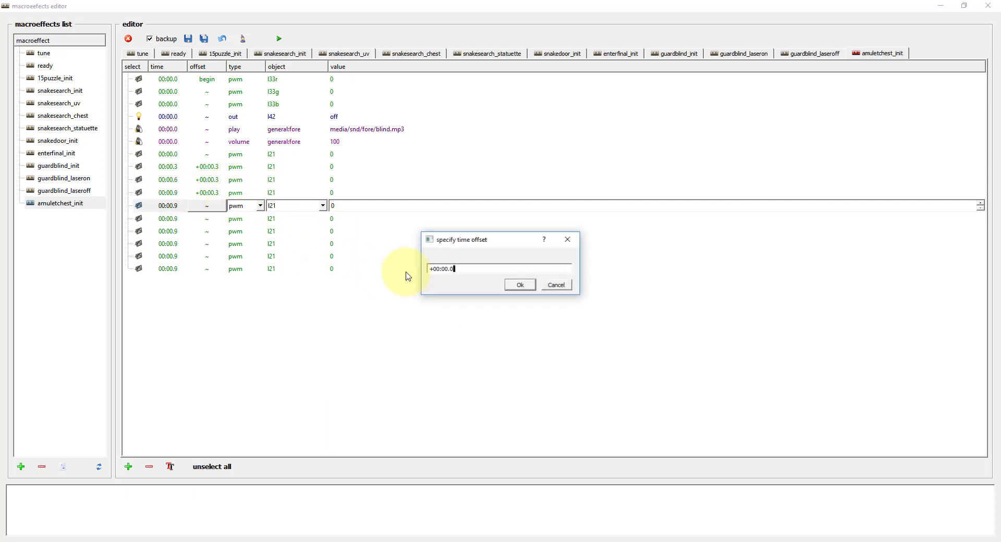
pyautogui.click(519, 287)
pyautogui.click(218, 219)
pyautogui.click(209, 219)
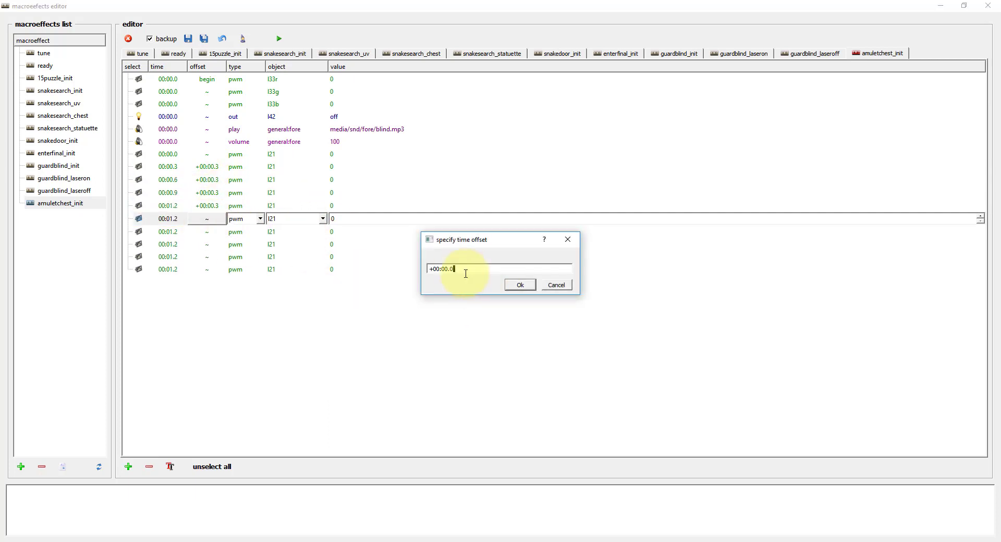
pyautogui.write('3')
pyautogui.click(520, 285)
pyautogui.click(218, 231)
pyautogui.click(208, 231)
pyautogui.click(229, 238)
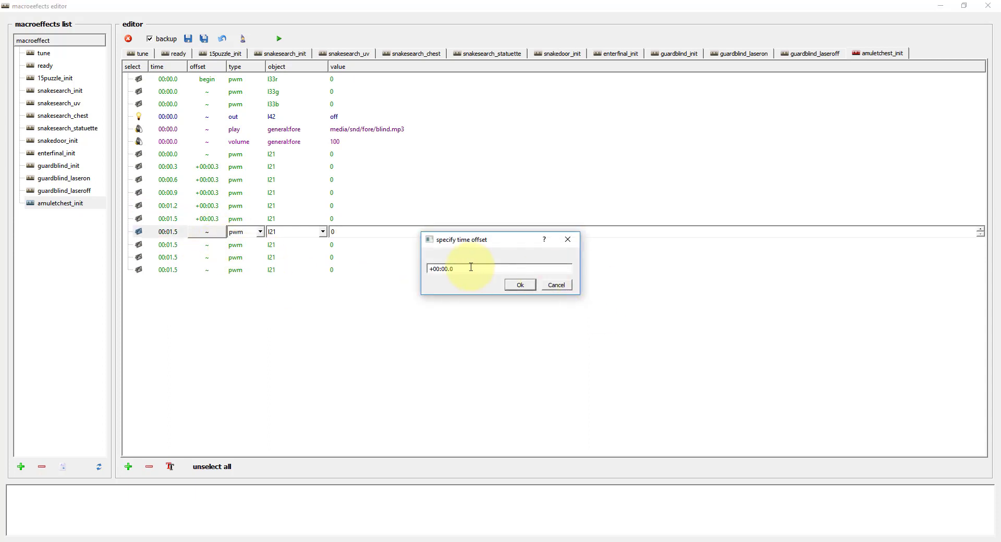
pyautogui.click(520, 285)
# Step: Set the time offset of the eighth, ninth and tenth l21 pwm effects to +00:00.3 each
pyautogui.click(204, 245)
pyautogui.click(206, 245)
pyautogui.click(453, 268)
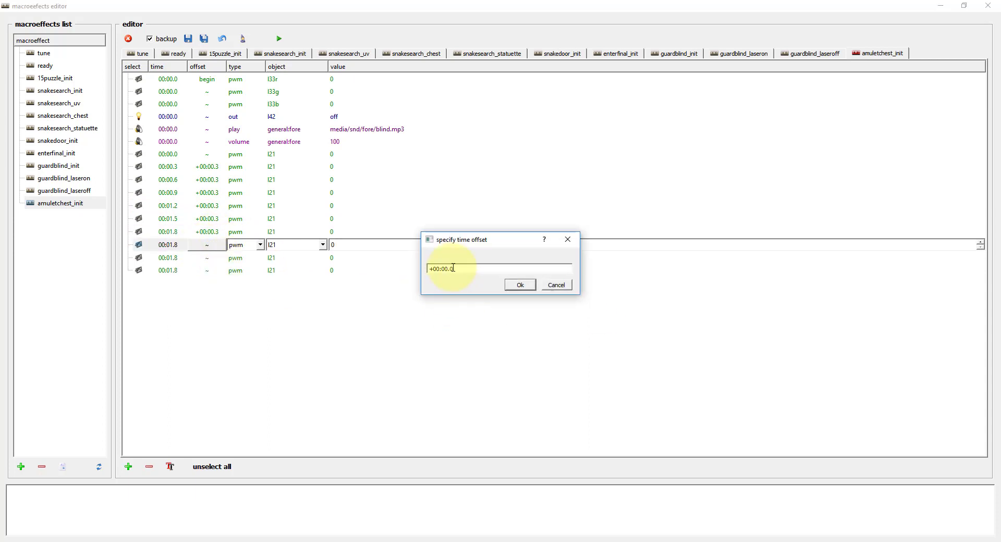
pyautogui.write('3')
pyautogui.click(517, 285)
pyautogui.click(218, 258)
pyautogui.click(209, 258)
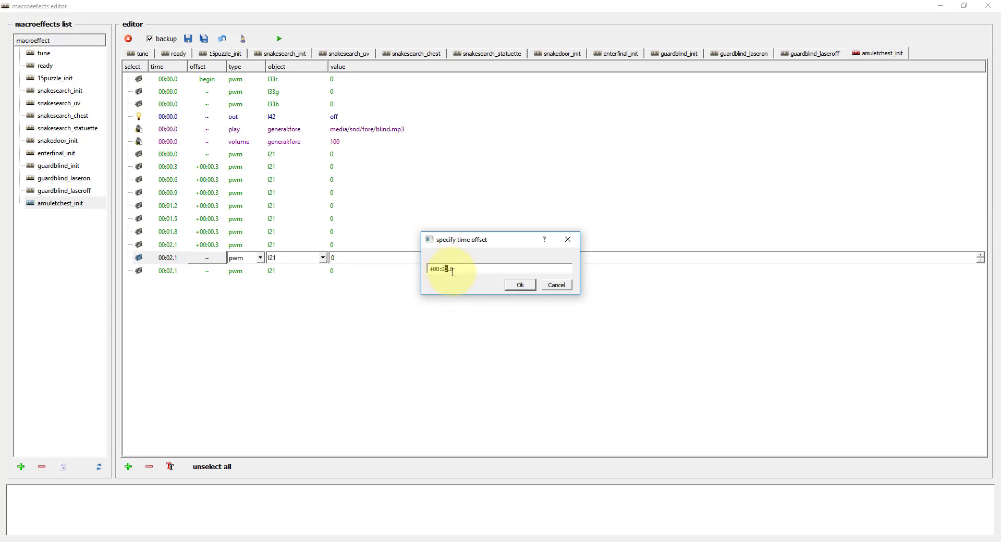
pyautogui.click(512, 286)
pyautogui.click(218, 271)
pyautogui.click(229, 289)
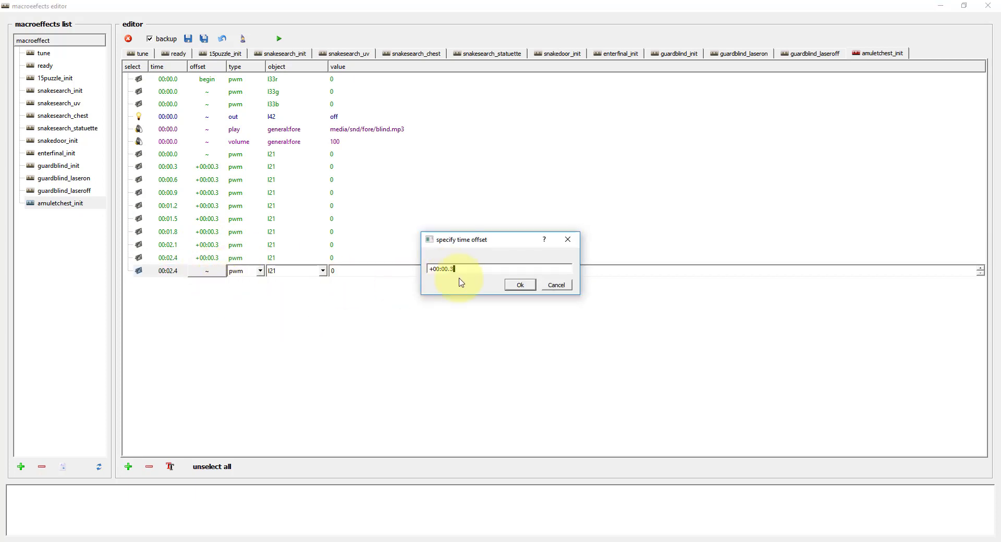
pyautogui.write('3')
pyautogui.click(520, 285)
# Step: Set the values of the second to sixth l21 pwm effects to 1, 2, 4, 8 and 16
pyautogui.click(344, 165)
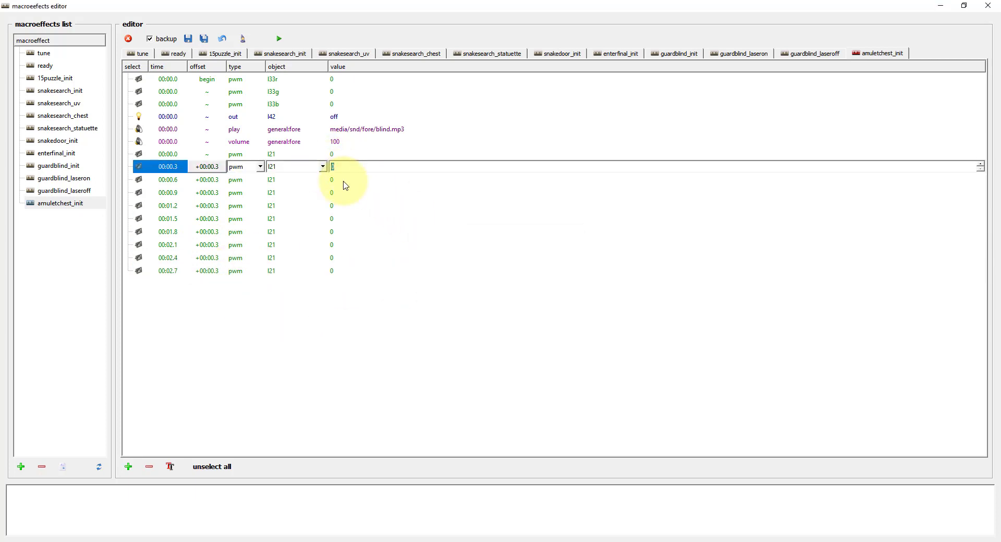
pyautogui.write('1')
pyautogui.click(346, 179)
pyautogui.write('2')
pyautogui.click(346, 192)
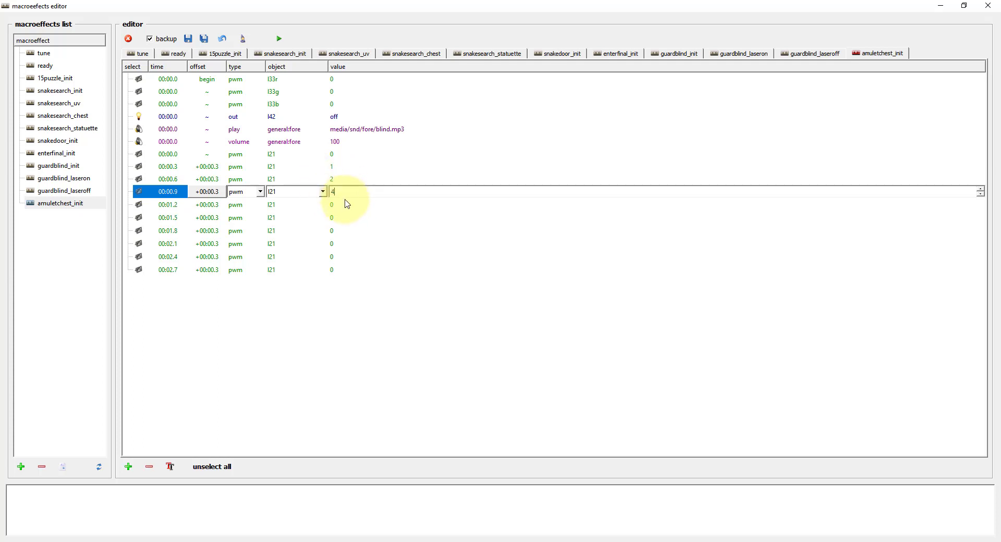
pyautogui.click(346, 204)
pyautogui.write('8')
pyautogui.click(348, 216)
pyautogui.write('1')
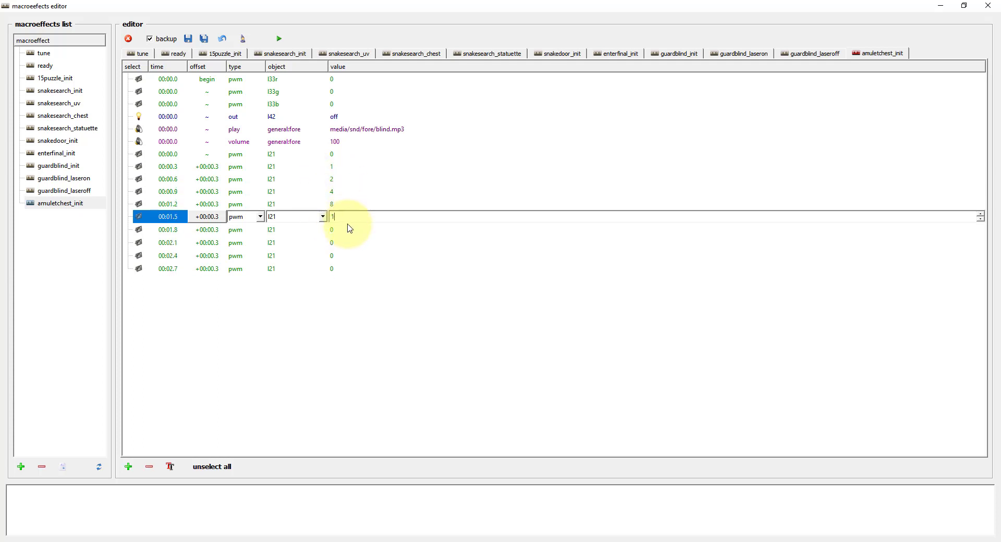
pyautogui.write('6')
# Step: Set the values of the seventh to tenth l21 pwm effects to 32, 64, 128 and 255
pyautogui.click(349, 230)
pyautogui.write('32')
pyautogui.click(351, 241)
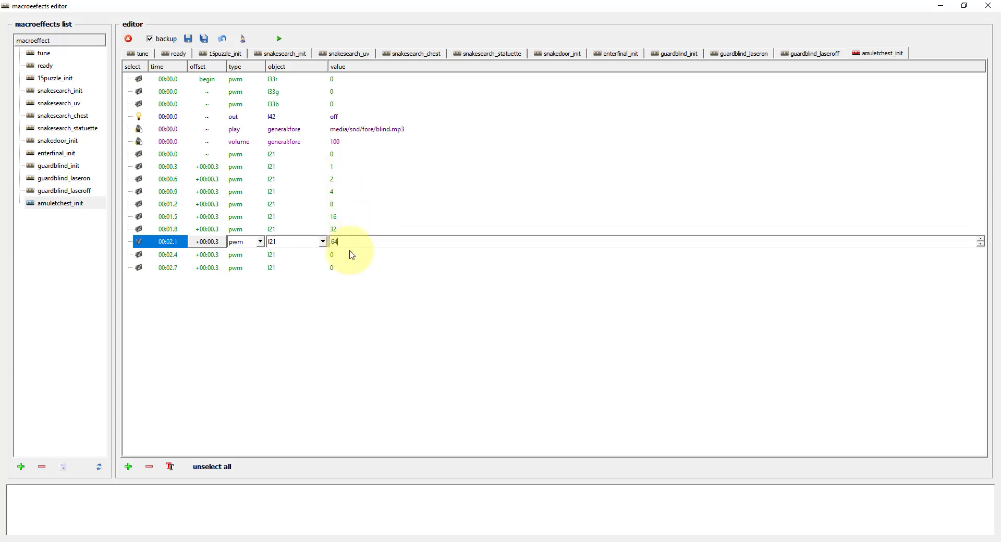
pyautogui.click(352, 254)
pyautogui.write('128')
pyautogui.click(350, 265)
pyautogui.write('255')
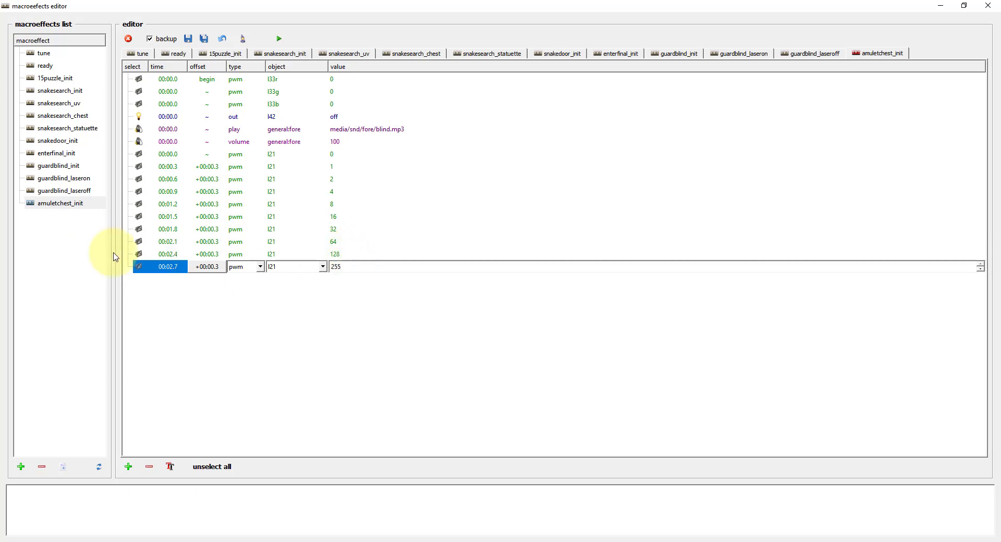
# Step: Create a new macroeffect named final_init
pyautogui.click(49, 203)
pyautogui.click(21, 467)
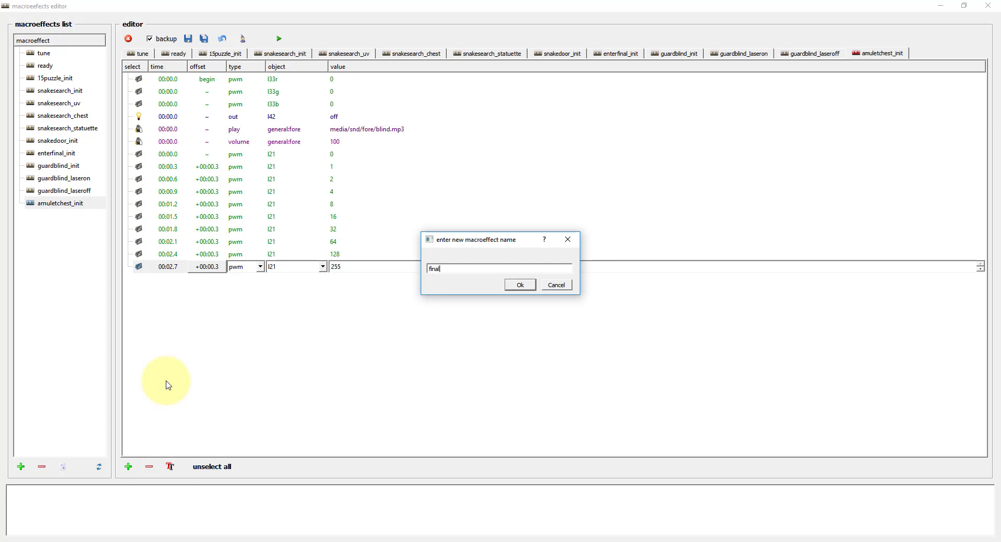
pyautogui.write('final_init')
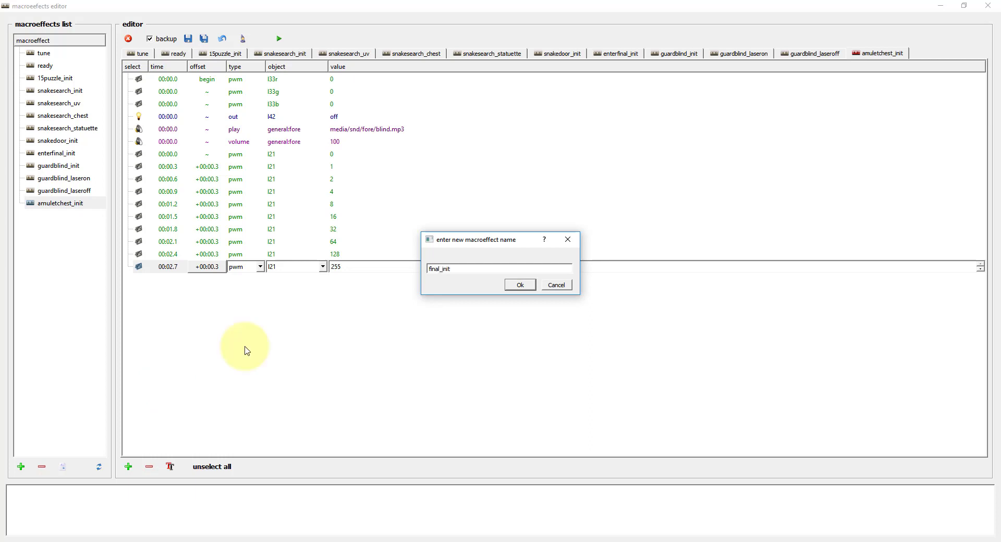
pyautogui.click(523, 286)
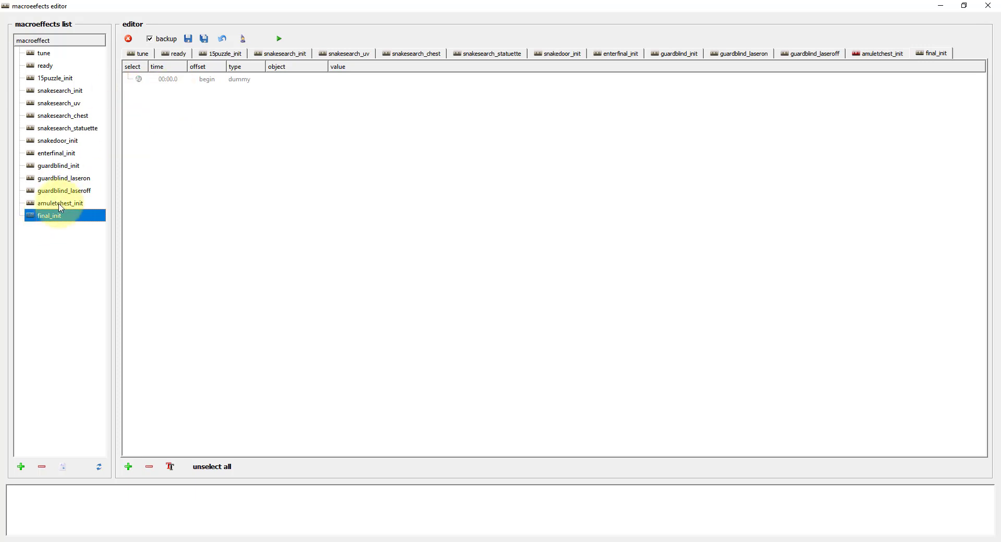
# Step: Turn the dummy effect of final_init into an out effect for ml22 with the value off
pyautogui.click(206, 80)
pyautogui.click(259, 79)
pyautogui.click(241, 111)
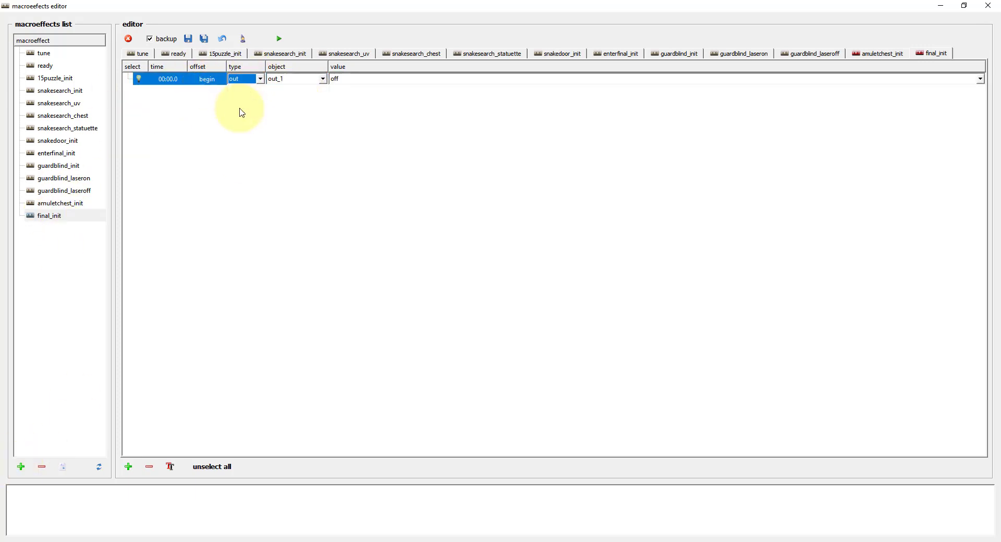
pyautogui.click(301, 81)
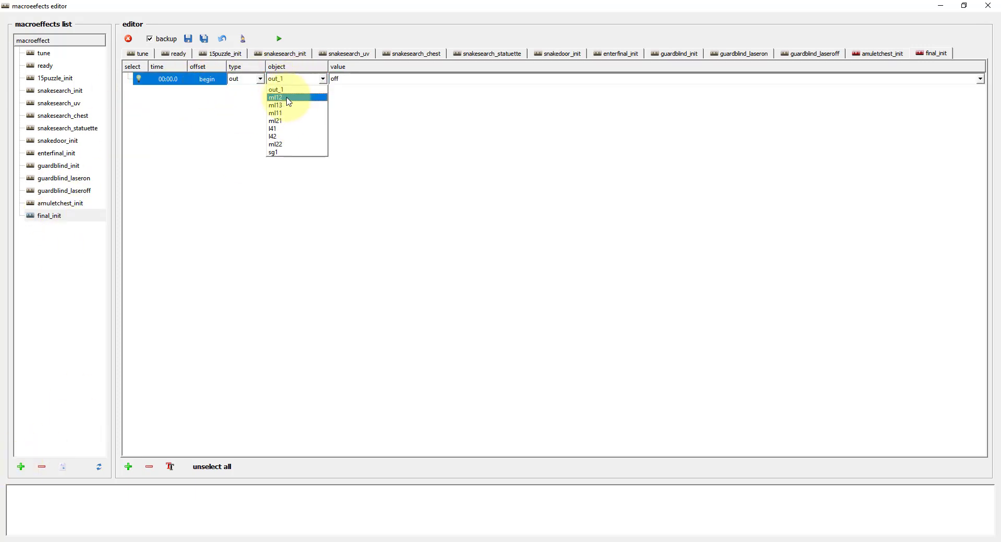
pyautogui.click(280, 145)
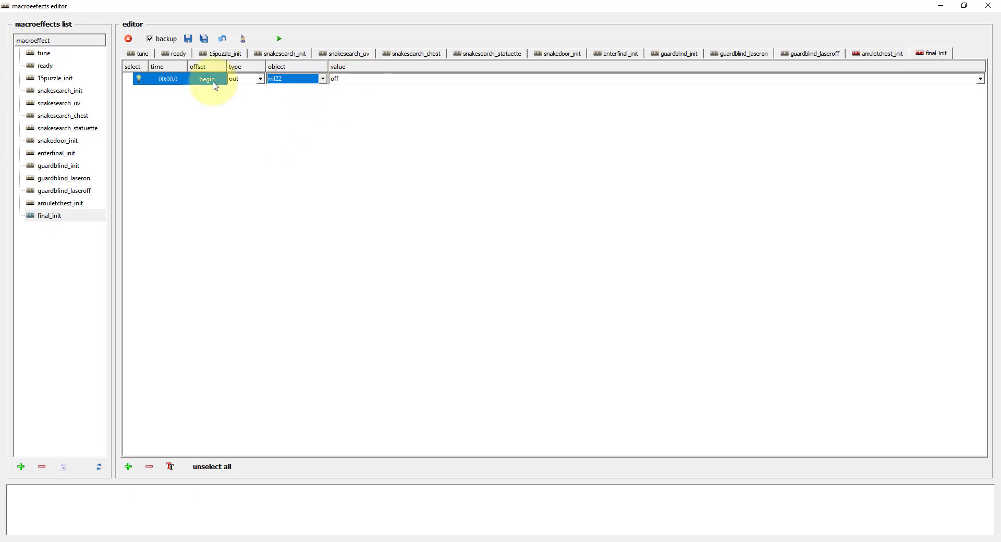
# Step: Add an effect at the same time as the ml22 output and make it a pwm effect for l31r with the value 0
pyautogui.rightClick(155, 85)
pyautogui.moveTo(177, 89)
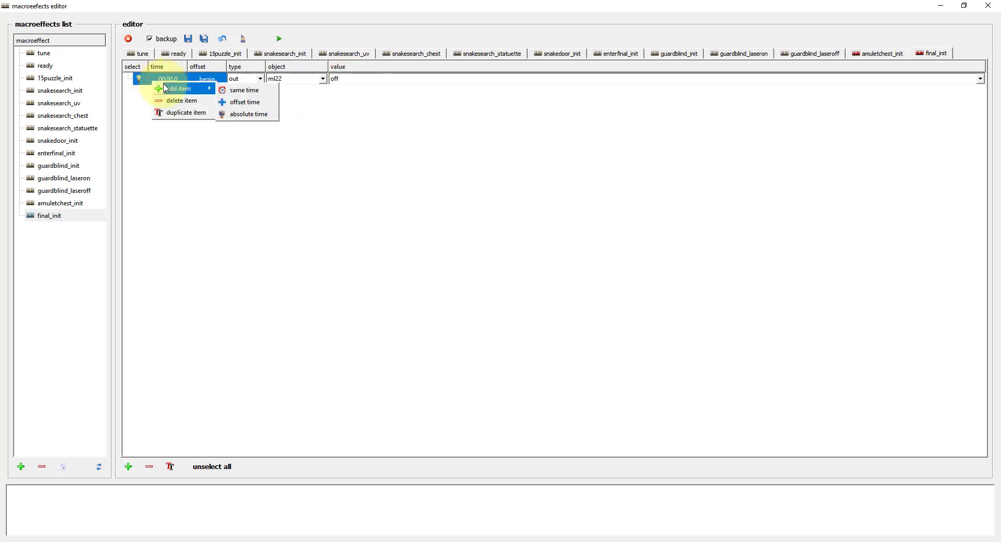
pyautogui.click(249, 94)
pyautogui.click(240, 92)
pyautogui.click(241, 116)
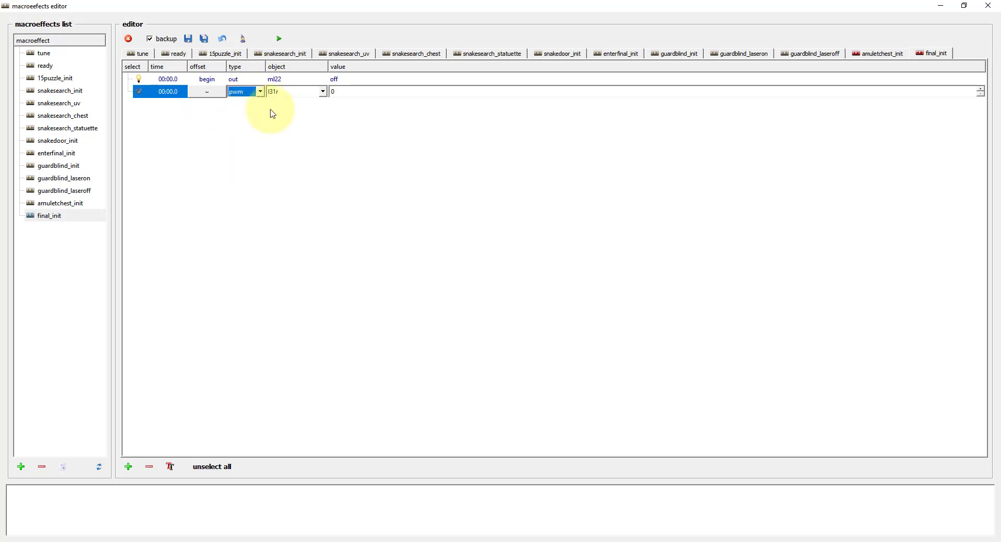
# Step: Duplicate the l31r pwm effect eleven times in final_init
pyautogui.rightClick(216, 94)
pyautogui.click(229, 123)
pyautogui.rightClick(167, 103)
pyautogui.click(198, 133)
pyautogui.rightClick(167, 115)
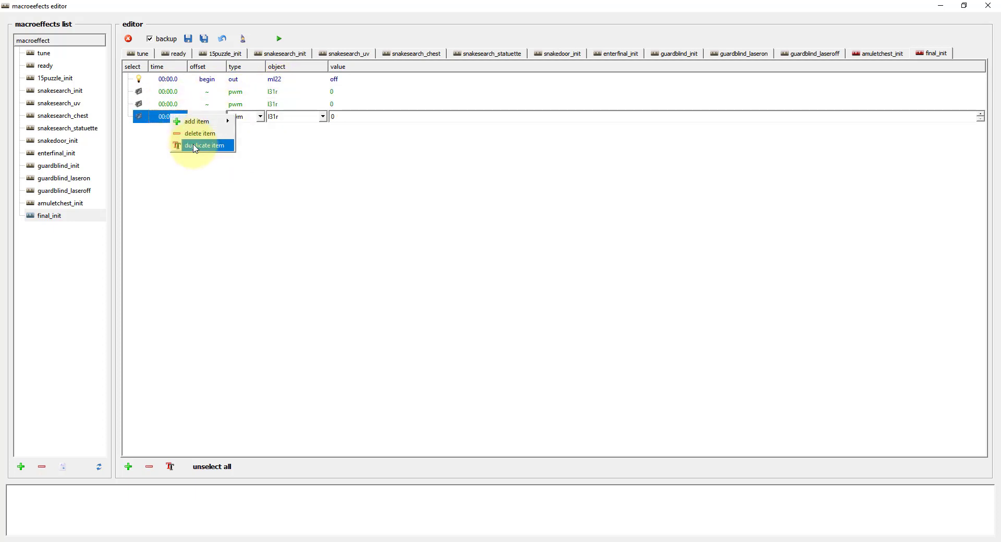
pyautogui.click(200, 145)
pyautogui.rightClick(165, 128)
pyautogui.click(200, 157)
pyautogui.rightClick(167, 141)
pyautogui.click(200, 169)
pyautogui.rightClick(168, 154)
pyautogui.click(200, 181)
pyautogui.rightClick(168, 166)
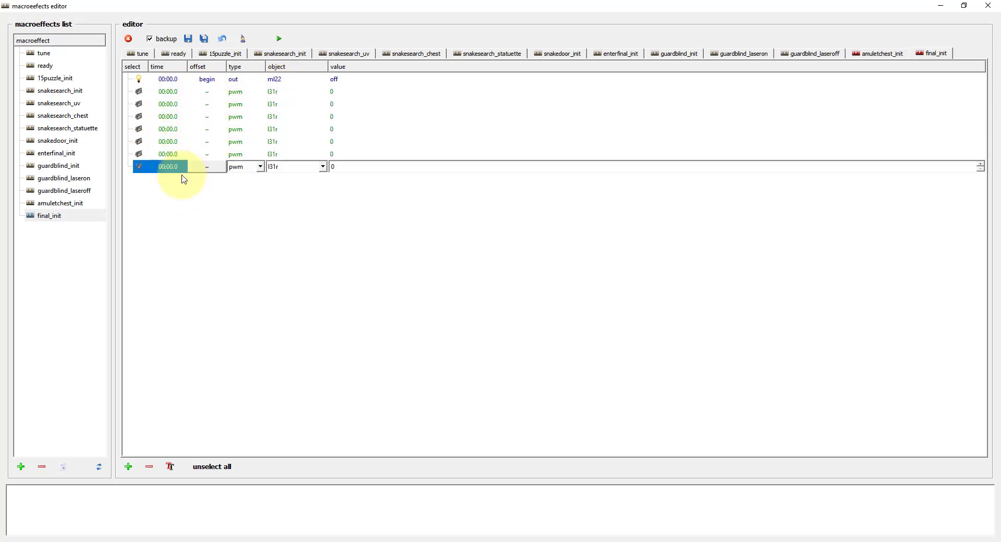
pyautogui.click(189, 194)
pyautogui.rightClick(168, 179)
pyautogui.click(199, 207)
pyautogui.rightClick(167, 191)
pyautogui.click(200, 218)
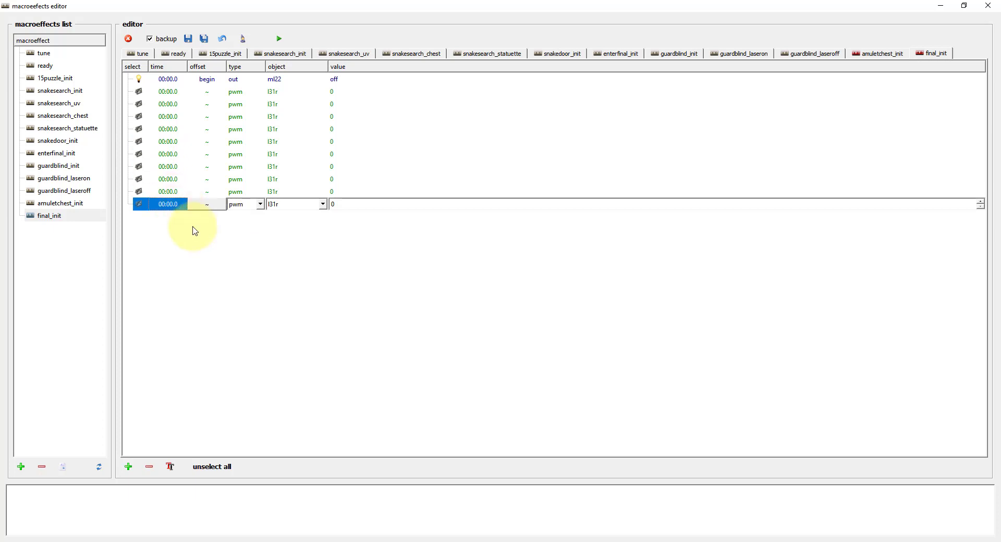
pyautogui.rightClick(168, 204)
pyautogui.click(200, 231)
# Step: Assign the first pwm effect of final_init to l21 and the third one to l31g
pyautogui.click(285, 92)
pyautogui.click(284, 92)
pyautogui.click(294, 101)
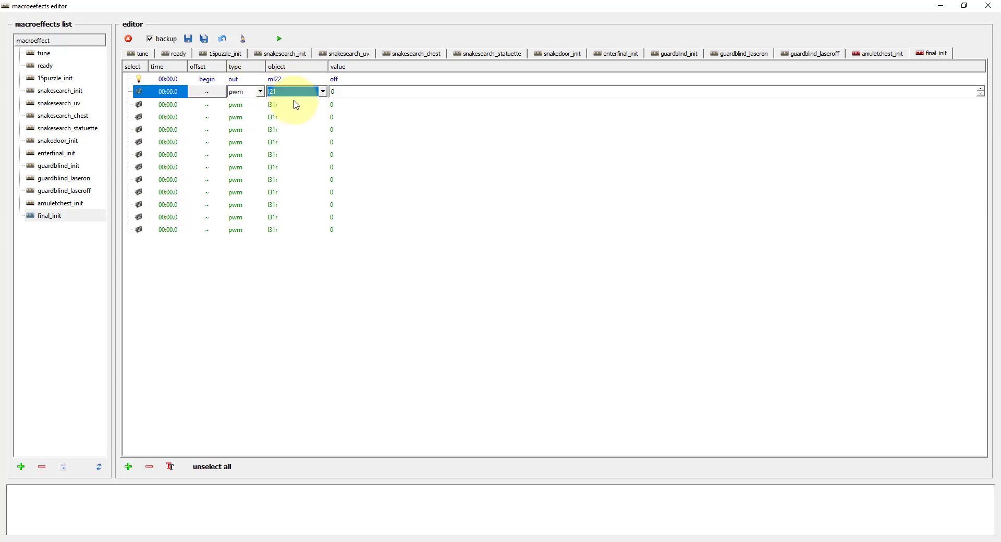
pyautogui.click(288, 119)
pyautogui.click(289, 119)
pyautogui.click(277, 135)
# Step: Assign the fourth pwm effect to l31b and set its value to 255
pyautogui.click(285, 130)
pyautogui.click(284, 130)
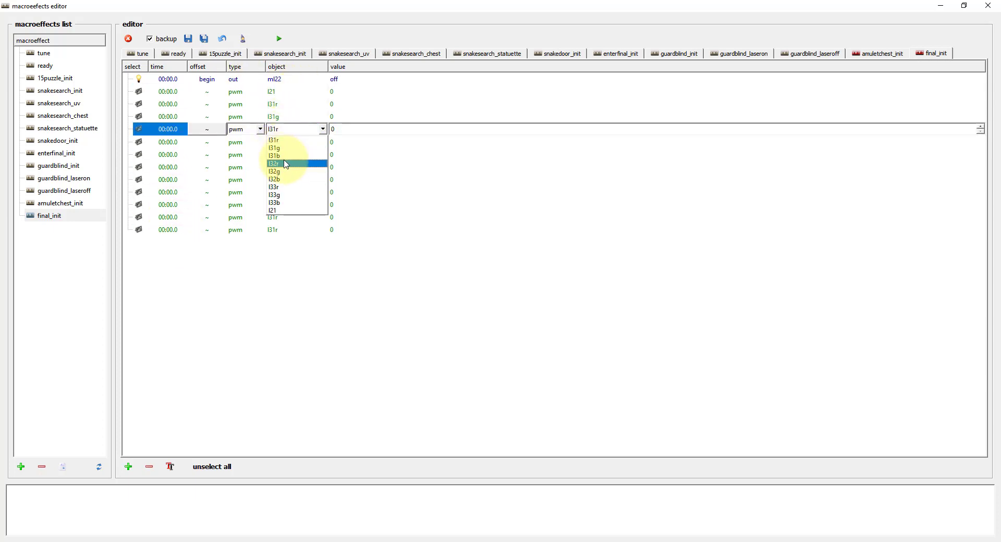
pyautogui.click(286, 157)
pyautogui.moveTo(355, 129); pyautogui.dragTo(317, 133)
pyautogui.write('255')
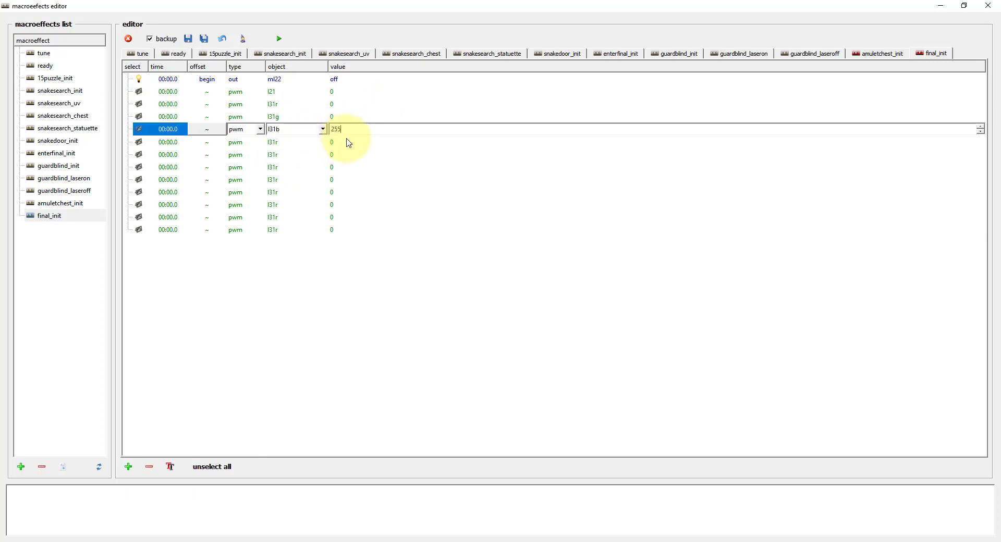
# Step: Assign the fifth pwm effect to l32r and the sixth one to l32g
pyautogui.click(291, 143)
pyautogui.click(291, 144)
pyautogui.click(280, 177)
pyautogui.click(285, 156)
pyautogui.click(285, 156)
pyautogui.click(285, 197)
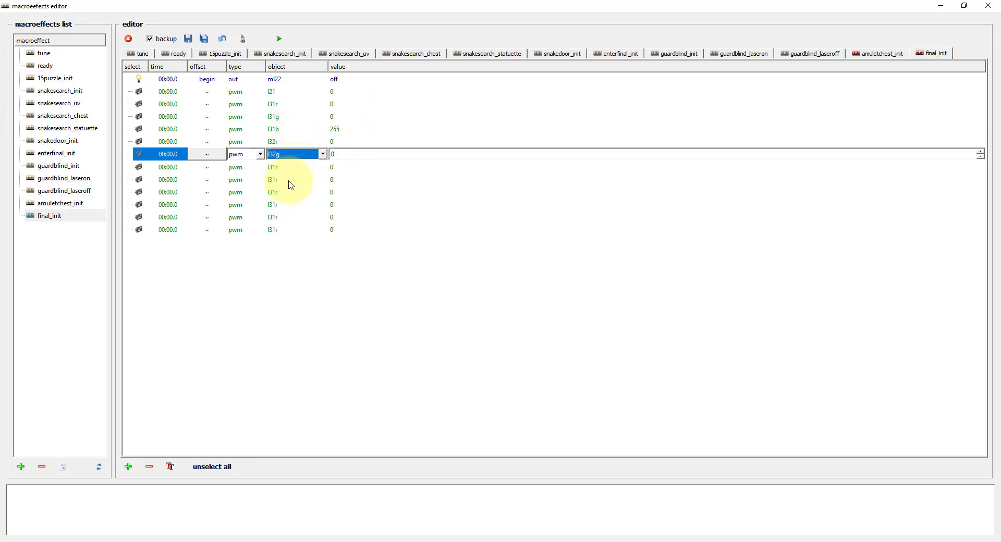
# Step: Assign the seventh pwm effect to l32b and set its value to 255
pyautogui.click(287, 168)
pyautogui.click(287, 168)
pyautogui.click(282, 216)
pyautogui.press('Tab')
pyautogui.write('25')
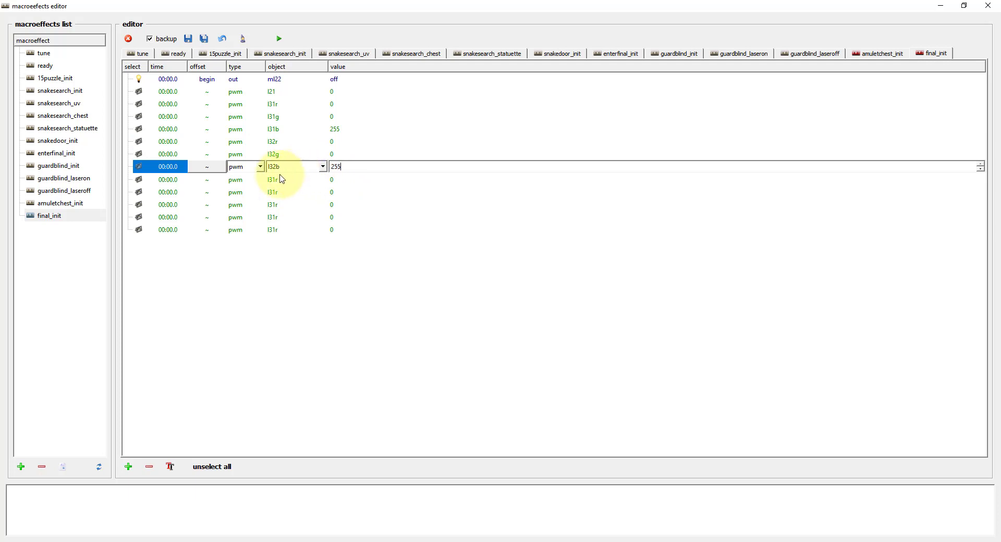
# Step: Assign the eighth pwm effect to l33r and the ninth one to l33g
pyautogui.click(282, 179)
pyautogui.click(282, 179)
pyautogui.click(276, 237)
pyautogui.click(284, 192)
pyautogui.click(283, 192)
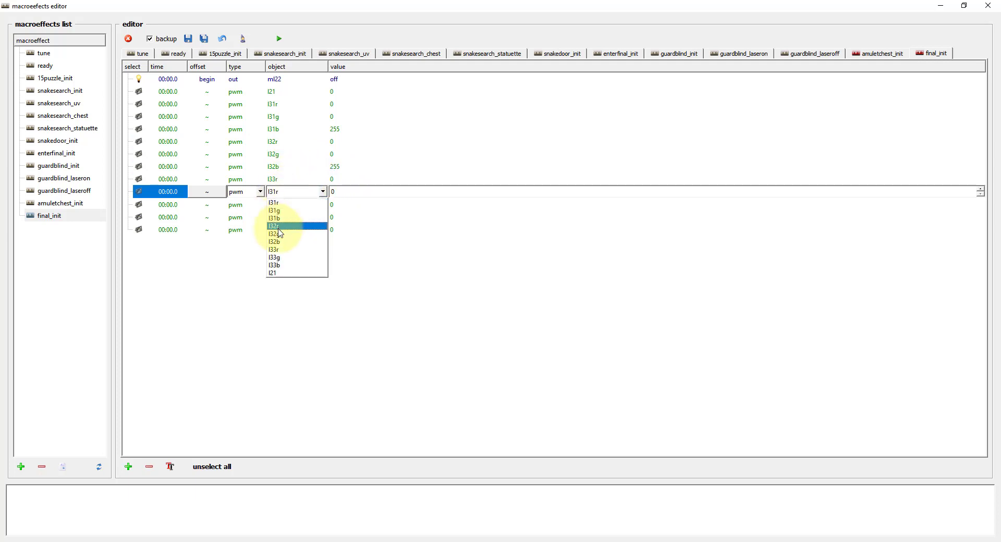
pyautogui.click(280, 257)
# Step: Assign the tenth pwm effect to l33b and set its value to 255
pyautogui.doubleClick(284, 205)
pyautogui.click(280, 278)
pyautogui.moveTo(348, 206); pyautogui.dragTo(320, 208)
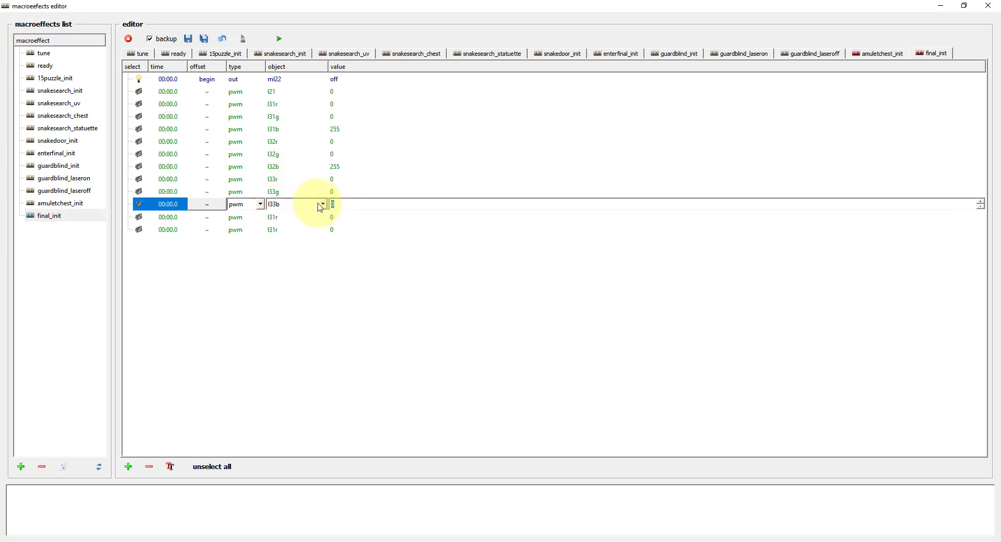
pyautogui.write('255')
# Step: Turn the eleventh pwm effect into an out effect for sg1 with the value on
pyautogui.click(249, 218)
pyautogui.click(247, 218)
pyautogui.click(242, 244)
pyautogui.click(290, 217)
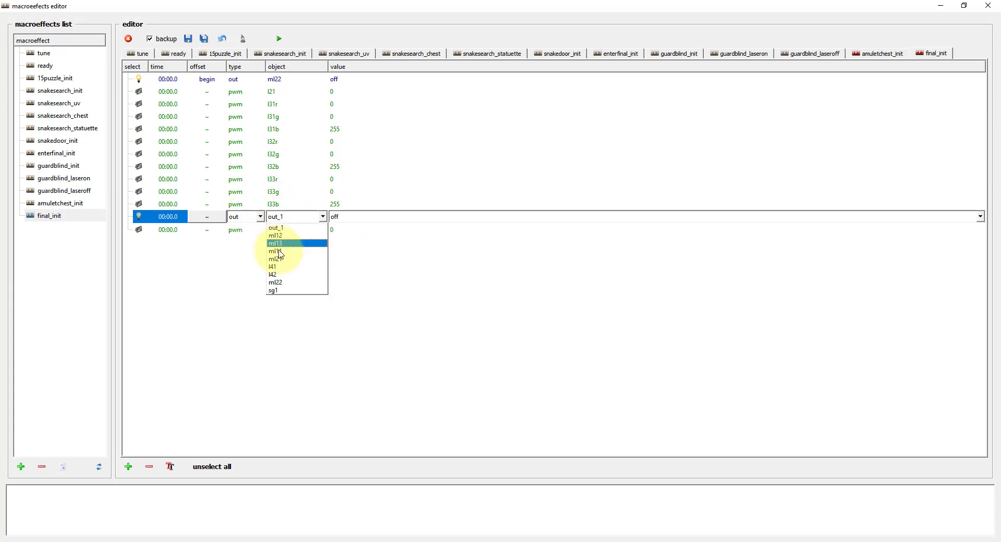
pyautogui.click(273, 290)
pyautogui.click(345, 217)
# Step: Give the last effect a time offset of +00:10.0 and turn it into an out effect for sg1 with the value off
pyautogui.click(217, 229)
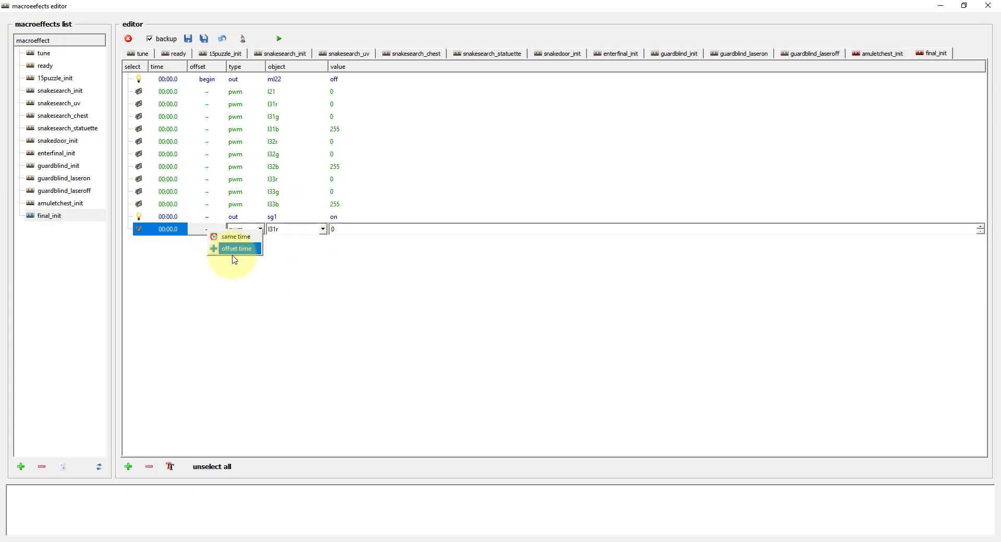
pyautogui.click(232, 249)
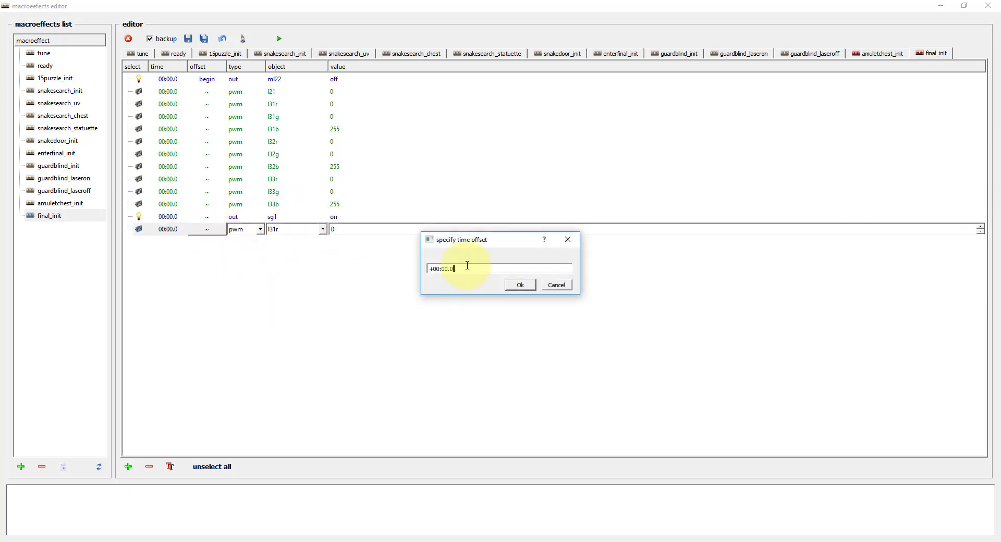
pyautogui.click(519, 286)
pyautogui.click(242, 256)
pyautogui.click(288, 230)
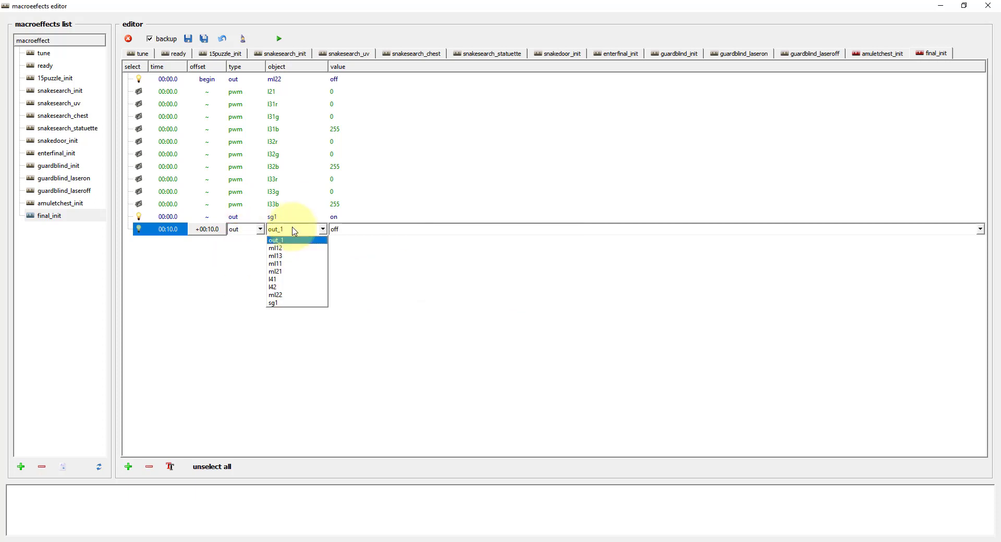
pyautogui.click(284, 302)
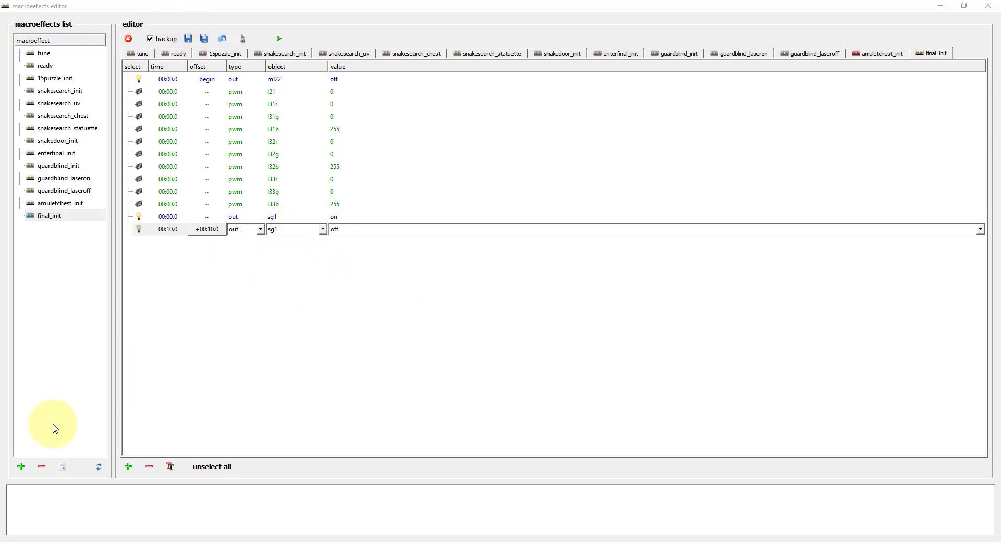
# Step: Create a macroeffect named win and turn its first item into a pwm effect
pyautogui.click(21, 467)
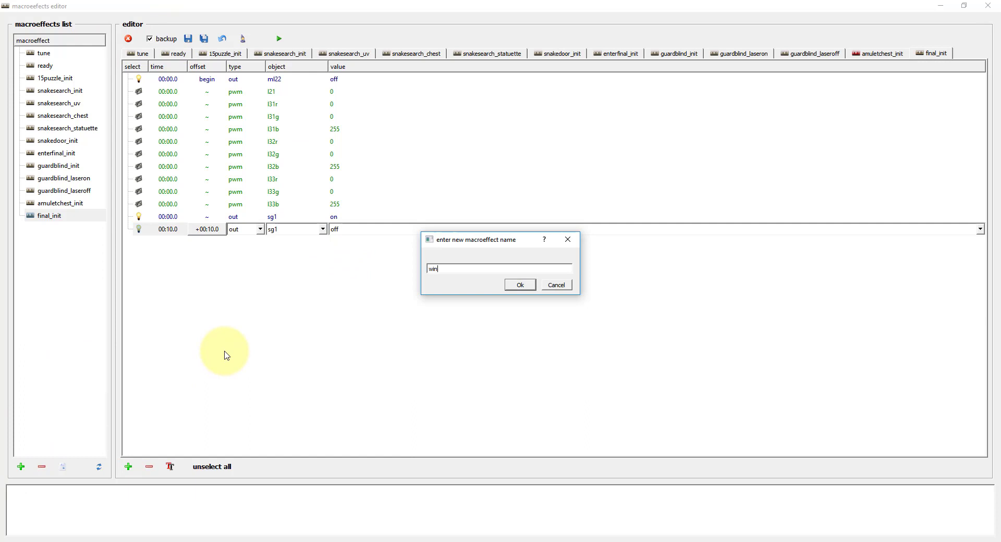
pyautogui.click(519, 285)
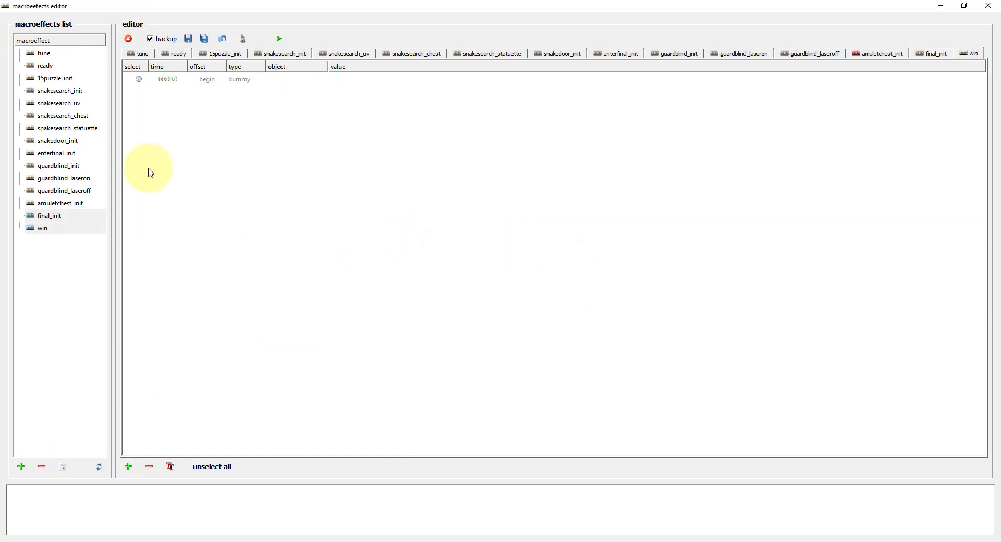
pyautogui.click(235, 79)
pyautogui.click(245, 79)
pyautogui.click(240, 113)
# Step: Duplicate the pwm effect in win ten times so the macroeffect holds eleven pwm items
pyautogui.rightClick(212, 80)
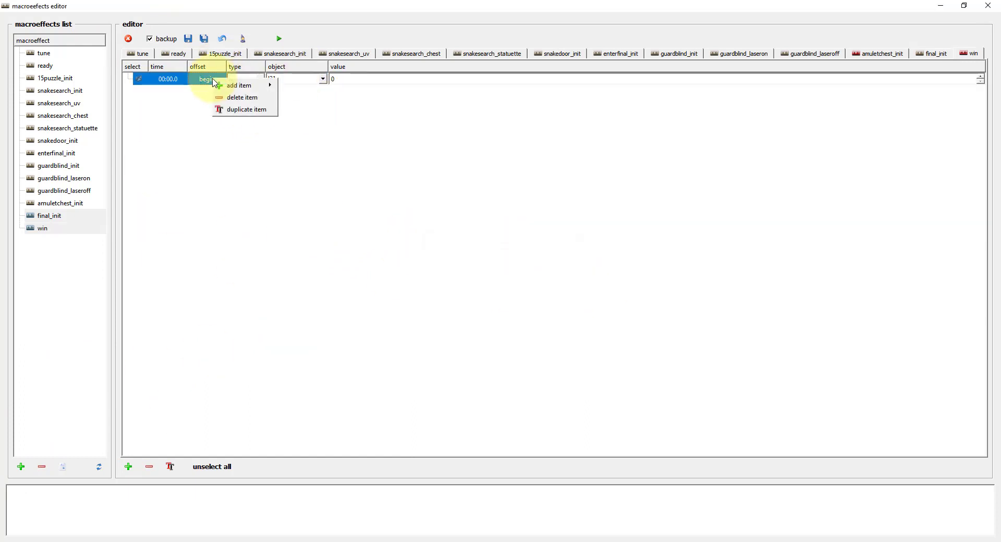
pyautogui.click(238, 110)
pyautogui.rightClick(211, 92)
pyautogui.click(237, 122)
pyautogui.rightClick(210, 105)
pyautogui.click(235, 132)
pyautogui.rightClick(211, 79)
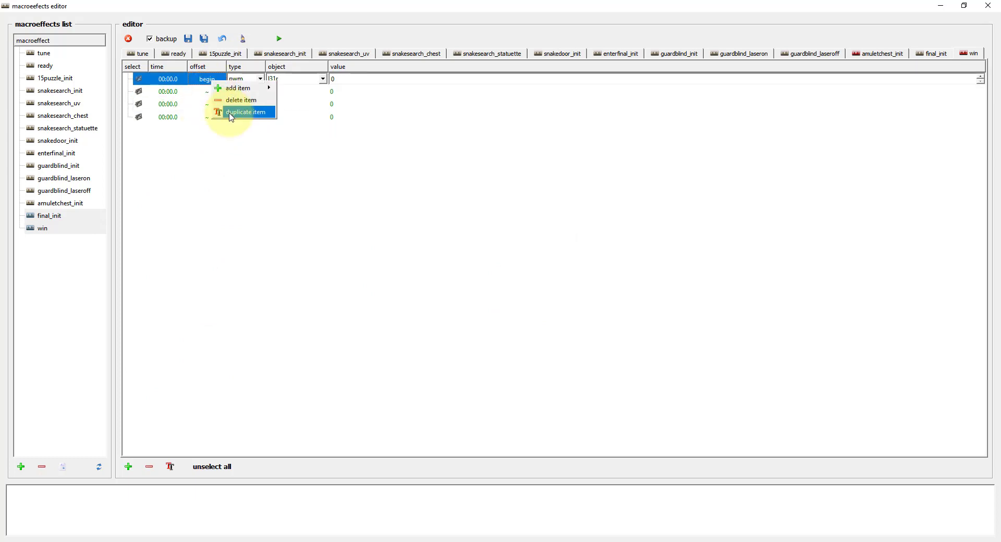
pyautogui.click(235, 109)
pyautogui.rightClick(211, 79)
pyautogui.click(235, 108)
pyautogui.rightClick(211, 79)
pyautogui.click(234, 108)
pyautogui.rightClick(210, 79)
pyautogui.click(235, 109)
pyautogui.rightClick(211, 79)
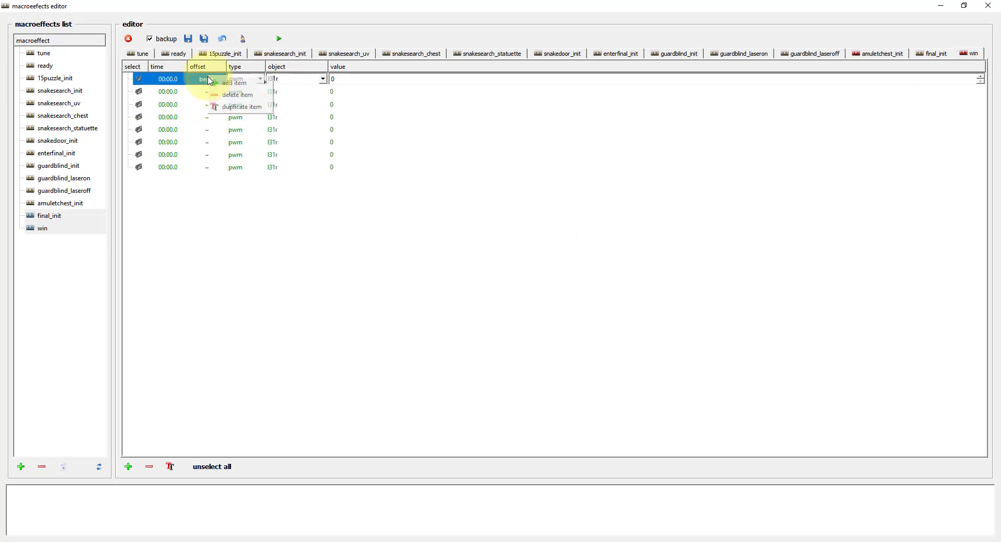
pyautogui.click(235, 108)
pyautogui.rightClick(211, 81)
pyautogui.click(235, 108)
pyautogui.rightClick(212, 82)
pyautogui.click(235, 110)
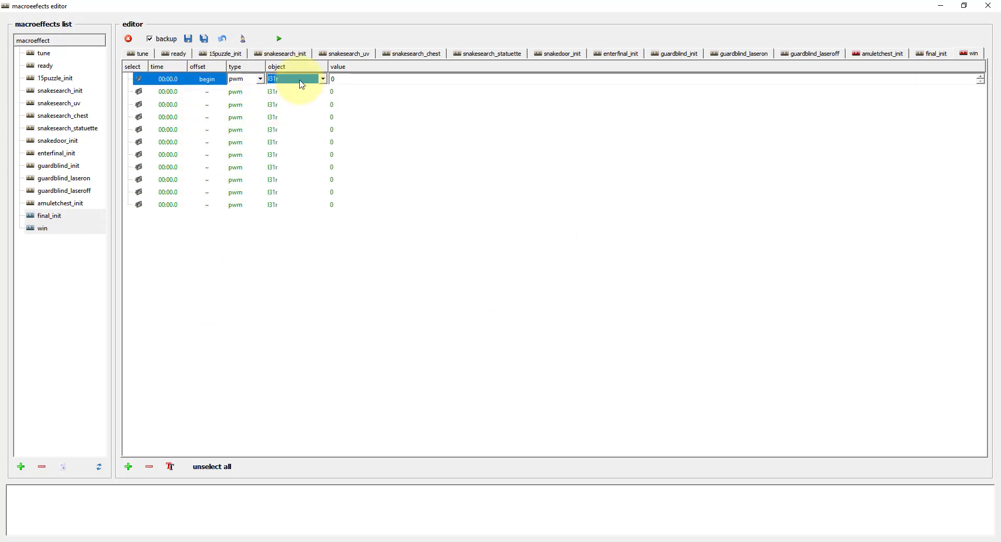
# Step: Assign the second pwm effect to l31g and the third one to l31b
pyautogui.click(290, 92)
pyautogui.click(288, 93)
pyautogui.click(282, 112)
pyautogui.click(283, 106)
pyautogui.click(283, 106)
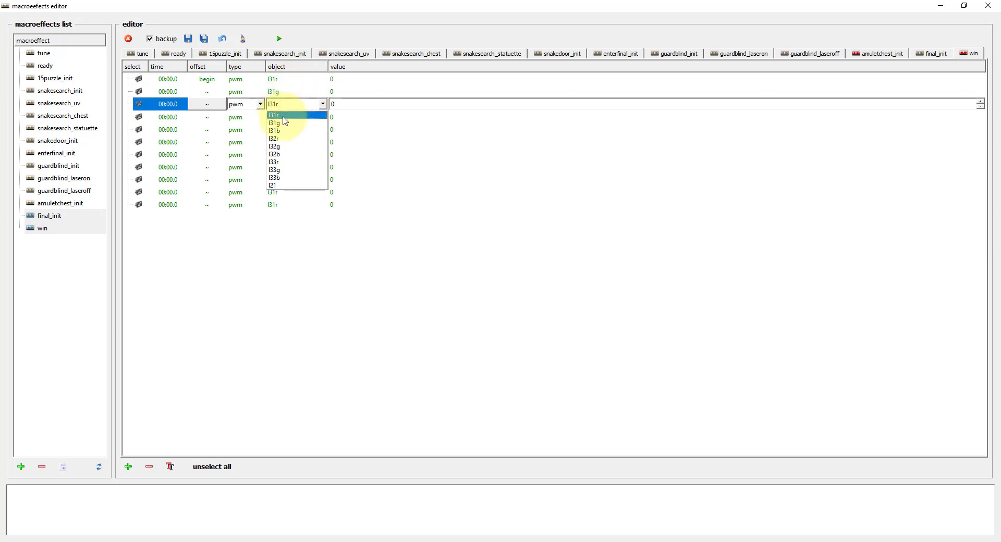
pyautogui.click(284, 131)
# Step: Assign the fourth, fifth and sixth pwm effects to l32r, l32g and l32b
pyautogui.click(285, 120)
pyautogui.click(286, 150)
pyautogui.click(288, 129)
pyautogui.click(289, 129)
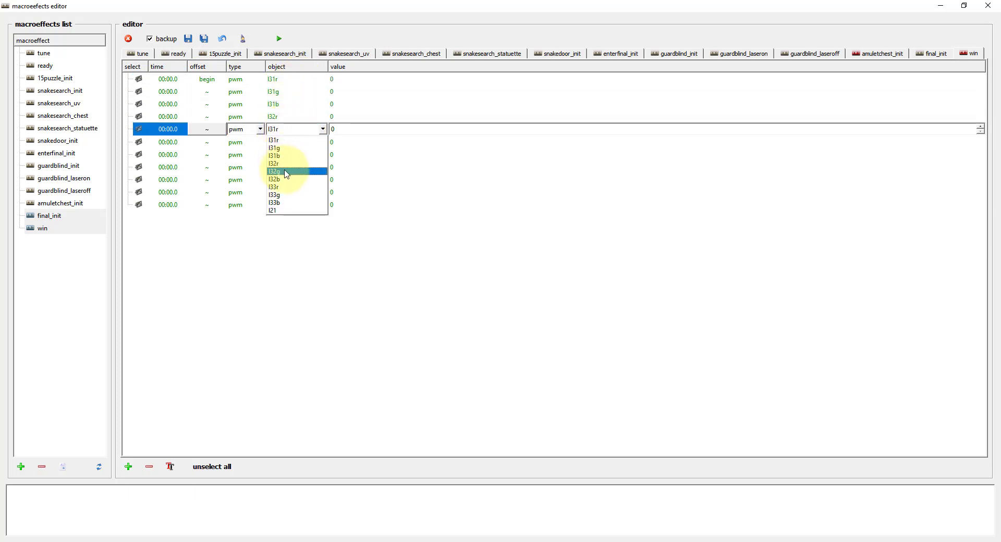
pyautogui.click(290, 171)
pyautogui.click(287, 142)
pyautogui.click(287, 142)
pyautogui.click(287, 192)
# Step: Assign the seventh, eighth and ninth pwm effects to l33r, l33g and l33b
pyautogui.click(286, 155)
pyautogui.click(286, 154)
pyautogui.click(286, 209)
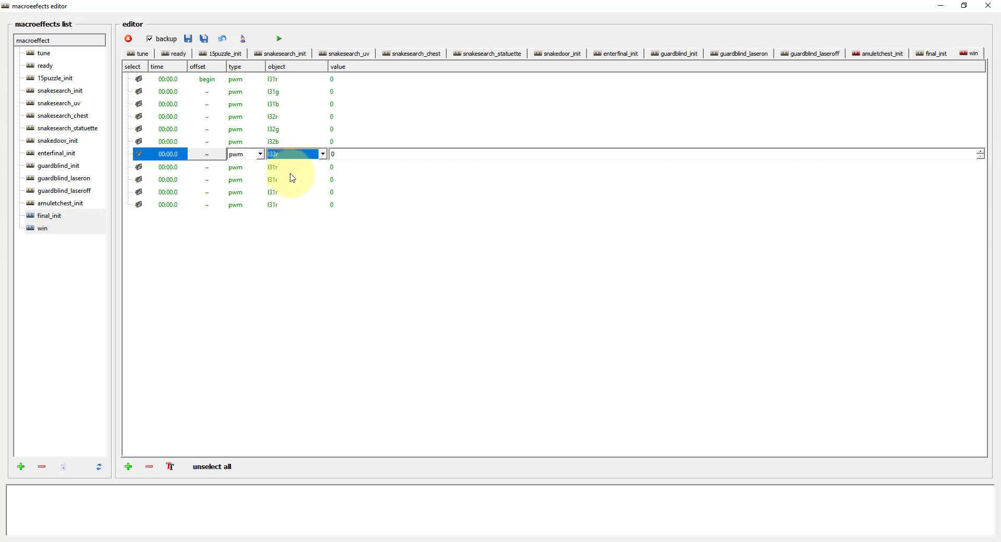
pyautogui.click(286, 167)
pyautogui.click(286, 167)
pyautogui.click(286, 230)
pyautogui.click(286, 179)
pyautogui.click(286, 180)
pyautogui.click(284, 256)
# Step: Assign the tenth pwm effect to l21
pyautogui.click(286, 192)
pyautogui.click(286, 192)
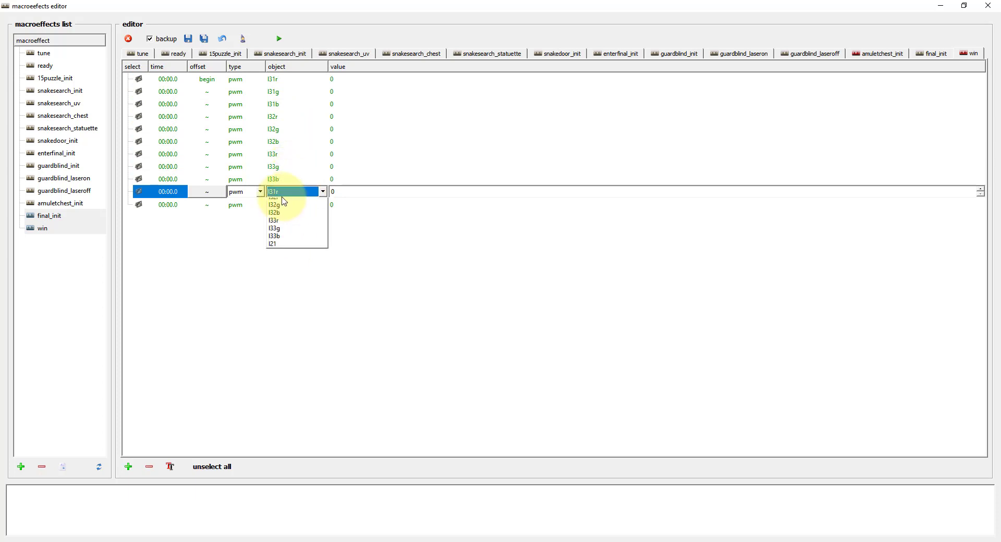
pyautogui.click(275, 272)
# Step: Turn the eleventh pwm effect into a play effect for general:fore with the file media/snd/fore/thunder.mp3
pyautogui.click(211, 205)
pyautogui.click(240, 206)
pyautogui.click(240, 206)
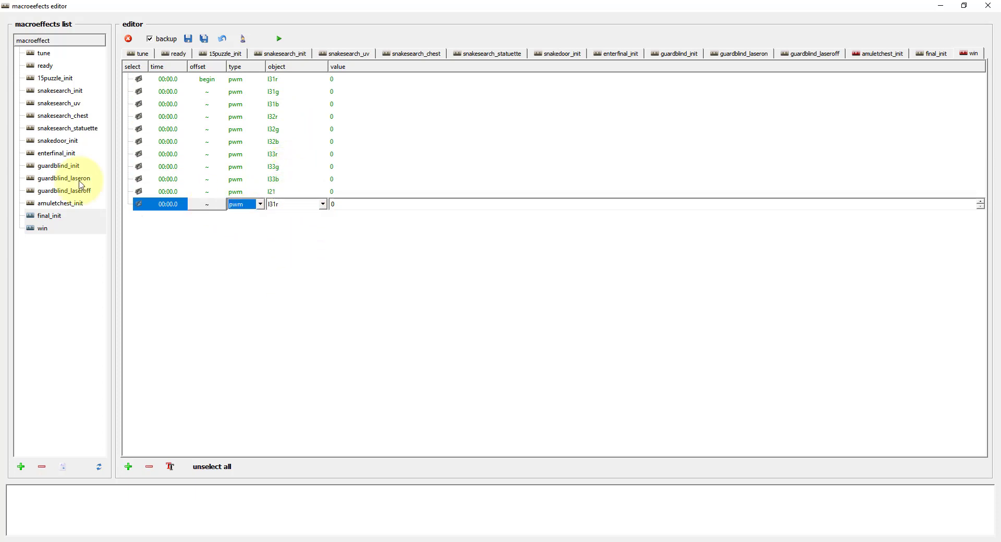
pyautogui.click(240, 205)
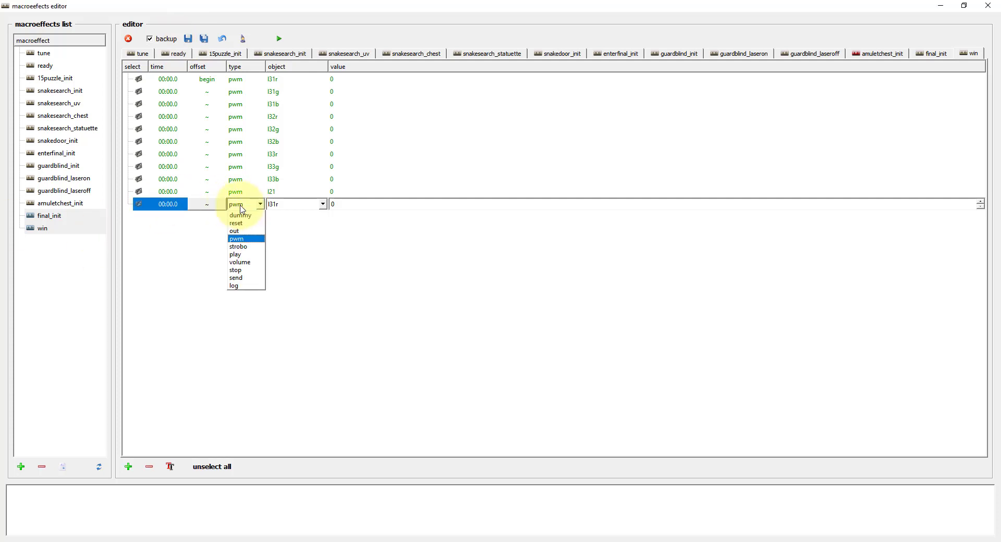
pyautogui.click(243, 255)
pyautogui.click(298, 206)
pyautogui.click(295, 232)
pyautogui.click(358, 204)
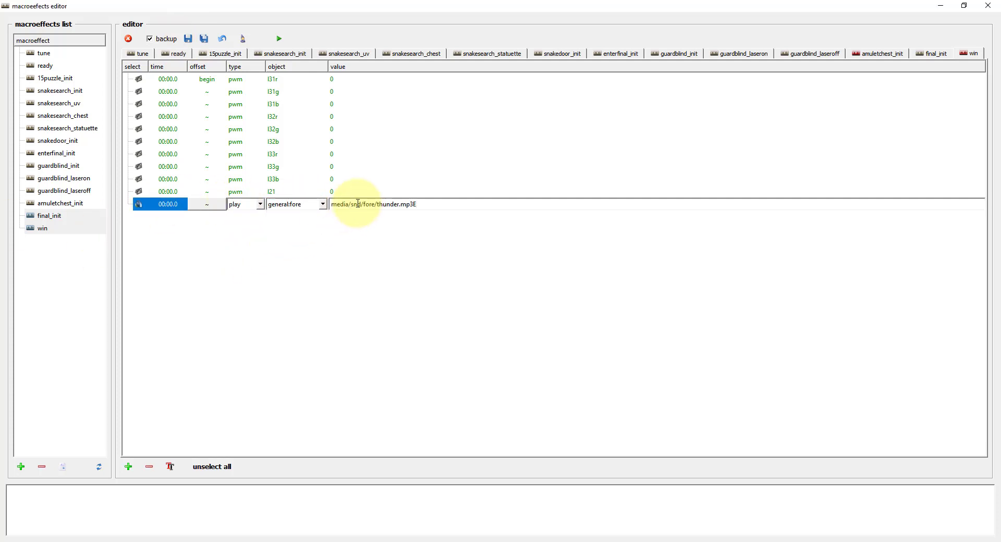
# Step: Duplicate the thunder play effect and turn the copy into a volume effect for general:fore with the value 100
pyautogui.rightClick(177, 205)
pyautogui.click(208, 236)
pyautogui.click(245, 220)
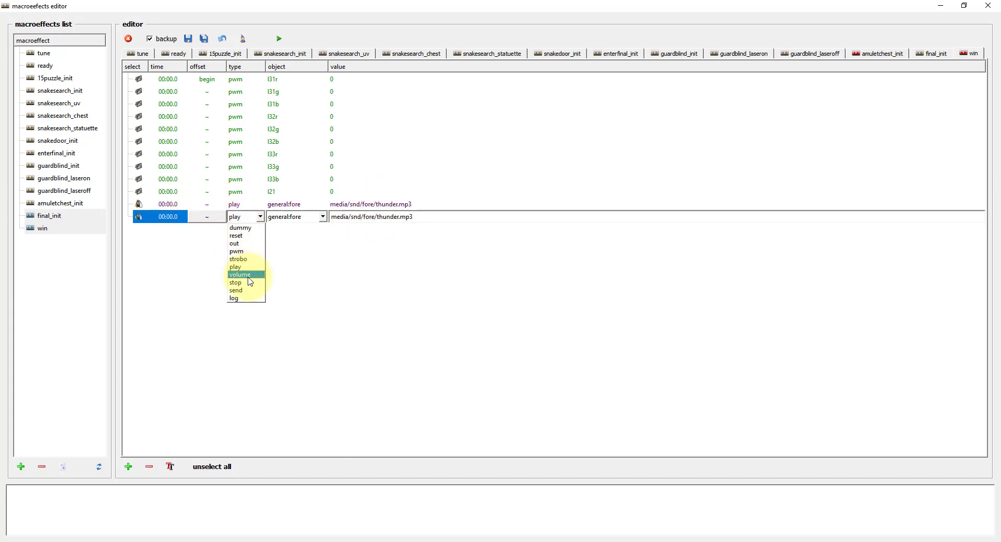
pyautogui.click(248, 275)
pyautogui.click(303, 220)
pyautogui.click(300, 243)
pyautogui.moveTo(346, 217); pyautogui.dragTo(308, 215)
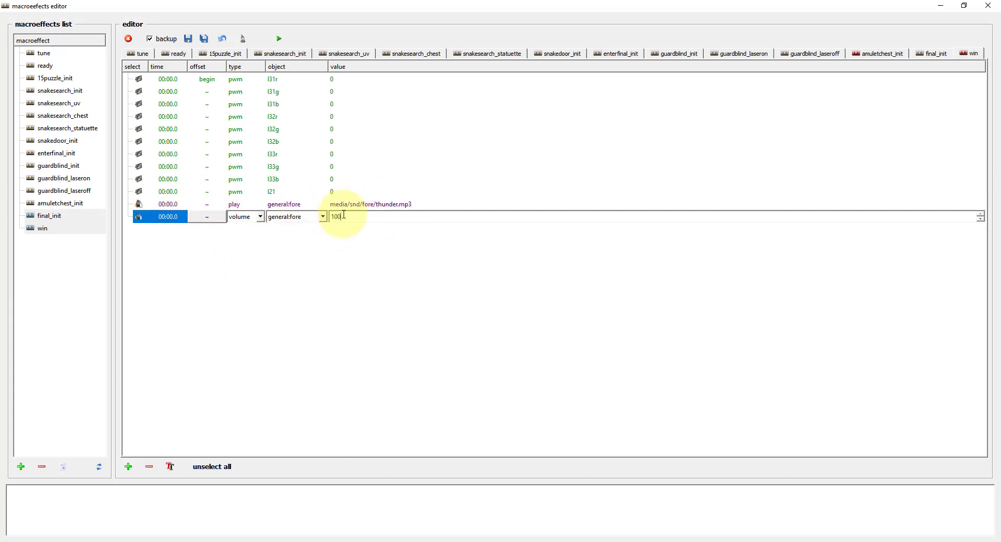
# Step: Duplicate the volume effect, give the copy a time offset of +00:00.3 and make it a pwm effect for l31r with the value 200
pyautogui.rightClick(165, 226)
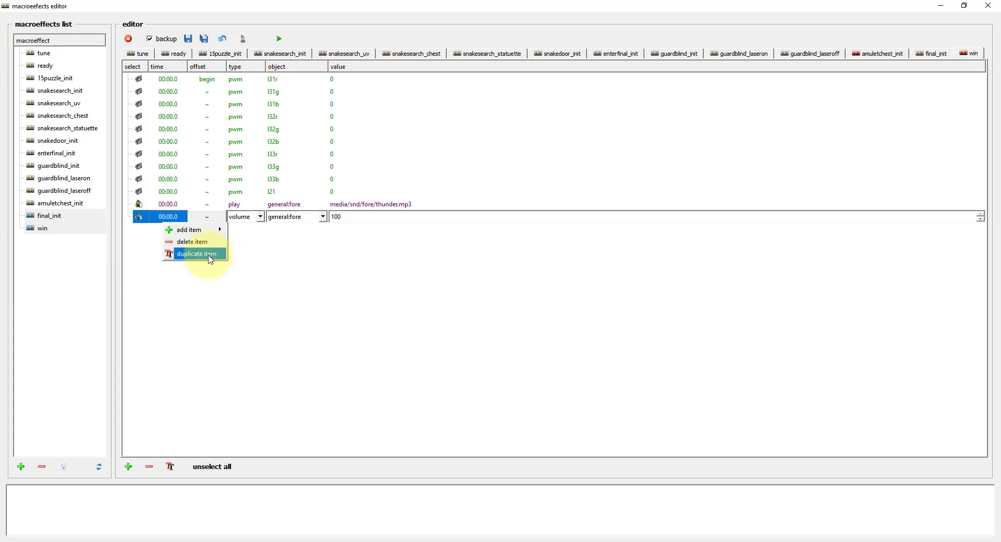
pyautogui.click(209, 256)
pyautogui.click(236, 250)
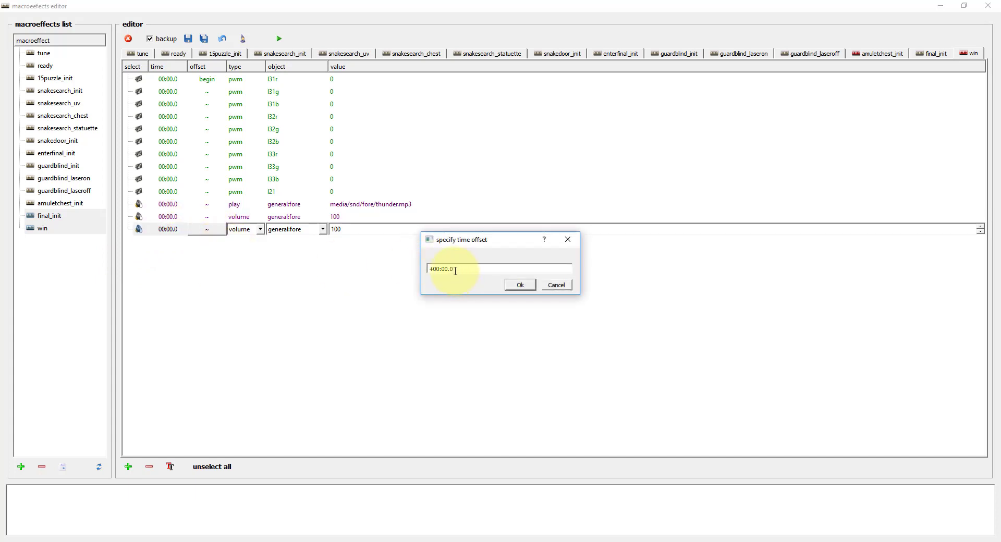
pyautogui.click(520, 286)
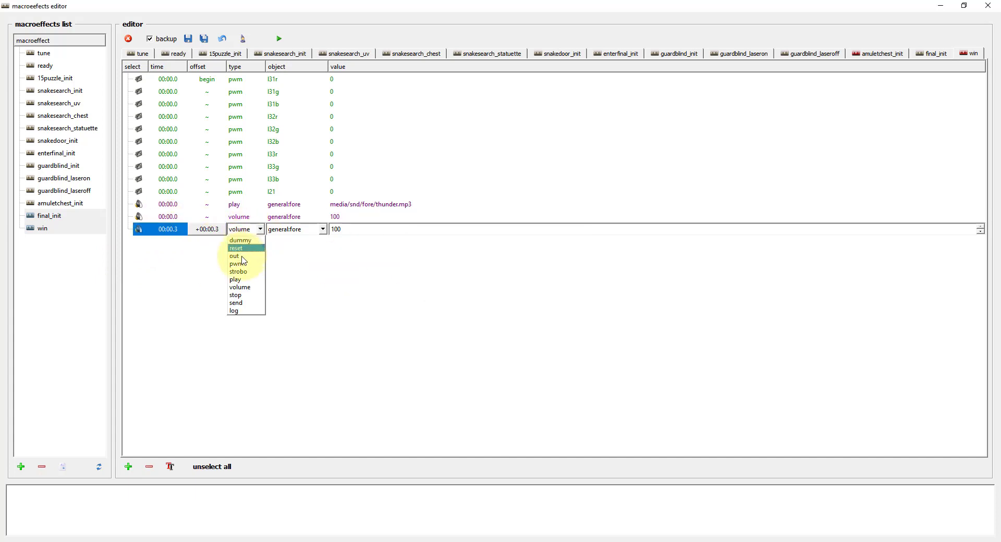
pyautogui.click(239, 264)
pyautogui.moveTo(351, 230); pyautogui.dragTo(321, 228)
pyautogui.write('2')
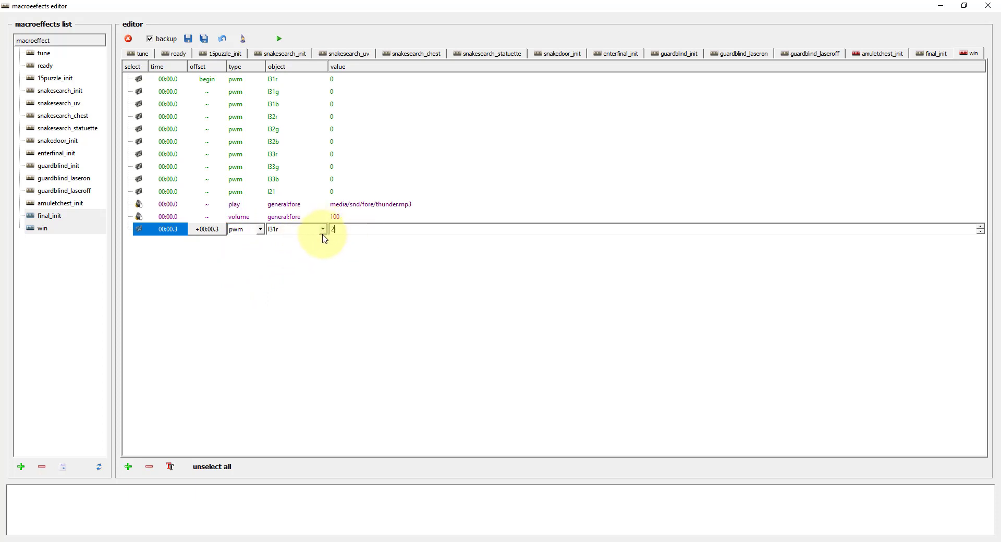
pyautogui.write('00')
# Step: Duplicate the 200-value pwm effect twice and assign the copies to l31g and l33b
pyautogui.rightClick(162, 232)
pyautogui.click(196, 263)
pyautogui.rightClick(169, 245)
pyautogui.click(202, 276)
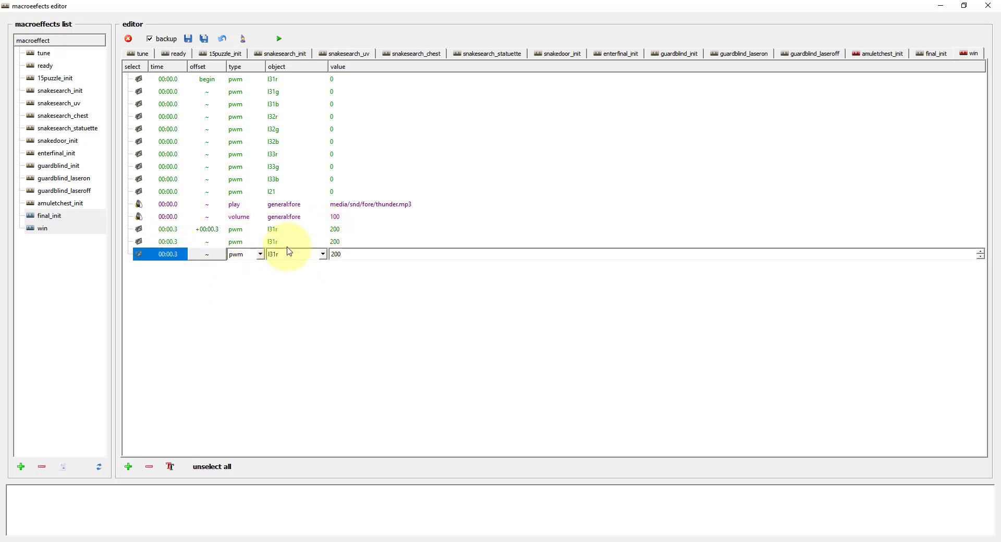
pyautogui.click(287, 242)
pyautogui.click(291, 260)
pyautogui.click(286, 254)
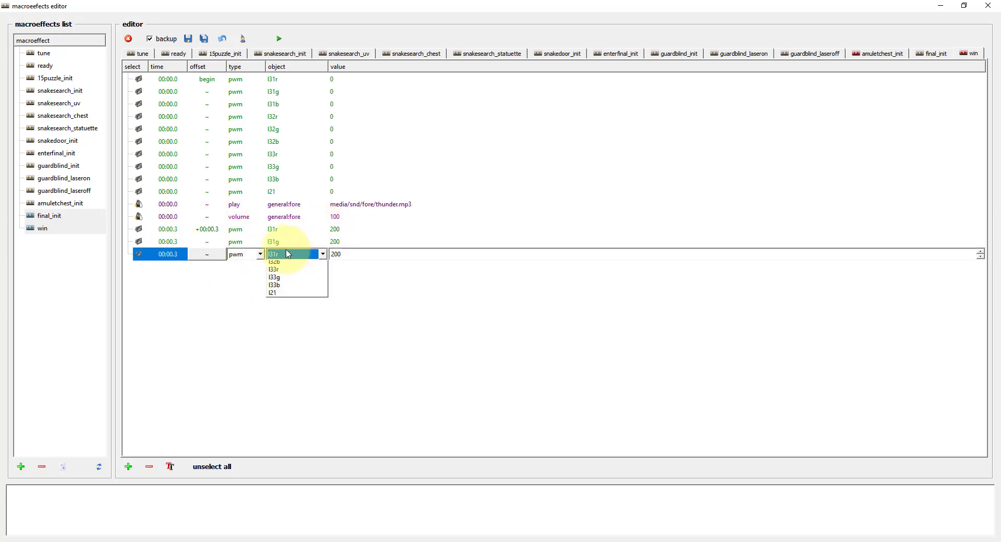
# Step: Add three copies of the last pwm effect, the one for l33b
pyautogui.rightClick(158, 257)
pyautogui.click(193, 289)
pyautogui.rightClick(179, 266)
pyautogui.click(198, 297)
pyautogui.rightClick(173, 280)
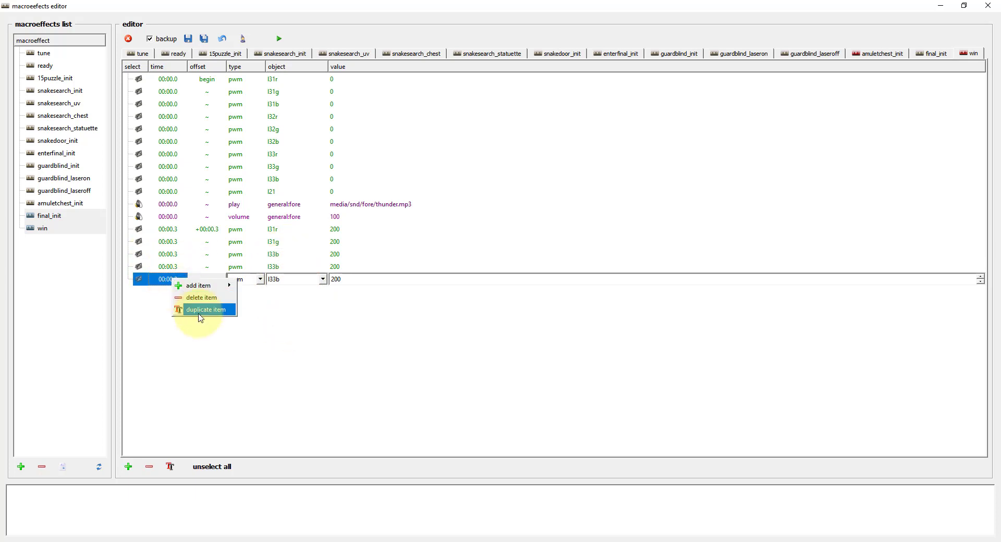
pyautogui.click(201, 312)
# Step: Turn the three copied l33b pwm effects into strobo effects
pyautogui.click(242, 268)
pyautogui.click(252, 316)
pyautogui.click(239, 280)
pyautogui.click(244, 329)
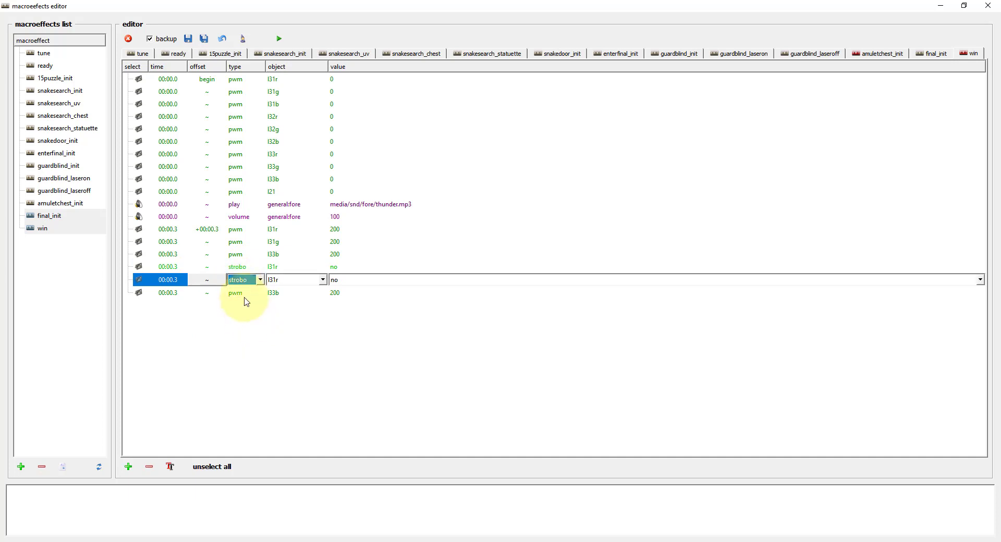
pyautogui.click(244, 296)
pyautogui.click(245, 338)
# Step: Assign the second strobo effect to l31g and the third one to l31b
pyautogui.click(290, 282)
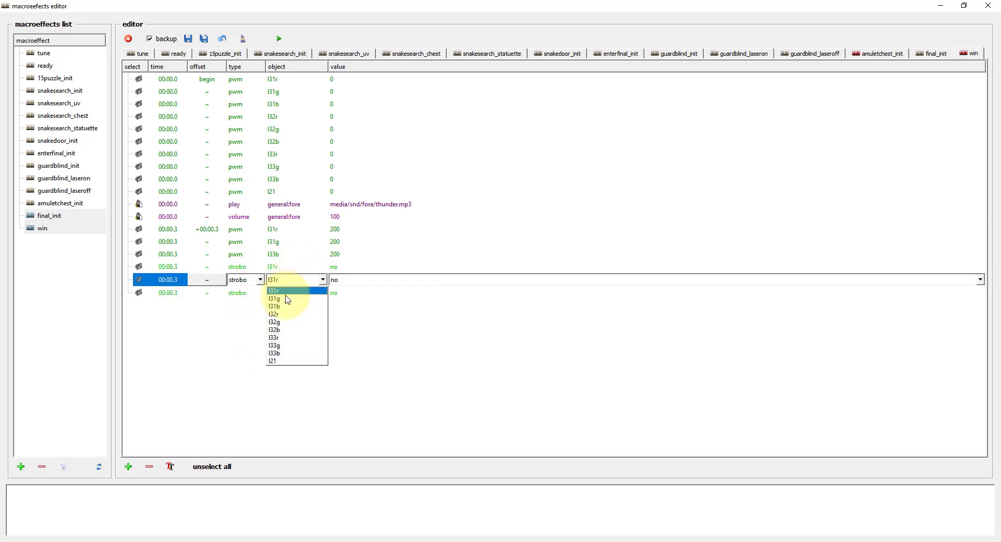
pyautogui.click(288, 299)
pyautogui.click(285, 293)
pyautogui.click(287, 317)
# Step: Set the value of the strobo effects for l31r, l31g and l31b to high
pyautogui.click(333, 267)
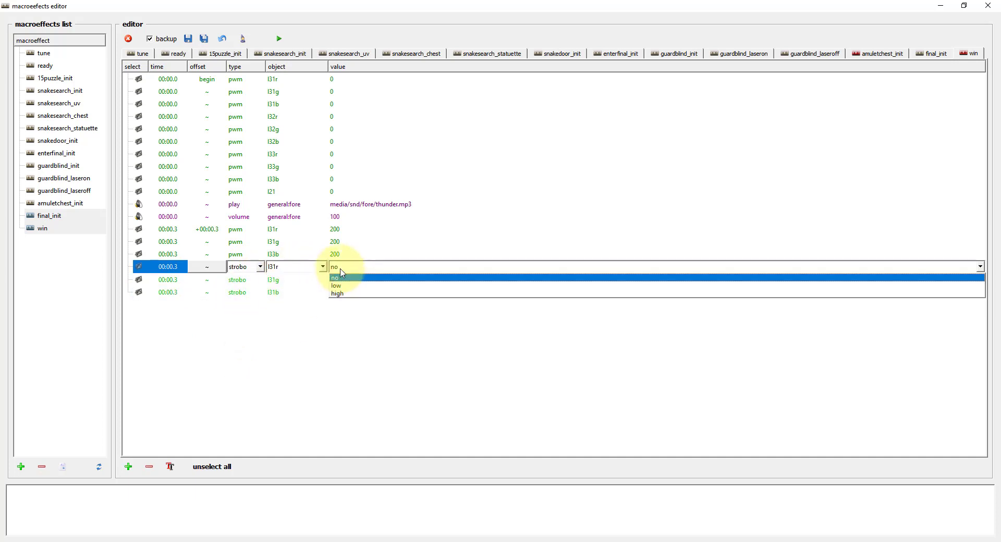
pyautogui.click(337, 293)
pyautogui.click(334, 280)
pyautogui.click(337, 306)
pyautogui.click(333, 293)
pyautogui.click(337, 319)
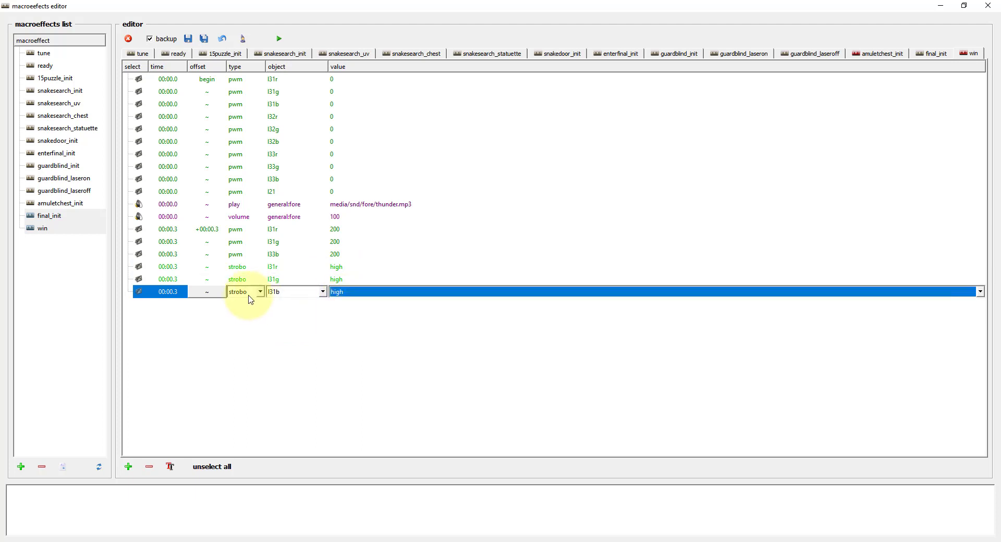
# Step: Duplicate the l31b strobo effect, give the copy a time offset of +00:00.7 and set its value to no
pyautogui.rightClick(139, 294)
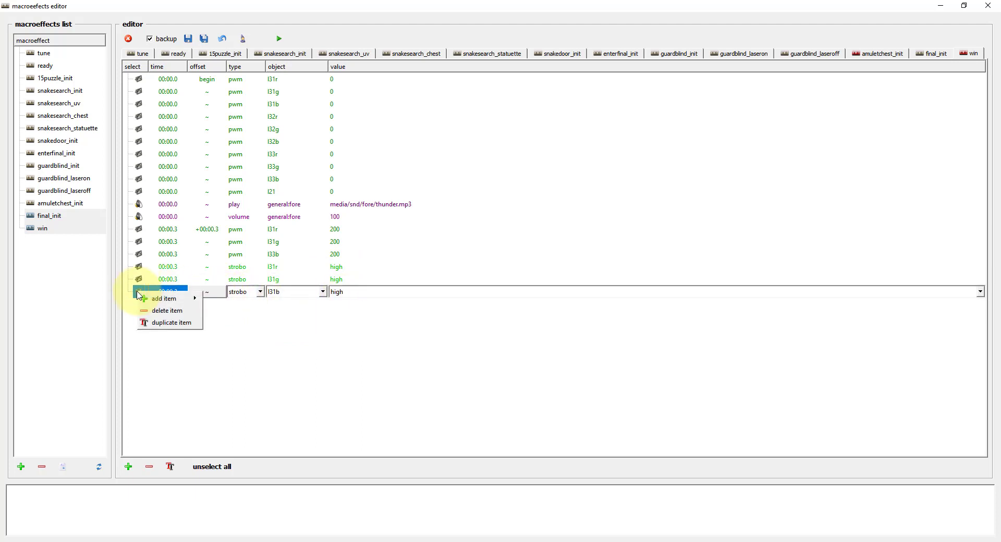
pyautogui.click(174, 325)
pyautogui.click(237, 324)
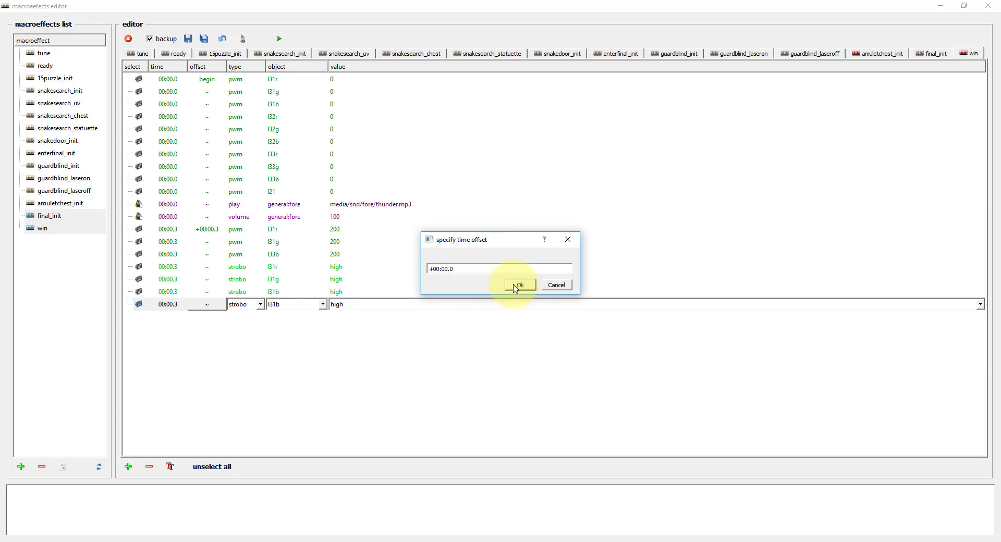
pyautogui.click(506, 285)
pyautogui.click(344, 305)
pyautogui.click(351, 331)
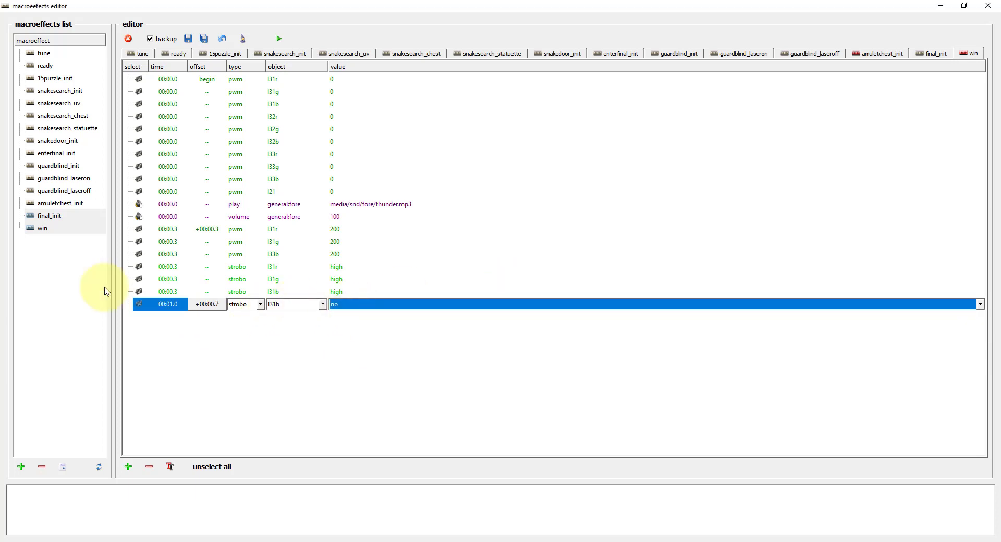
# Step: Duplicate the strobo effect with the value no twice, then assign the first of the three to l31r and the second to l32g
pyautogui.rightClick(150, 304)
pyautogui.click(169, 336)
pyautogui.rightClick(170, 315)
pyautogui.click(194, 346)
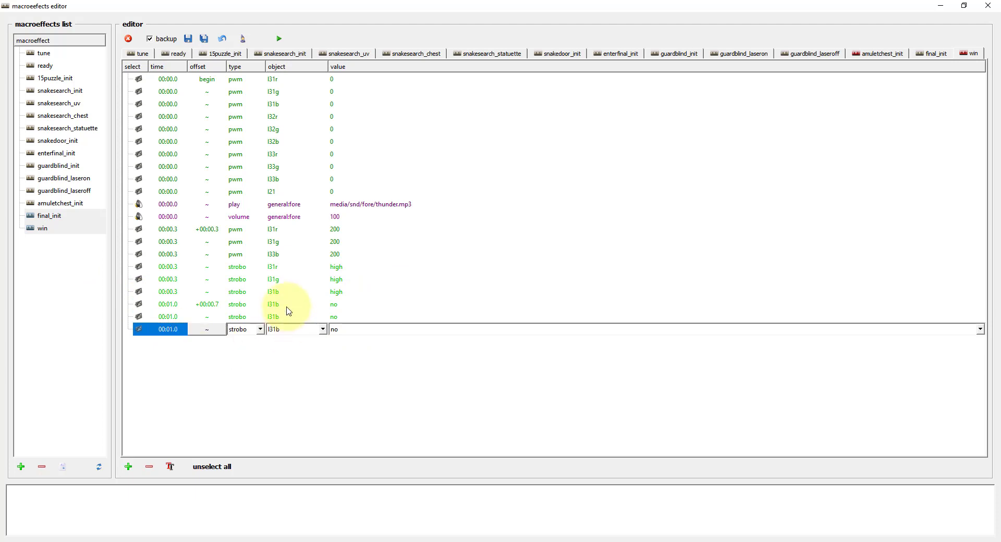
pyautogui.click(287, 307)
pyautogui.click(287, 307)
pyautogui.click(287, 315)
pyautogui.click(287, 318)
pyautogui.click(287, 318)
pyautogui.click(292, 359)
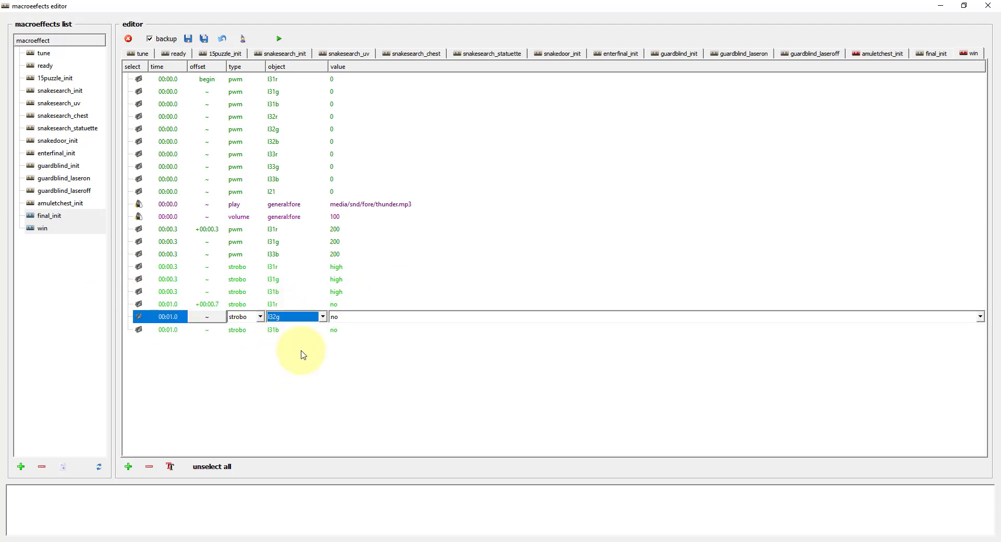
# Step: Duplicate the last strobo effect and turn the copy into a pwm effect for l31r with the value 0
pyautogui.click(163, 334)
pyautogui.rightClick(137, 329)
pyautogui.click(156, 358)
pyautogui.click(249, 342)
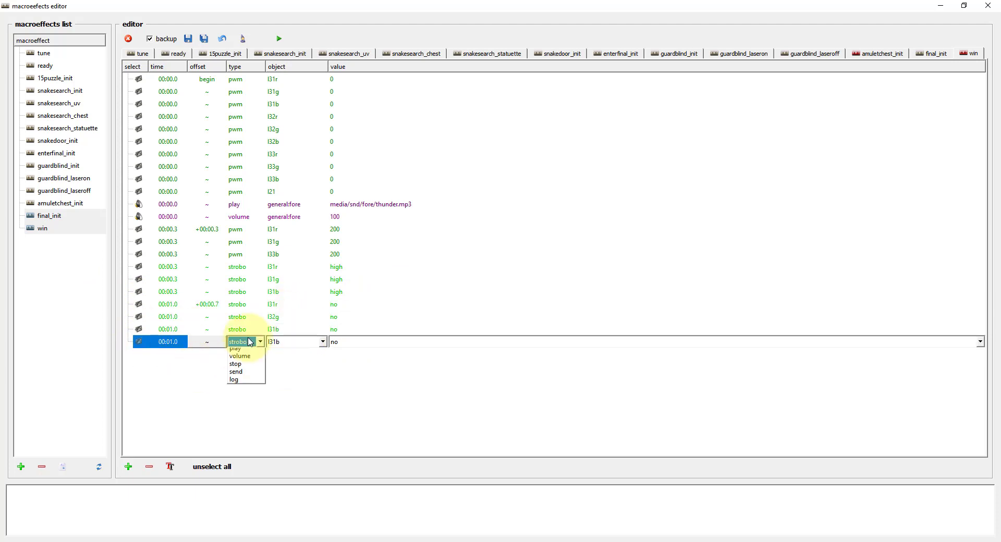
pyautogui.click(248, 377)
# Step: Duplicate the last l31r pwm effect twice and assign the copies to l31g and l31b
pyautogui.rightClick(139, 343)
pyautogui.click(158, 371)
pyautogui.rightClick(139, 354)
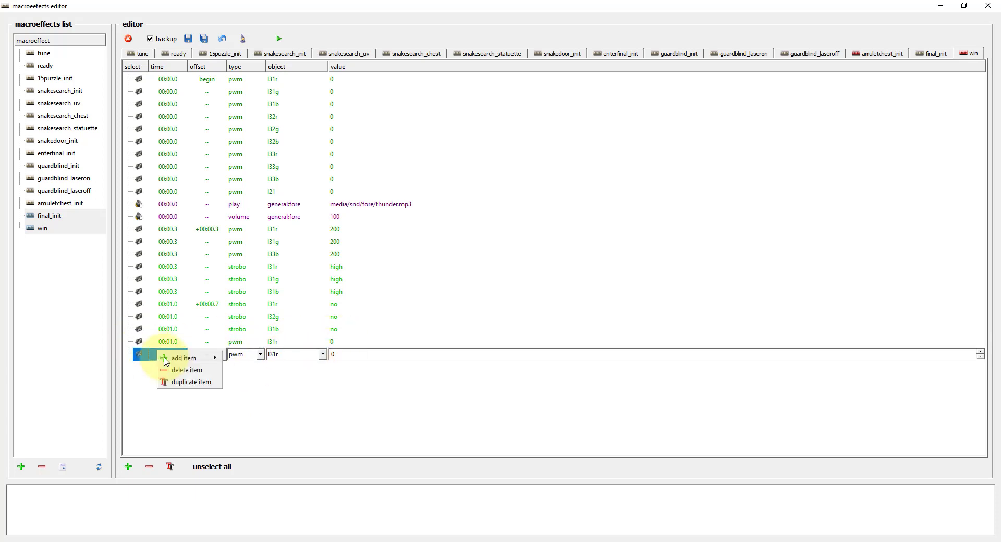
pyautogui.click(158, 384)
pyautogui.click(279, 354)
pyautogui.click(285, 356)
pyautogui.click(287, 371)
pyautogui.click(286, 373)
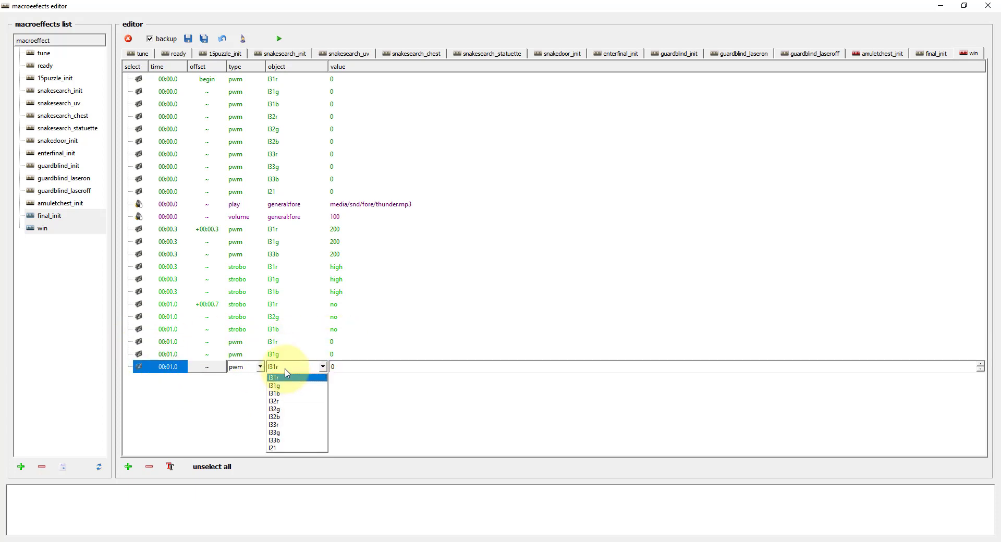
pyautogui.click(288, 394)
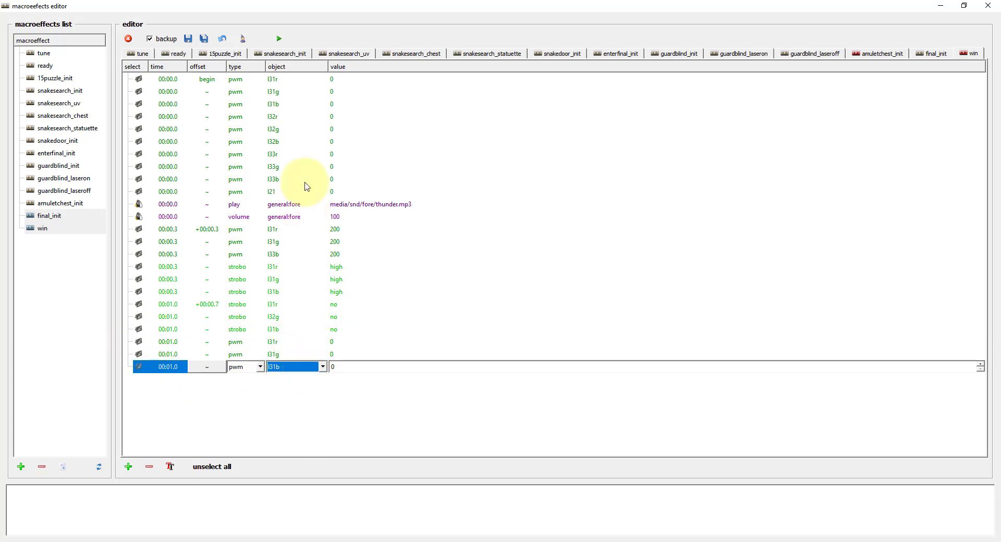
# Step: Duplicate the last l31b pwm effect and give the copy a time offset of +00:03.0
pyautogui.rightClick(146, 367)
pyautogui.click(180, 396)
pyautogui.click(209, 379)
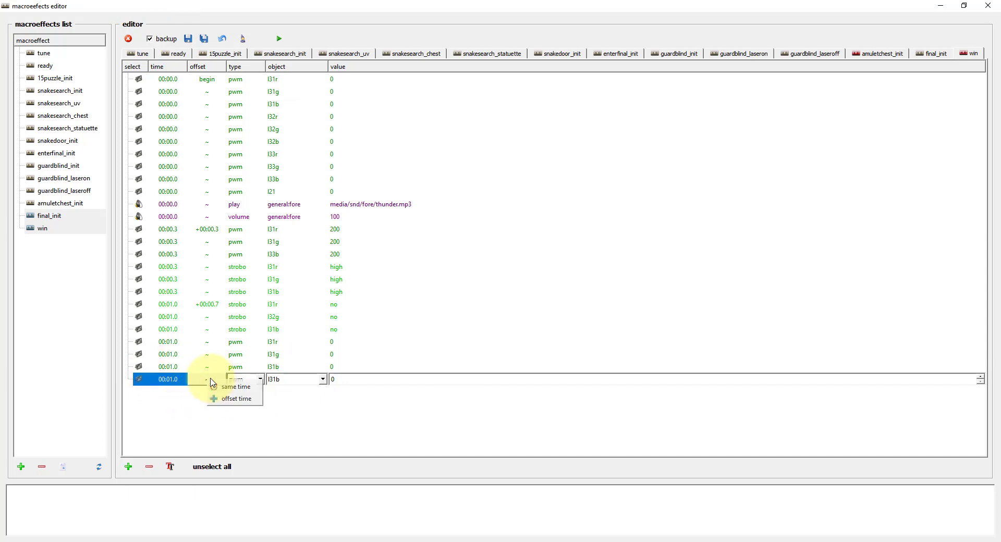
pyautogui.click(232, 399)
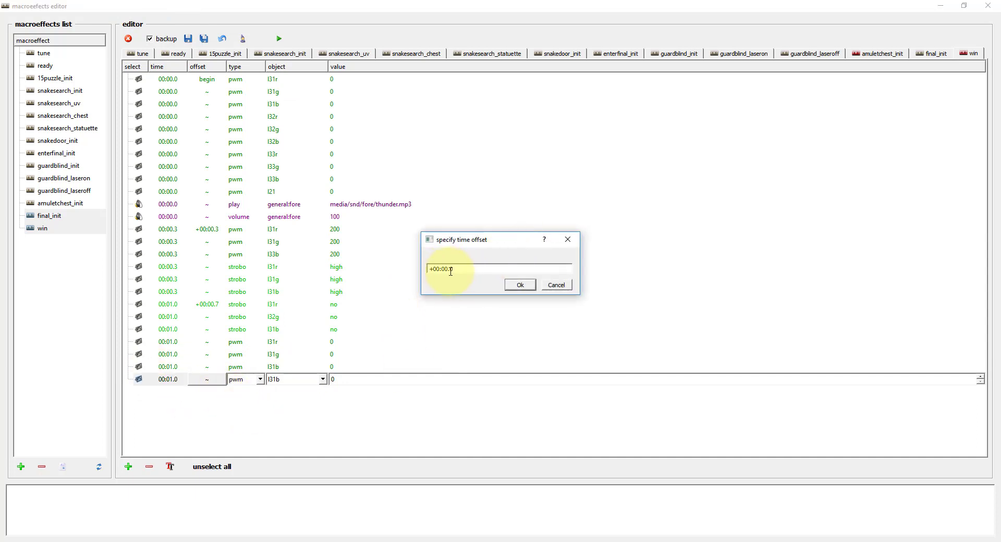
pyautogui.click(519, 285)
# Step: Turn the copied effect into an out effect that sets ml11 to off, and save the win macroeffect
pyautogui.click(245, 380)
pyautogui.click(247, 402)
pyautogui.click(292, 380)
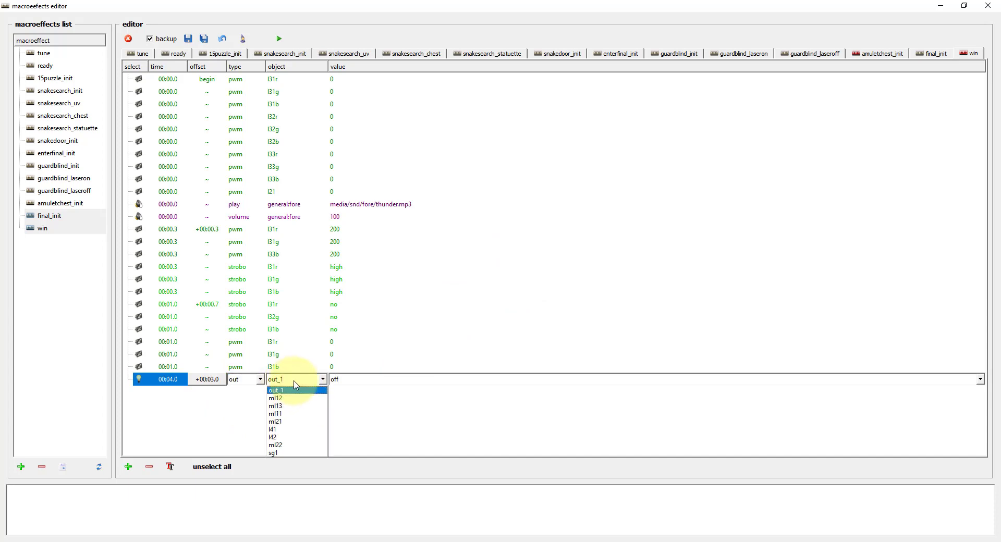
pyautogui.click(282, 416)
pyautogui.click(355, 380)
pyautogui.click(355, 390)
pyautogui.click(189, 38)
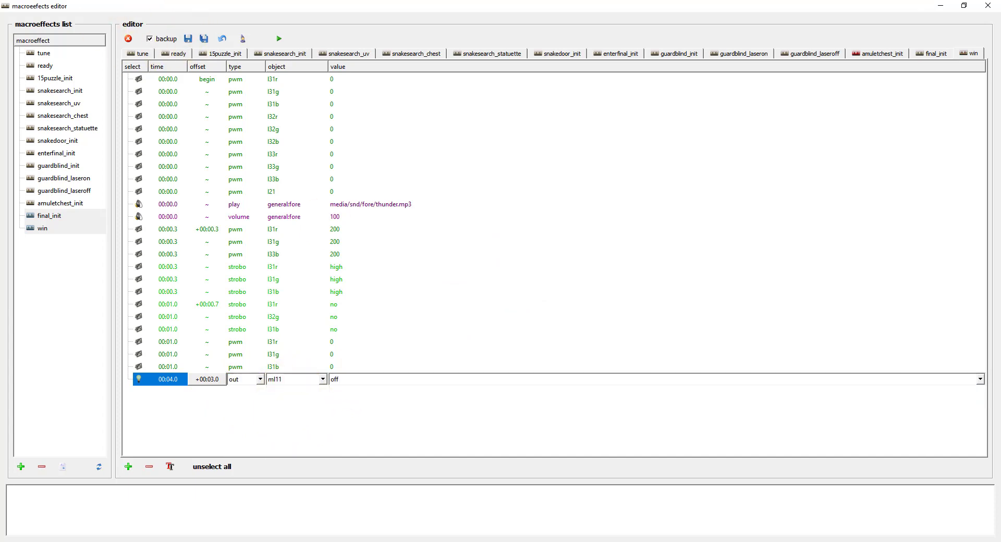
# Step: Switch to the scenario editor and delete every expression and the delay from the enterfinalroom stage's init block, keeping the goto
pyautogui.click(244, 541)
pyautogui.click(357, 505)
pyautogui.click(72, 134)
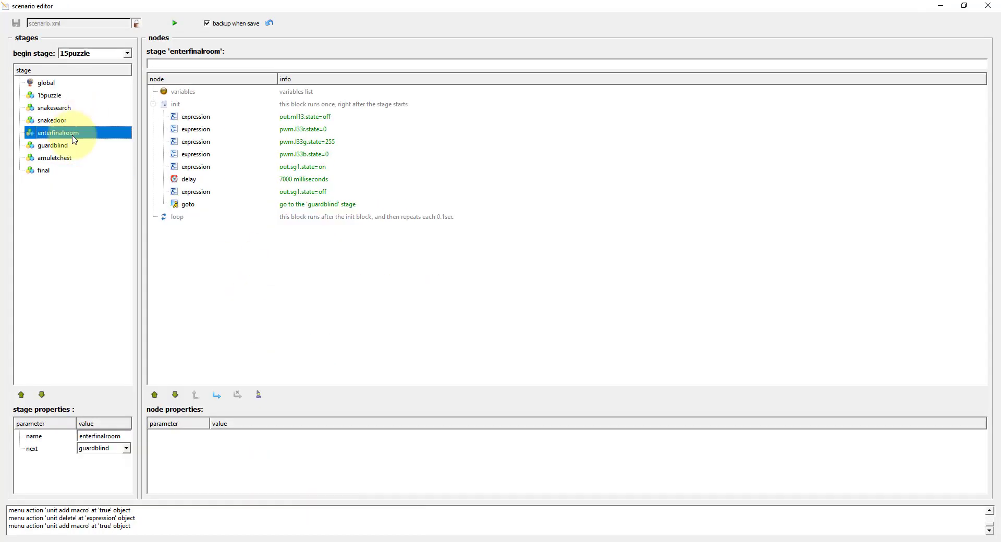
pyautogui.click(64, 122)
pyautogui.click(66, 133)
pyautogui.rightClick(198, 120)
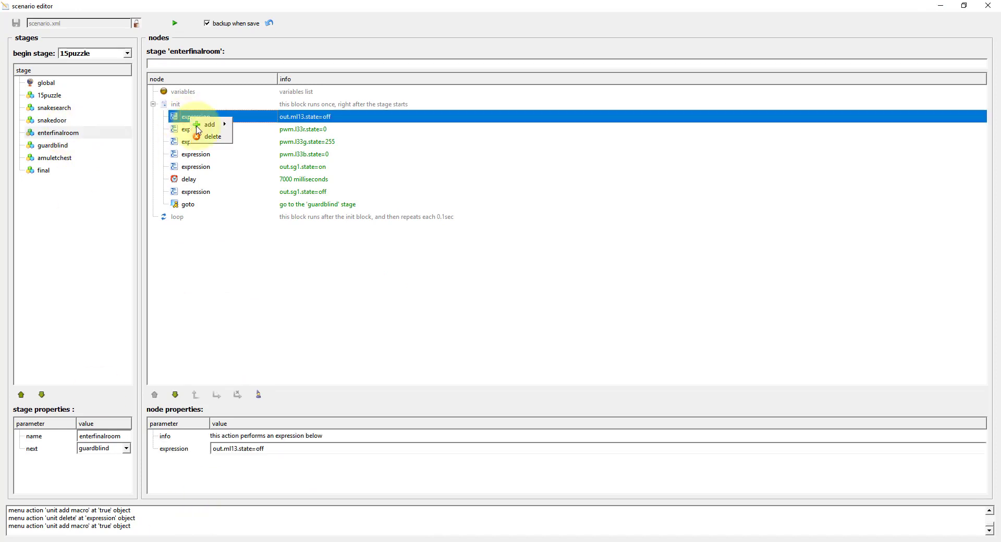
pyautogui.click(214, 137)
pyautogui.rightClick(199, 115)
pyautogui.click(217, 134)
pyautogui.rightClick(197, 118)
pyautogui.click(216, 137)
pyautogui.rightClick(198, 116)
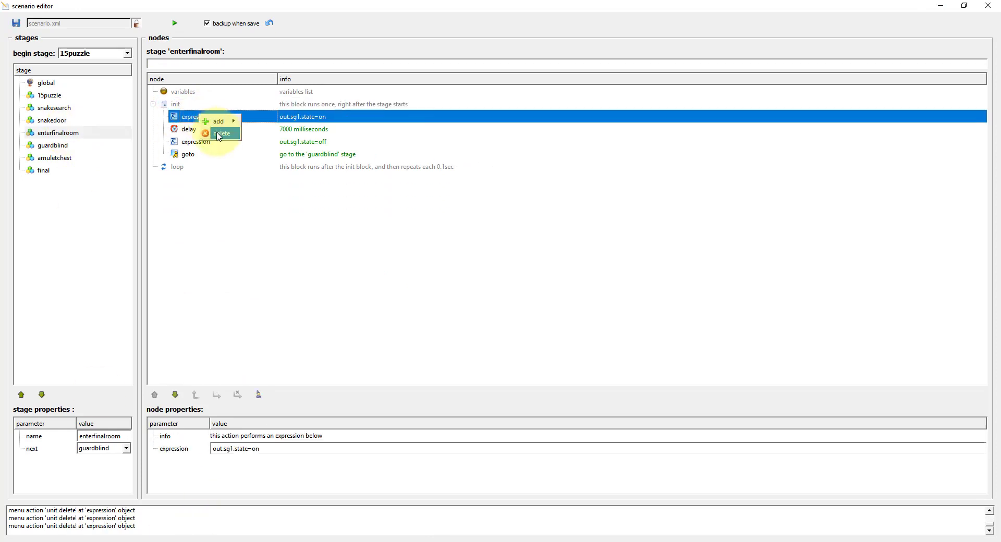
pyautogui.click(214, 134)
pyautogui.rightClick(199, 117)
pyautogui.rightClick(197, 122)
pyautogui.click(214, 136)
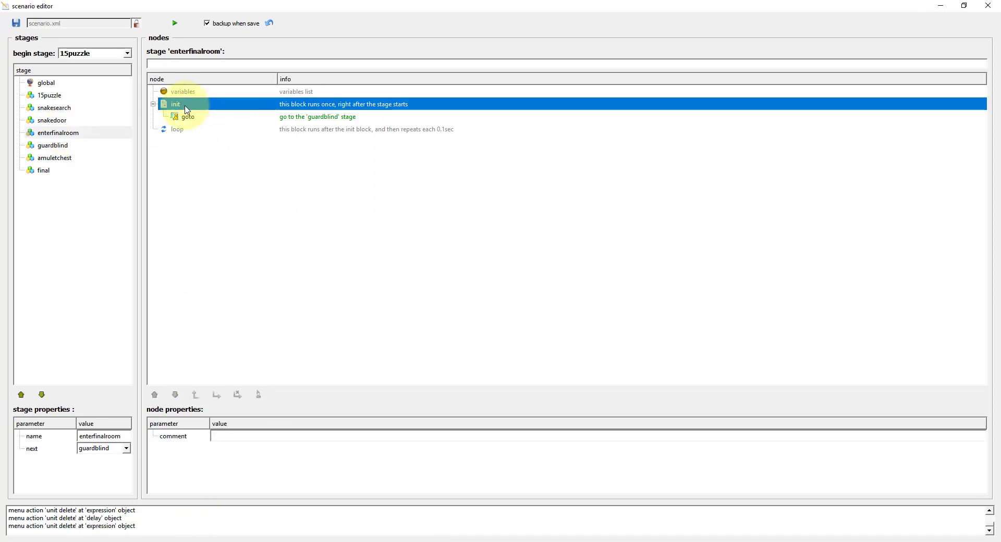
# Step: Add a macroeffect node to the enterfinalroom init block and assign it enterfinal_init.mef
pyautogui.rightClick(196, 106)
pyautogui.click(245, 138)
pyautogui.click(263, 449)
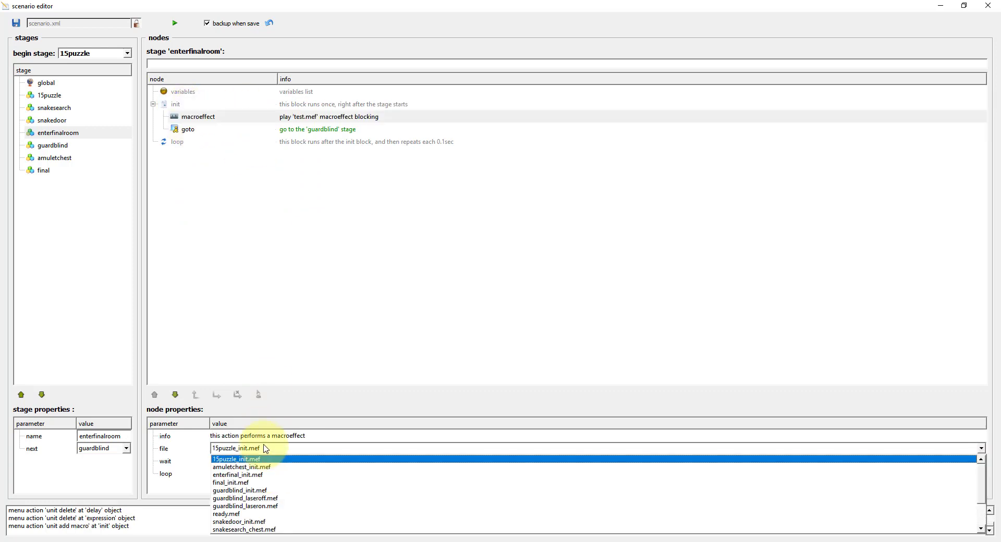
pyautogui.click(250, 474)
# Step: Delete all init expressions of the guardblind stage except $tod=#now
pyautogui.click(58, 146)
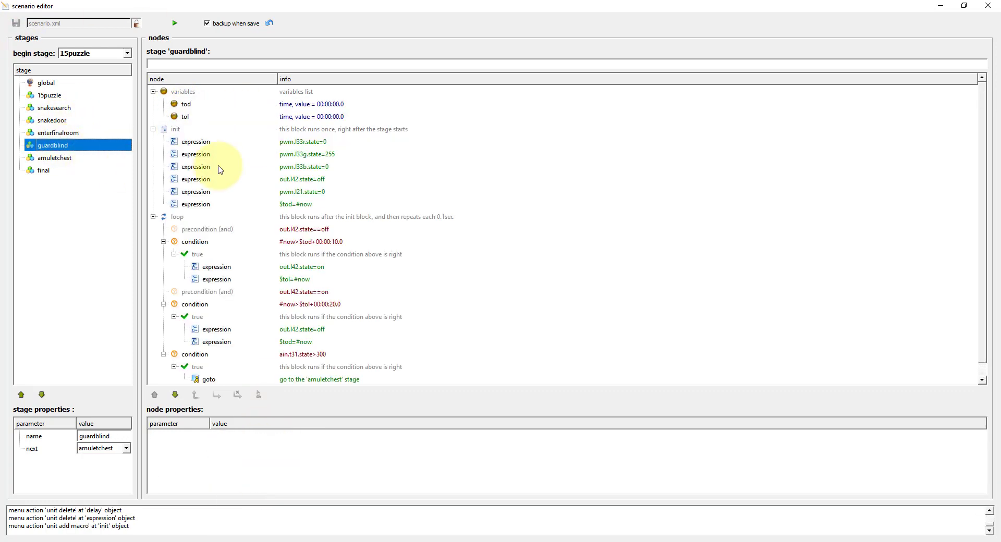
pyautogui.click(201, 143)
pyautogui.rightClick(200, 143)
pyautogui.click(216, 160)
pyautogui.rightClick(199, 142)
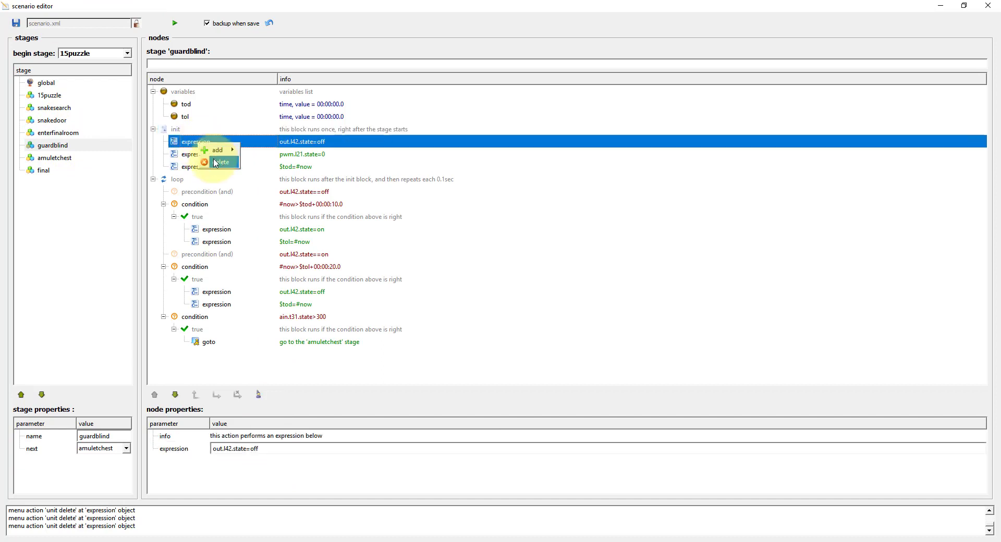
pyautogui.click(218, 161)
pyautogui.rightClick(200, 141)
pyautogui.click(219, 160)
# Step: Add a macroeffect node to the guardblind init block and assign it guardblind_init.mef
pyautogui.rightClick(174, 129)
pyautogui.moveTo(194, 136)
pyautogui.click(245, 173)
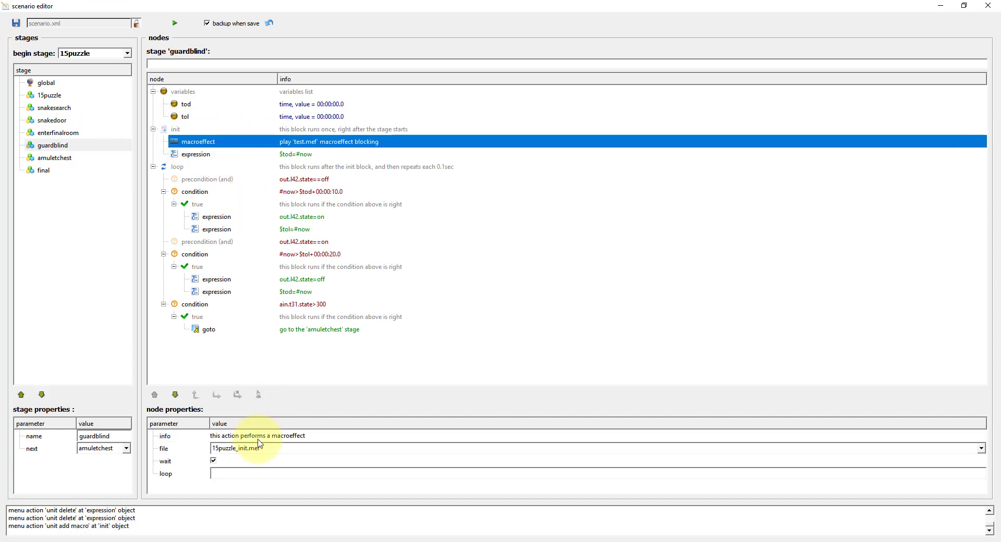
pyautogui.click(263, 449)
pyautogui.click(255, 474)
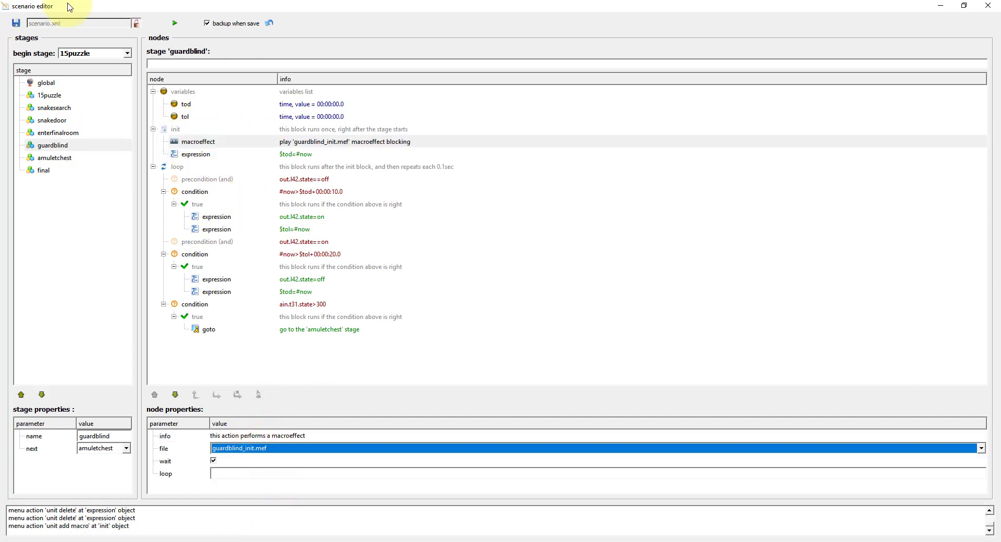
# Step: Replace the out.l42.state=on expression in the guardblind loop with a macroeffect node playing guardblind_laseron.mef
pyautogui.click(217, 218)
pyautogui.moveTo(232, 224)
pyautogui.click(278, 262)
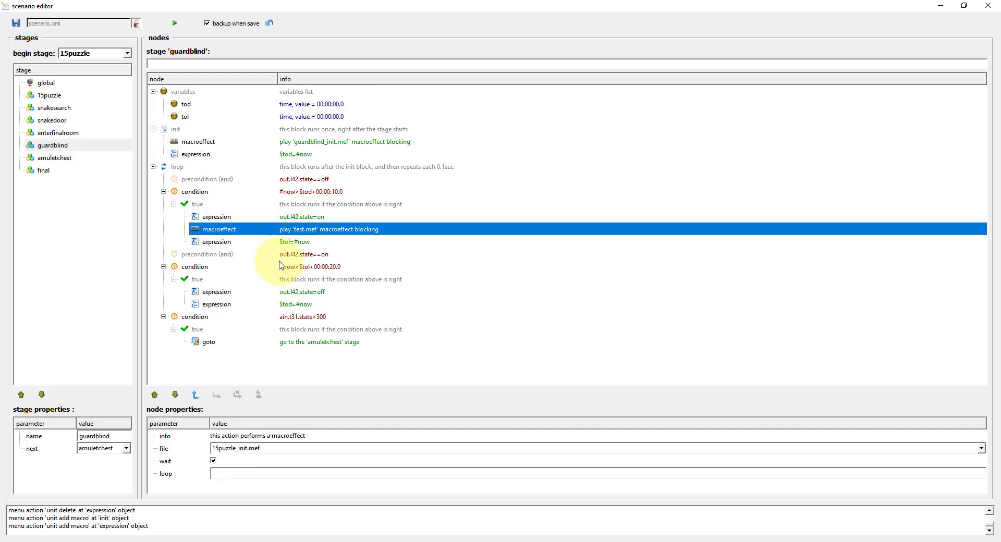
pyautogui.rightClick(228, 217)
pyautogui.click(252, 237)
pyautogui.click(271, 449)
pyautogui.click(275, 506)
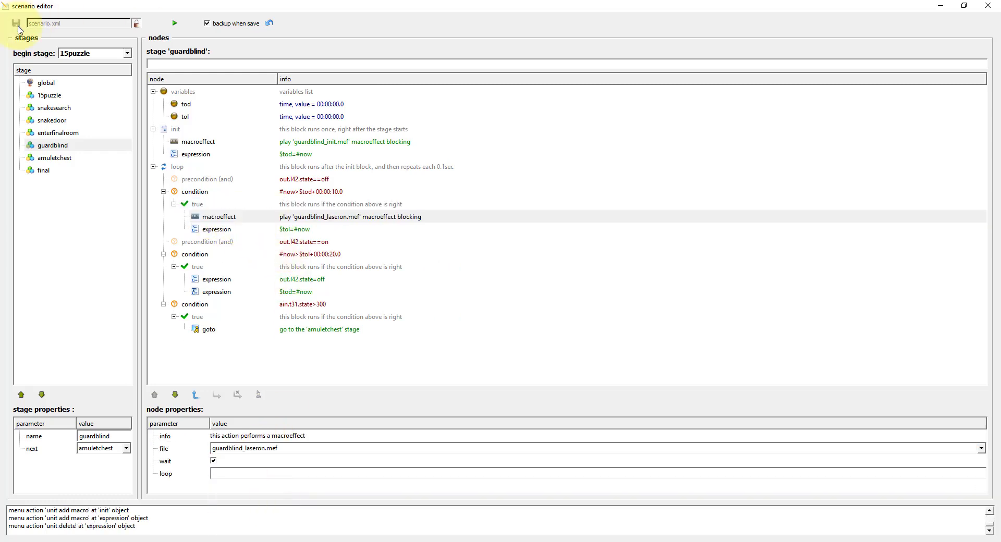
# Step: Replace the out.l42.state=off expression in the guardblind loop with a macroeffect node playing guardblind_laseroff.mef, and save the scenario
pyautogui.rightClick(223, 281)
pyautogui.moveTo(238, 287)
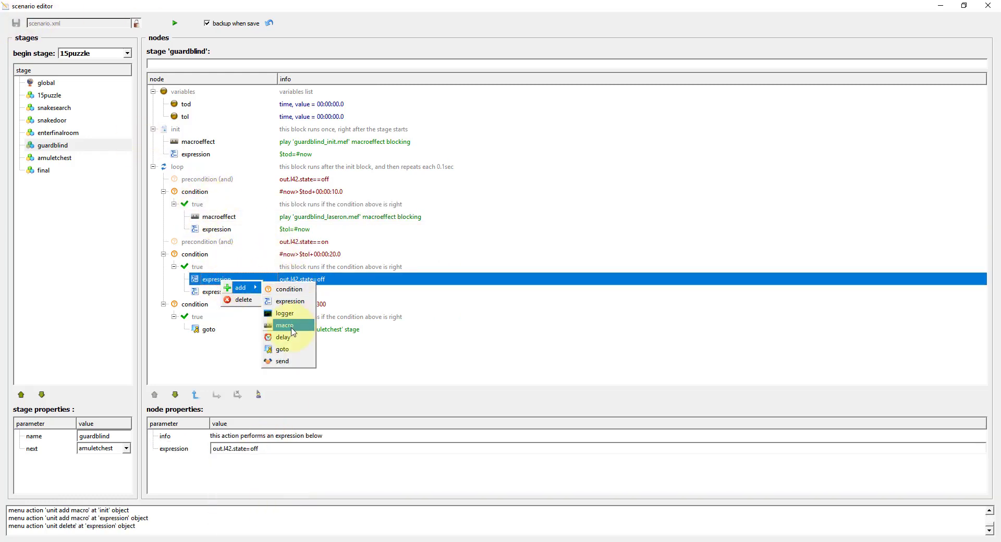
pyautogui.click(283, 327)
pyautogui.rightClick(225, 280)
pyautogui.click(236, 299)
pyautogui.click(230, 281)
pyautogui.click(273, 449)
pyautogui.click(273, 454)
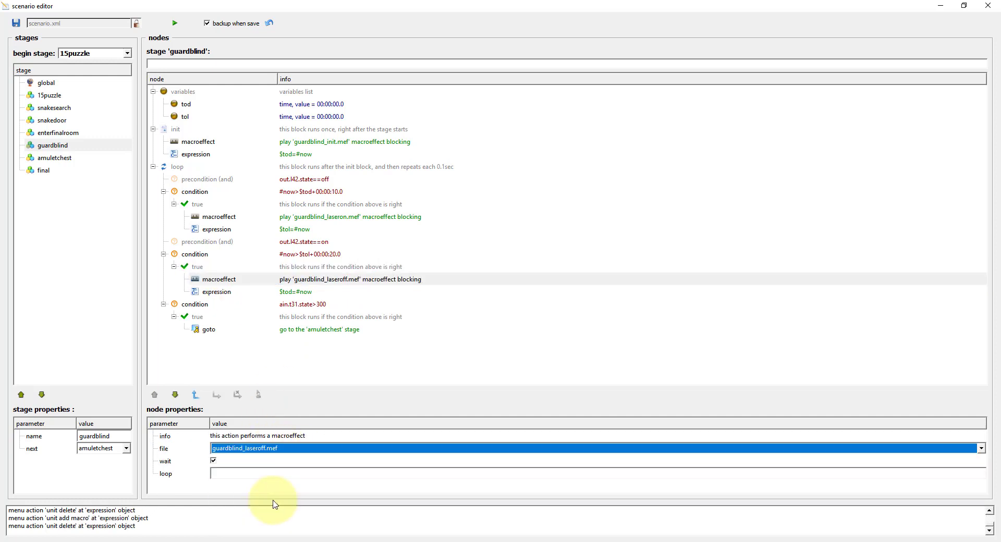
pyautogui.click(16, 23)
pyautogui.click(209, 330)
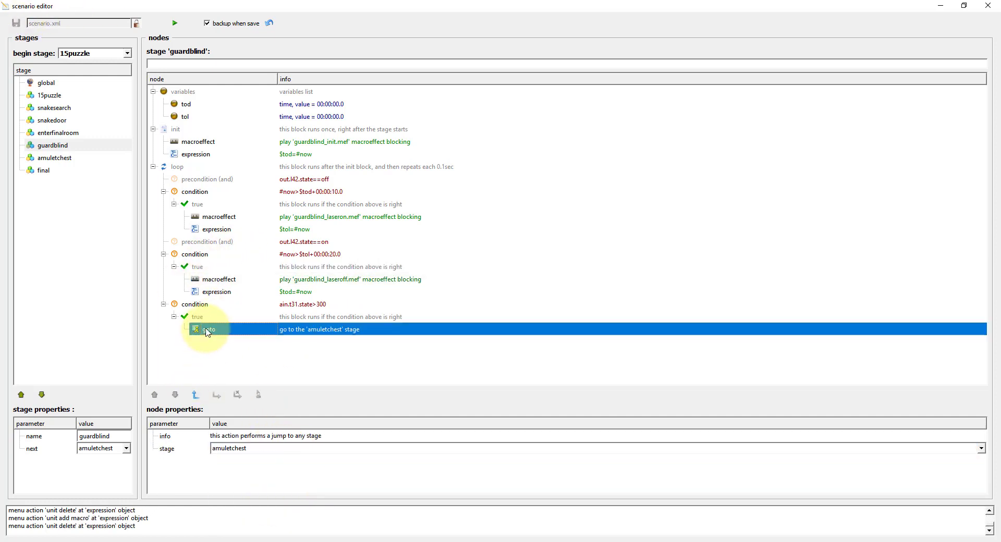
# Step: Delete all init expressions of the amuletchest stage except $tos=#now
pyautogui.click(55, 157)
pyautogui.click(176, 116)
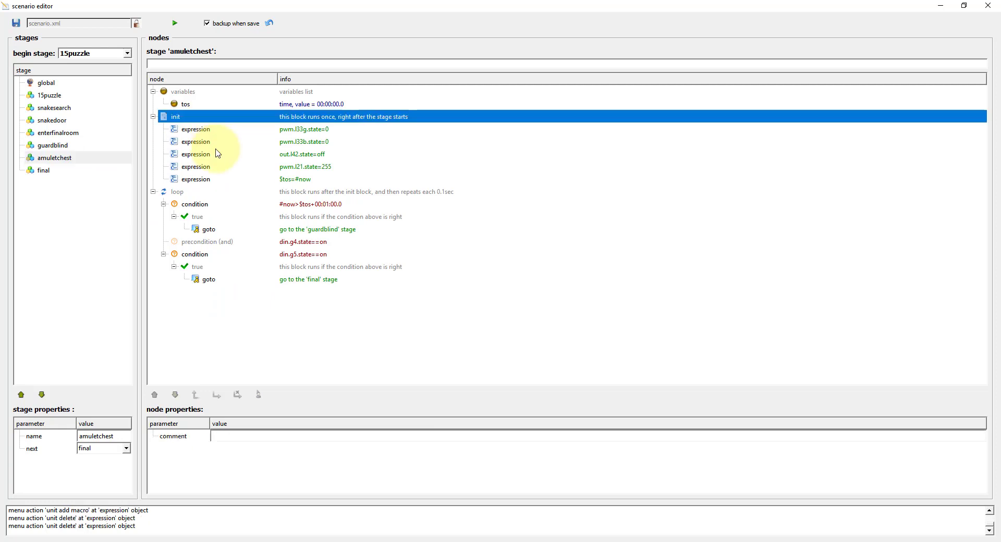
pyautogui.rightClick(197, 129)
pyautogui.click(212, 147)
pyautogui.rightClick(197, 130)
pyautogui.click(213, 148)
pyautogui.rightClick(200, 130)
pyautogui.click(215, 148)
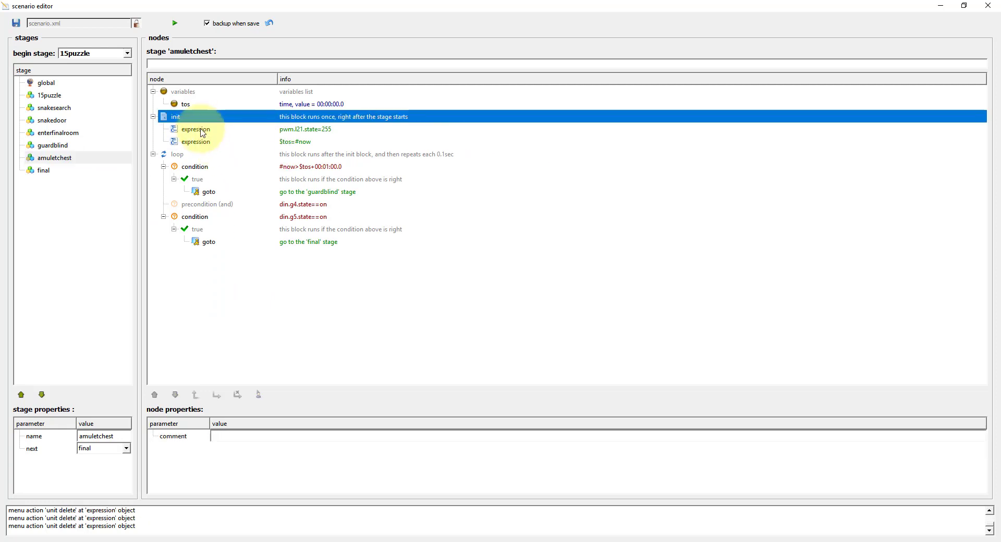
pyautogui.rightClick(200, 129)
pyautogui.click(214, 148)
# Step: Add a macroeffect node playing amuletchest_init.mef to the amuletchest init block and save the scenario
pyautogui.rightClick(180, 119)
pyautogui.moveTo(200, 124)
pyautogui.click(241, 161)
pyautogui.click(276, 450)
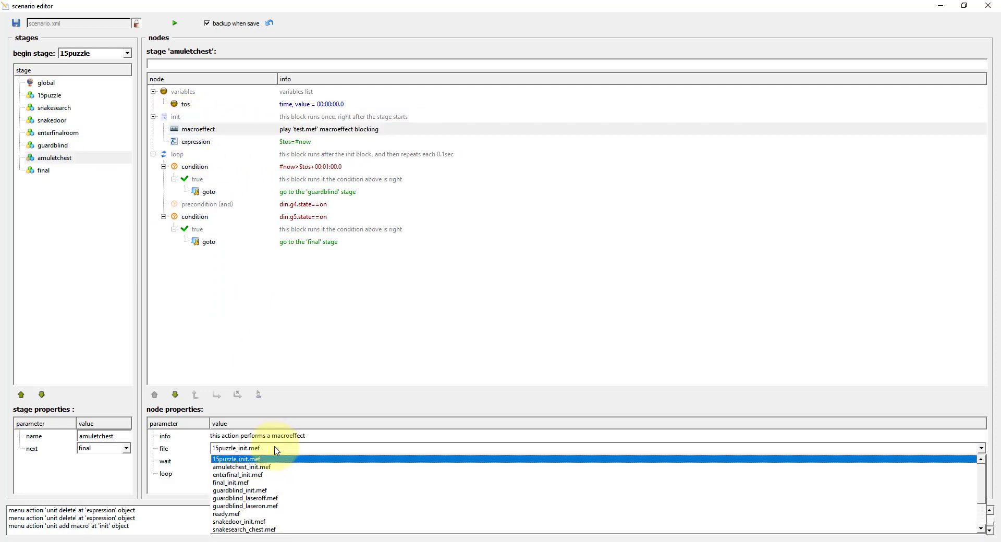
pyautogui.click(270, 468)
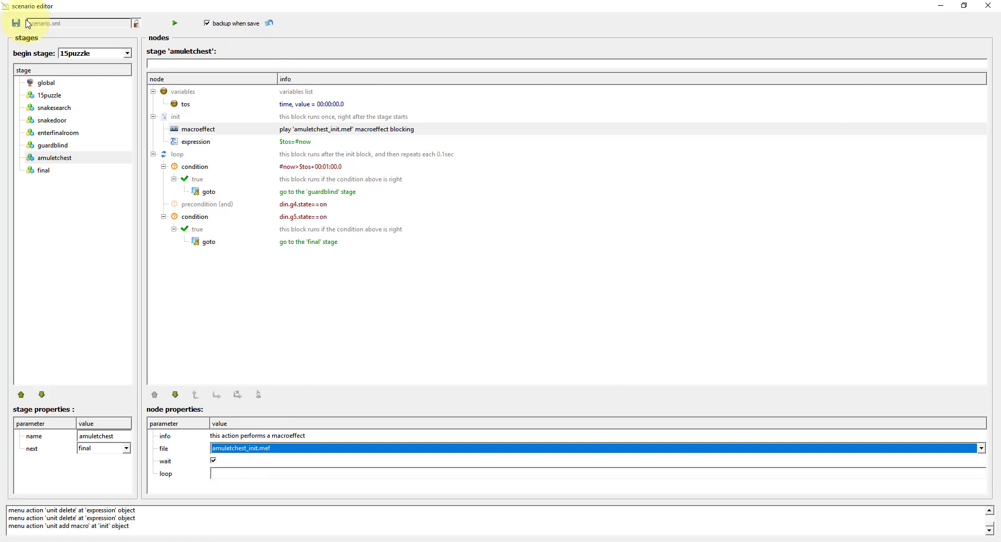
pyautogui.click(15, 23)
# Step: Delete all expressions and the delay from the final stage's init block
pyautogui.click(44, 170)
pyautogui.click(202, 119)
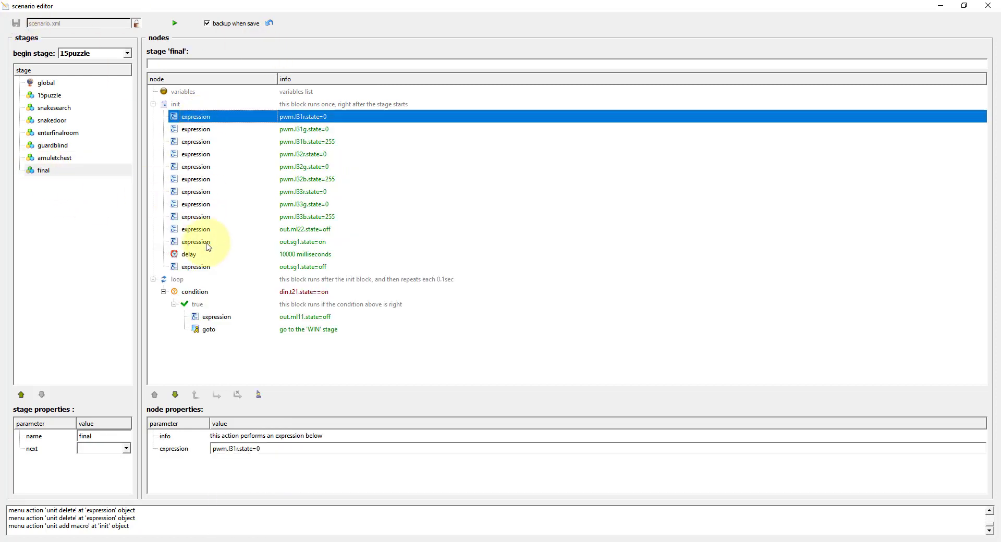
pyautogui.click(201, 127)
pyautogui.rightClick(200, 120)
pyautogui.click(215, 139)
pyautogui.rightClick(201, 120)
pyautogui.click(215, 138)
pyautogui.rightClick(200, 119)
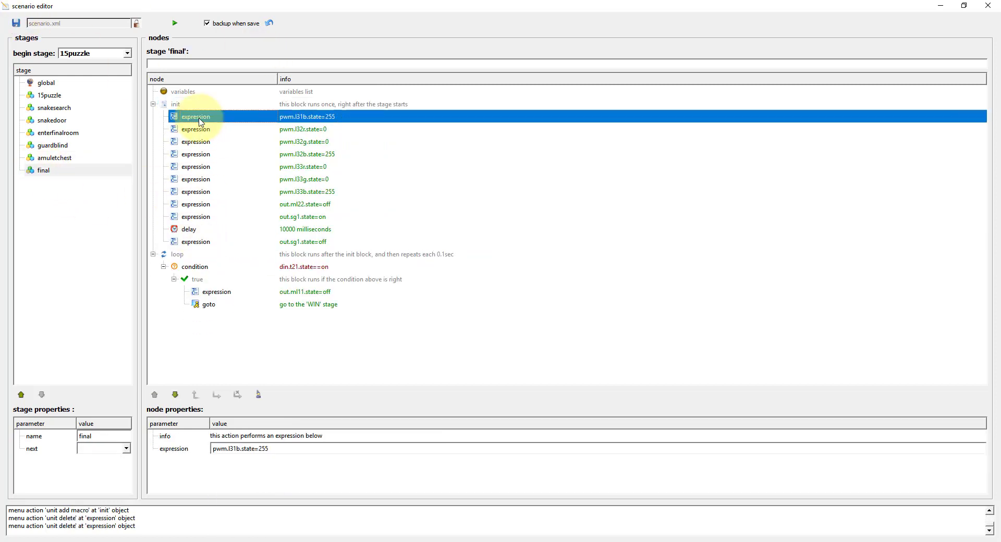
pyautogui.click(215, 139)
pyautogui.rightClick(199, 120)
pyautogui.click(214, 139)
pyautogui.rightClick(200, 120)
pyautogui.click(215, 139)
pyautogui.rightClick(201, 120)
pyautogui.click(215, 139)
pyautogui.rightClick(199, 120)
pyautogui.click(215, 138)
pyautogui.rightClick(201, 120)
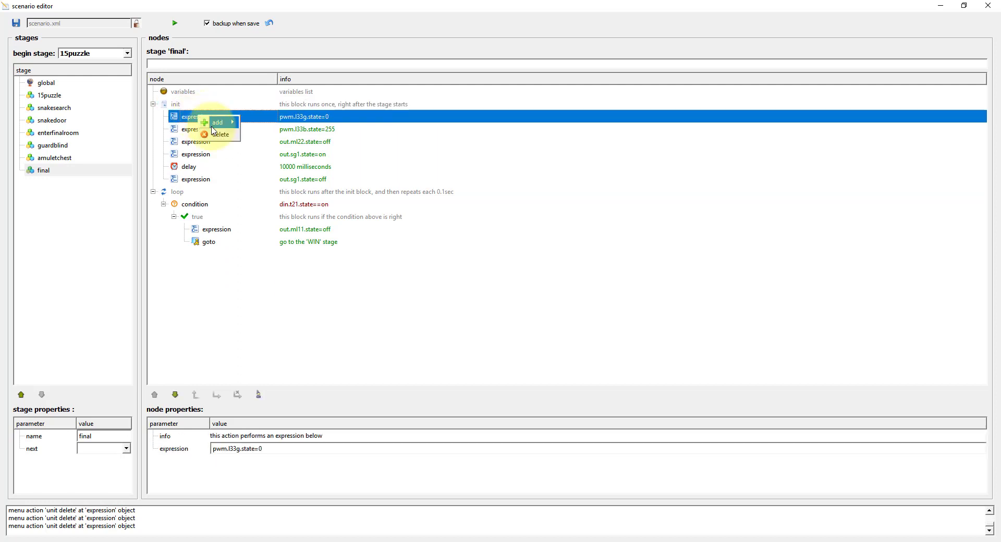
pyautogui.click(215, 139)
pyautogui.rightClick(201, 120)
pyautogui.click(214, 138)
pyautogui.rightClick(200, 120)
pyautogui.click(215, 139)
pyautogui.rightClick(200, 120)
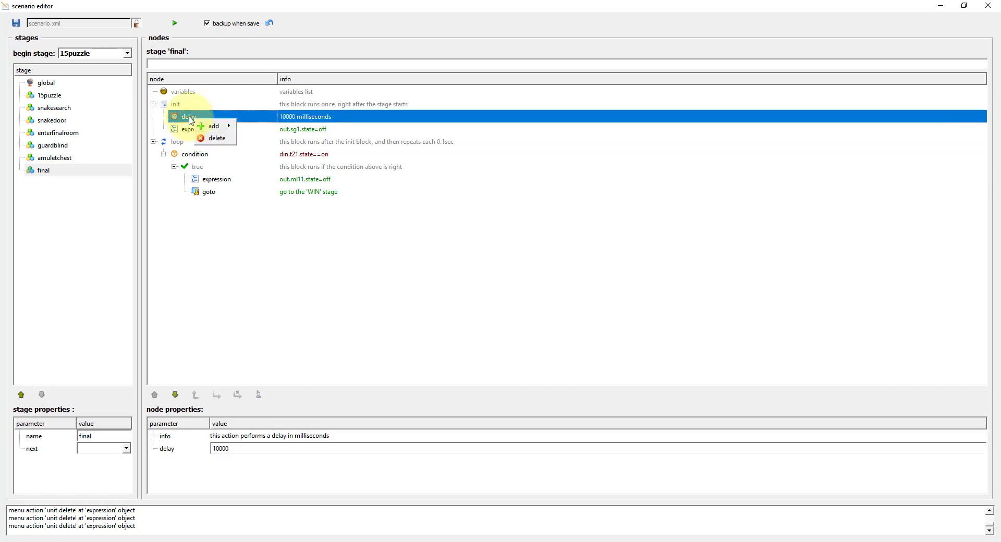
pyautogui.click(215, 139)
pyautogui.rightClick(198, 121)
pyautogui.click(215, 139)
# Step: Add a macroeffect node playing final_init.mef to the final stage's init block and save the scenario
pyautogui.rightClick(176, 104)
pyautogui.click(249, 155)
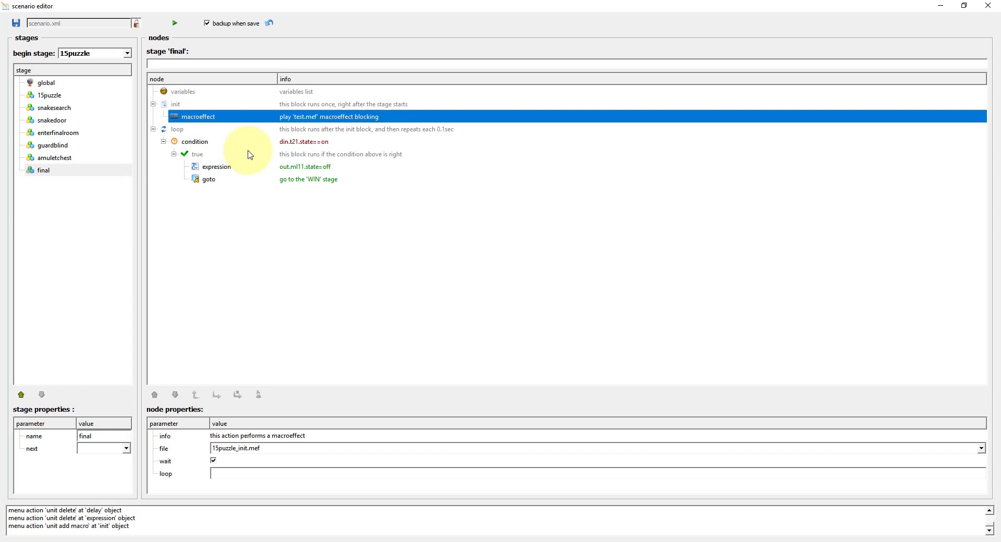
pyautogui.click(261, 449)
pyautogui.click(230, 482)
pyautogui.click(16, 23)
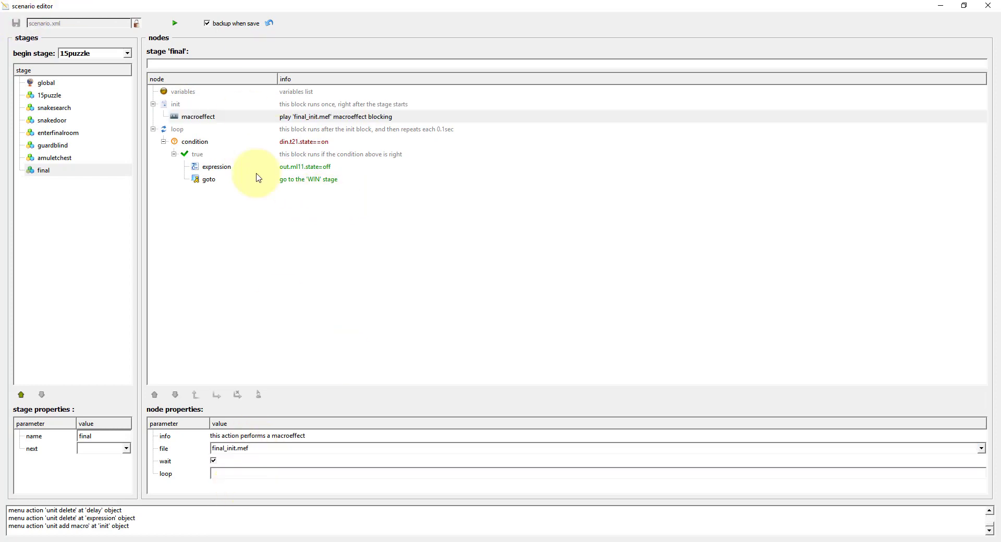
# Step: Delete the out.ml11.state=off expression from the final stage's loop condition and save the scenario
pyautogui.click(214, 167)
pyautogui.rightClick(211, 169)
pyautogui.click(226, 188)
pyautogui.click(16, 23)
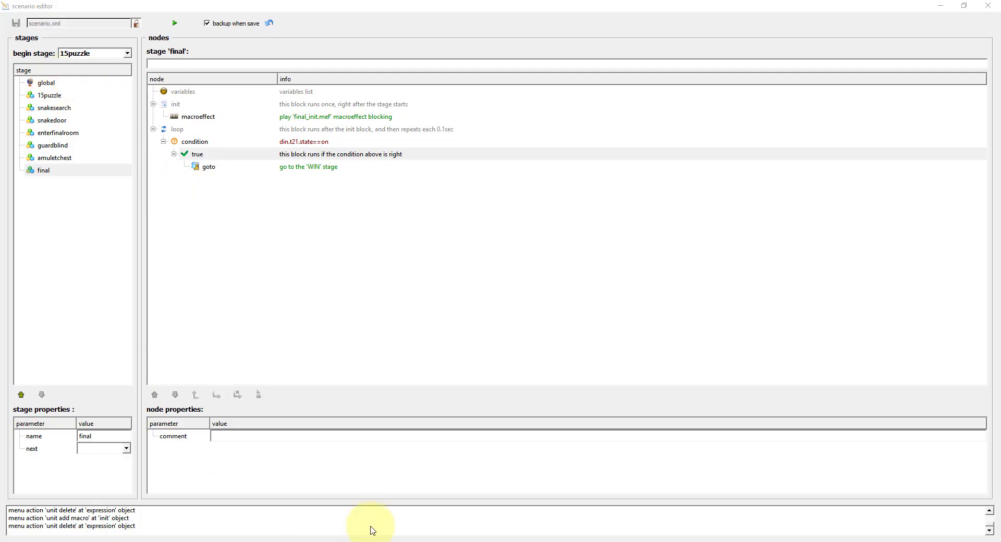
# Step: Switch to the macroeffects editor, duplicate the volume effect in snakesearch_init and turn the copy into an out effect setting ml12 to off
pyautogui.click(239, 527)
pyautogui.rightClick(172, 95)
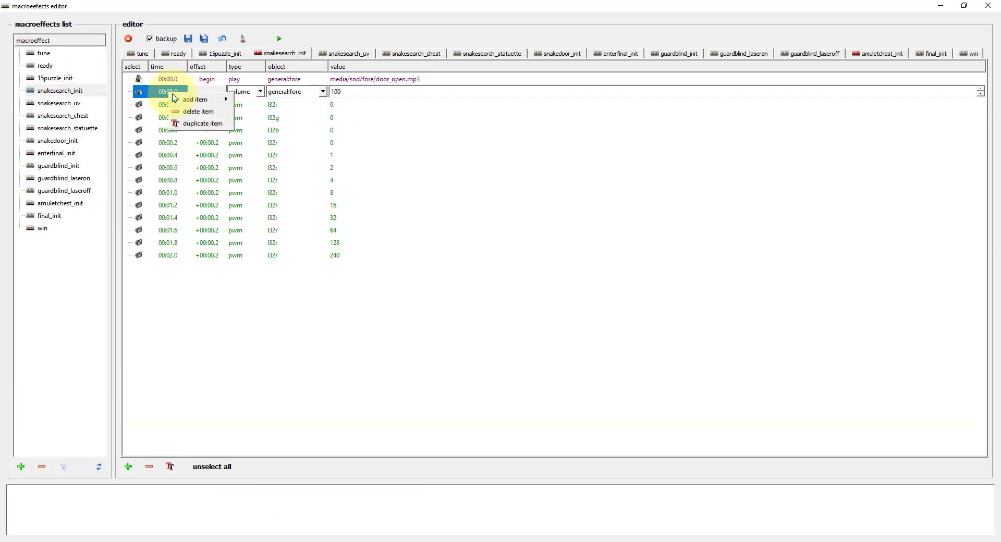
pyautogui.click(193, 123)
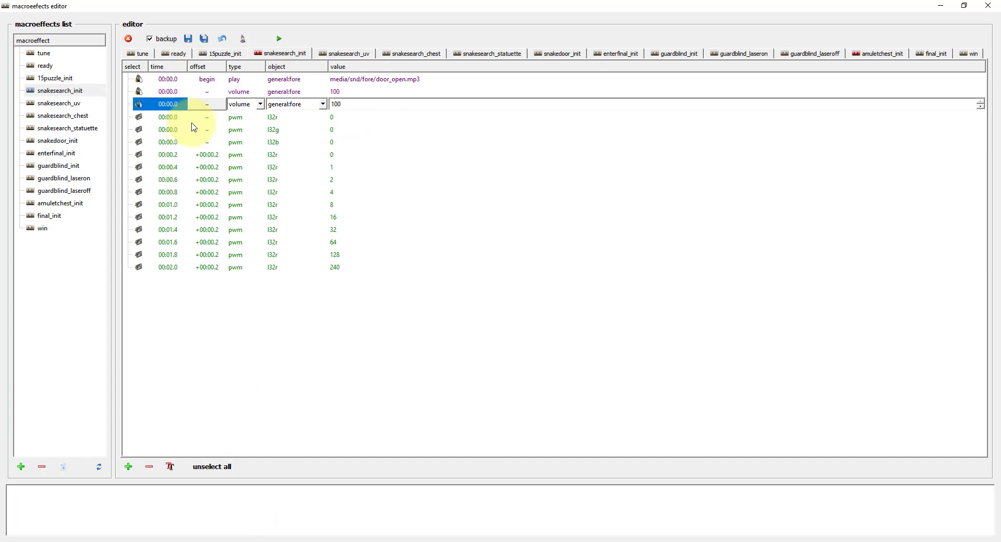
pyautogui.click(62, 91)
pyautogui.click(246, 105)
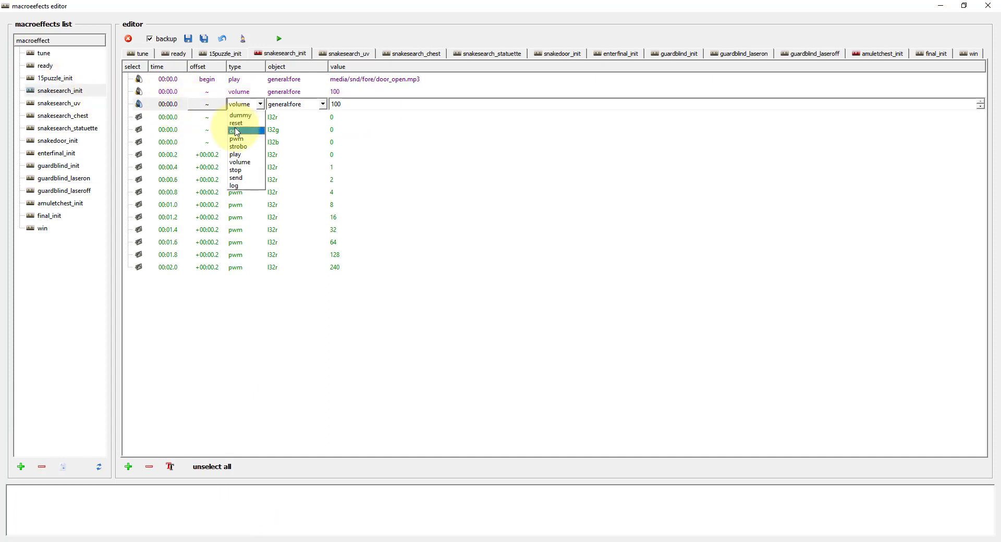
pyautogui.click(305, 105)
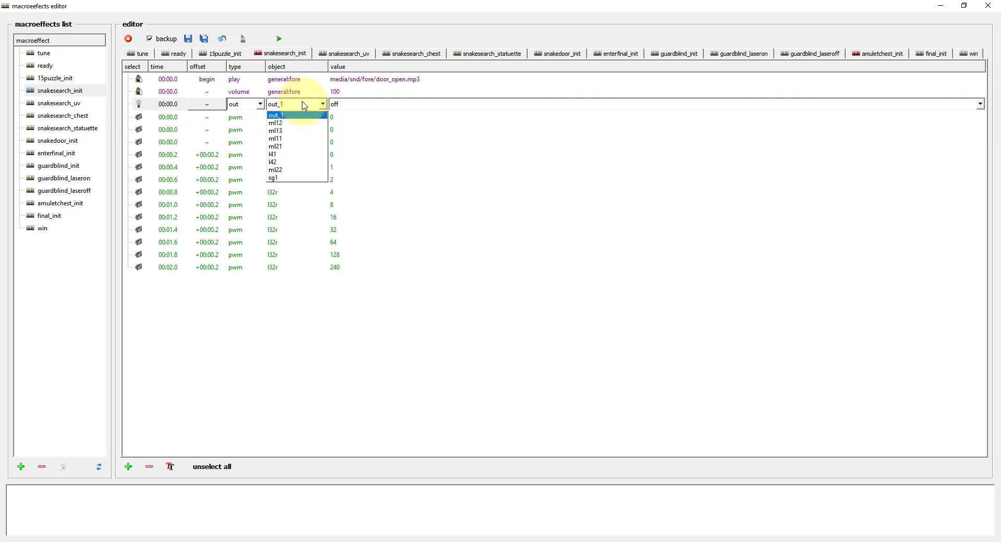
pyautogui.click(276, 123)
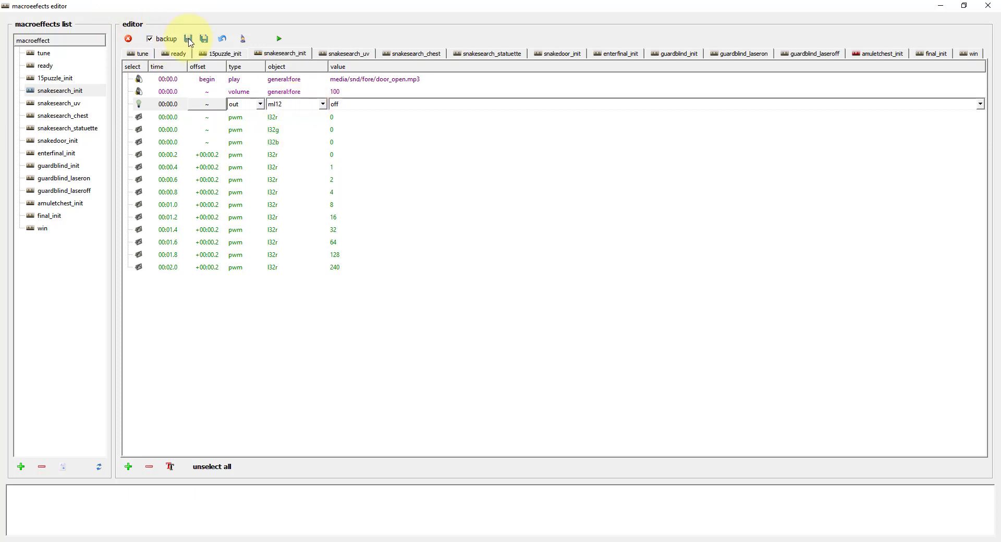
# Step: Open the amuletchest_init macroeffect and review its effects
pyautogui.click(79, 205)
pyautogui.click(308, 140)
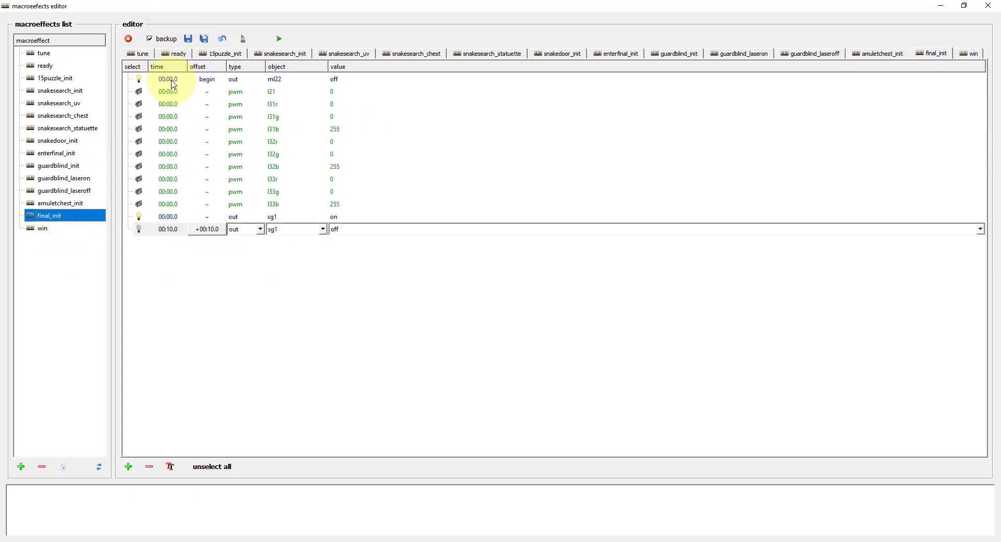
# Step: Insert a play effect after the ml22 effect in final_init that plays media/snd/back/final.mp3 on general:back
pyautogui.rightClick(174, 83)
pyautogui.moveTo(204, 90)
pyautogui.click(271, 100)
pyautogui.click(245, 92)
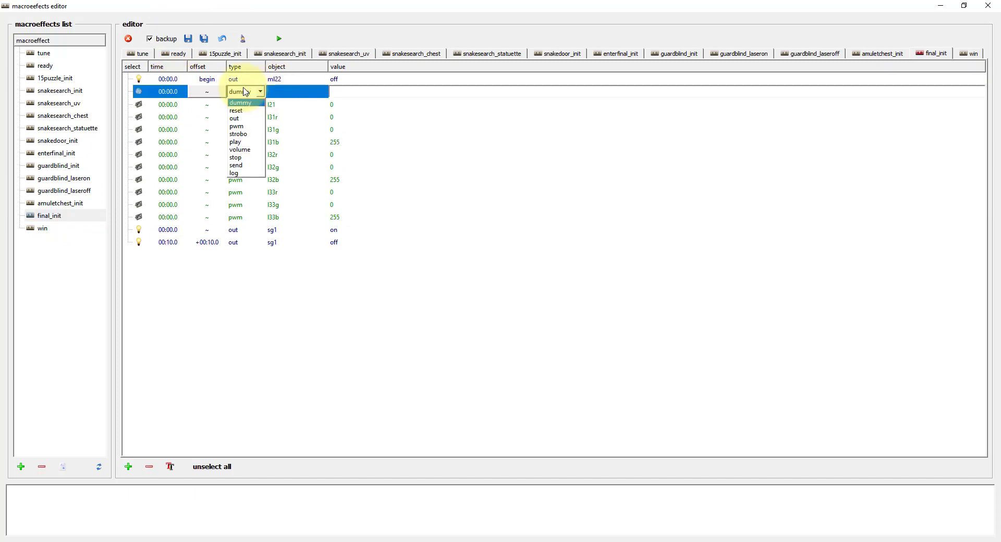
pyautogui.click(243, 142)
pyautogui.click(290, 92)
pyautogui.click(290, 103)
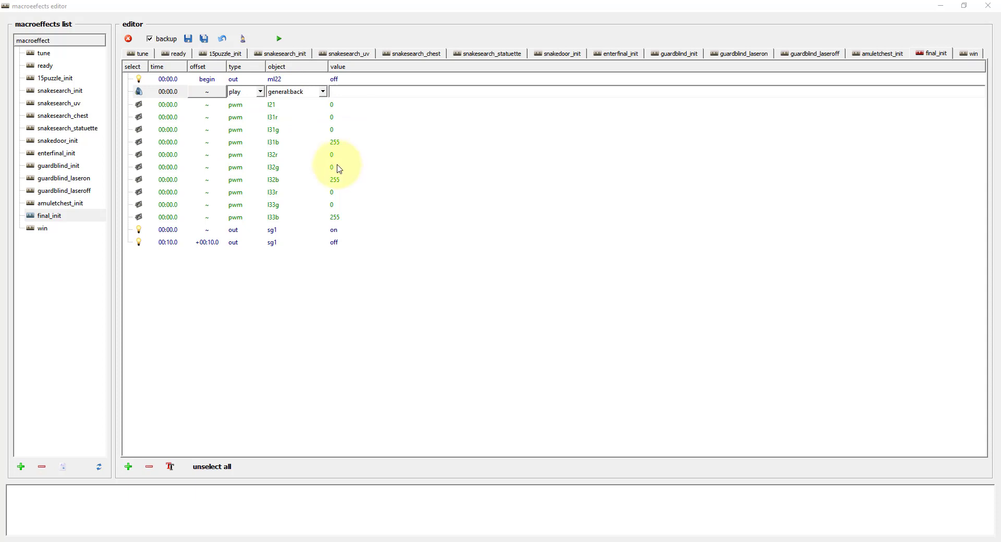
pyautogui.click(391, 90)
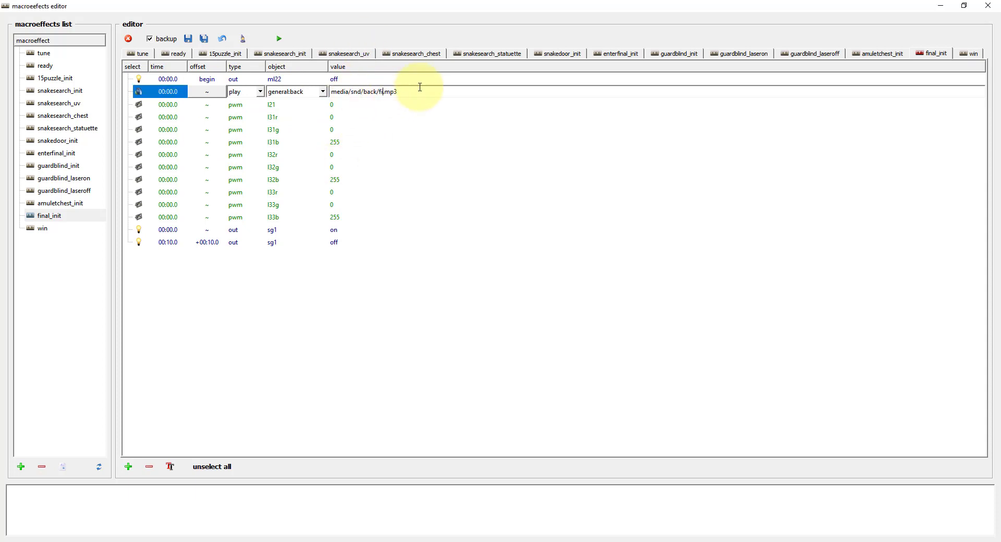
# Step: Duplicate the final.mp3 play effect, turn the copy into a general:back volume effect of 50, and save the macroeffect
pyautogui.click(162, 92)
pyautogui.hotkey('ctrl', 'c')
pyautogui.hotkey('ctrl', 'v')
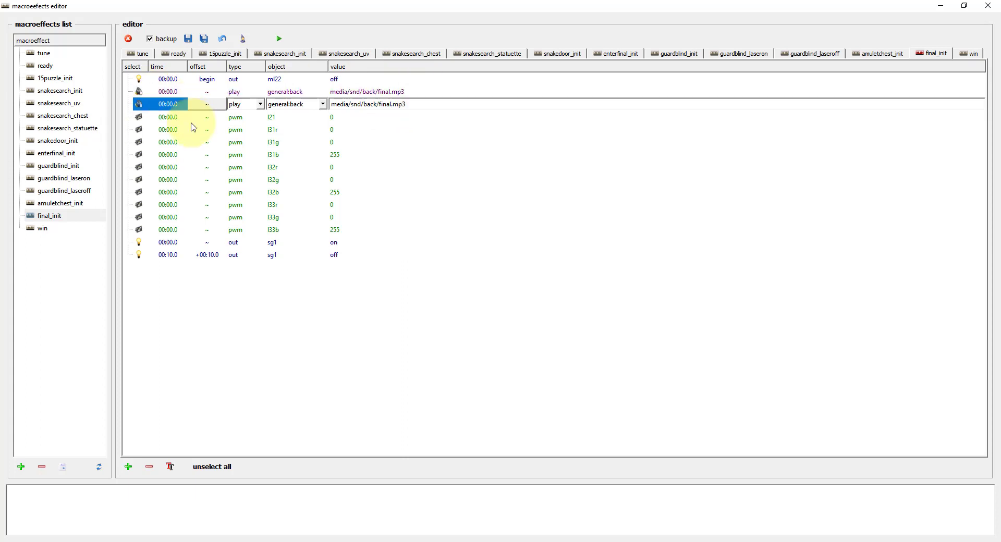
pyautogui.click(246, 104)
pyautogui.click(247, 162)
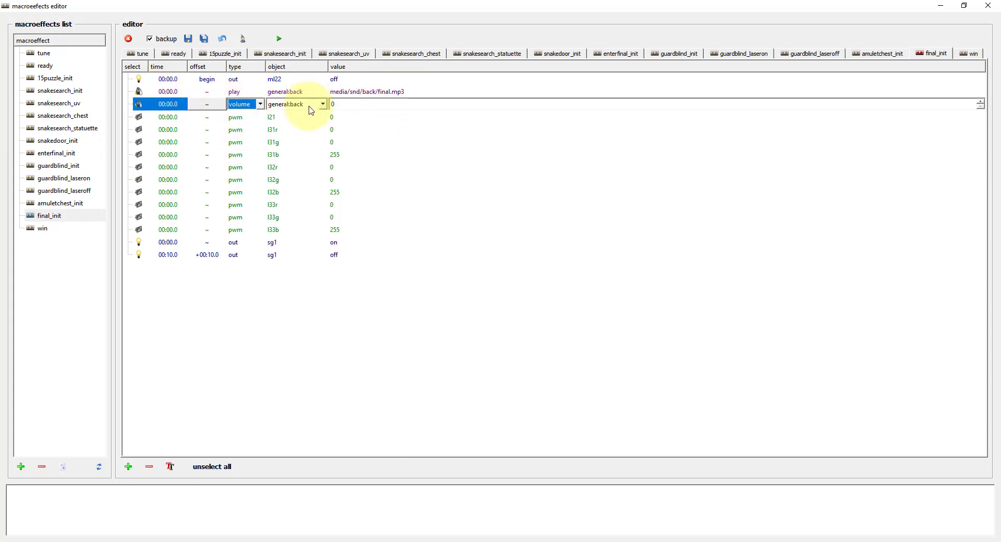
pyautogui.moveTo(348, 104); pyautogui.dragTo(307, 106)
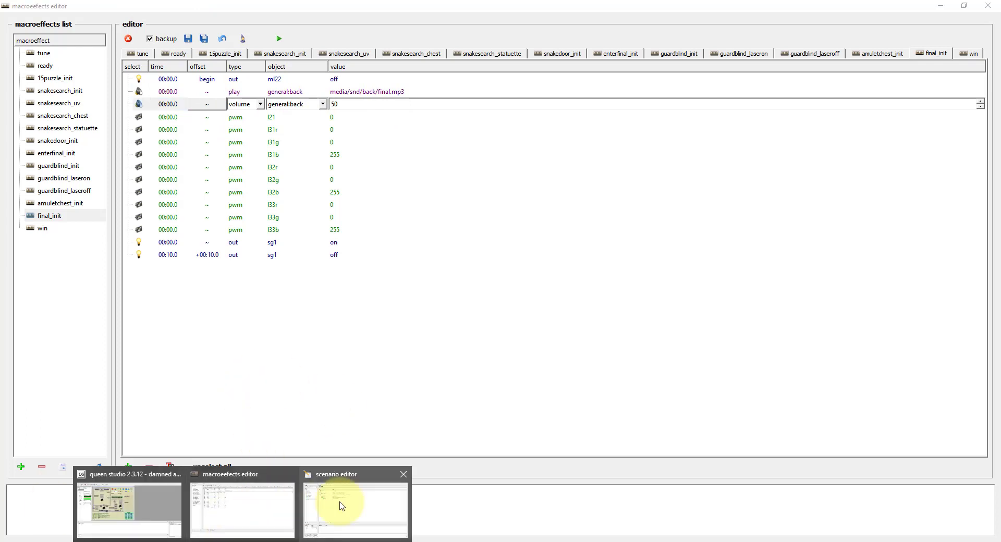
# Step: Switch to the scenario editor and add a macroeffect node after the logger in the snakedoor stage's init block
pyautogui.click(360, 506)
pyautogui.click(58, 122)
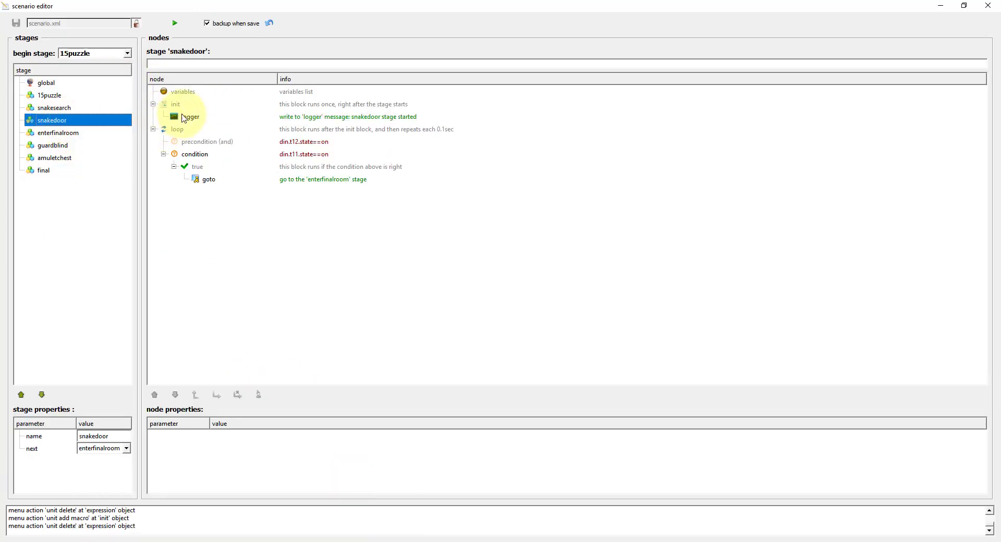
pyautogui.click(183, 117)
pyautogui.rightClick(193, 116)
pyautogui.moveTo(213, 136)
pyautogui.click(251, 162)
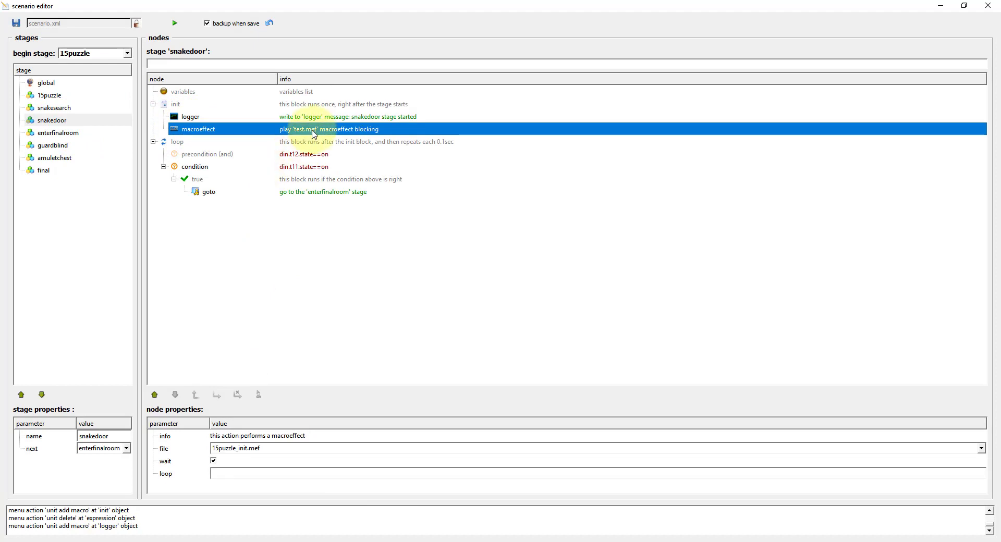
# Step: Set the snakedoor macroeffect node's file to snakedoor_init.mef and save the scenario
pyautogui.click(192, 117)
pyautogui.click(214, 130)
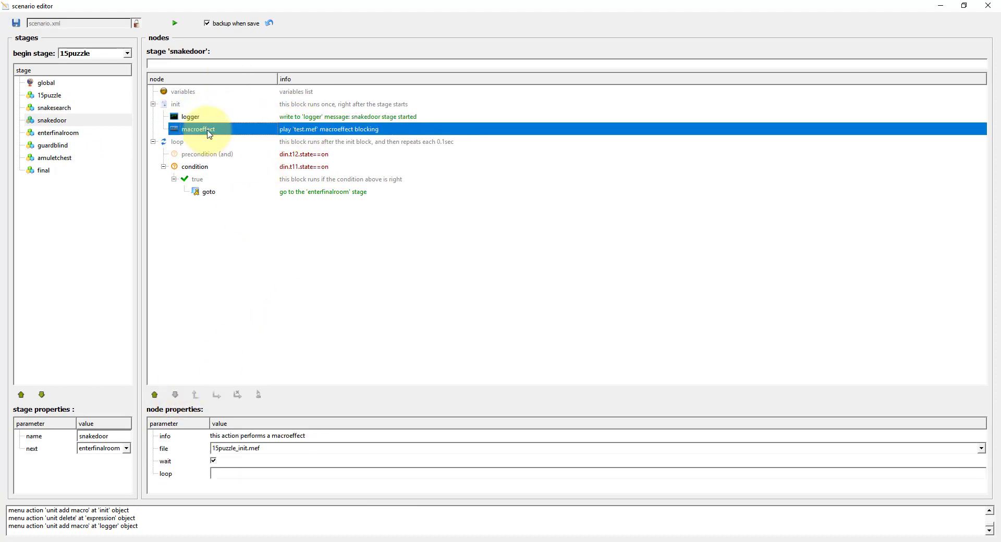
pyautogui.click(273, 449)
pyautogui.click(272, 450)
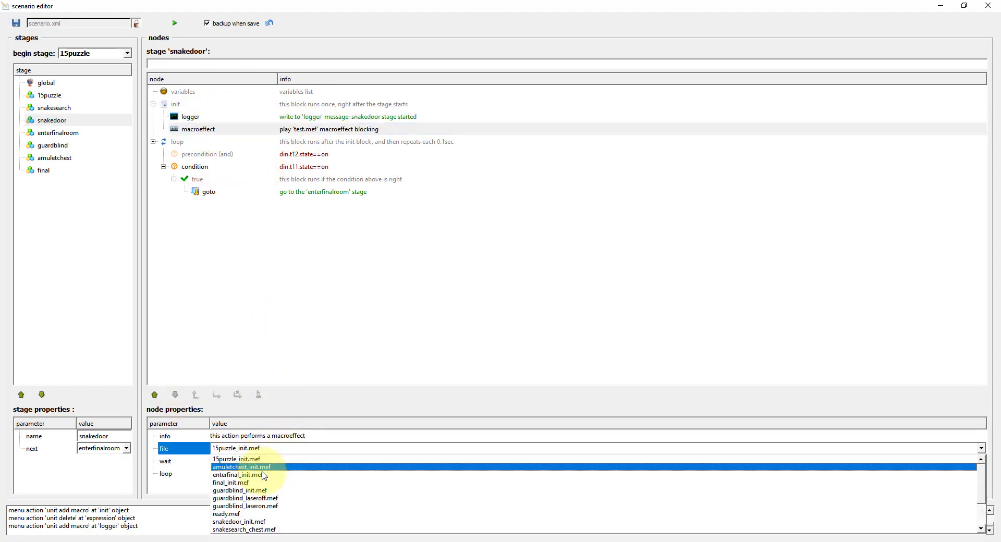
pyautogui.click(267, 522)
pyautogui.click(17, 22)
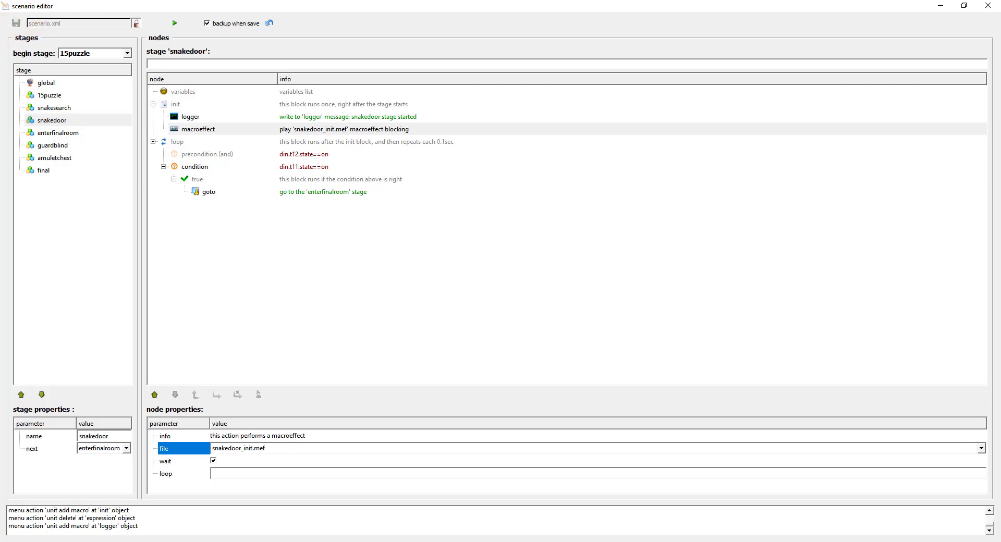
# Step: Switch to the macroeffects editor, set the l41 on effect's offset in snakesearch_uv to +00:01.0, and save it
pyautogui.click(250, 501)
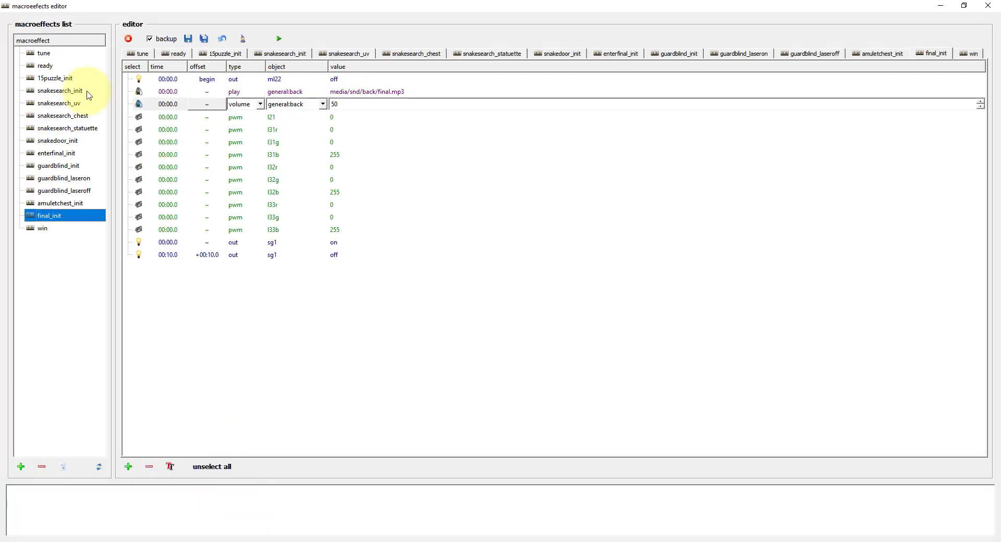
pyautogui.click(73, 103)
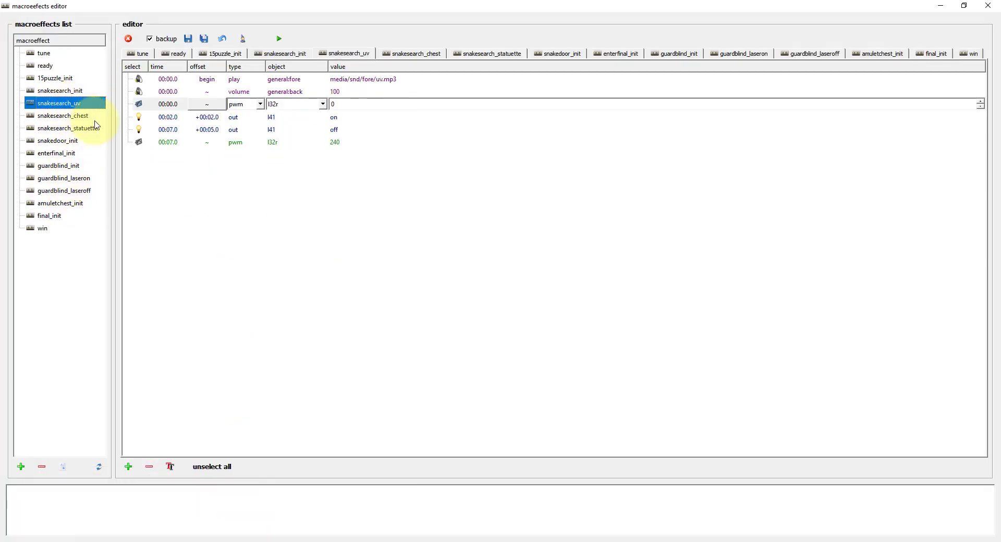
pyautogui.click(212, 119)
pyautogui.click(236, 136)
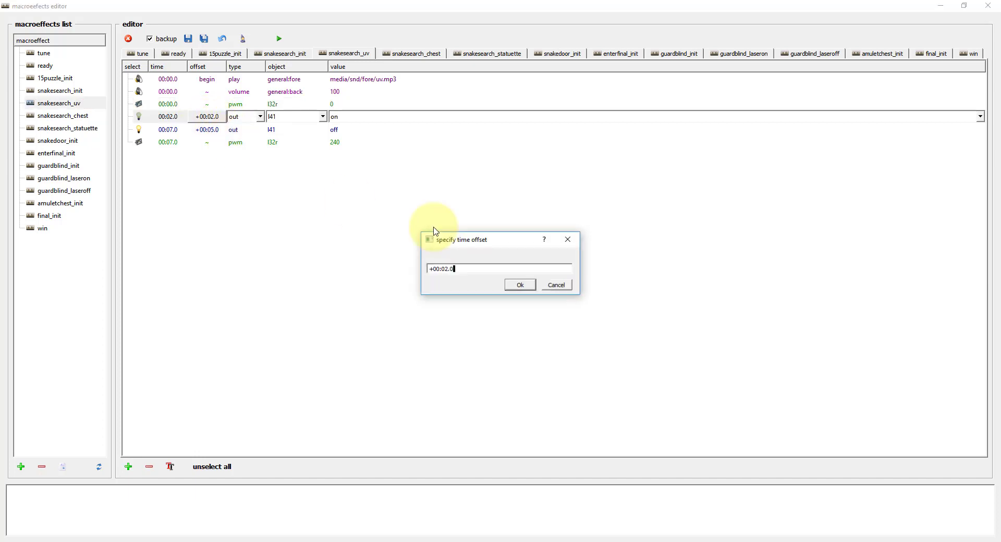
pyautogui.click(520, 285)
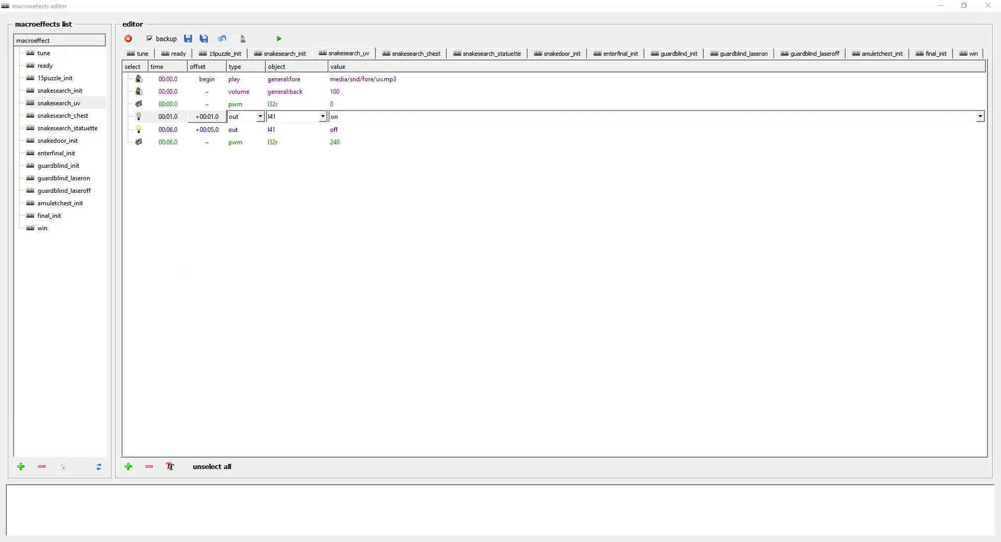
# Step: Close the macroeffects and scenario editors and launch the room together with the board imitator
pyautogui.moveTo(797, 7); pyautogui.dragTo(576, 84)
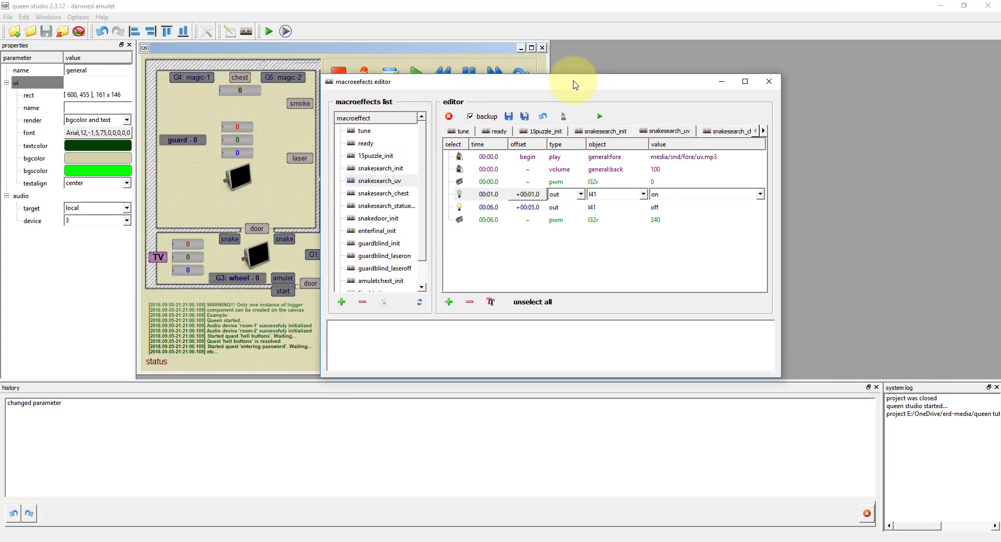
pyautogui.click(745, 81)
pyautogui.click(987, 6)
pyautogui.click(247, 541)
pyautogui.click(300, 509)
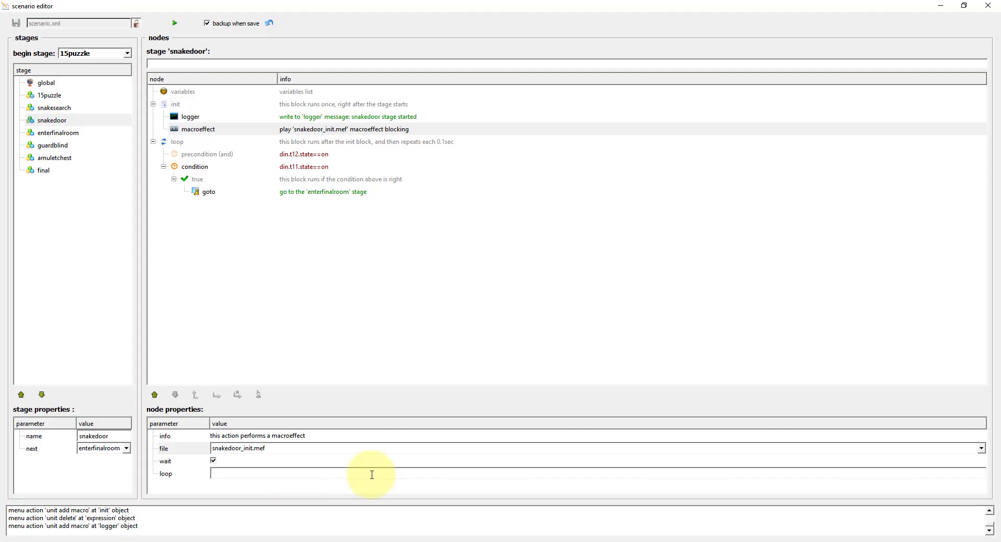
pyautogui.click(989, 6)
pyautogui.click(285, 32)
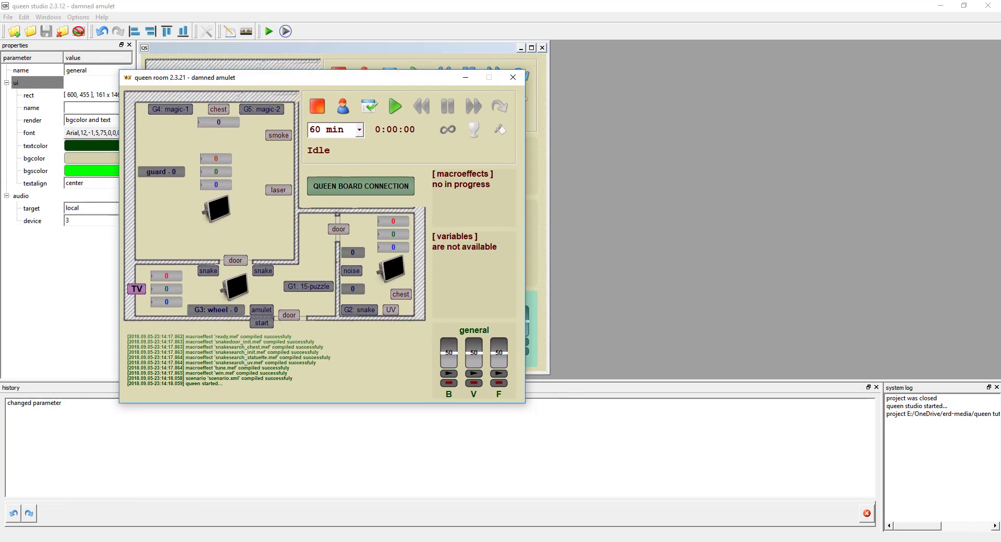
# Step: Minimize the studio and arrange the queen room and board imitator windows side by side on the desktop
pyautogui.moveTo(1000, 78); pyautogui.dragTo(700, 82)
pyautogui.click(941, 6)
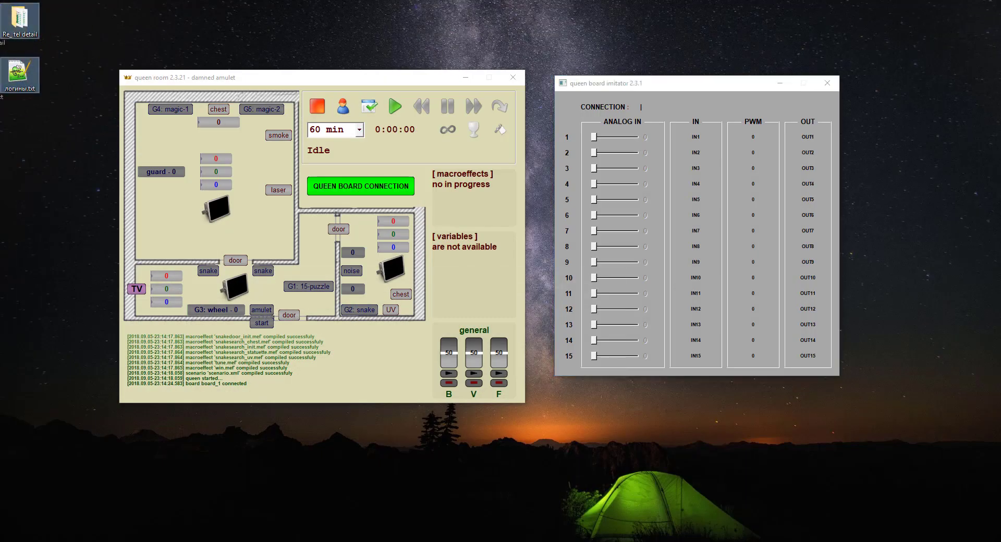
pyautogui.moveTo(339, 79); pyautogui.dragTo(347, 67)
pyautogui.moveTo(620, 84); pyautogui.dragTo(625, 79)
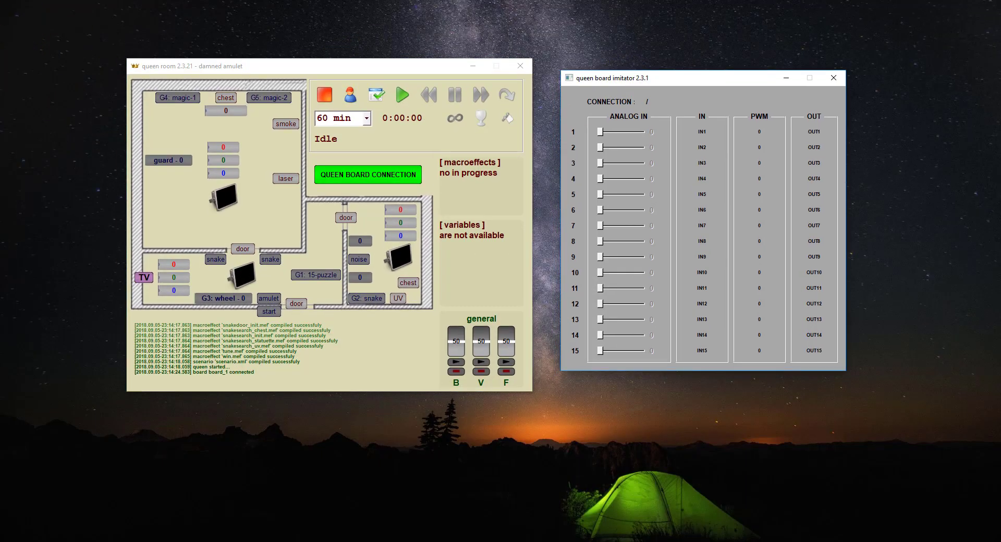
pyautogui.moveTo(315, 63); pyautogui.dragTo(242, 35)
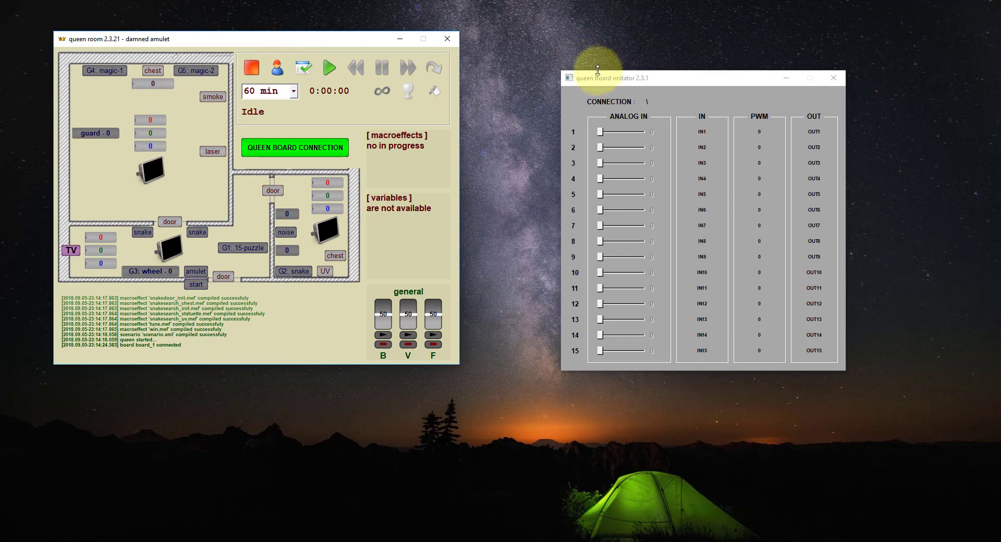
pyautogui.moveTo(598, 70); pyautogui.dragTo(497, 30)
pyautogui.moveTo(309, 42); pyautogui.dragTo(270, 21)
pyautogui.moveTo(490, 37); pyautogui.dragTo(460, 21)
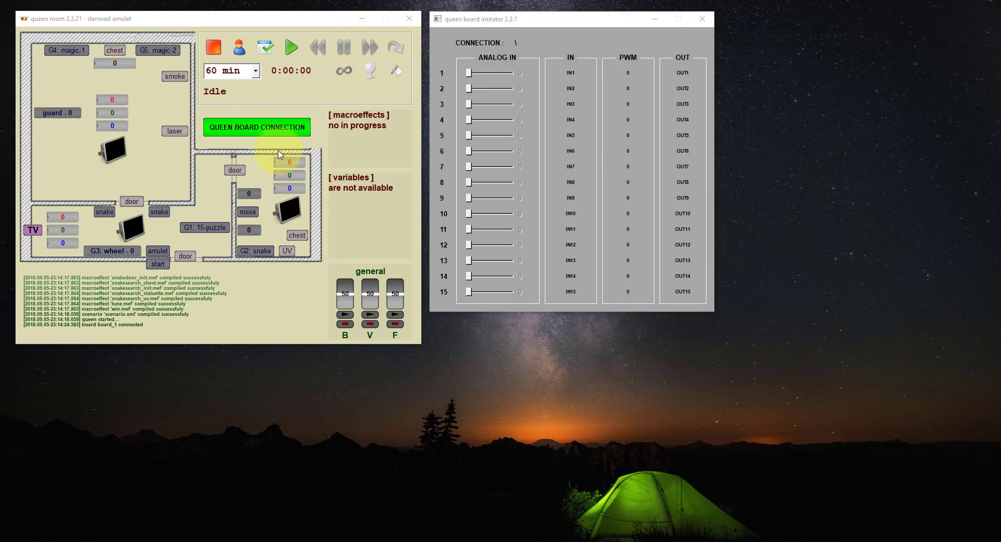
# Step: Reset the room, switch board input IN7 on, and run tune mode followed by ready mode
pyautogui.click(211, 51)
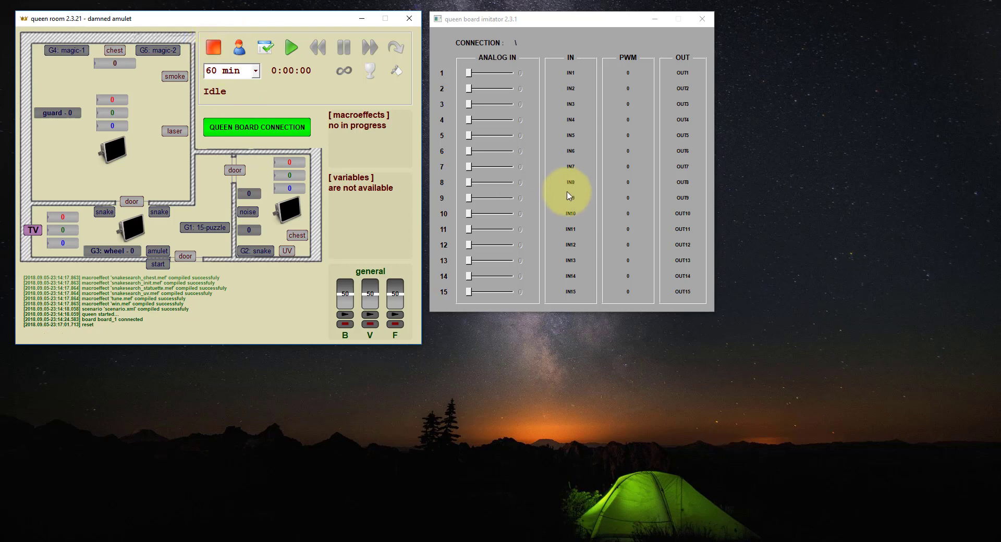
pyautogui.click(570, 168)
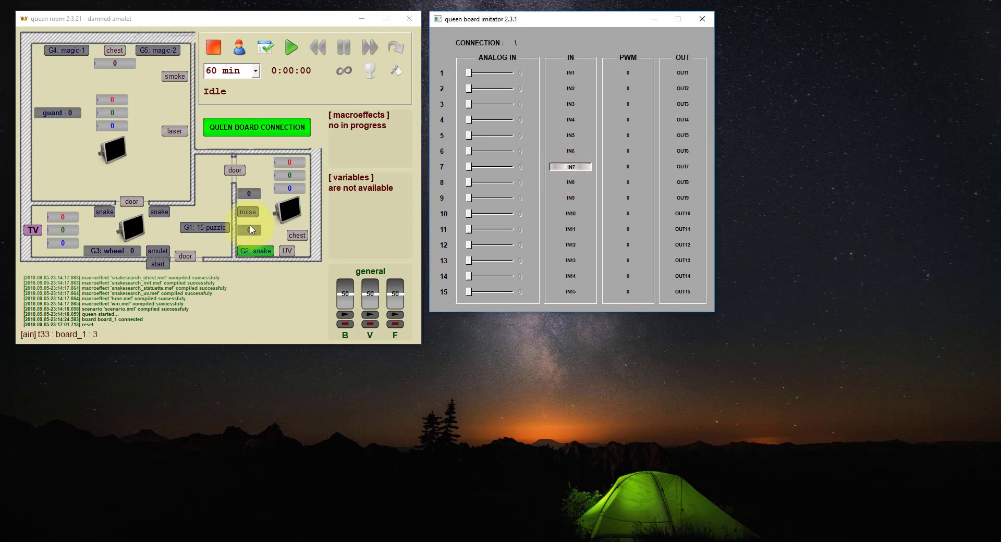
pyautogui.click(240, 48)
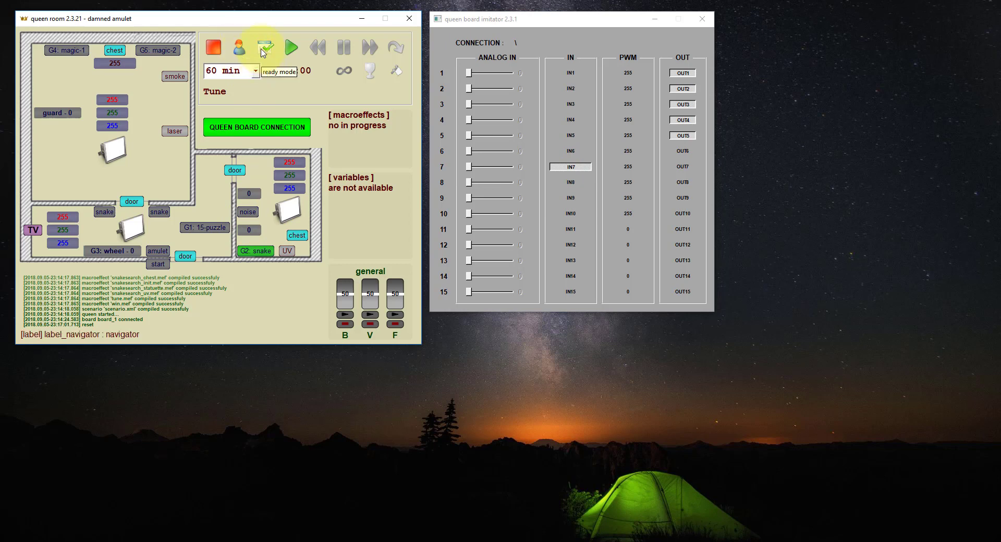
pyautogui.click(264, 52)
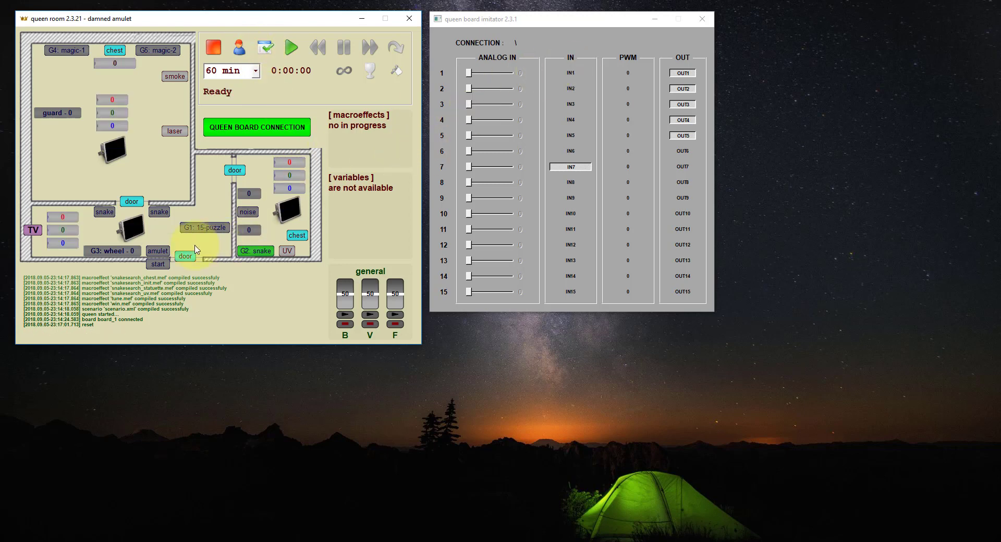
# Step: Start the game with IN1, raise analog input 4 to about 780, and solve the 15-puzzle by switching IN6 on
pyautogui.click(572, 74)
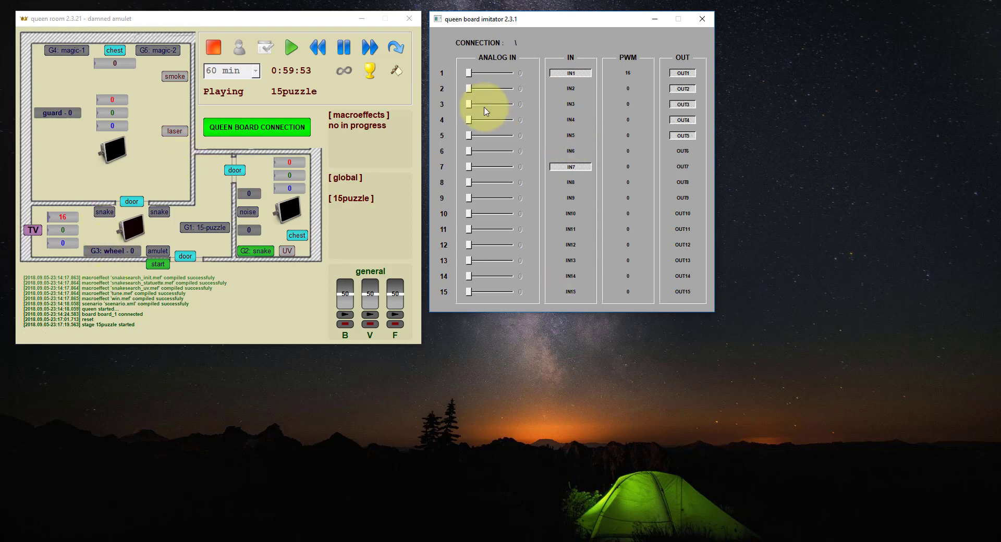
pyautogui.moveTo(469, 120); pyautogui.dragTo(504, 129)
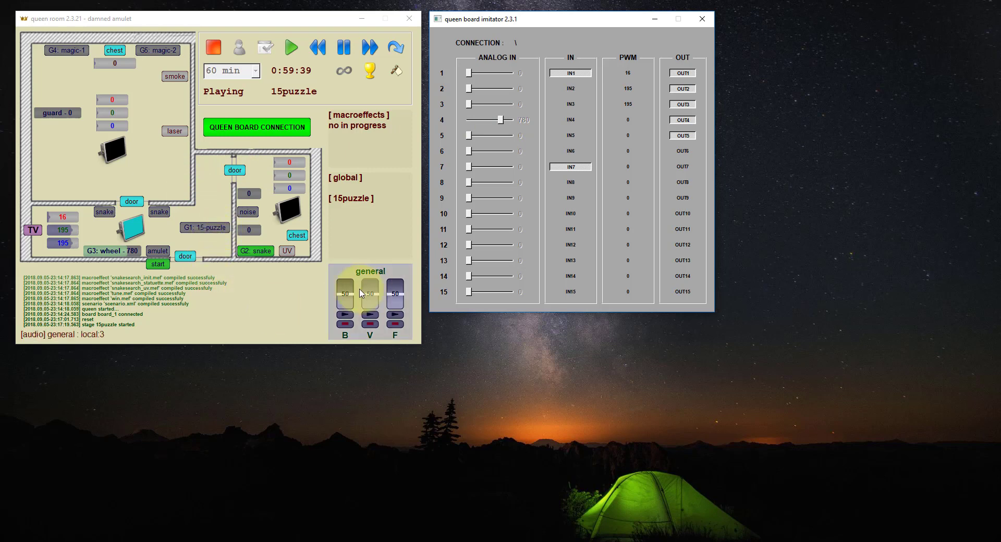
pyautogui.click(571, 152)
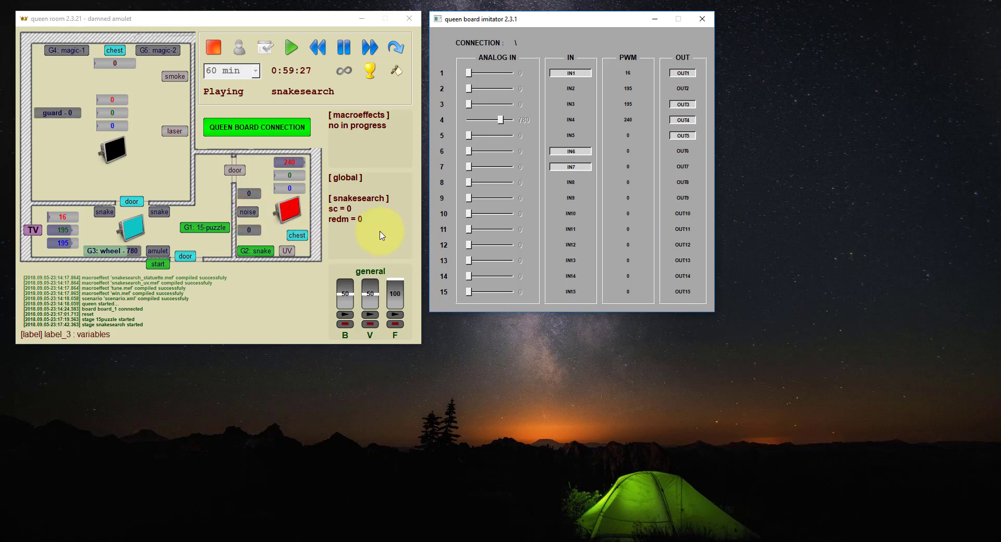
# Step: Switch IN6 off and test the snakesearch noise sensor by switching IN5 on and off again
pyautogui.click(571, 151)
pyautogui.click(572, 137)
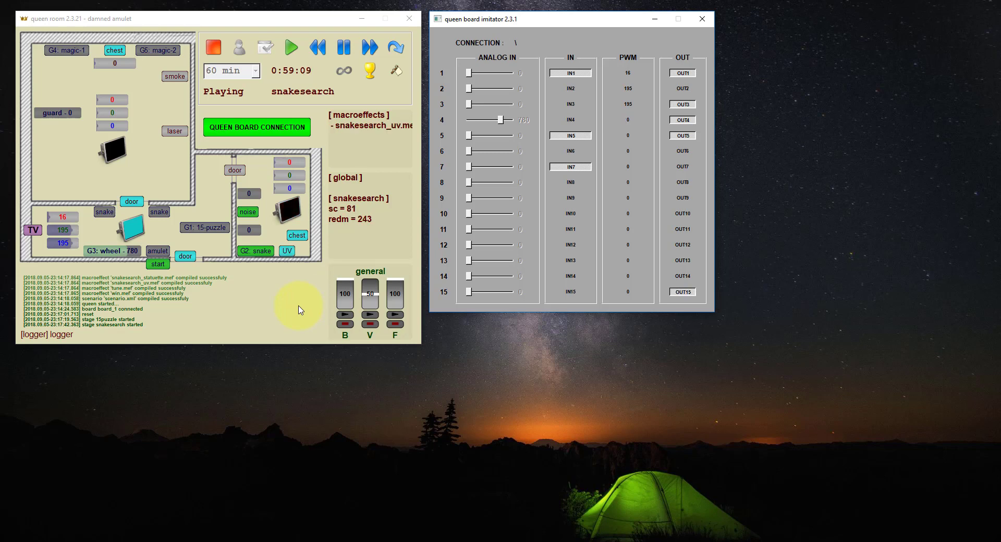
pyautogui.click(572, 137)
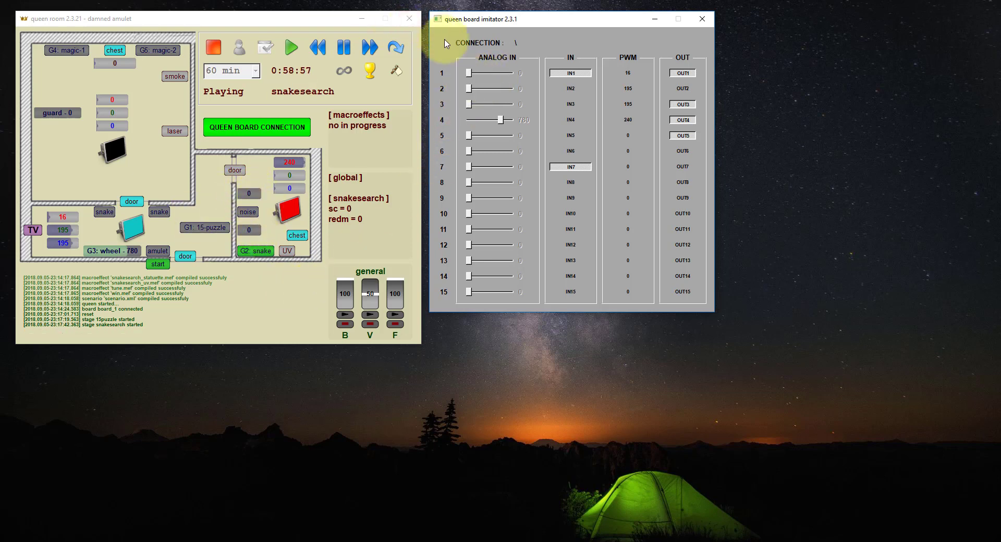
# Step: Raise analog inputs 2 and 3 to about 754 and complete the snakesearch stage by switching IN7 off
pyautogui.moveTo(469, 89); pyautogui.dragTo(500, 104)
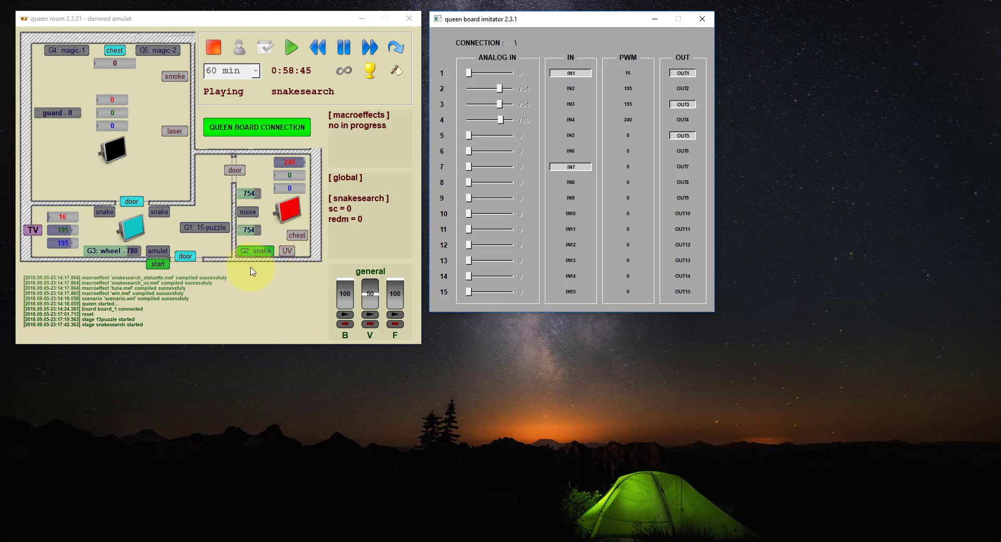
pyautogui.click(579, 169)
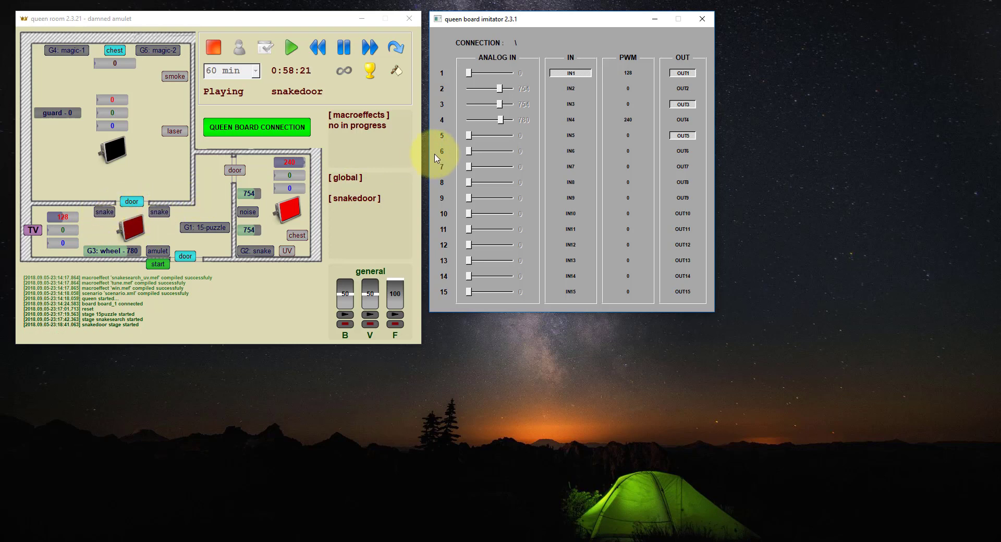
# Step: Test the snake sensors IN2 and IN3 one at a time, and complete the snakedoor stage with both switched on
pyautogui.click(573, 89)
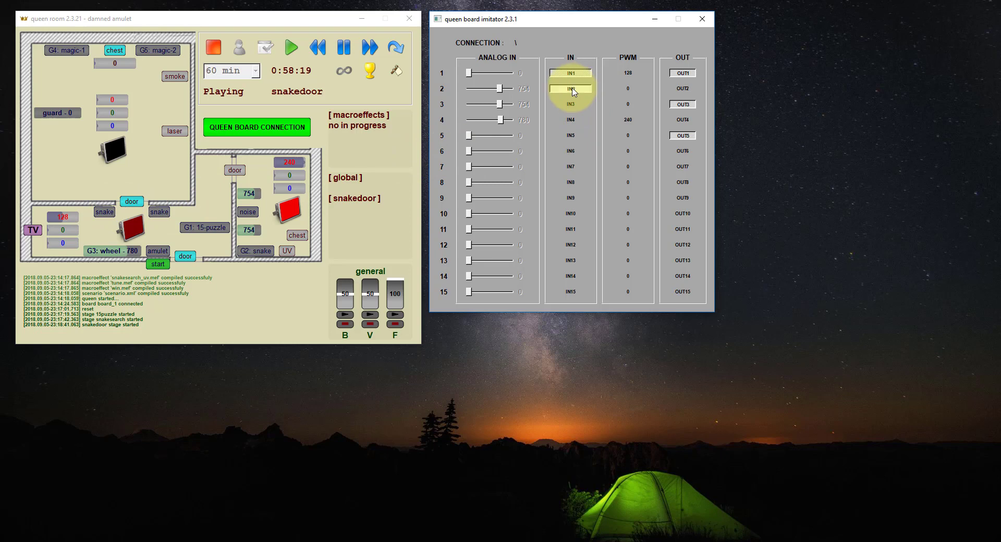
pyautogui.click(572, 104)
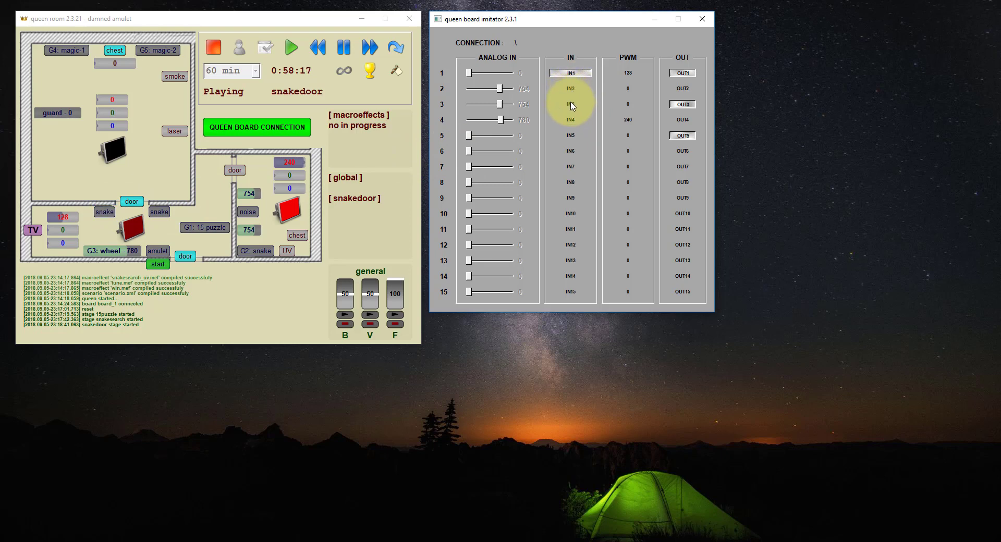
pyautogui.click(571, 105)
pyautogui.click(573, 107)
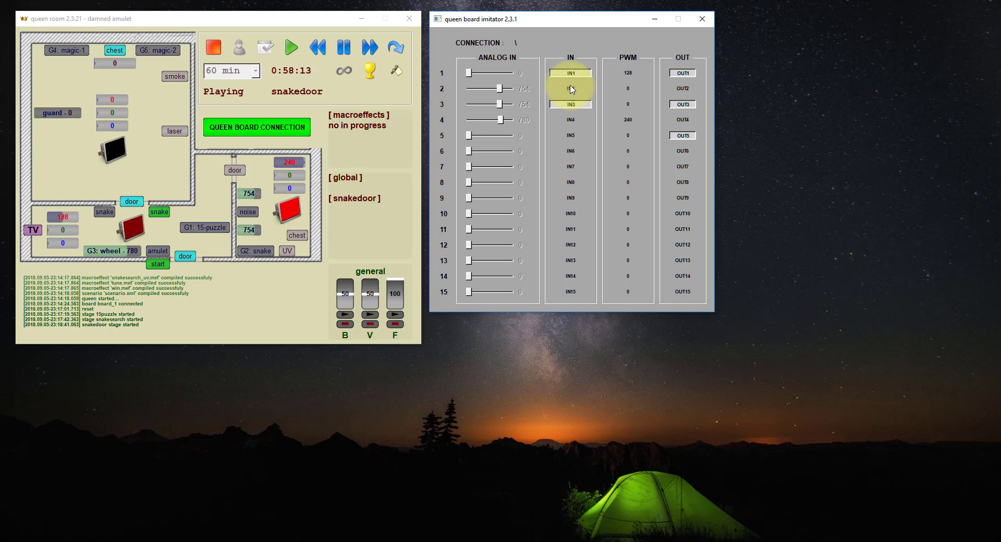
pyautogui.click(573, 89)
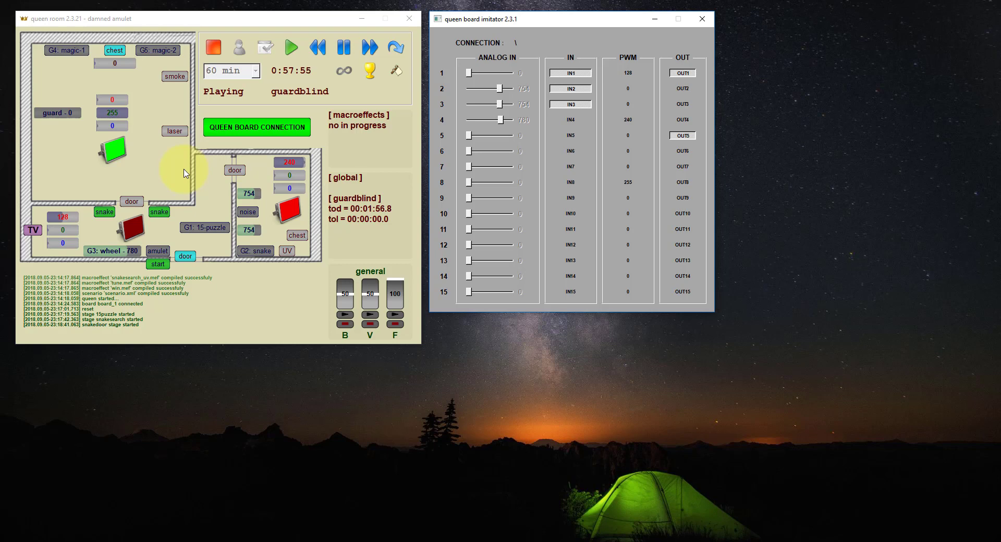
# Step: Raise analog input 1 to about 460 for the guardblind stage, and alternate IN8 and IN9 before switching both on for the amuletchest stage
pyautogui.click(64, 116)
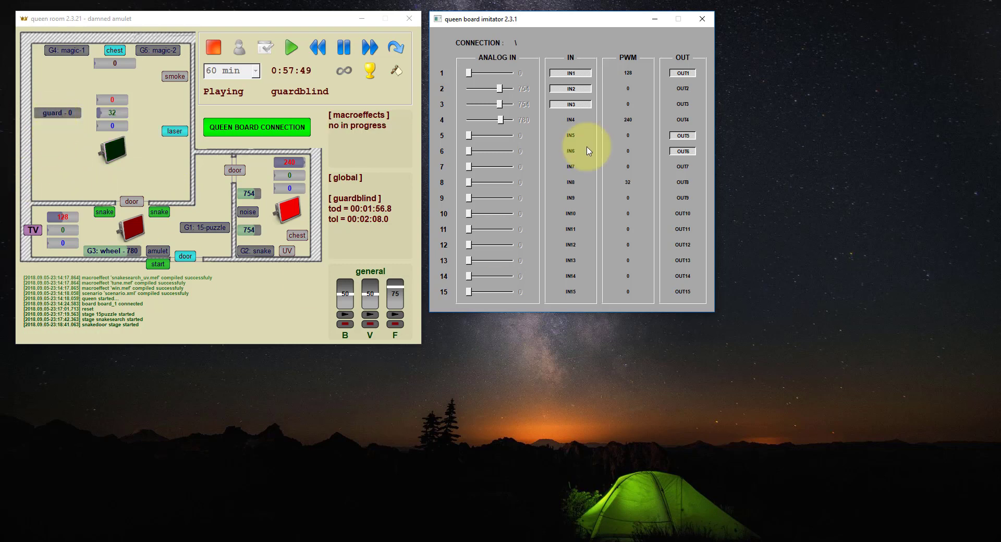
pyautogui.moveTo(469, 73); pyautogui.dragTo(488, 76)
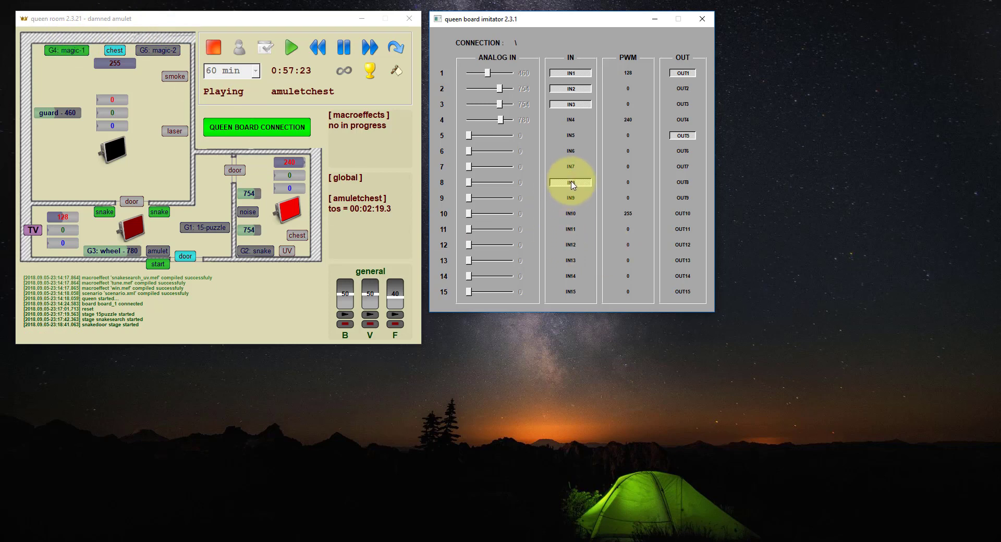
pyautogui.click(572, 198)
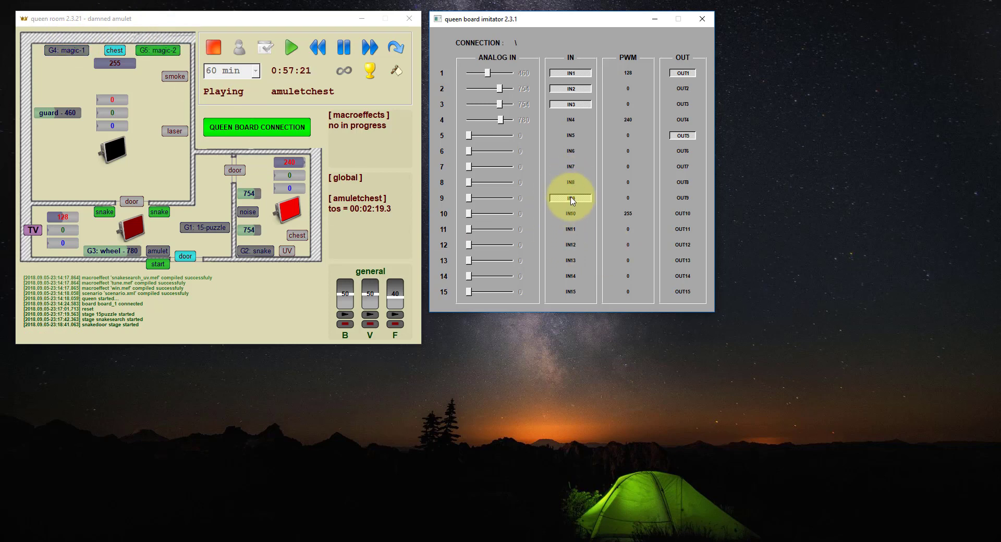
pyautogui.click(573, 182)
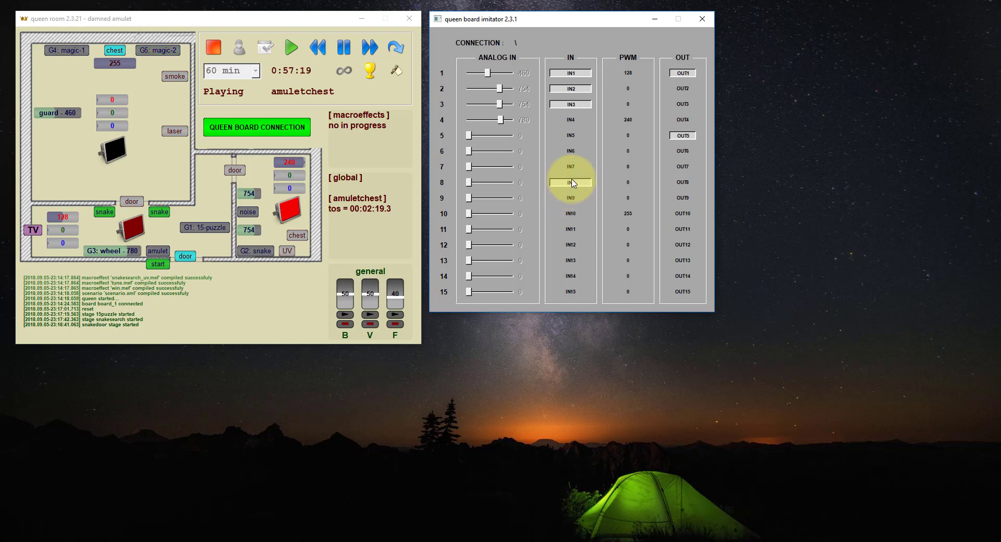
pyautogui.click(572, 198)
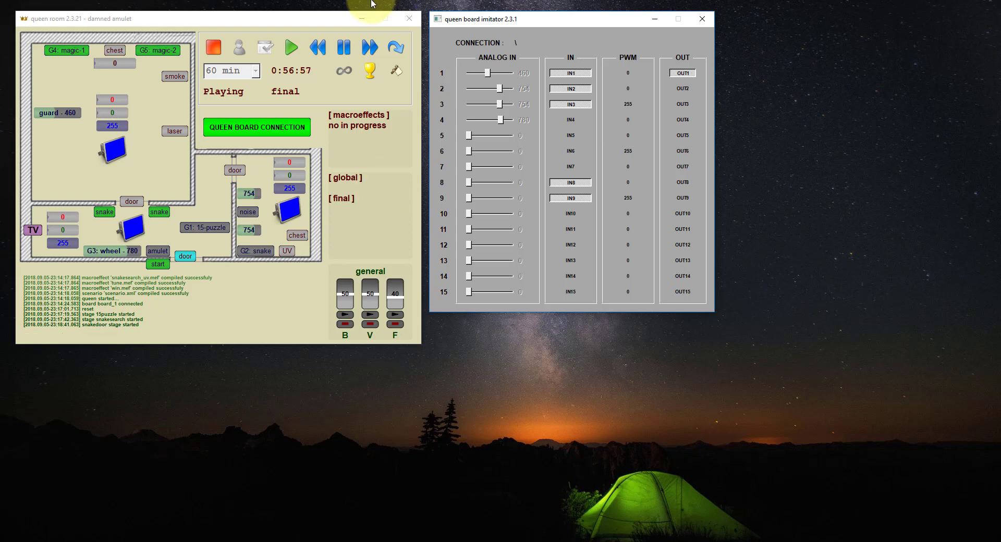
# Step: Complete the final stage by switching IN4 on, and set the general audio volumes F to 99 and B to 0
pyautogui.moveTo(274, 22); pyautogui.dragTo(316, 21)
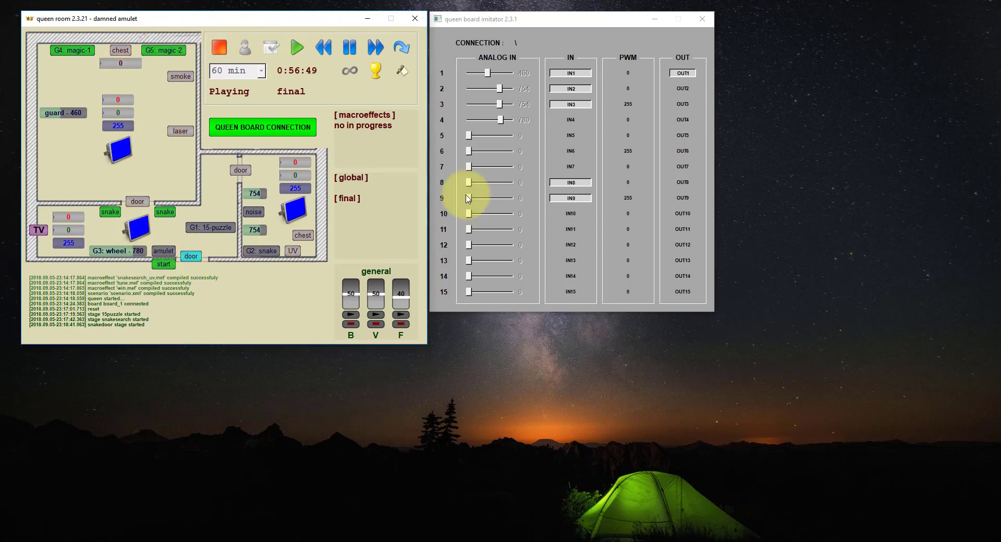
pyautogui.click(571, 123)
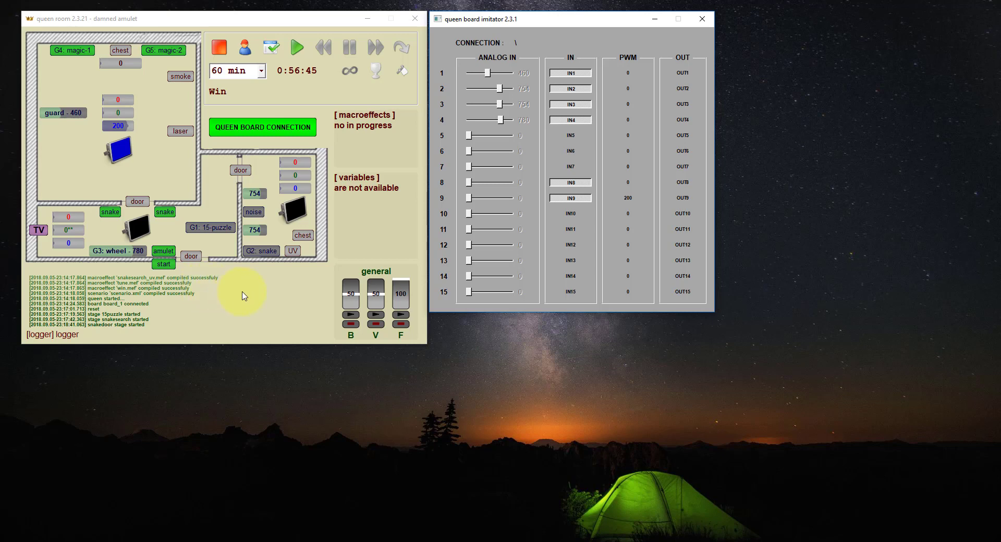
pyautogui.click(401, 284)
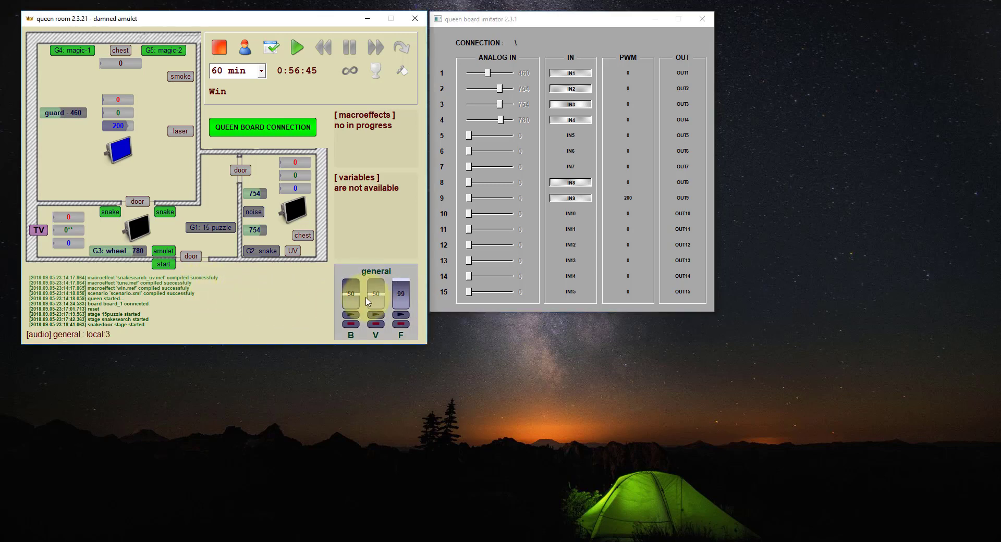
pyautogui.moveTo(353, 298); pyautogui.dragTo(352, 316)
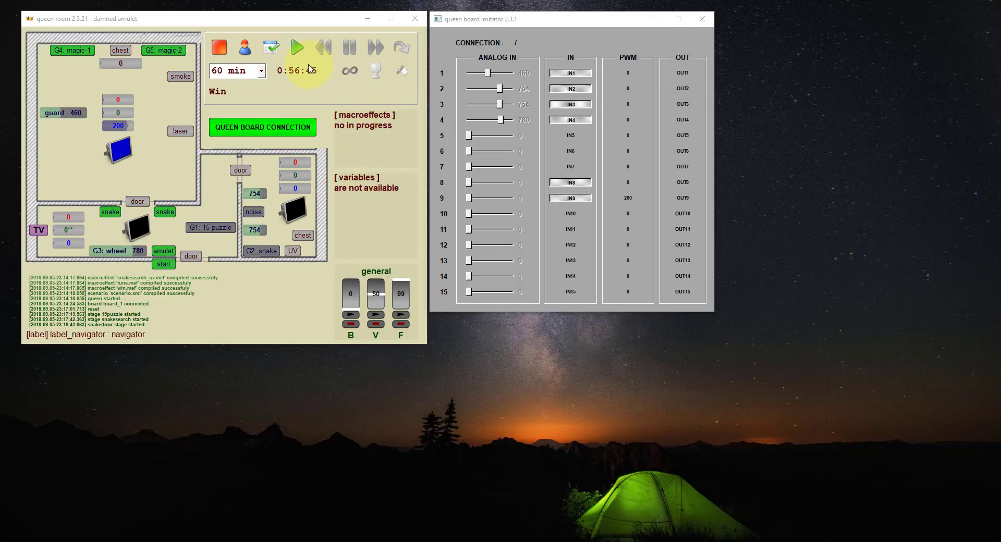
# Step: Reset the room, start a new 60-minute game, and switch board inputs IN1, IN2 and IN3 off
pyautogui.click(222, 51)
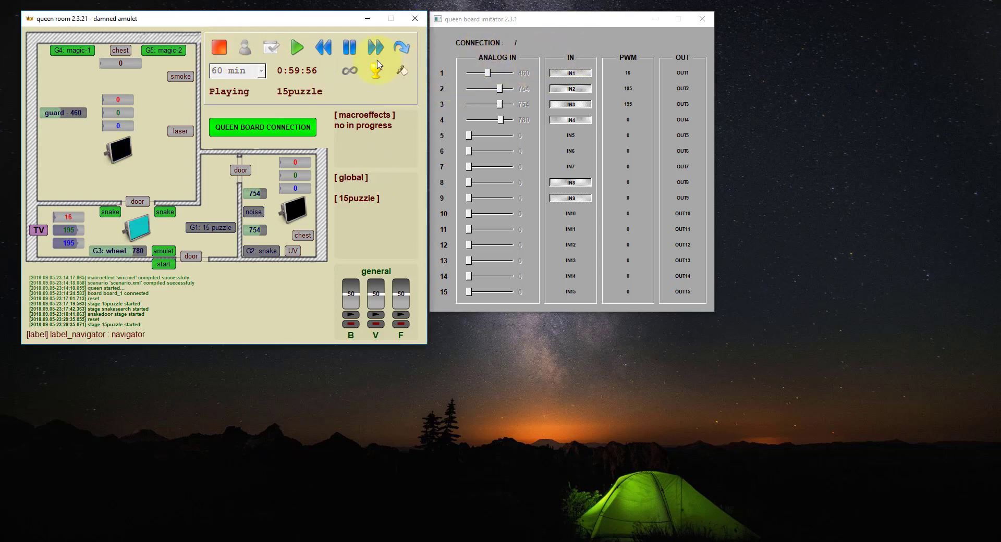
pyautogui.click(571, 73)
pyautogui.click(571, 88)
pyautogui.click(571, 105)
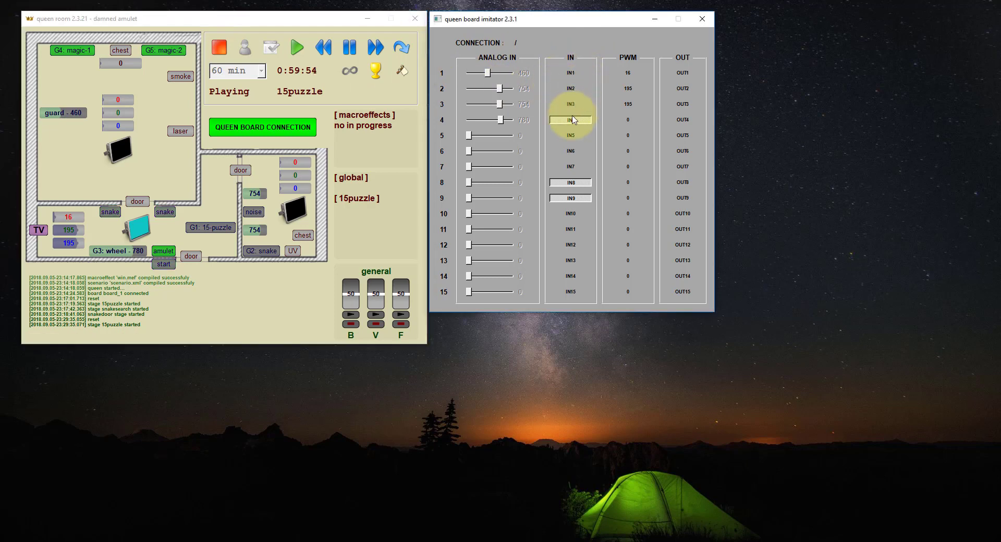
# Step: Close the board imitator and reset the room to idle
pyautogui.click(702, 18)
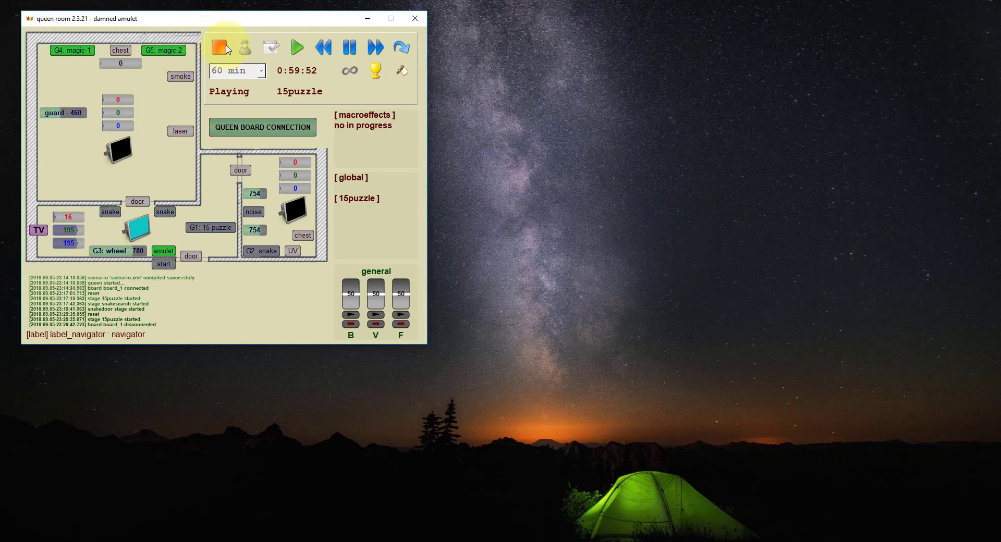
pyautogui.click(225, 49)
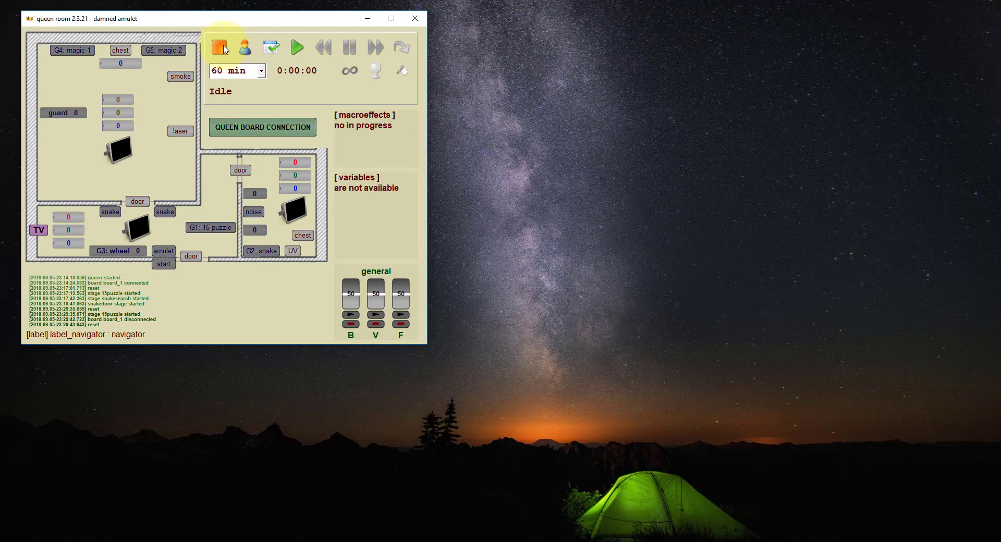